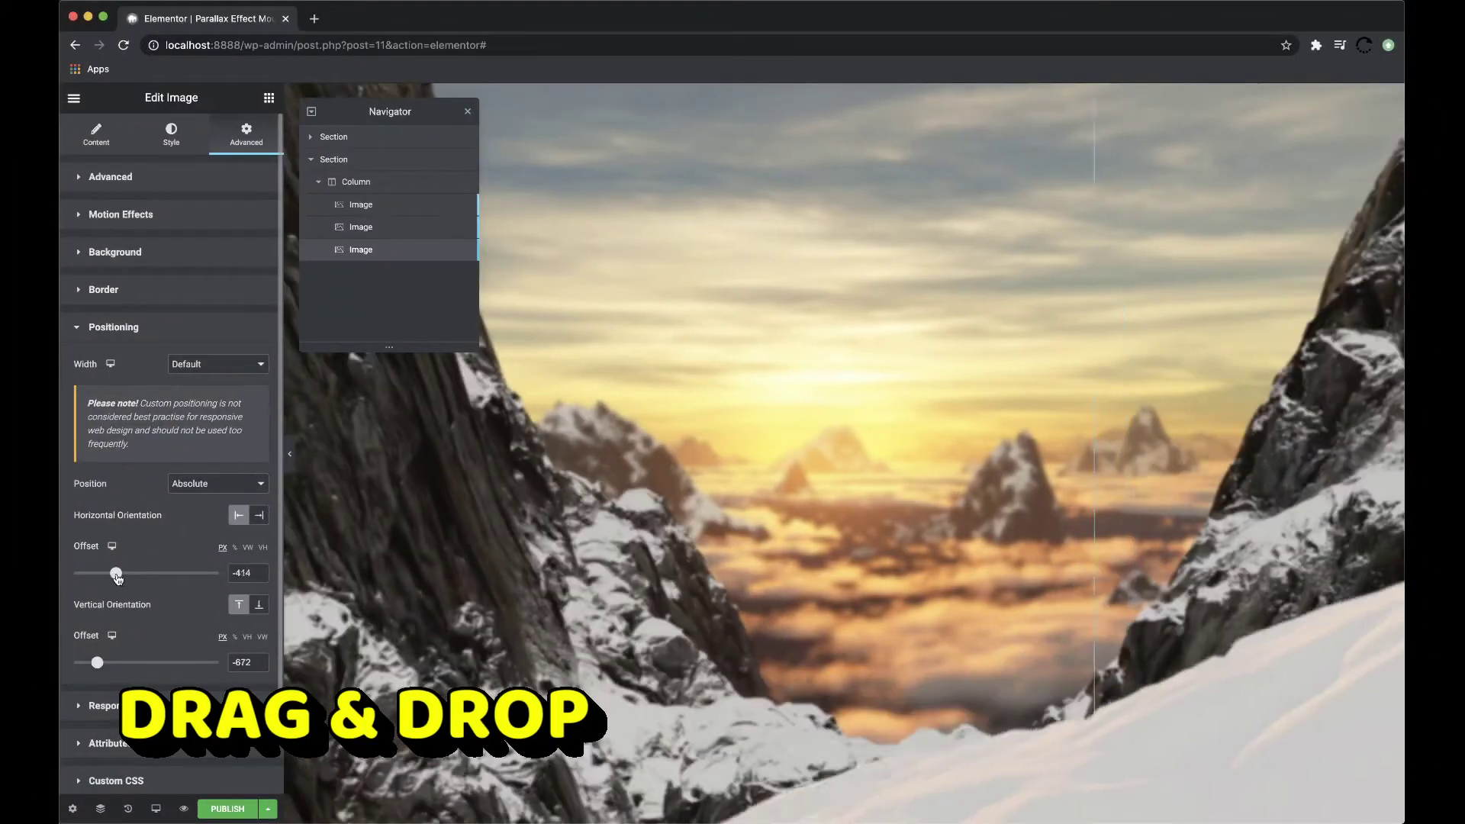
- Drag the mountain image layer's horizontal offset slider to -548
{"action": "left_click_drag", "start_coordinate": [114, 576], "coordinate": [111, 579]}
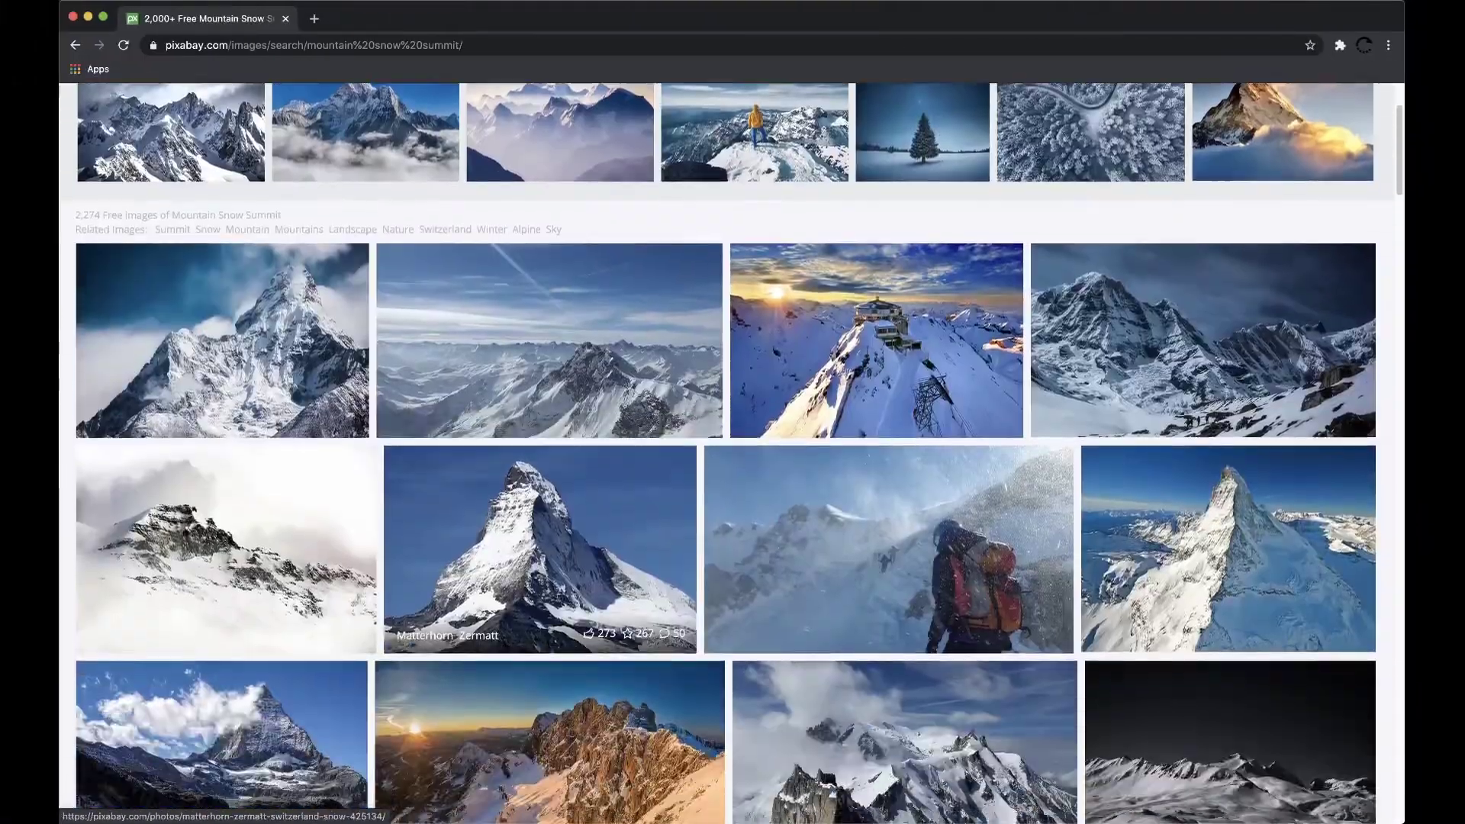
- Scroll the Pixabay results and view the Mountain Snow High sunset photo page
{"action": "scroll", "coordinate": [540, 549], "scroll_direction": "down", "scroll_amount": 15}
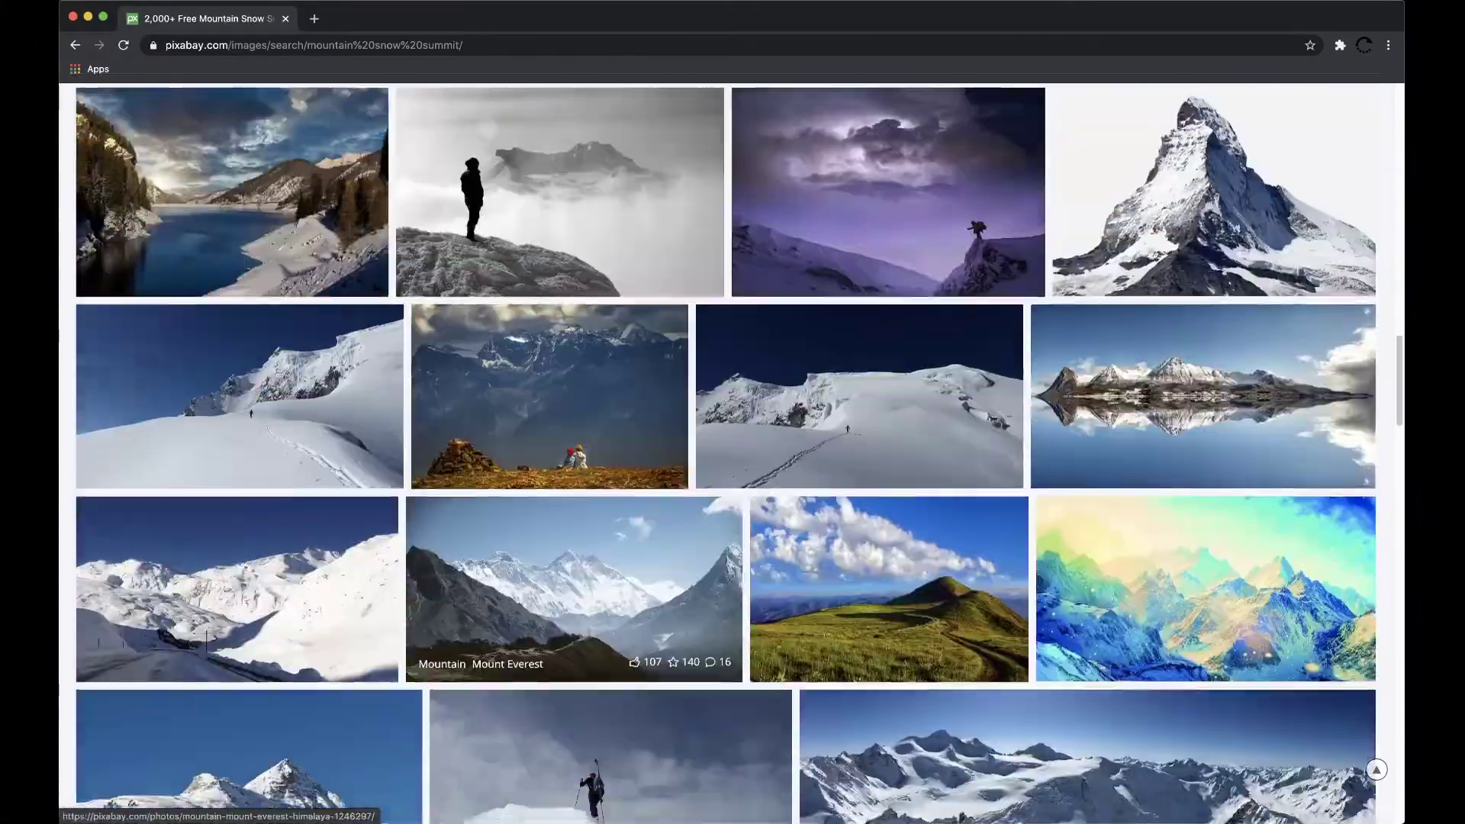
{"action": "scroll", "coordinate": [574, 587], "scroll_direction": "down", "scroll_amount": 9}
{"action": "left_click", "coordinate": [203, 496]}
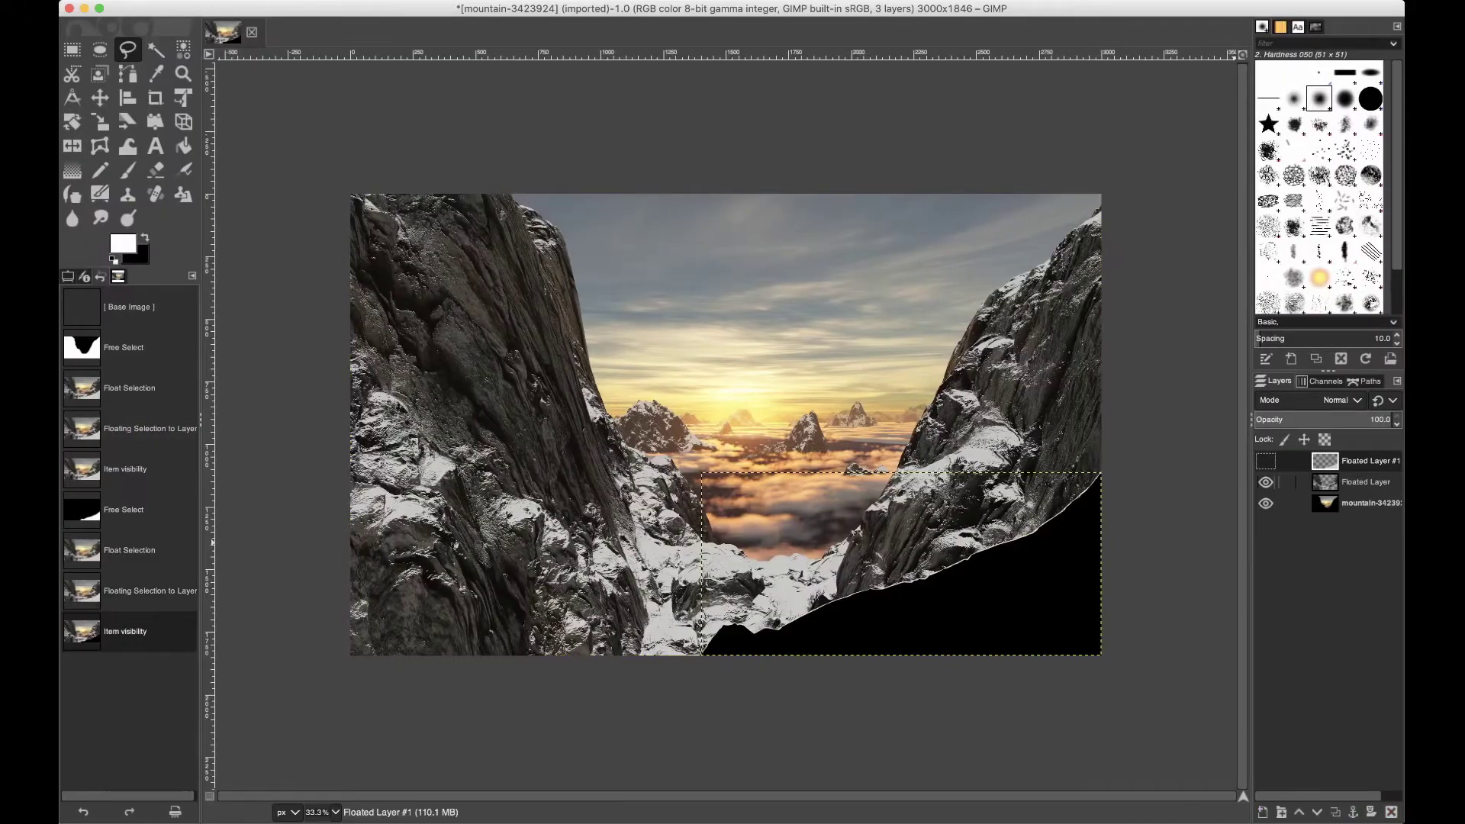
{"action": "left_click", "coordinate": [1265, 482]}
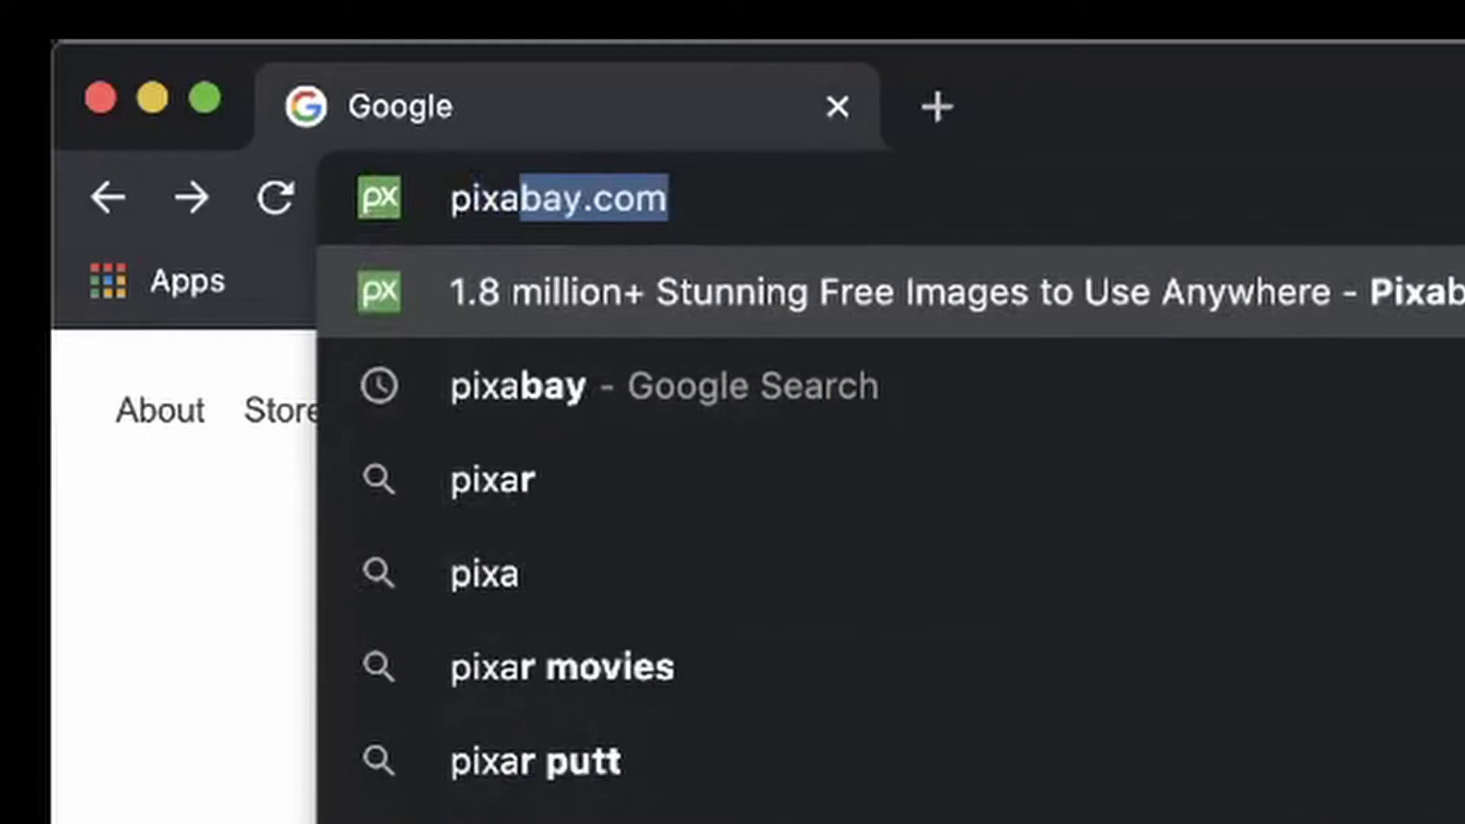
- Load pixabay.com and search for 'mountain snow summit' photos
{"action": "key", "text": "Return"}
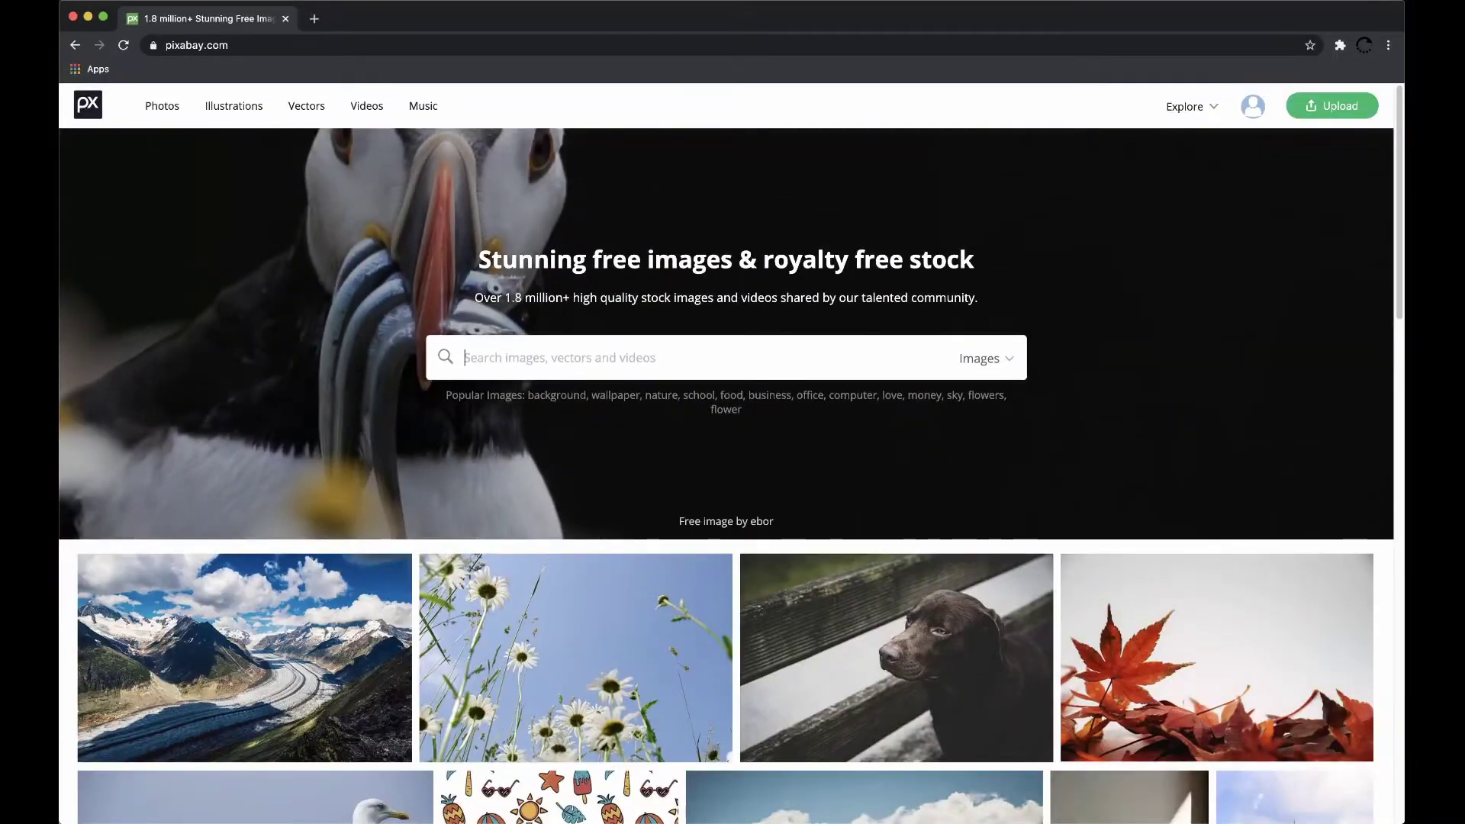
{"action": "type", "text": "moun"}
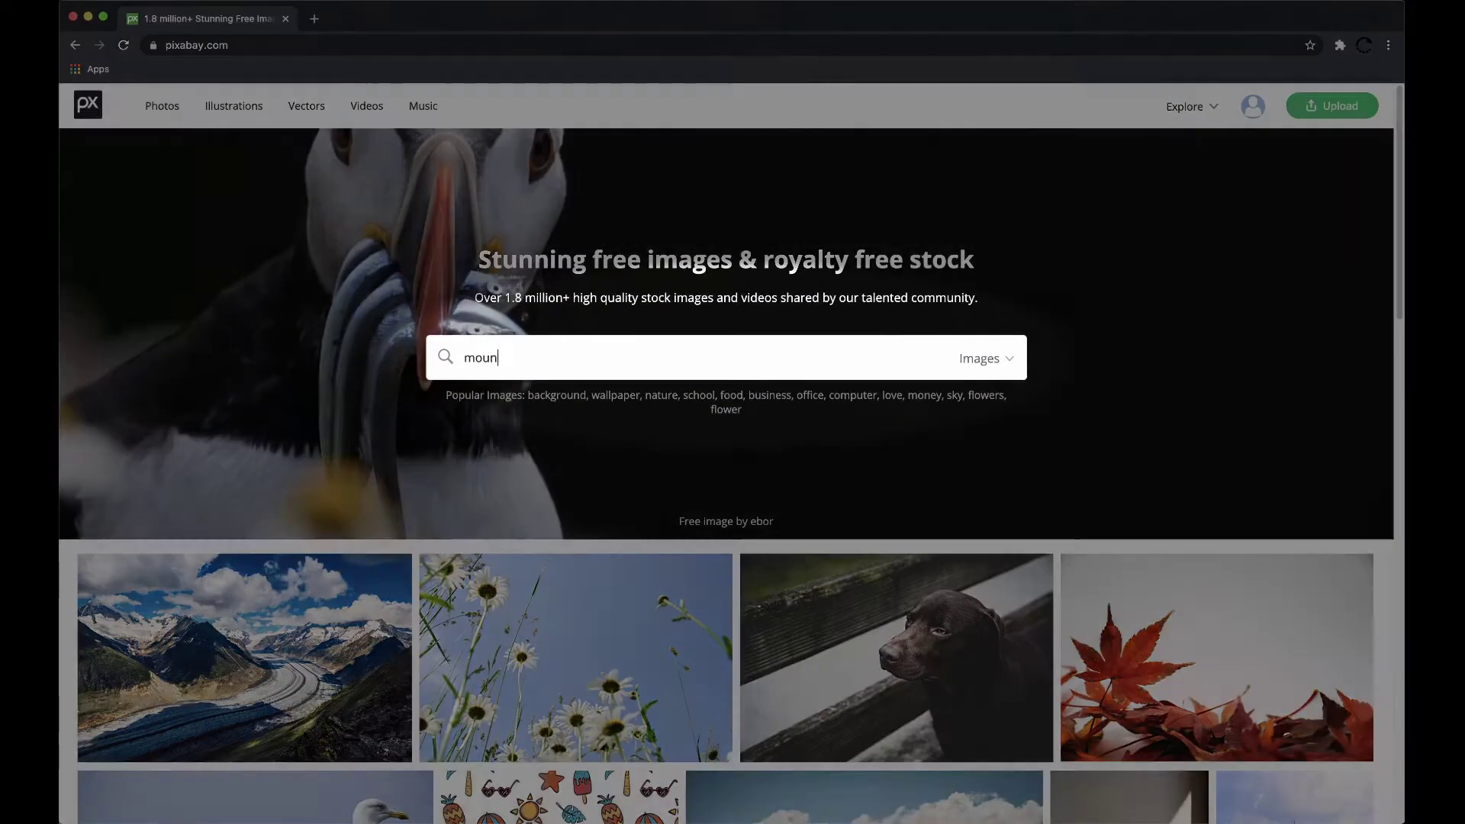
{"action": "type", "text": "tain snow summ"}
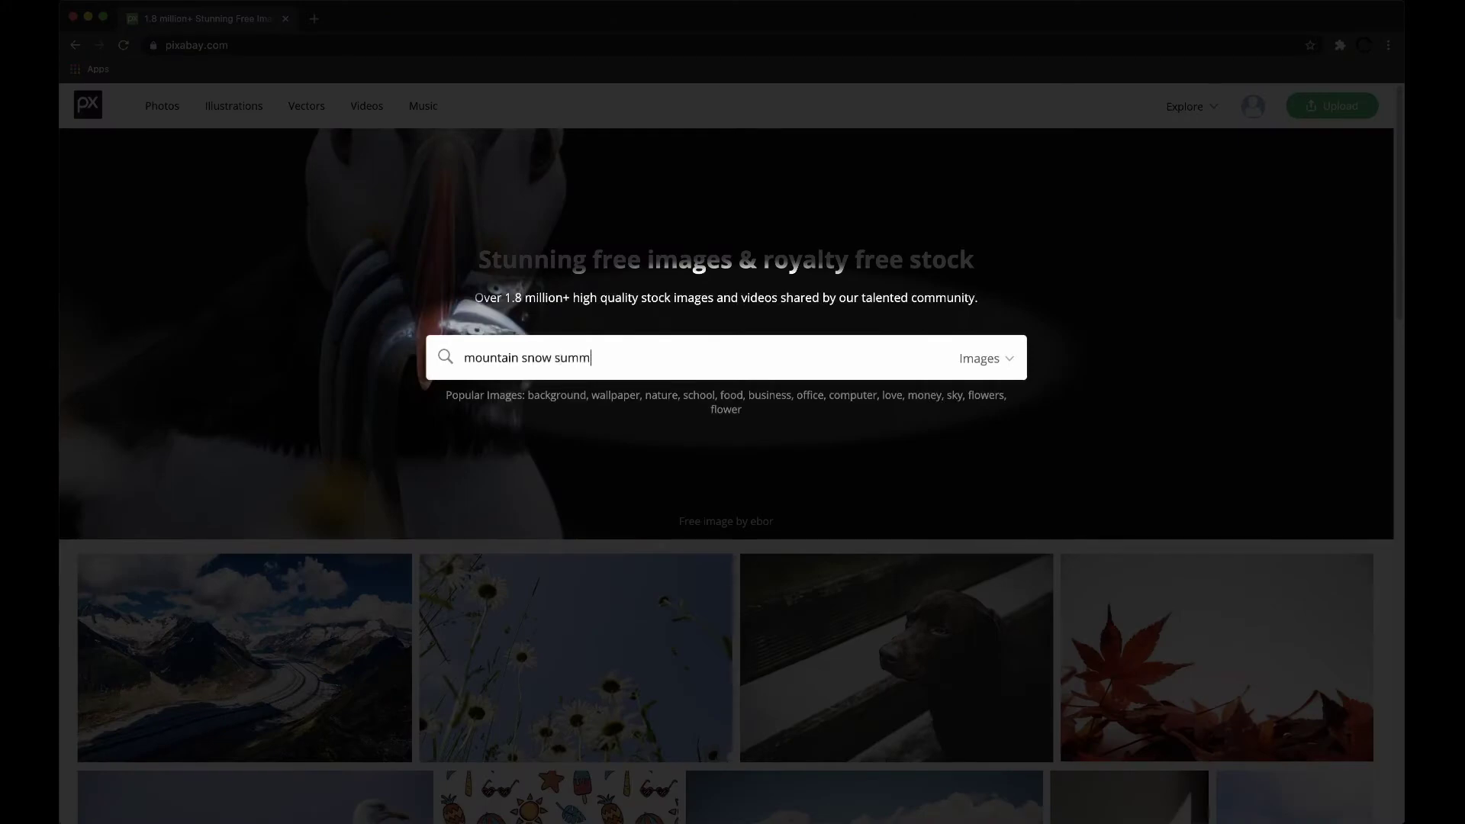
{"action": "type", "text": "it"}
{"action": "key", "text": "Return"}
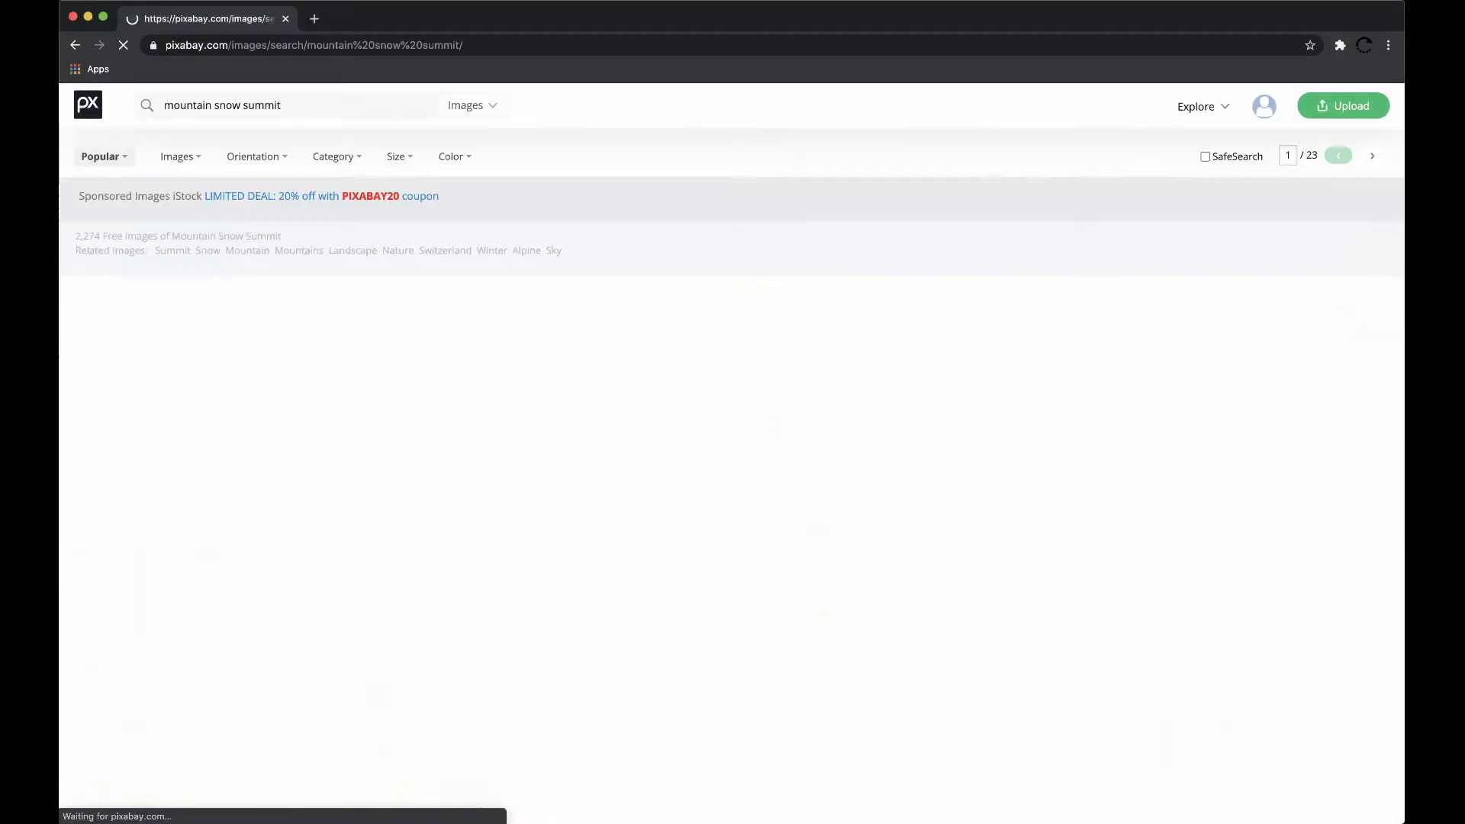
- Open the Mountain Snow High photo and download it as a 1920×1181 JPG
{"action": "scroll", "coordinate": [540, 496], "scroll_direction": "down", "scroll_amount": 3}
{"action": "scroll", "coordinate": [540, 496], "scroll_direction": "down", "scroll_amount": 20}
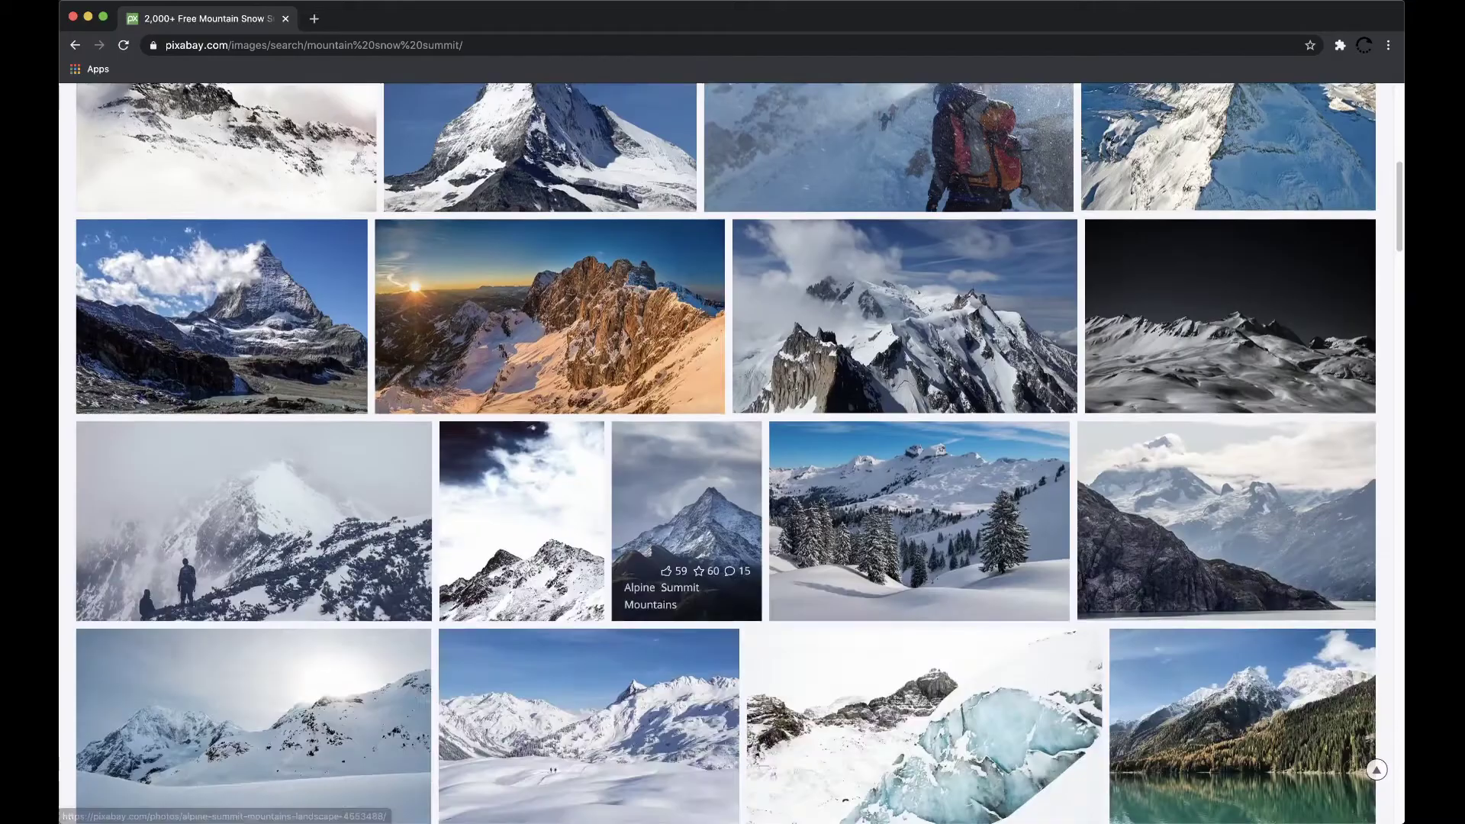
{"action": "scroll", "coordinate": [540, 496], "scroll_direction": "down", "scroll_amount": 3}
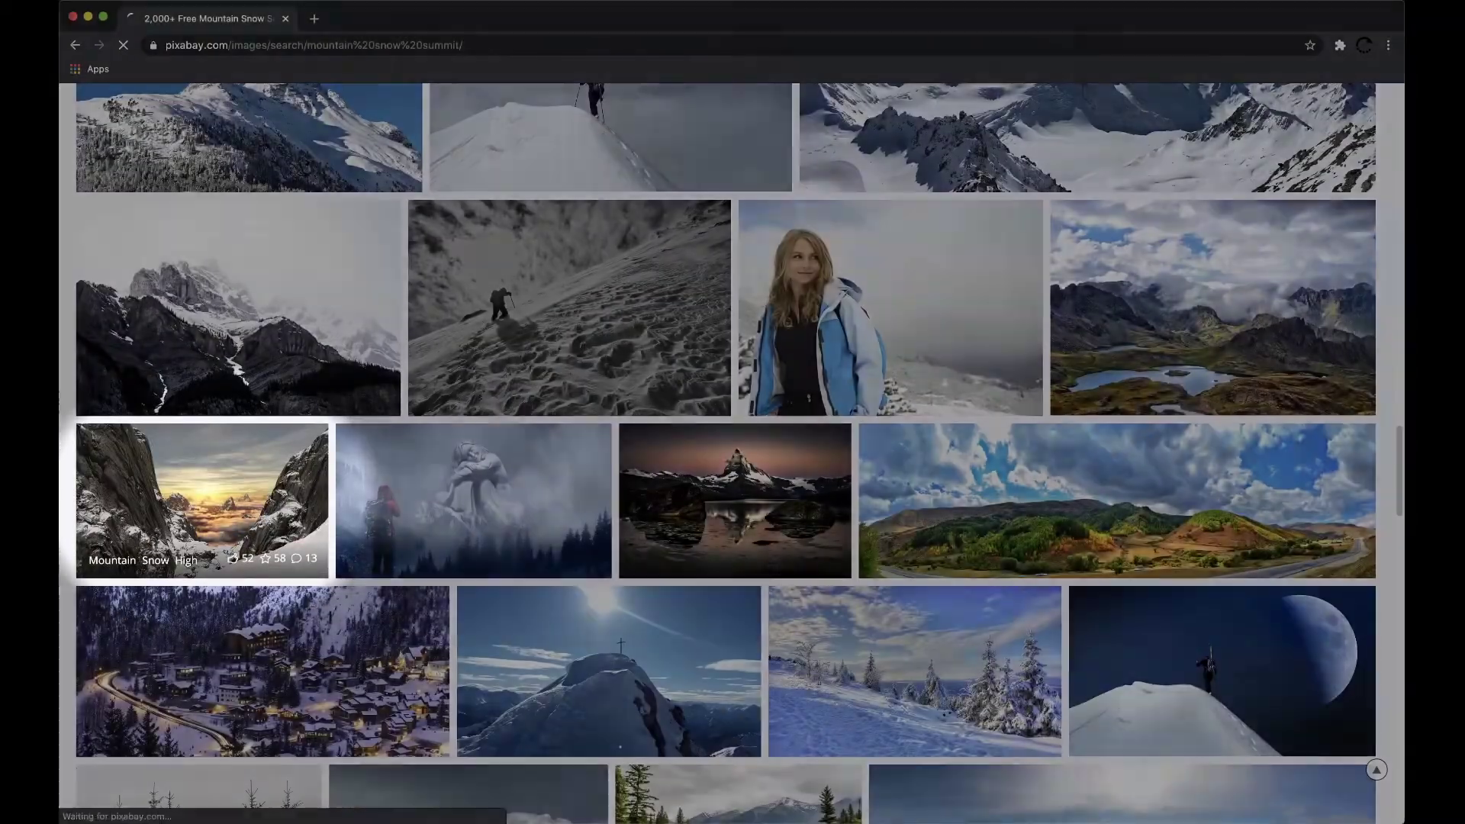
{"action": "left_click", "coordinate": [202, 496]}
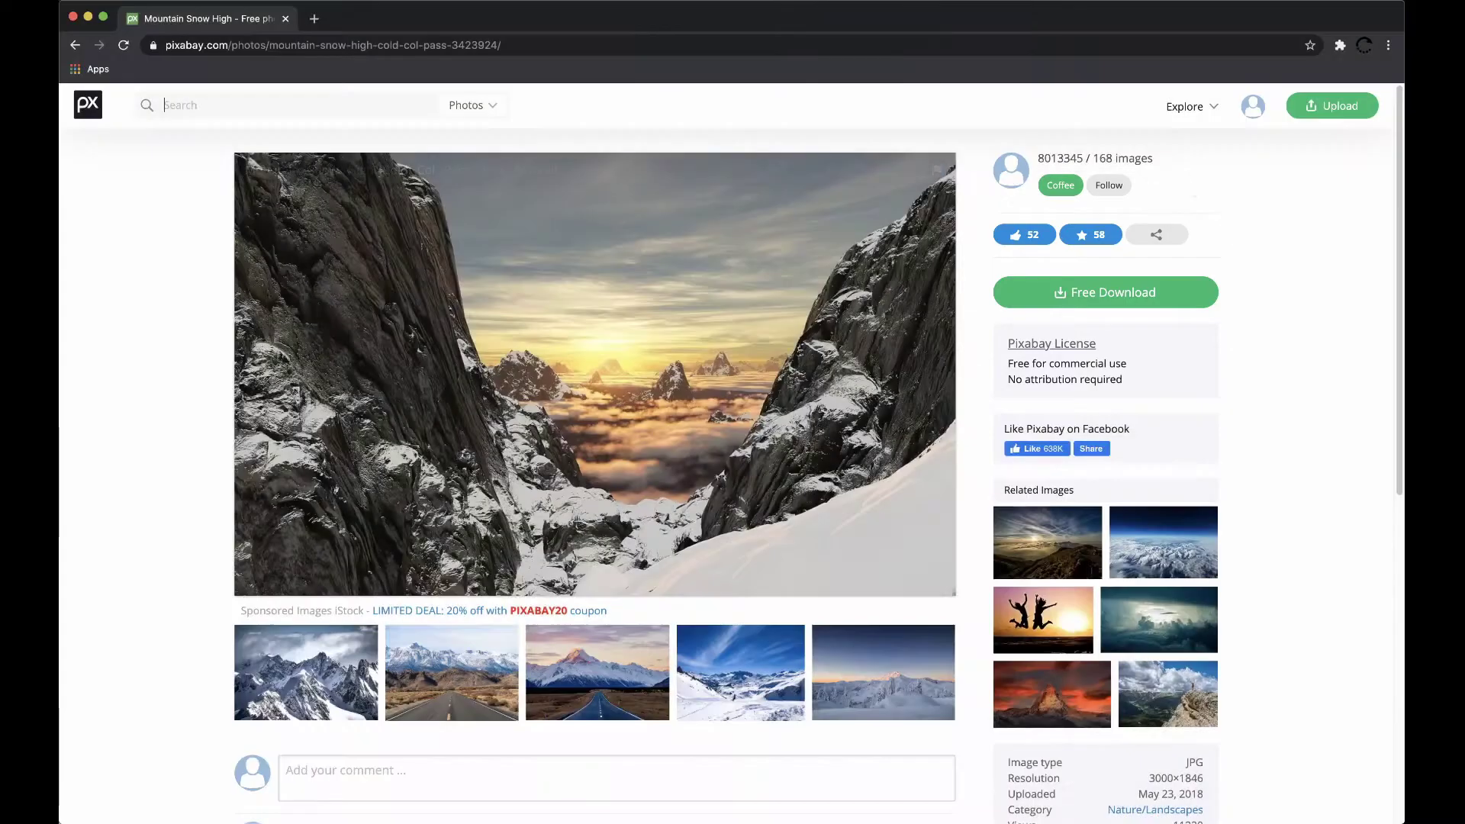
{"action": "left_click", "coordinate": [1105, 292]}
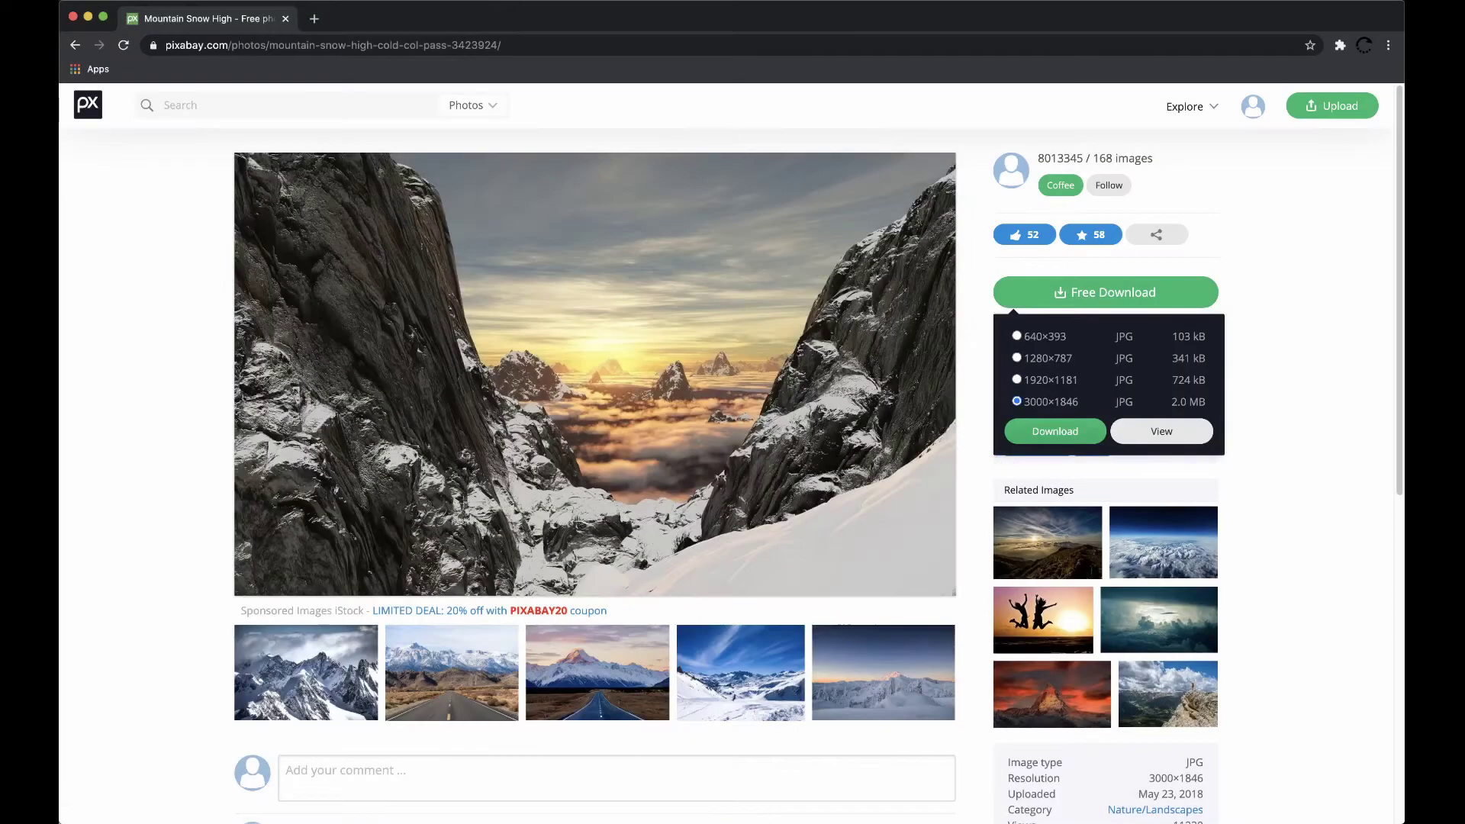
{"action": "left_click", "coordinate": [1055, 431]}
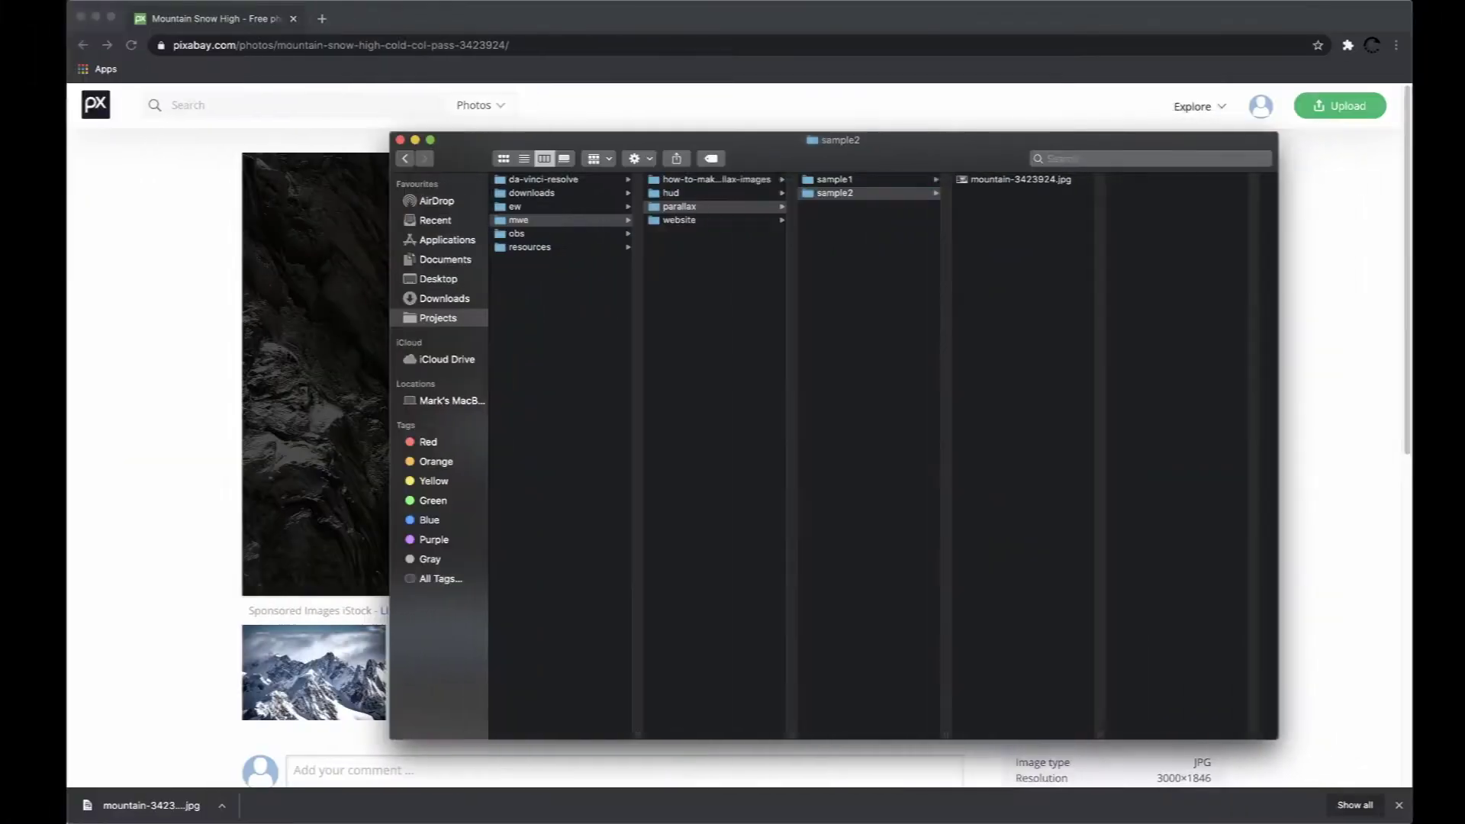
- Open mountain-3423924.jpg from Finder with GIMP-2.10
{"action": "right_click", "coordinate": [1003, 177]}
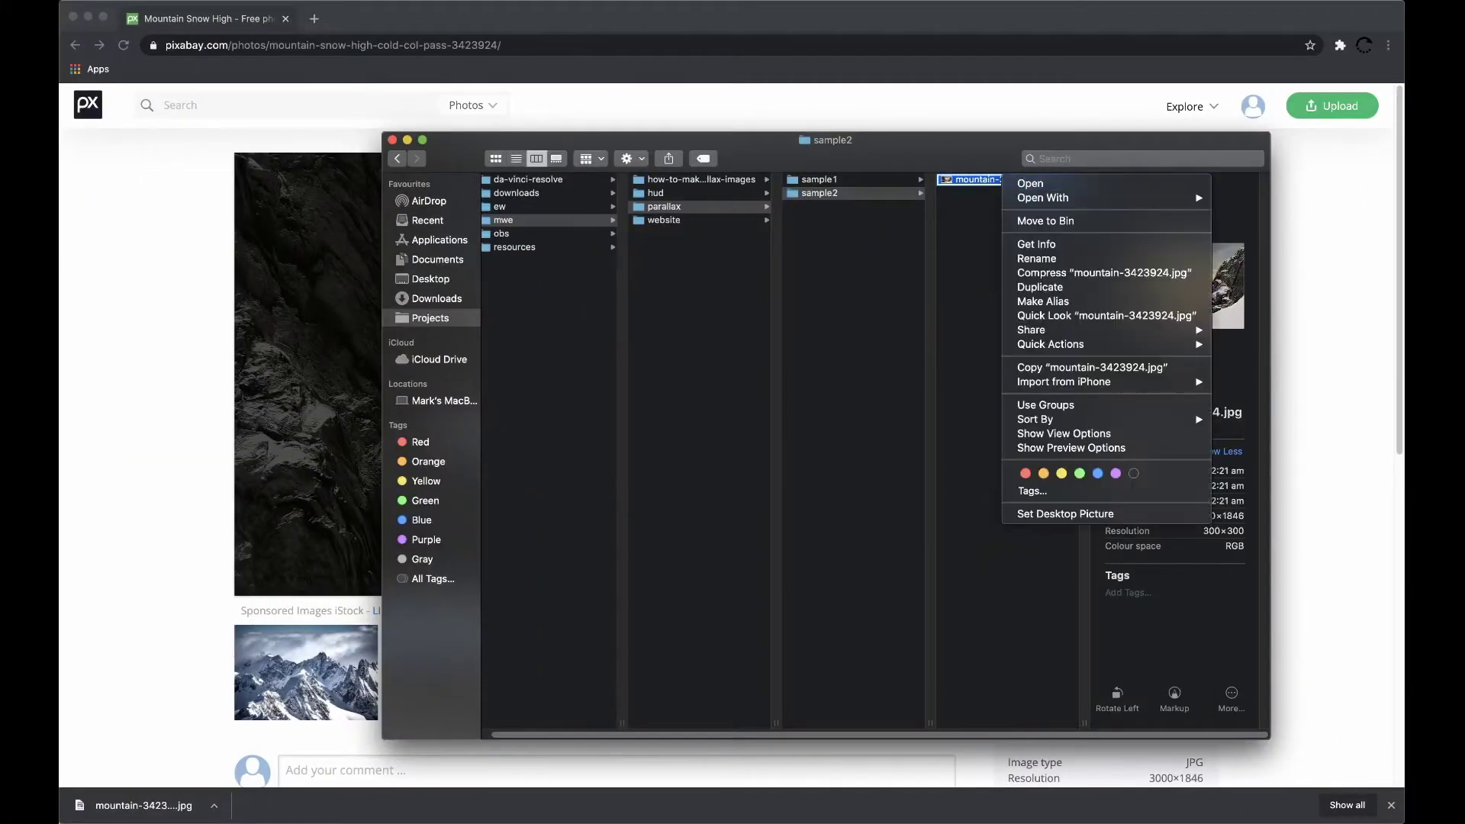
{"action": "mouse_move", "coordinate": [1068, 198]}
{"action": "left_click", "coordinate": [1267, 239]}
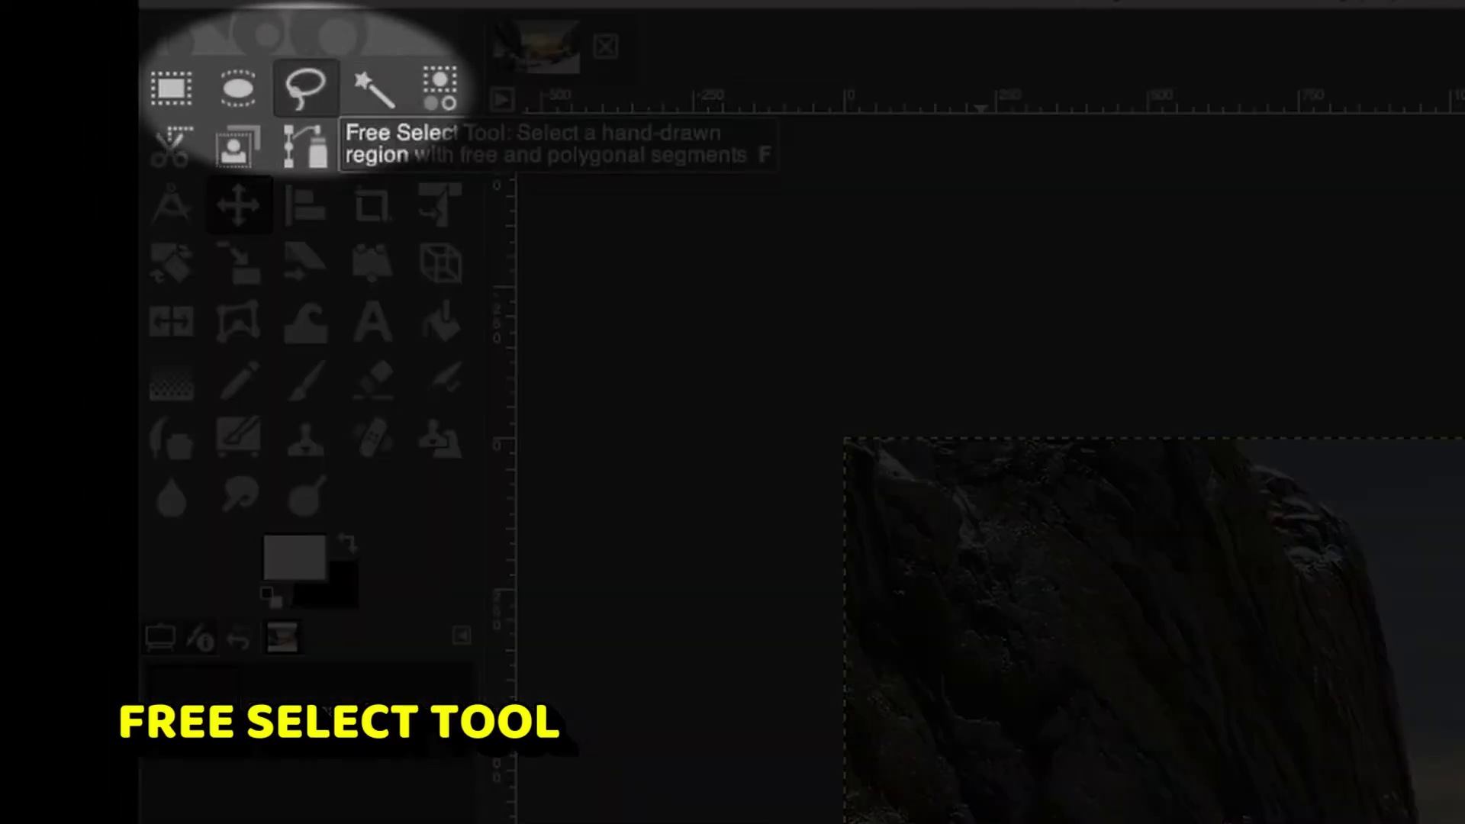
- With Free Select at 150% zoom, trace the left cliff edge and the snow below the clouds
{"action": "key", "text": "f"}
{"action": "key", "text": "1"}
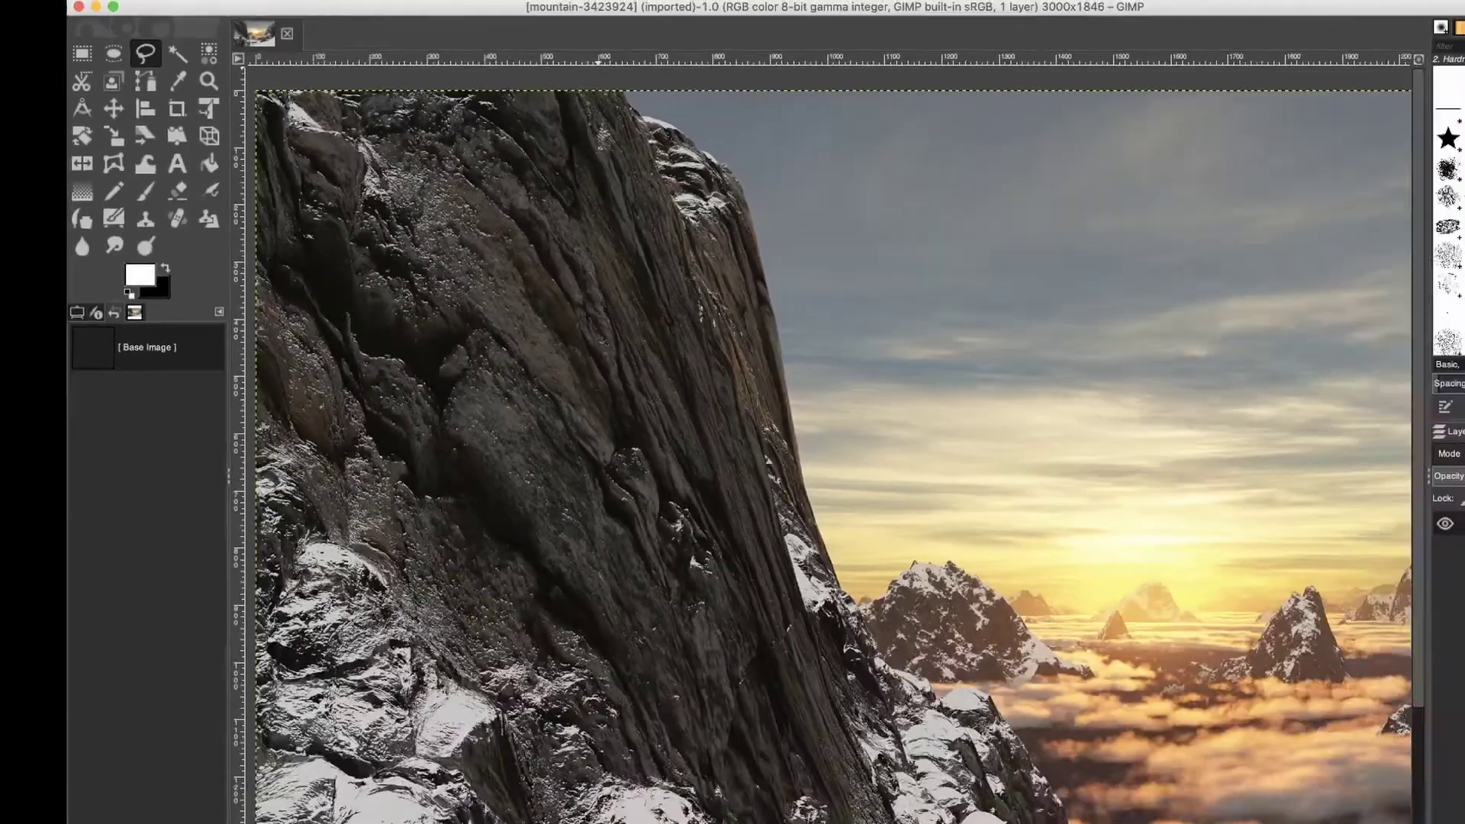
{"action": "key", "text": "plus"}
{"action": "key", "text": "plus"}
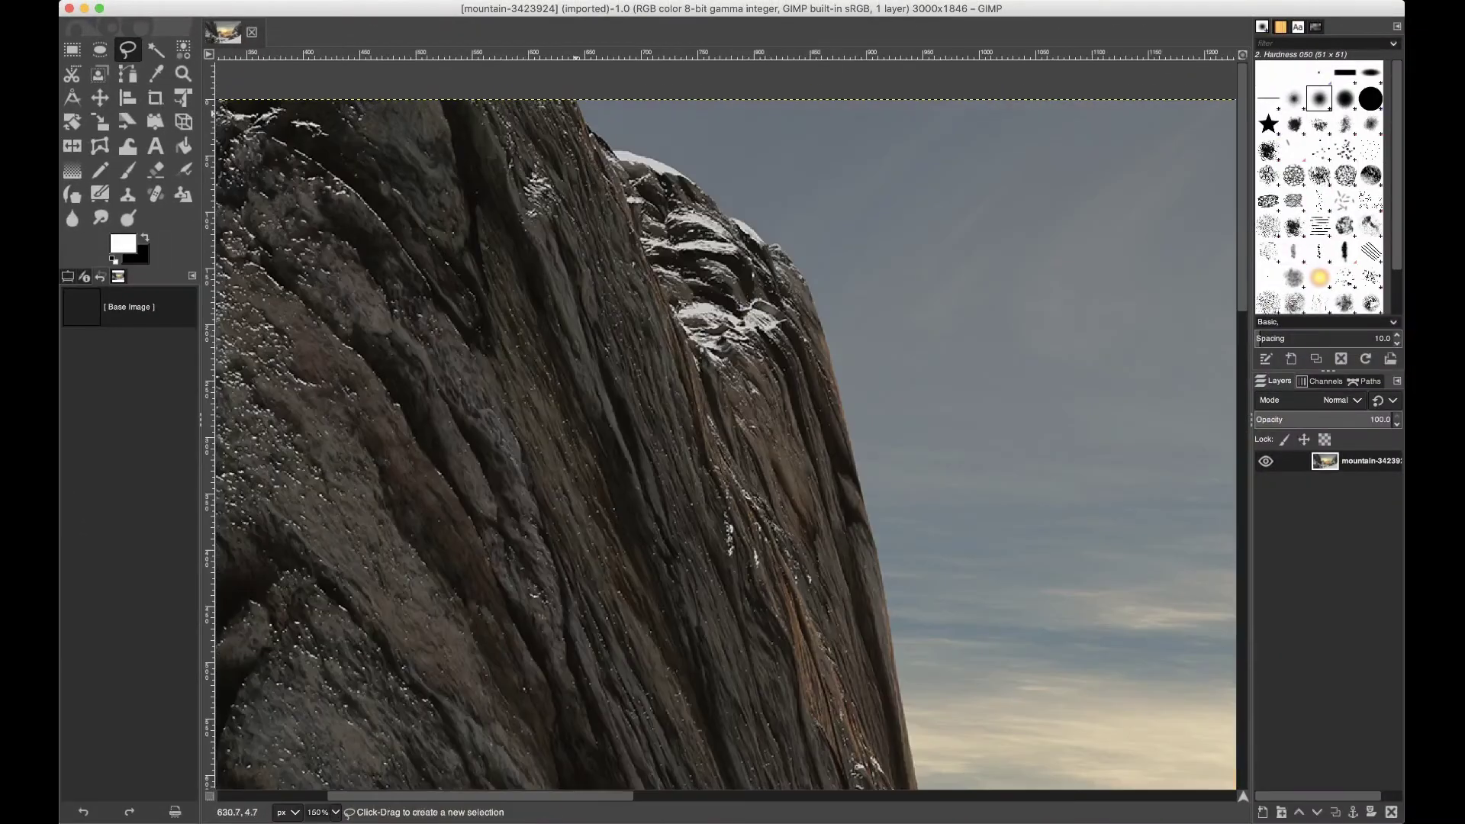
{"action": "left_click", "coordinate": [563, 102]}
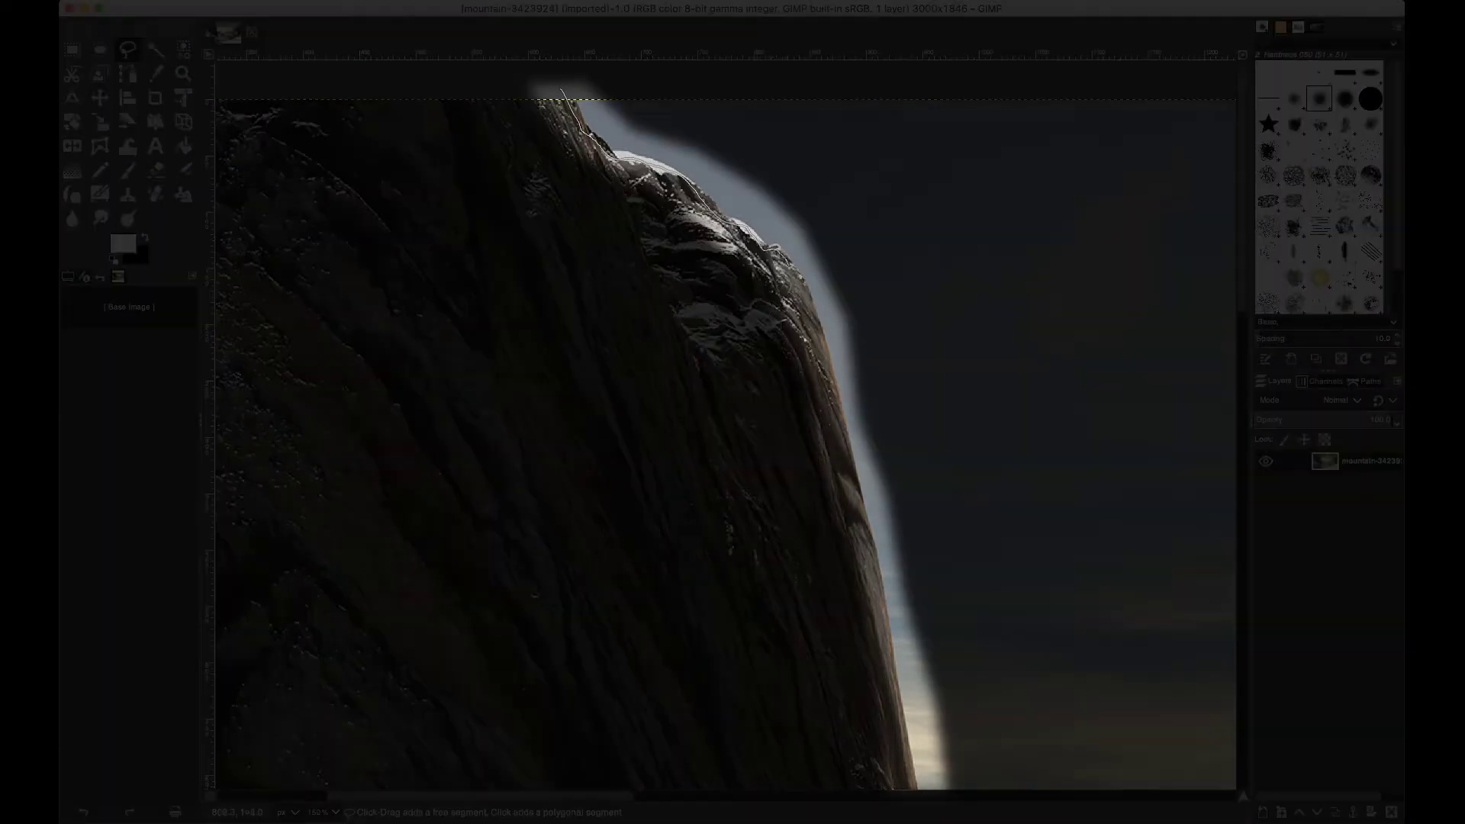
{"action": "left_click_drag", "start_coordinate": [783, 263], "coordinate": [798, 367]}
{"action": "left_click_drag", "start_coordinate": [815, 328], "coordinate": [840, 418]}
{"action": "left_click_drag", "start_coordinate": [886, 626], "coordinate": [427, 350]}
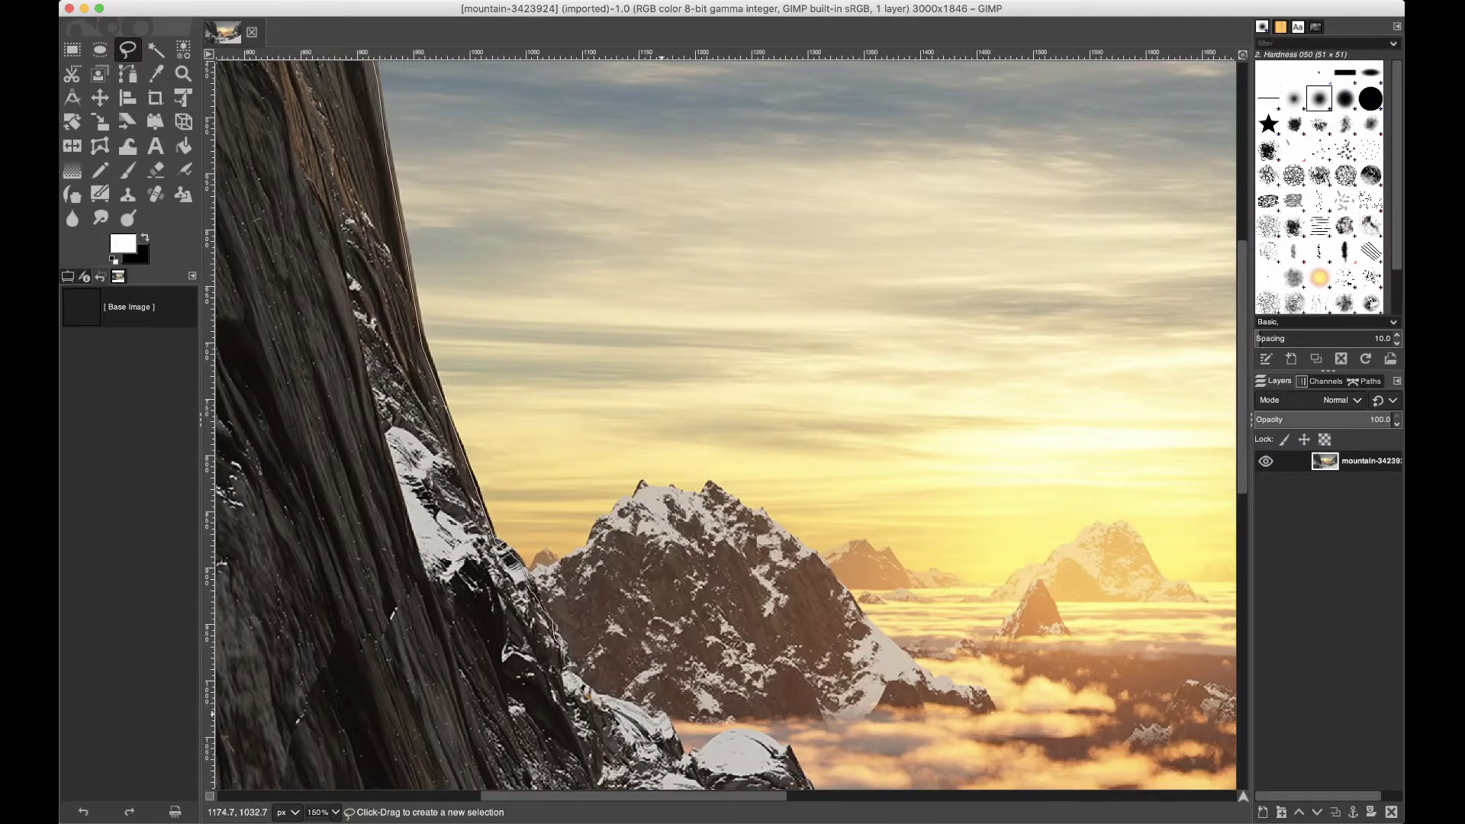
{"action": "left_click_drag", "start_coordinate": [794, 736], "coordinate": [284, 402]}
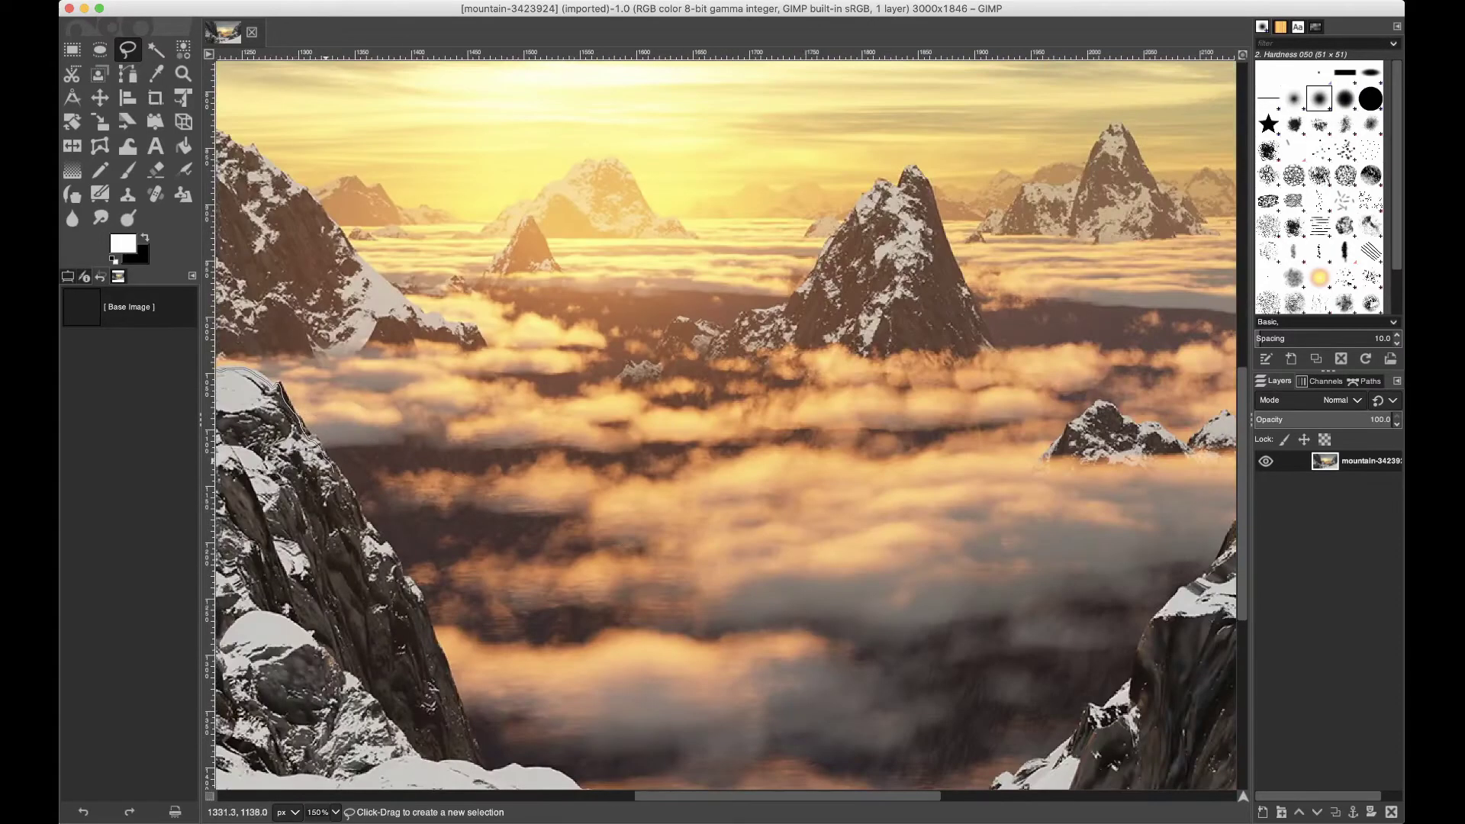
{"action": "left_click_drag", "start_coordinate": [461, 713], "coordinate": [477, 581]}
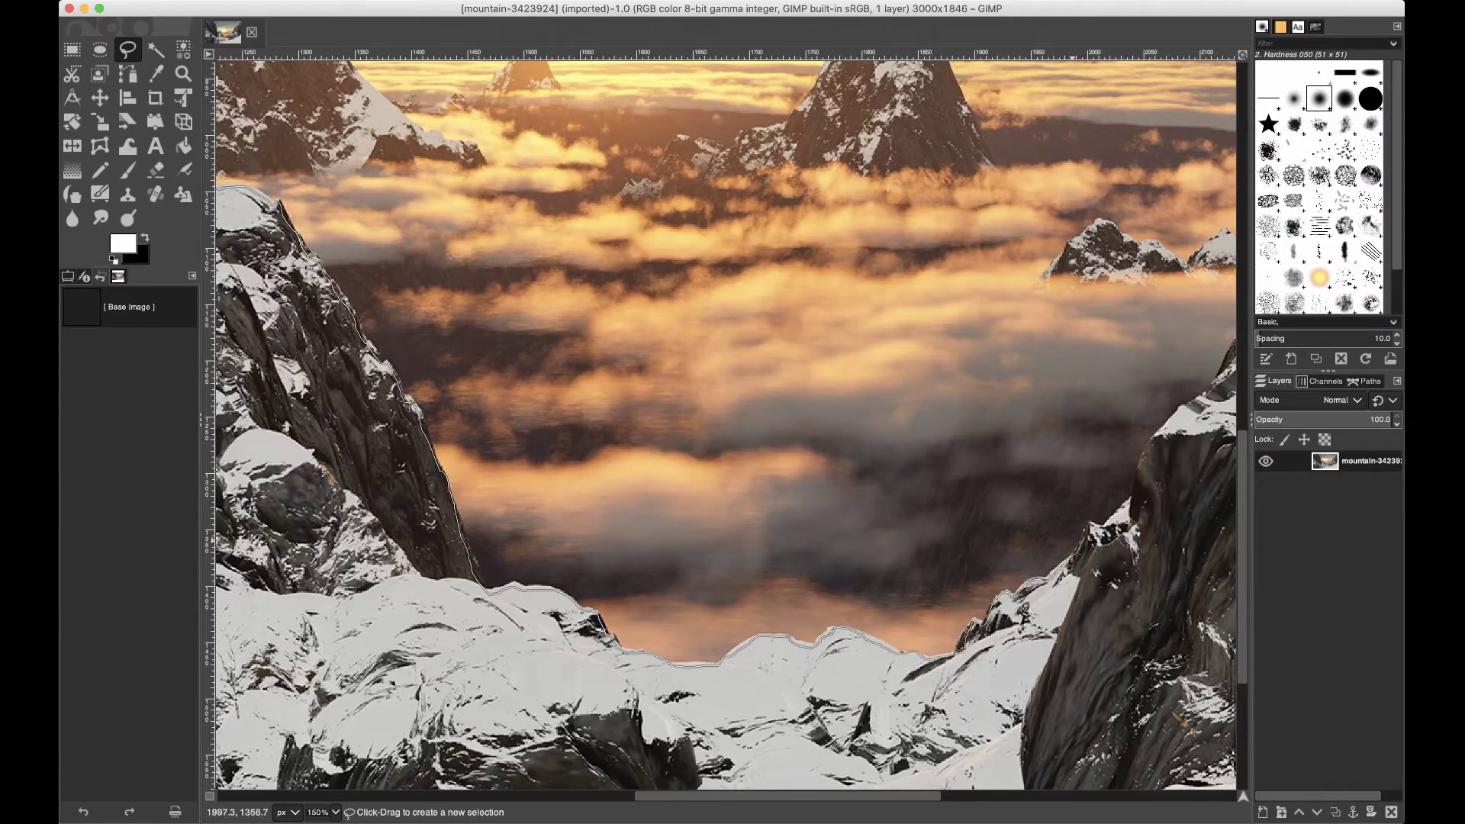
- Continue the outline up the right cliff edge and along the border, then zoom out
{"action": "mouse_move", "coordinate": [1142, 484]}
{"action": "left_mouse_down"}
{"action": "mouse_move", "coordinate": [1195, 404]}
{"action": "mouse_move", "coordinate": [963, 511]}
{"action": "mouse_move", "coordinate": [690, 586]}
{"action": "left_mouse_up"}
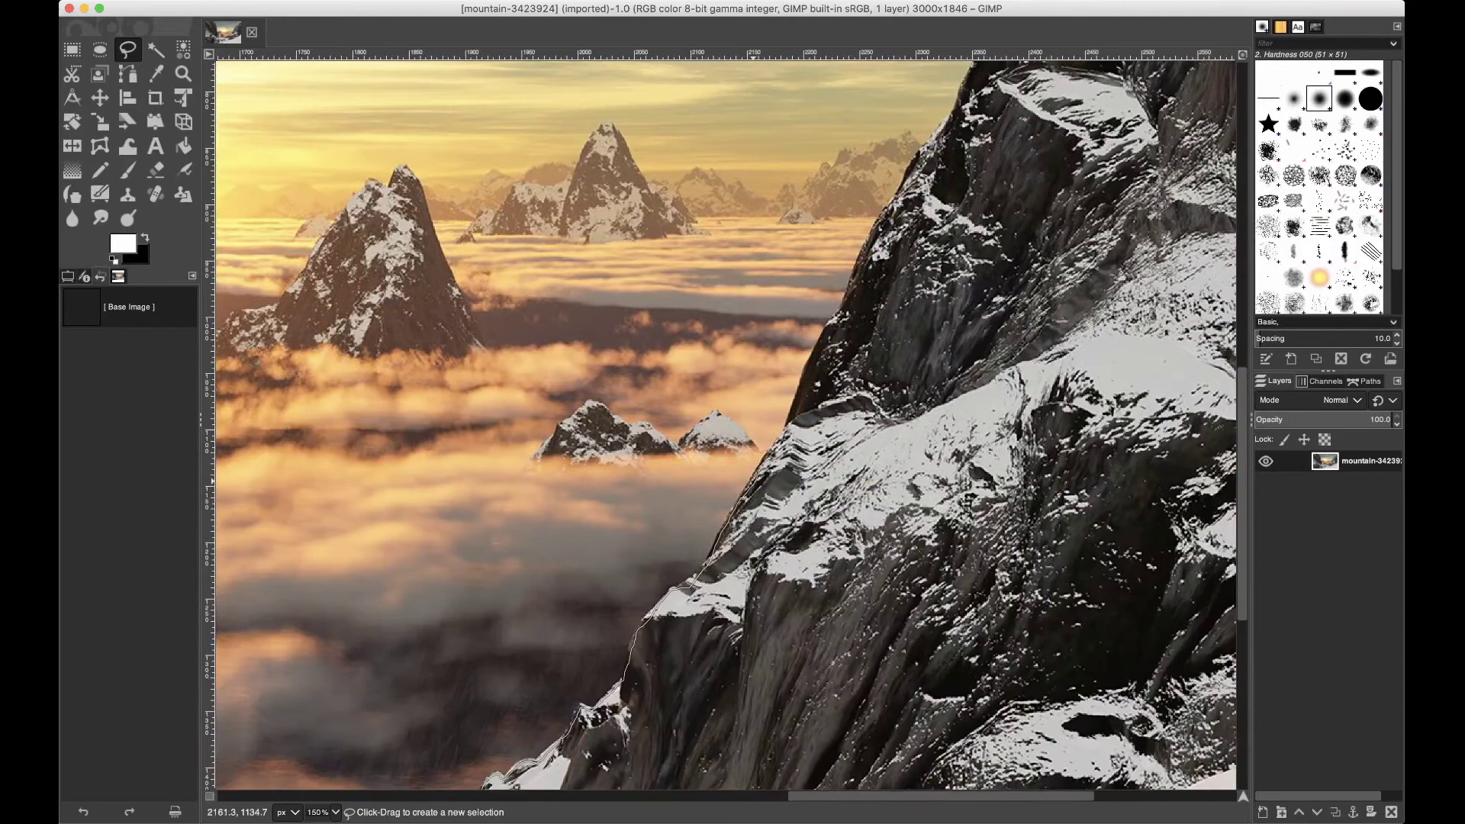
{"action": "left_click_drag", "start_coordinate": [766, 467], "coordinate": [831, 320]}
{"action": "left_click_drag", "start_coordinate": [973, 81], "coordinate": [725, 423]}
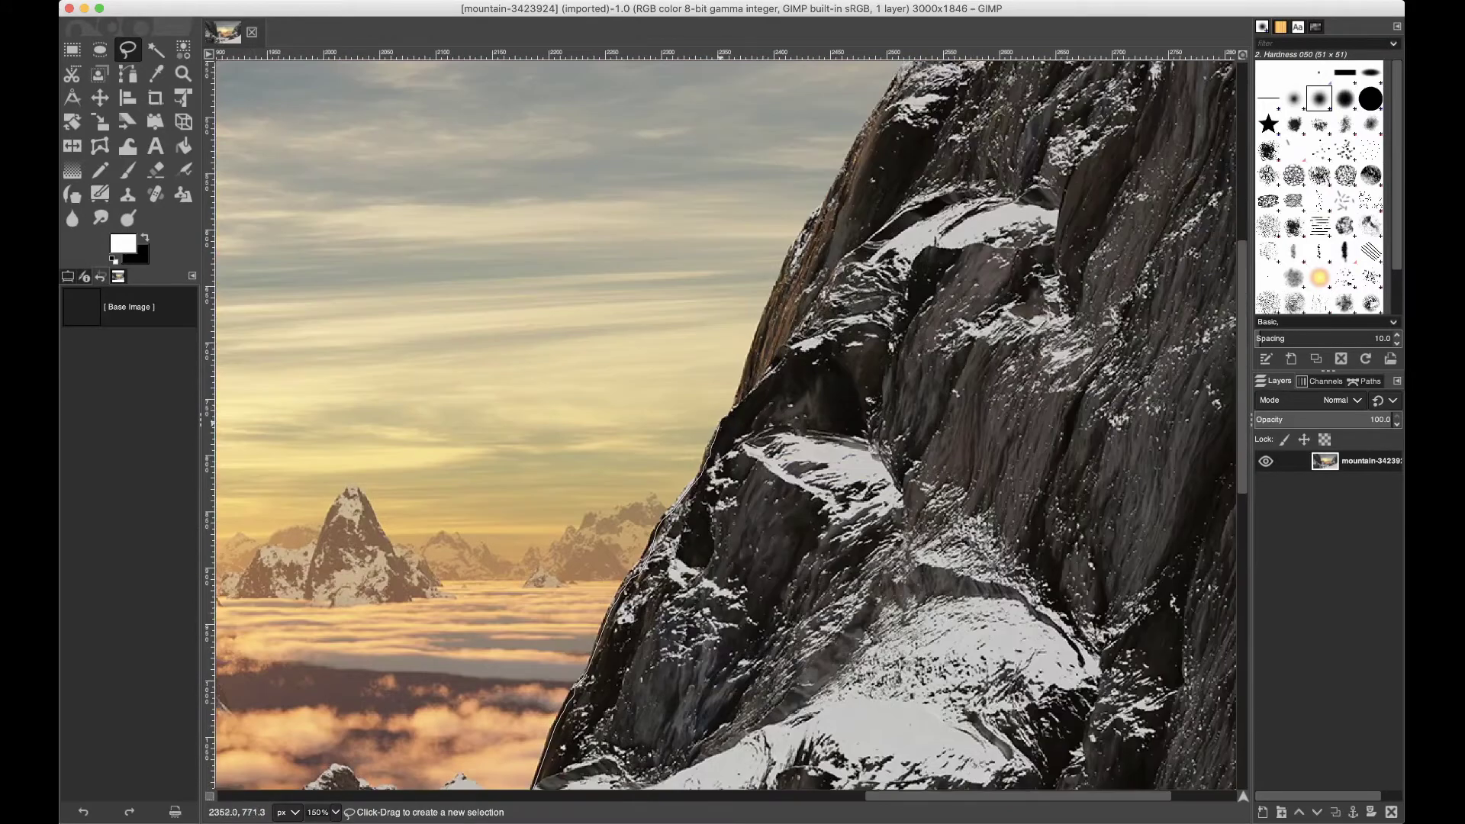
{"action": "left_click_drag", "start_coordinate": [858, 191], "coordinate": [878, 473]}
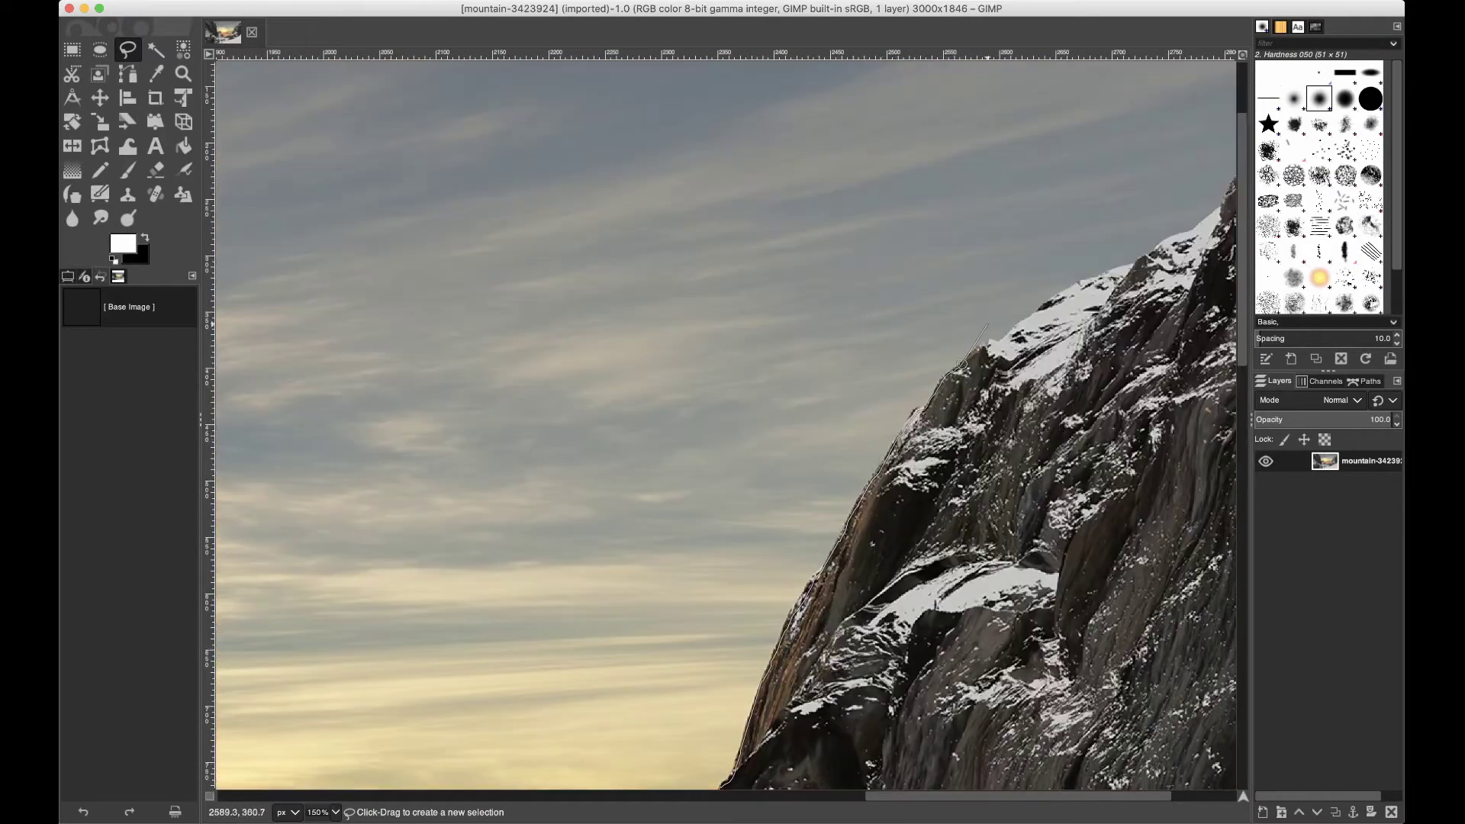
{"action": "left_click_drag", "start_coordinate": [1142, 260], "coordinate": [984, 228]}
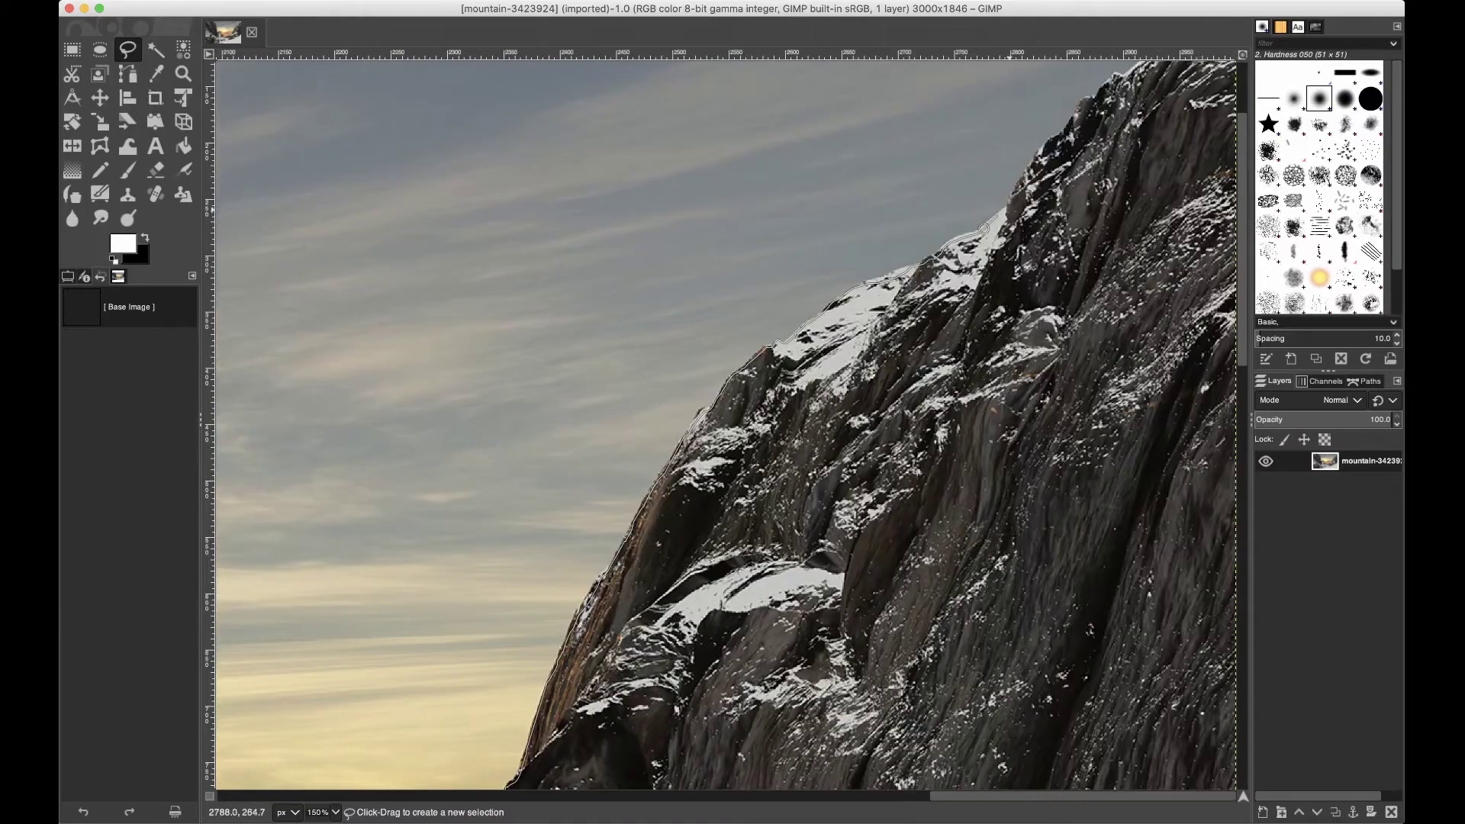
{"action": "left_click_drag", "start_coordinate": [1064, 115], "coordinate": [1099, 241]}
{"action": "key", "text": "minus"}
{"action": "key", "text": "minus"}
{"action": "key", "text": "minus"}
{"action": "key", "text": "minus"}
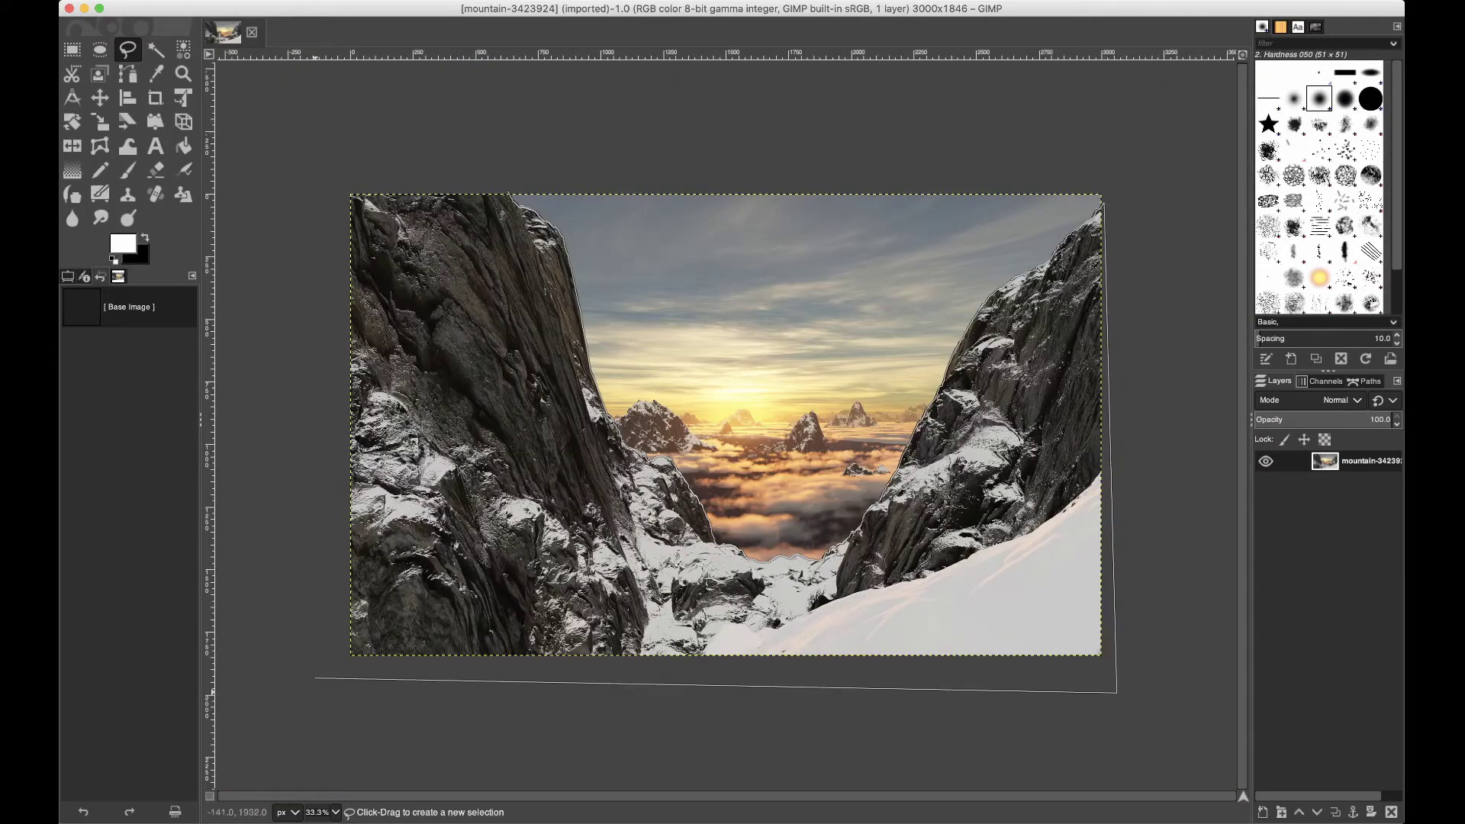
- Close the outline along the image's left edge and top, committing the cliff selection
{"action": "left_click", "coordinate": [332, 174]}
{"action": "left_click", "coordinate": [510, 193]}
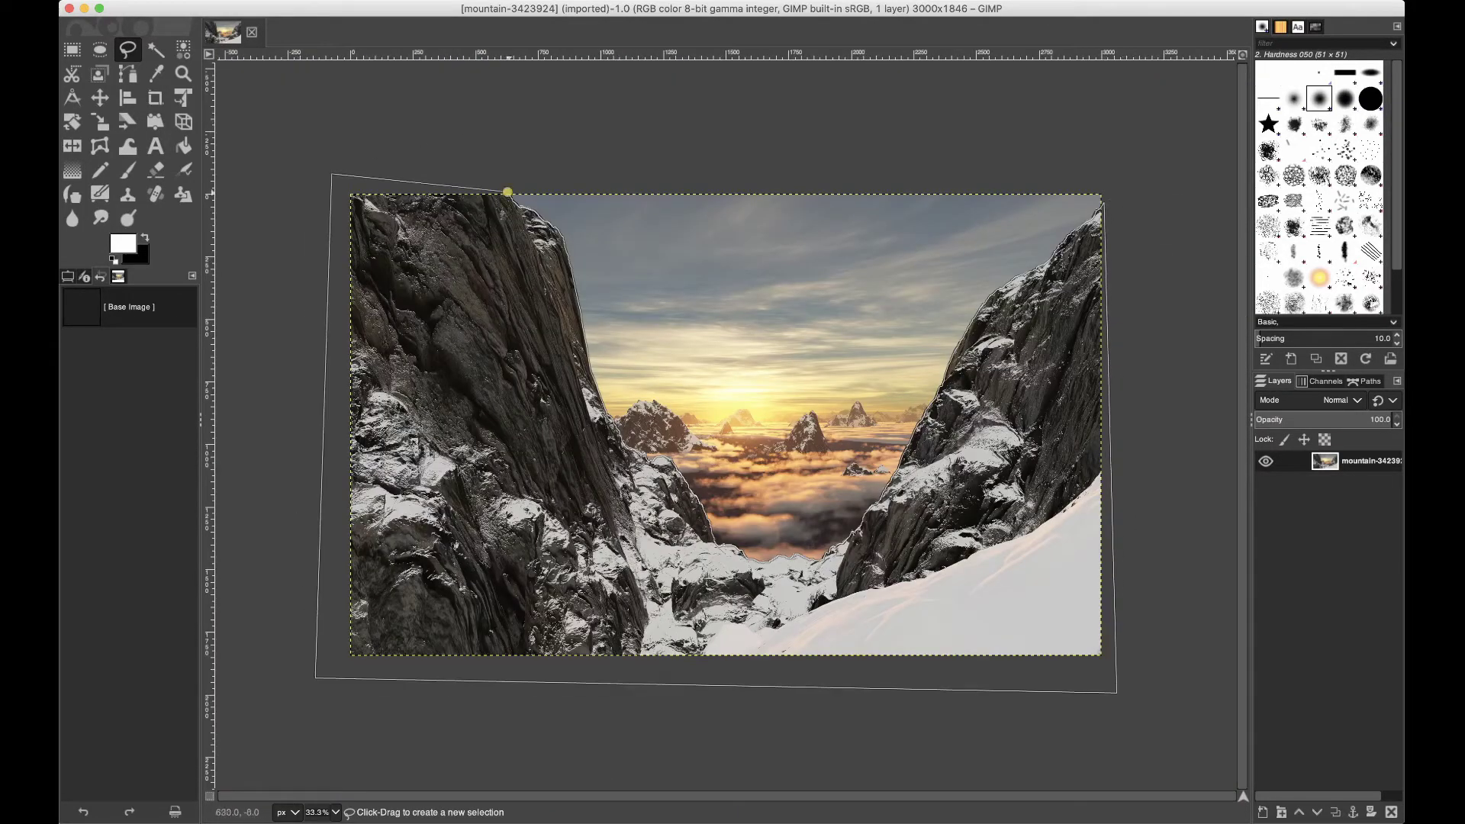
{"action": "key", "text": "Return"}
- Float the cliff selection and convert it into a new layer, Floated Layer
{"action": "right_click", "coordinate": [517, 326]}
{"action": "mouse_move", "coordinate": [543, 363]}
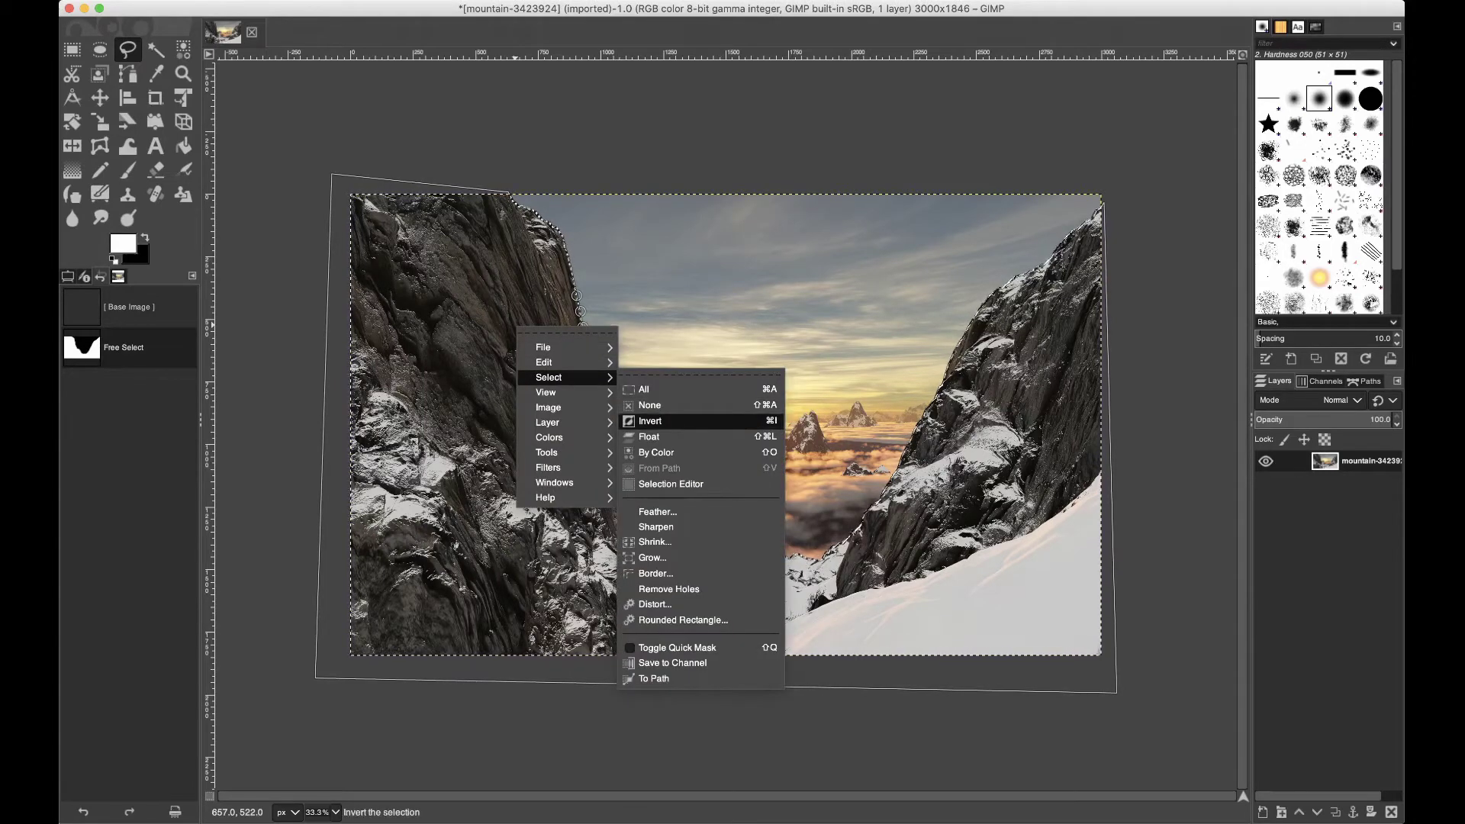
{"action": "left_click", "coordinate": [650, 437]}
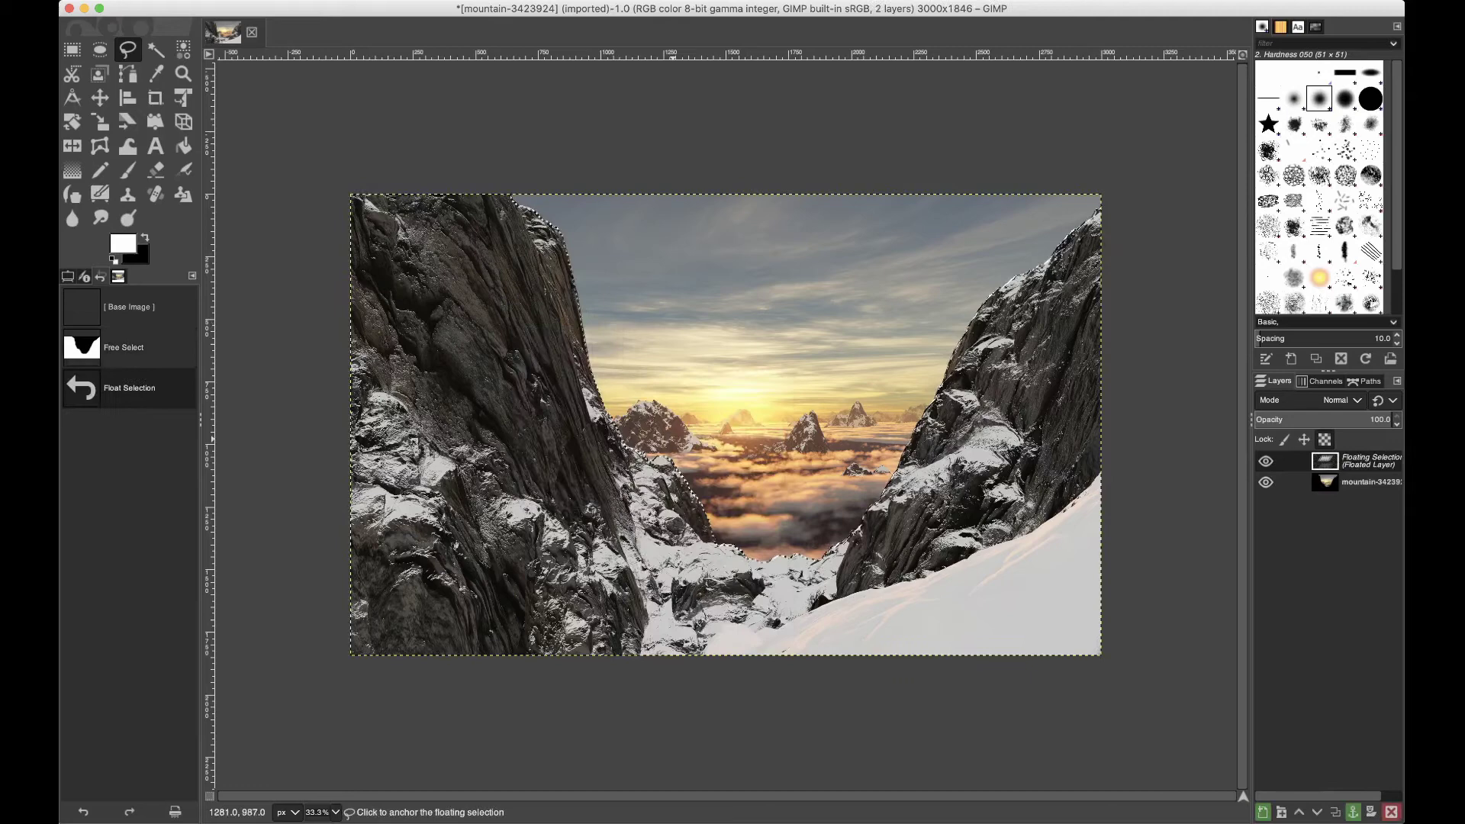
{"action": "right_click", "coordinate": [1366, 461]}
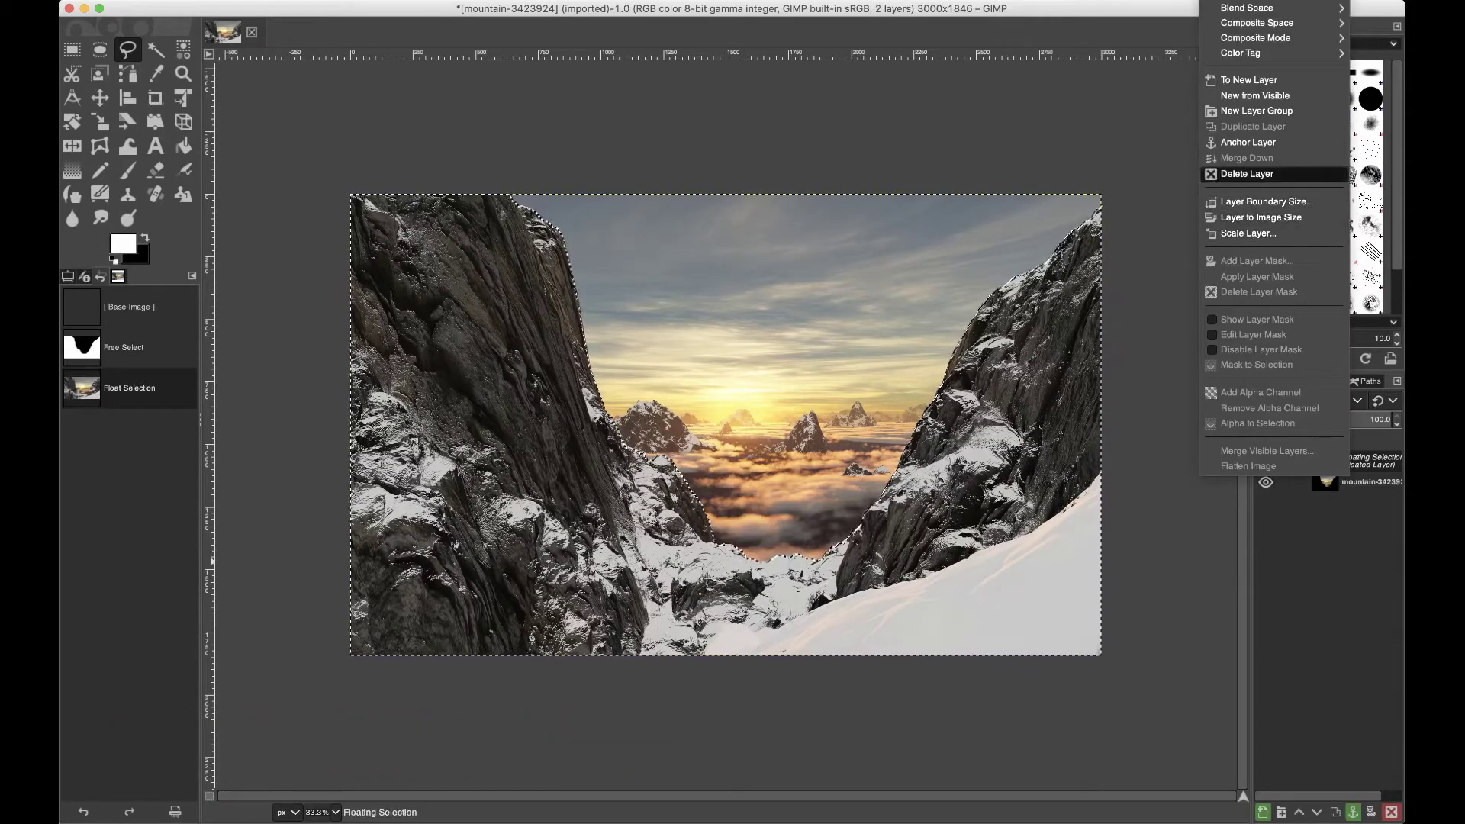
{"action": "left_click", "coordinate": [1249, 79]}
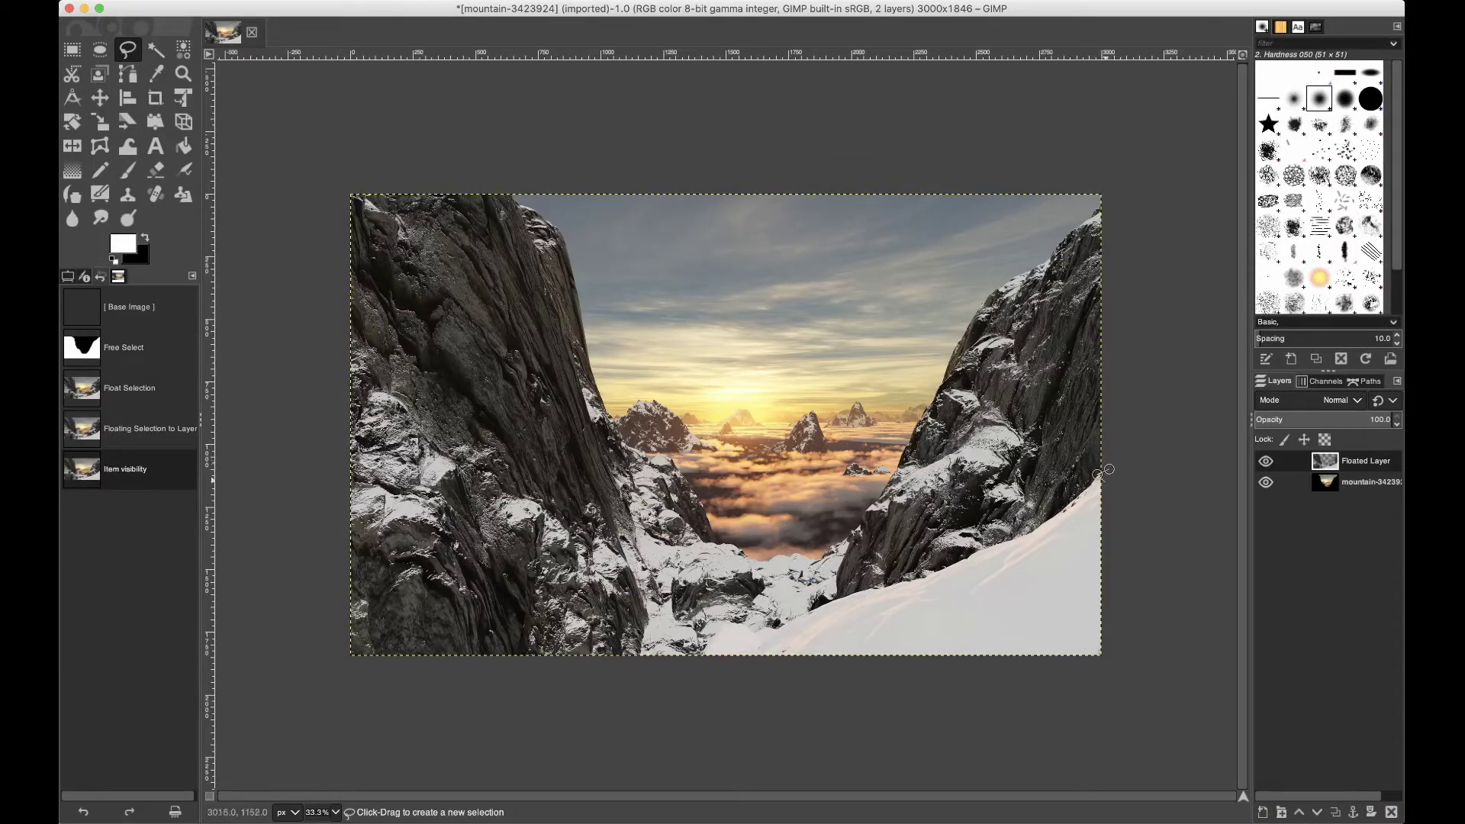
- Trace a closed free-select outline around the lower-right snow slope
{"action": "scroll", "coordinate": [1099, 475], "scroll_direction": "up", "scroll_amount": 3}
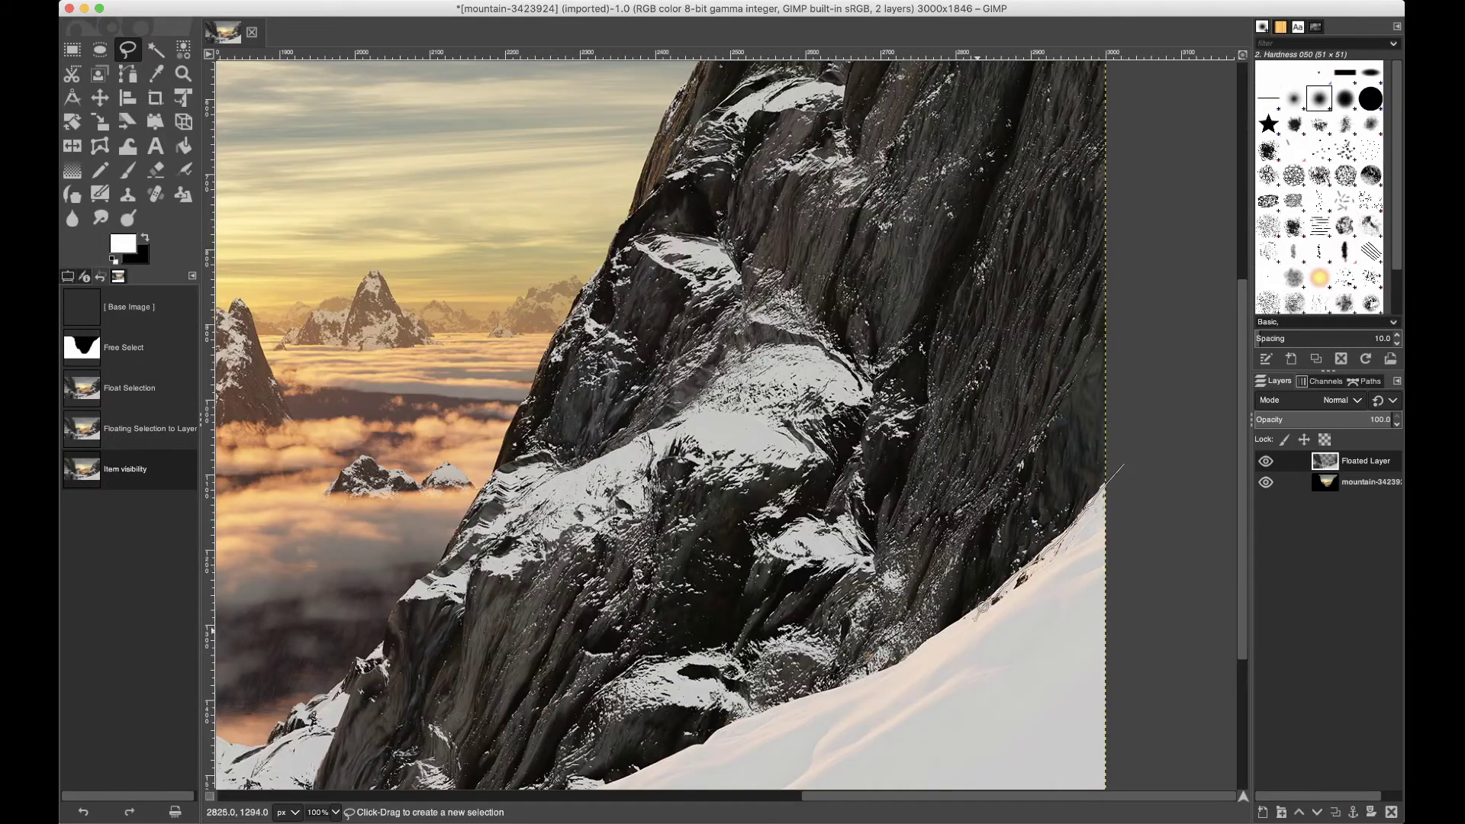
{"action": "scroll", "coordinate": [989, 602], "scroll_direction": "up", "scroll_amount": 1}
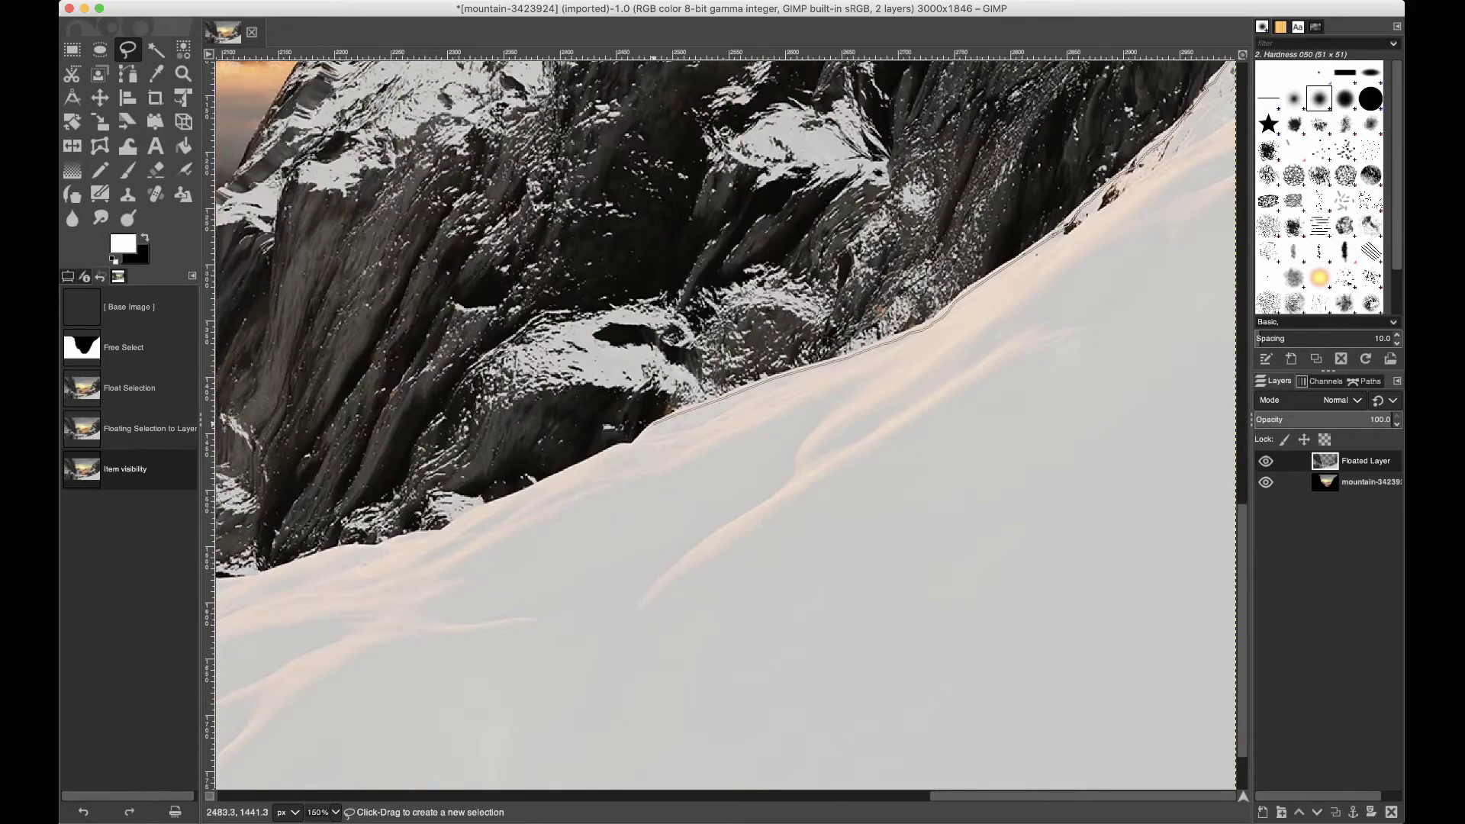
{"action": "left_click_drag", "start_coordinate": [364, 548], "coordinate": [1072, 562]}
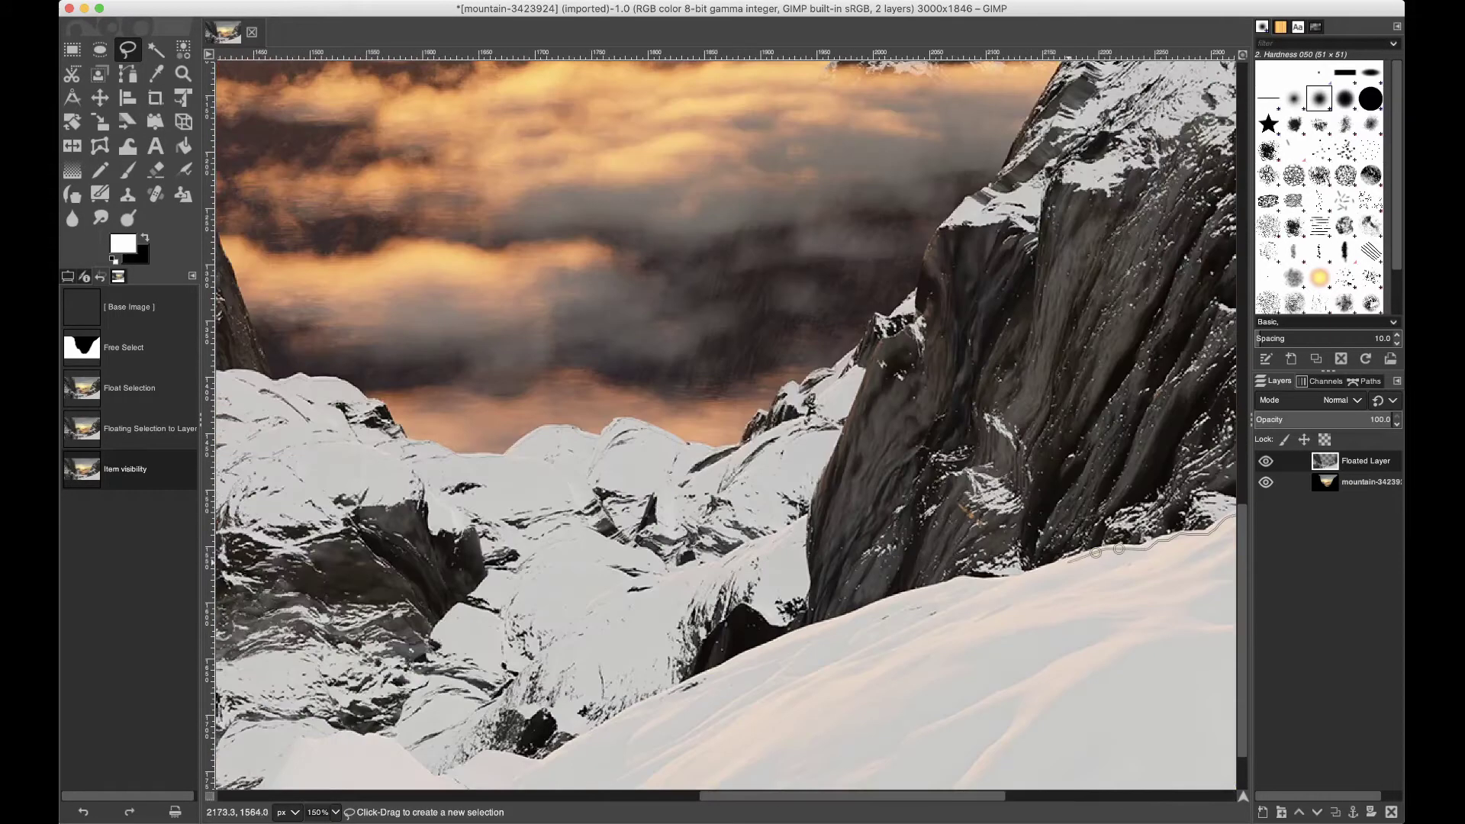
{"action": "left_click", "coordinate": [906, 594]}
{"action": "left_click_drag", "start_coordinate": [655, 698], "coordinate": [859, 636]}
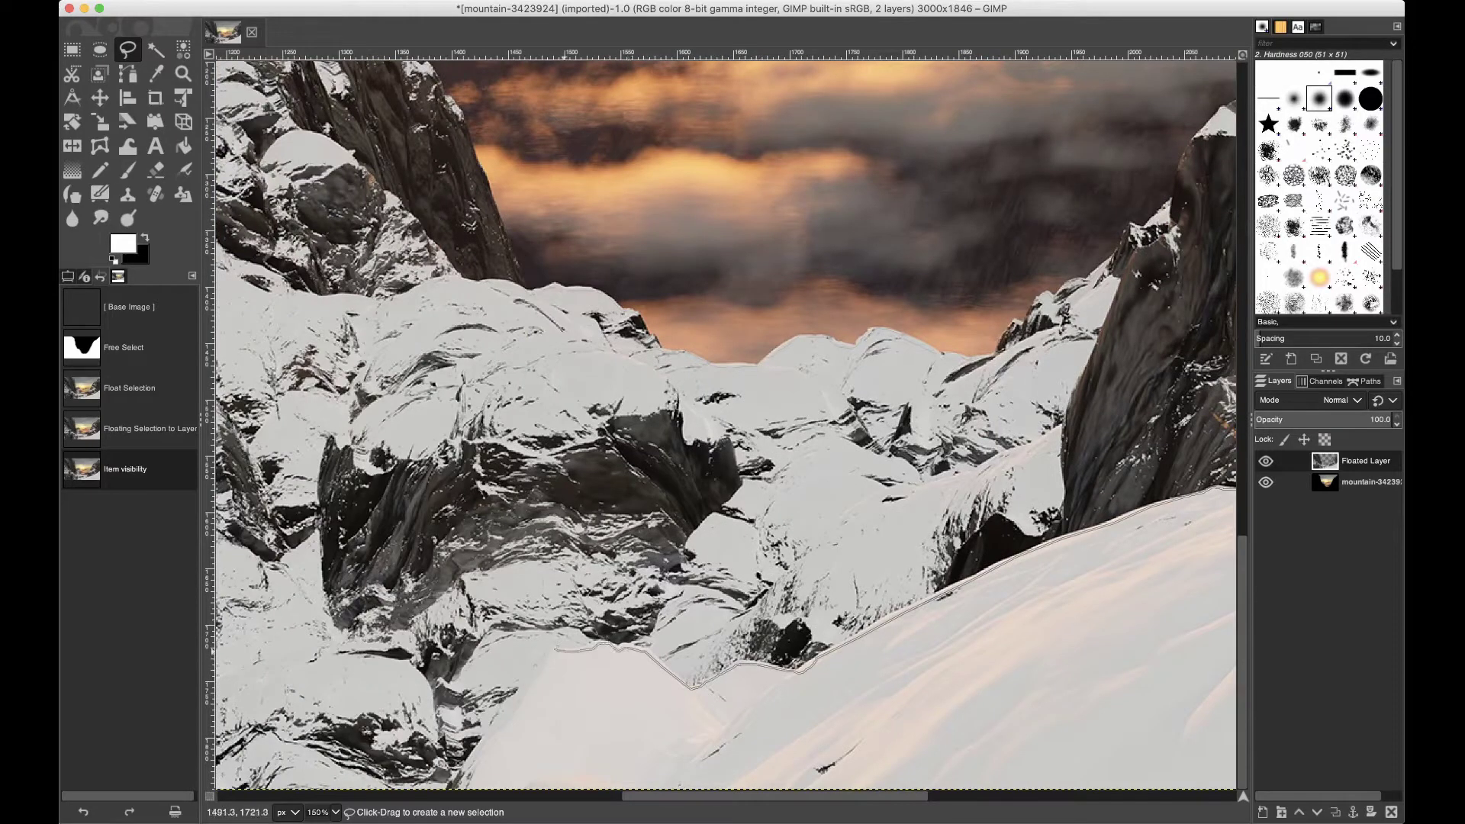
{"action": "key", "text": "minus"}
{"action": "key", "text": "minus"}
{"action": "key", "text": "minus"}
{"action": "key", "text": "minus"}
{"action": "left_click", "coordinate": [1146, 669]}
{"action": "left_click", "coordinate": [699, 673]}
{"action": "double_click", "coordinate": [700, 656]}
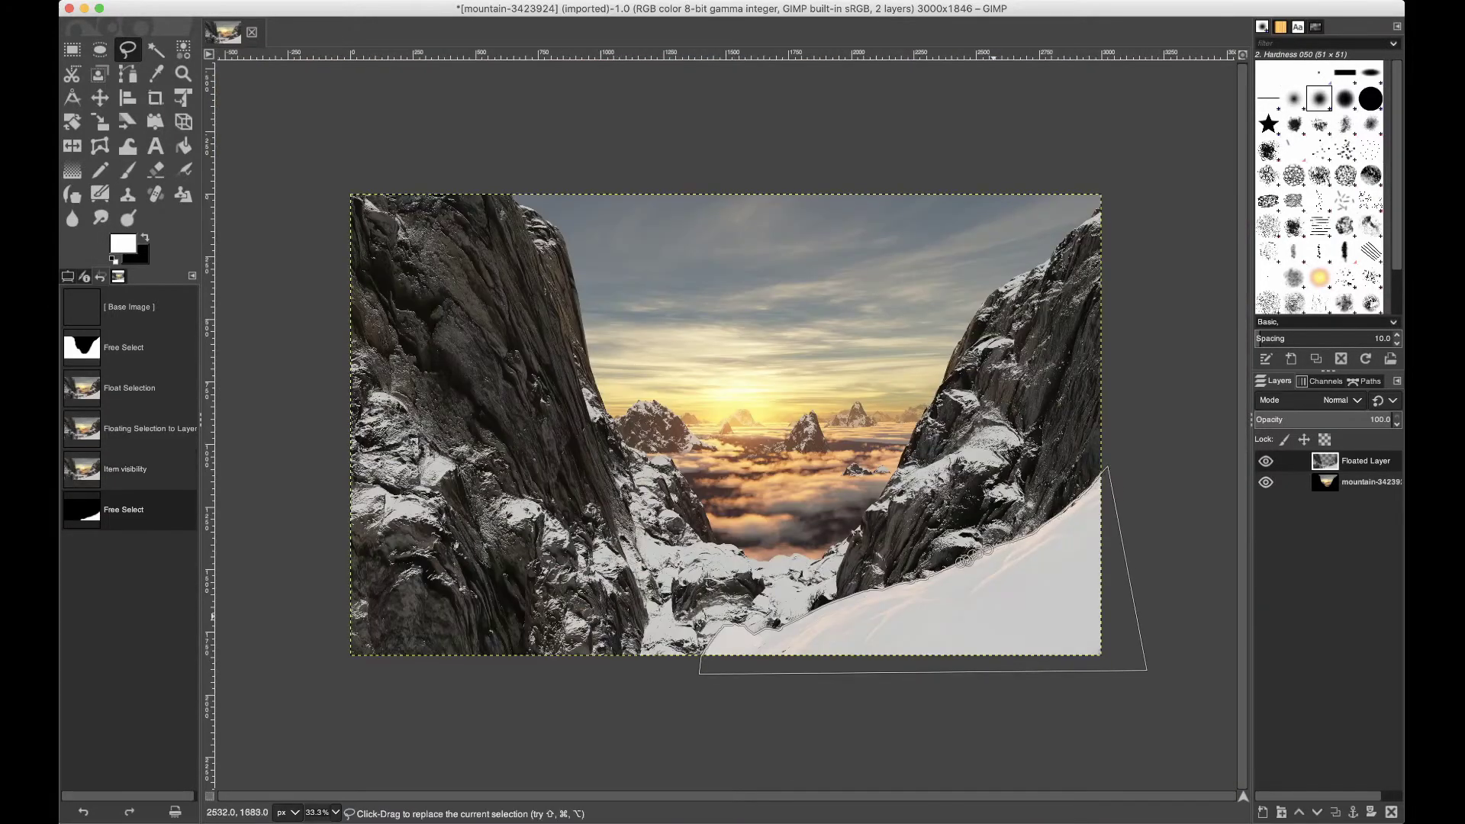
- Float the snow slope selection and turn it into its own layer, Floated Layer #1
{"action": "right_click", "coordinate": [988, 614]}
{"action": "mouse_move", "coordinate": [1019, 664]}
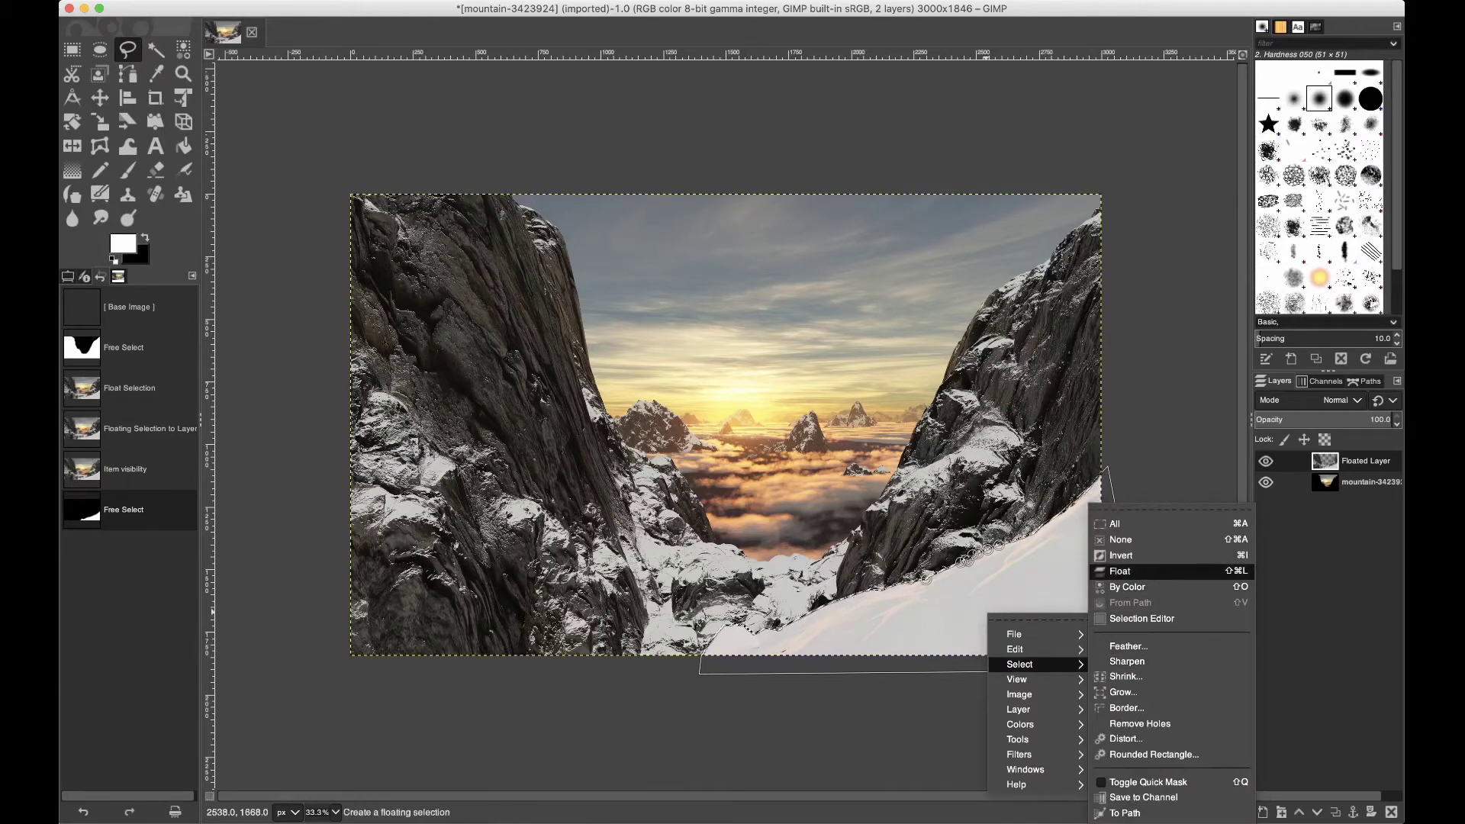
{"action": "left_click", "coordinate": [1120, 571]}
{"action": "right_click", "coordinate": [1342, 461]}
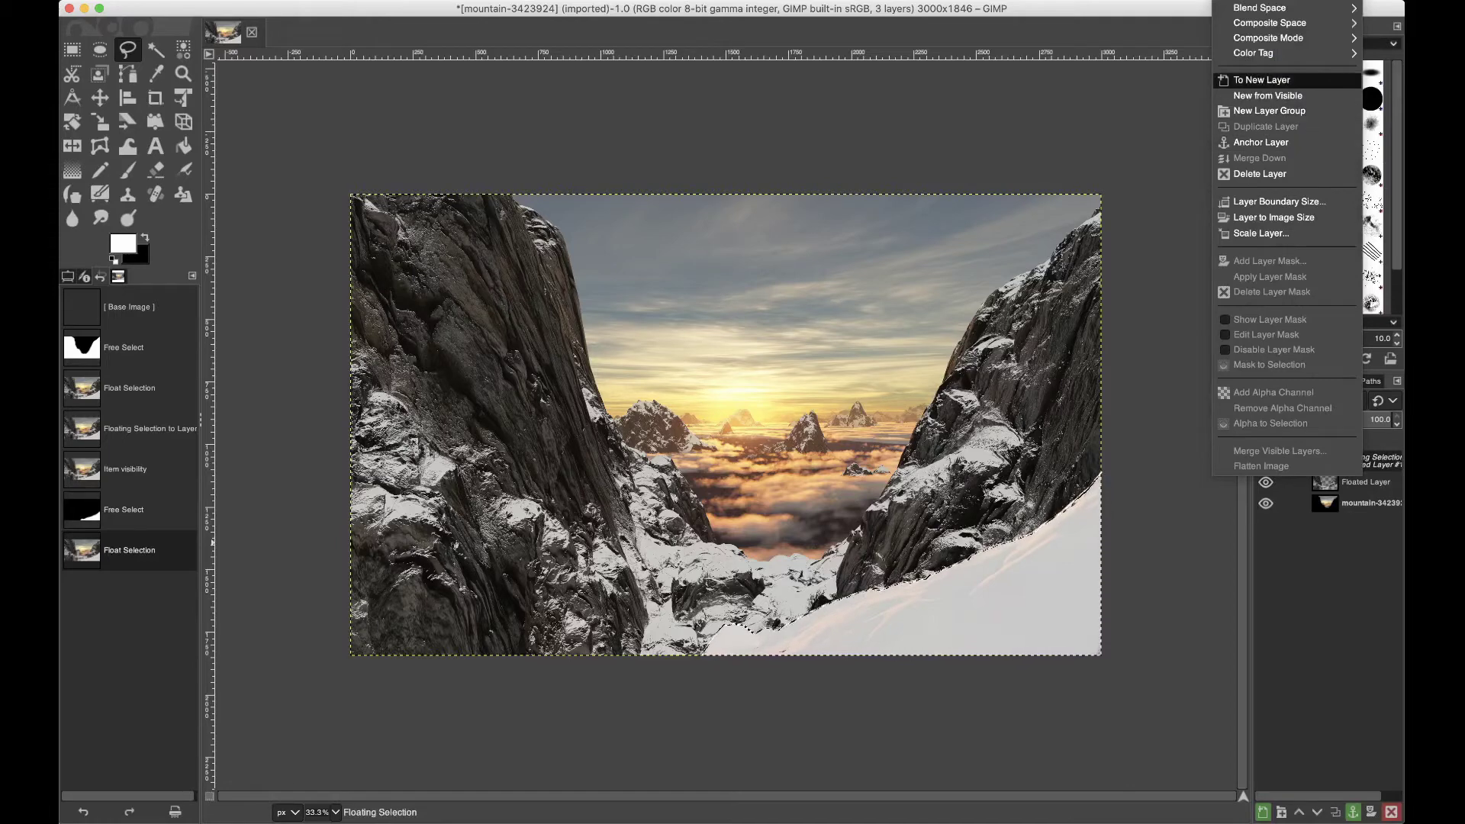
{"action": "left_click", "coordinate": [1262, 79]}
- Hide and re-show the snow and cliff layers to check the cutouts
{"action": "left_click", "coordinate": [1266, 460]}
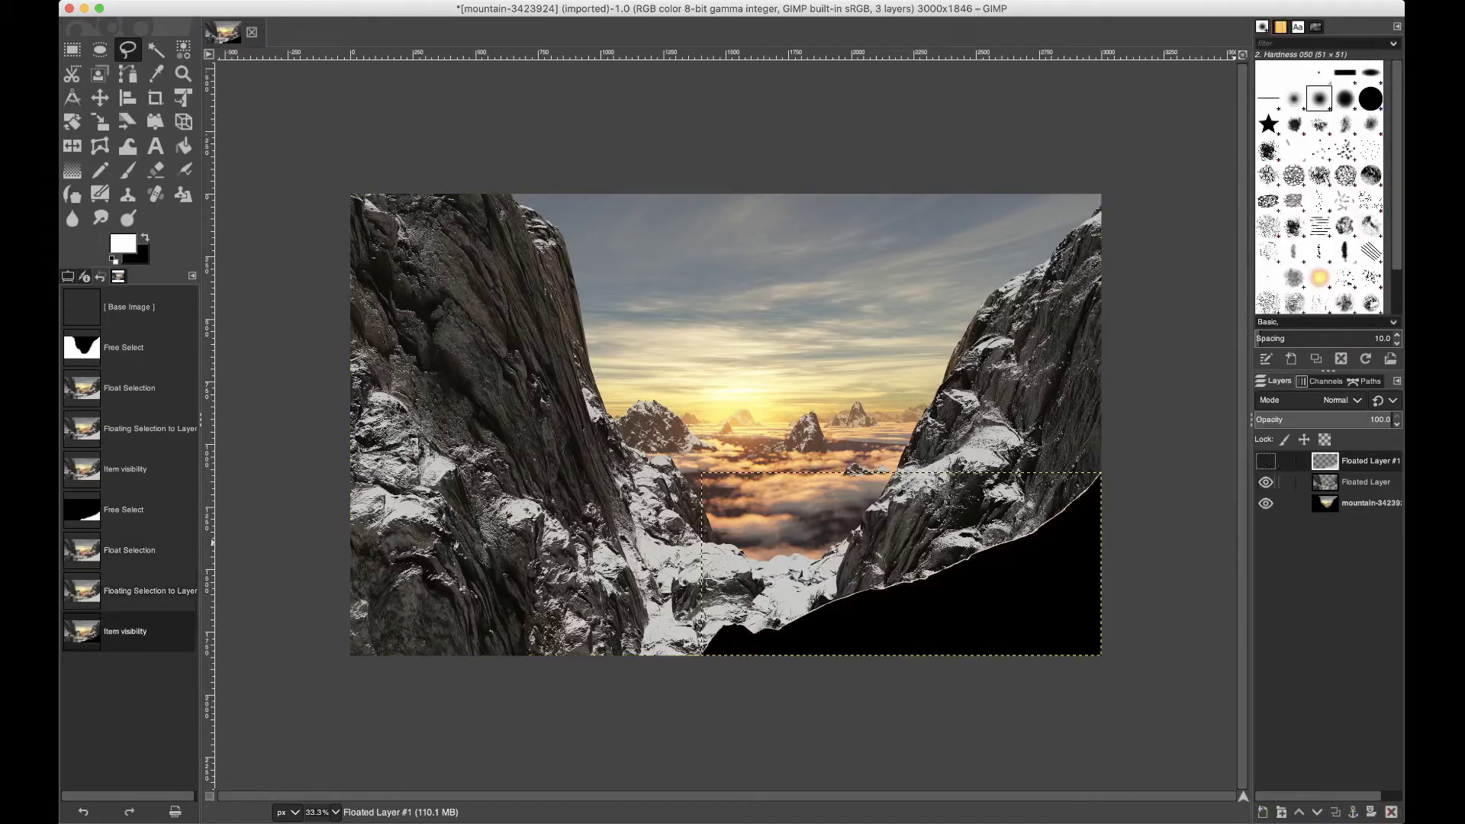
{"action": "left_click", "coordinate": [1265, 481]}
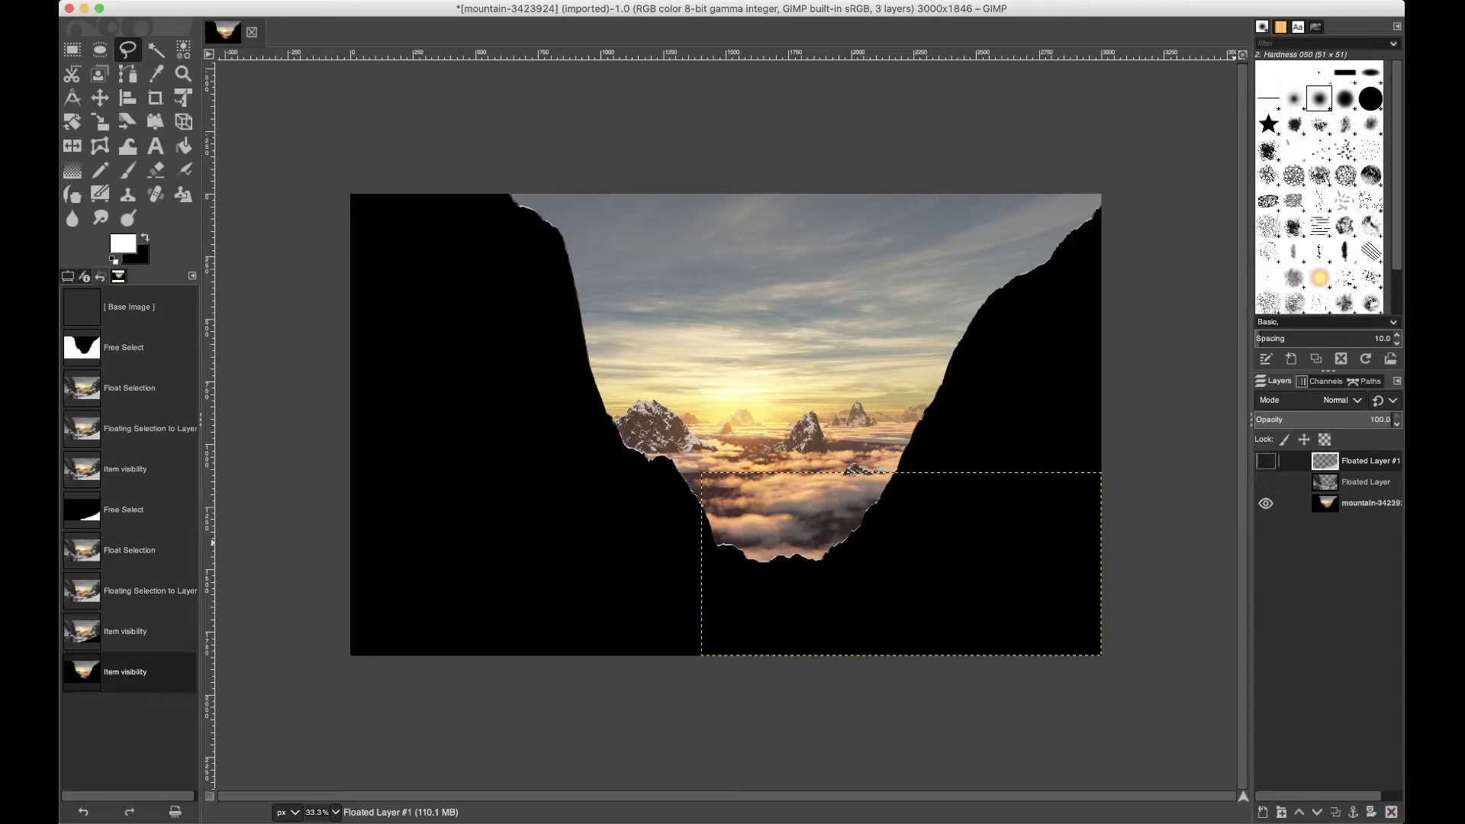
{"action": "left_click", "coordinate": [1266, 481]}
{"action": "left_click", "coordinate": [1265, 461]}
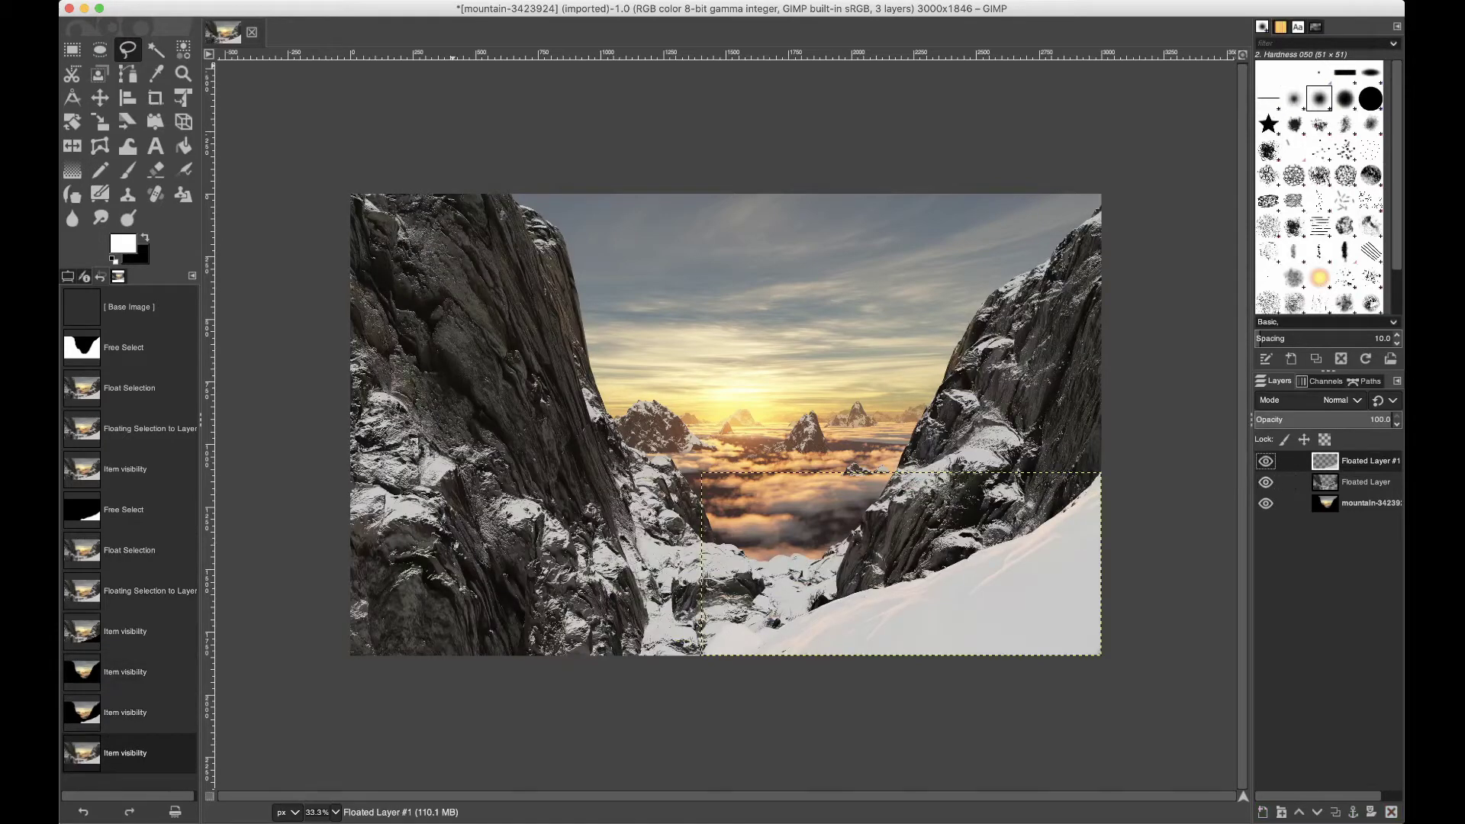
- Expand the snow layer to the full image size and check the cliff layer's visibility
{"action": "left_click", "coordinate": [374, 2]}
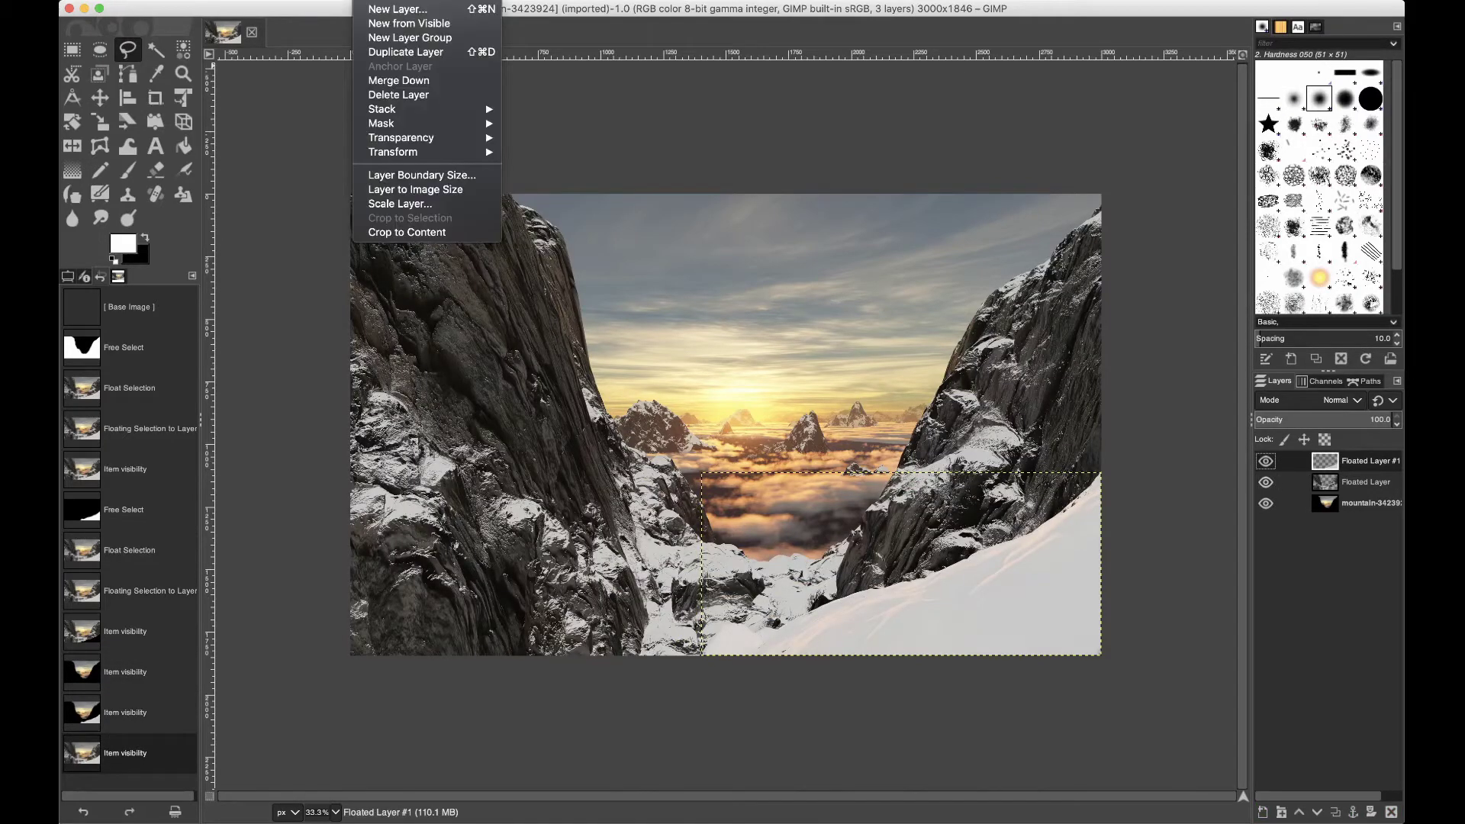
{"action": "left_click", "coordinate": [416, 189]}
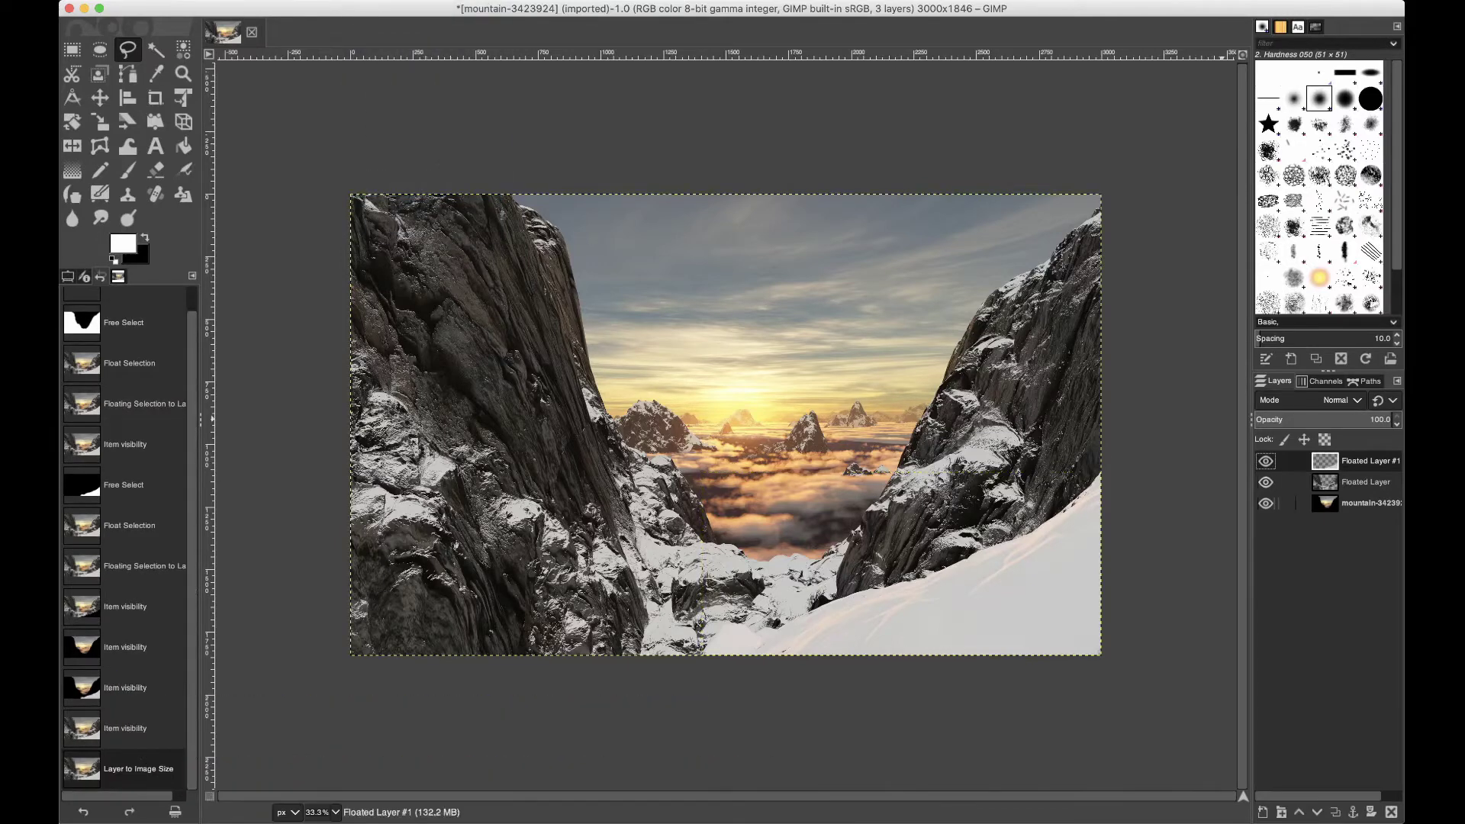
{"action": "left_click", "coordinate": [1366, 481]}
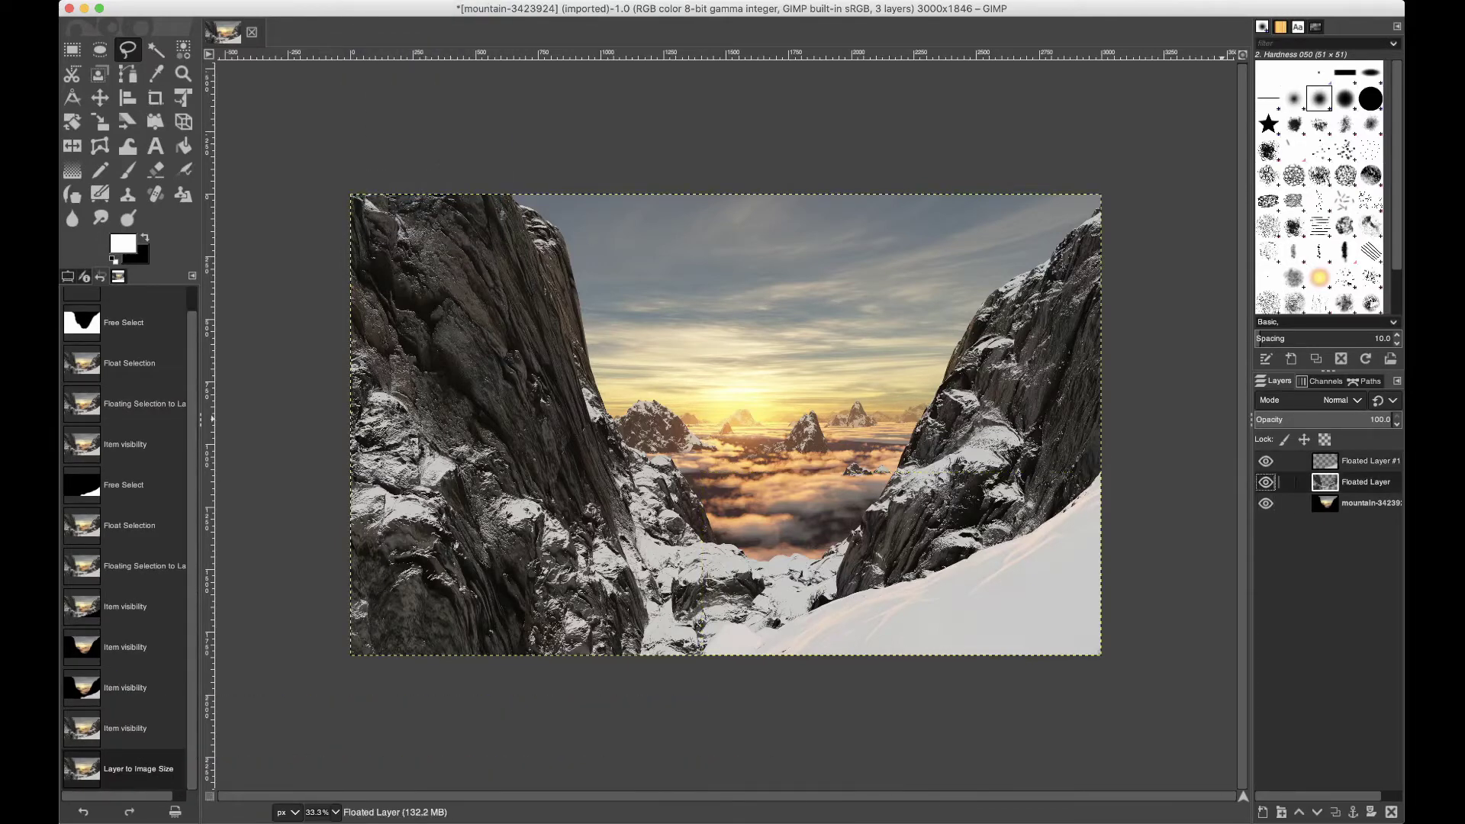
{"action": "left_click", "coordinate": [1266, 481]}
{"action": "left_click", "coordinate": [1266, 482]}
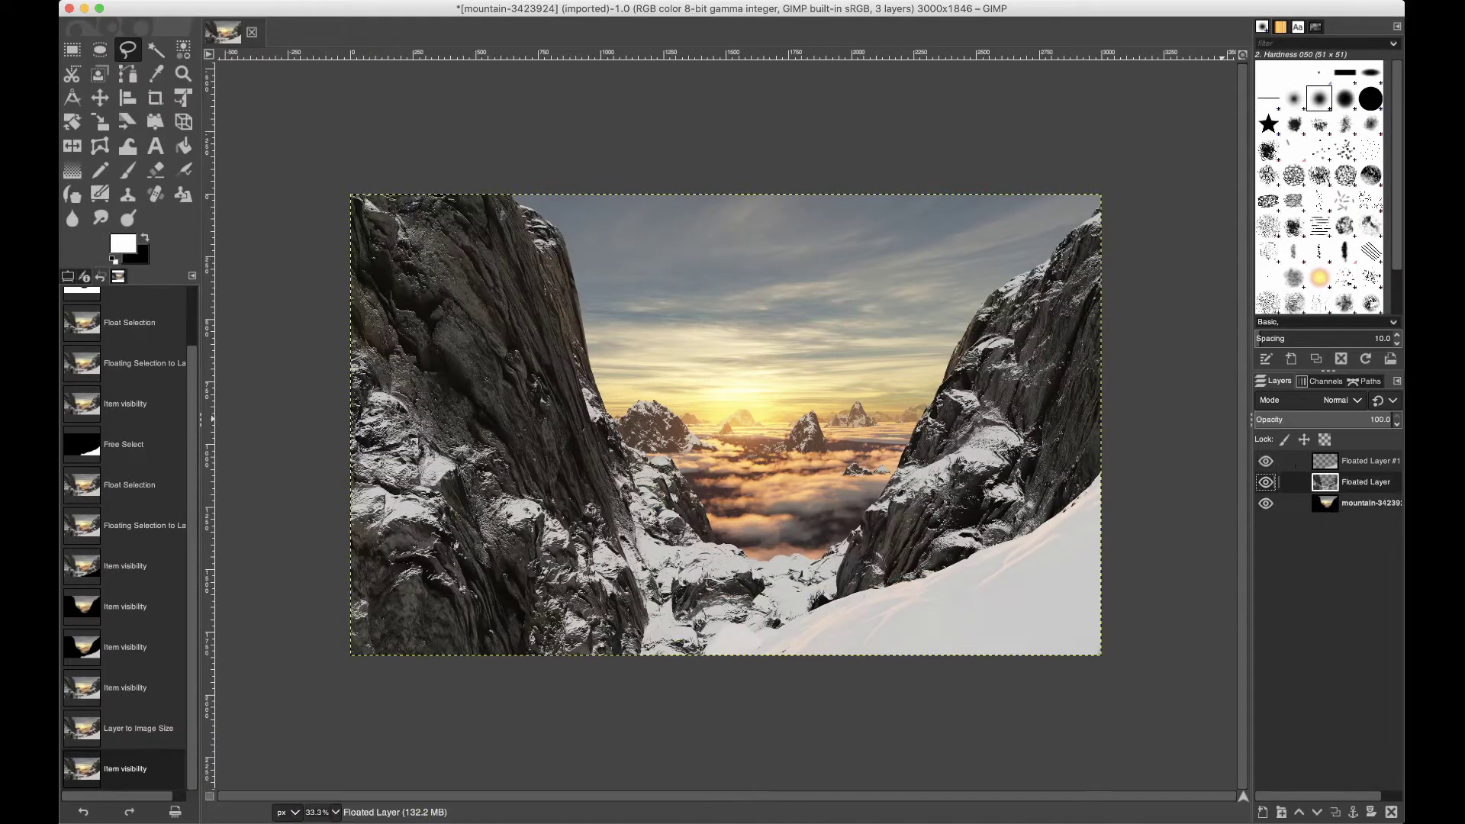
- Scale up the snow layer in bg.xcf and move it up and to the left
{"action": "key", "text": "Up"}
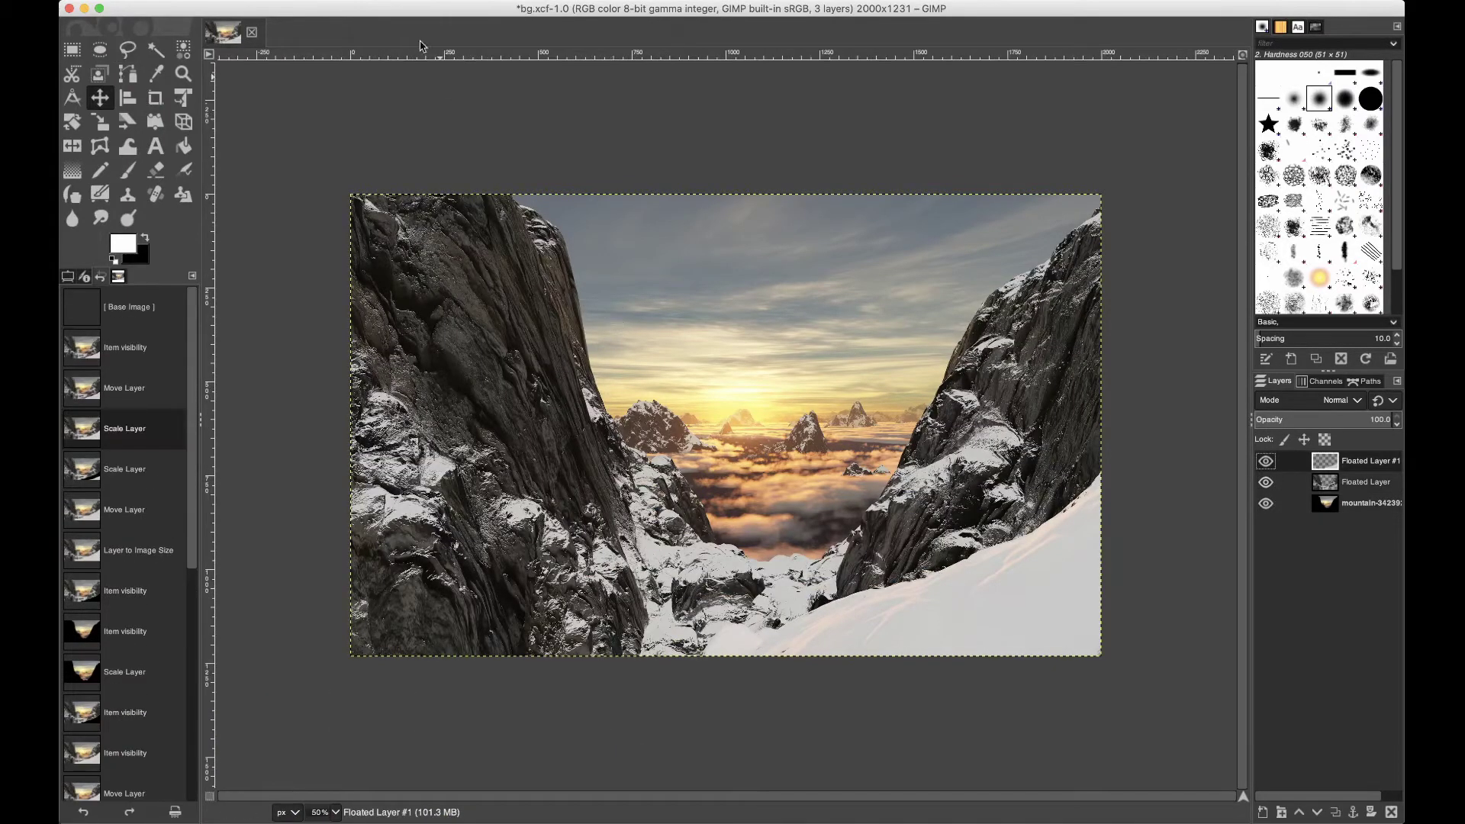
{"action": "left_click", "coordinate": [365, 2]}
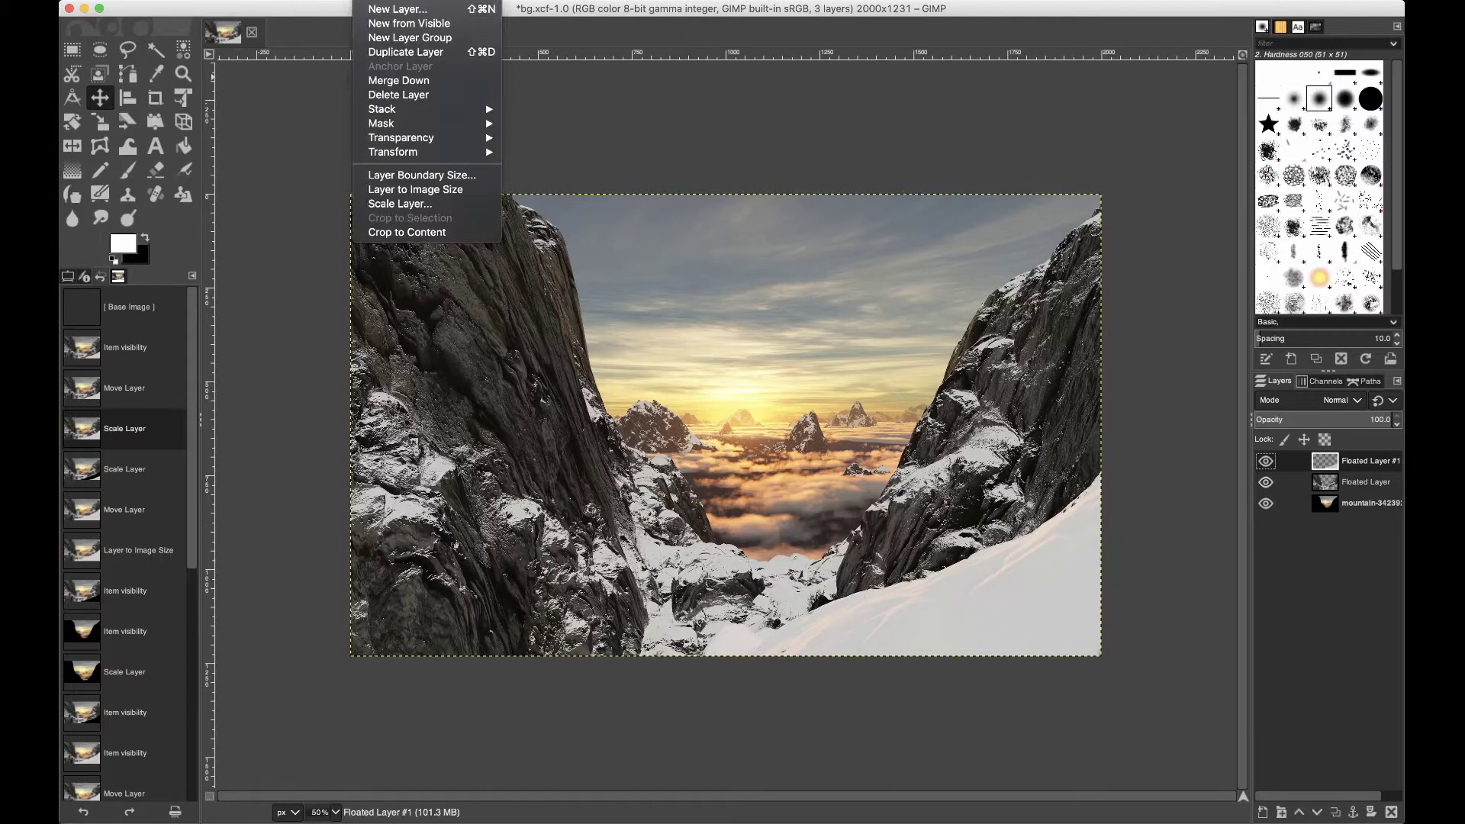
{"action": "left_click", "coordinate": [398, 204]}
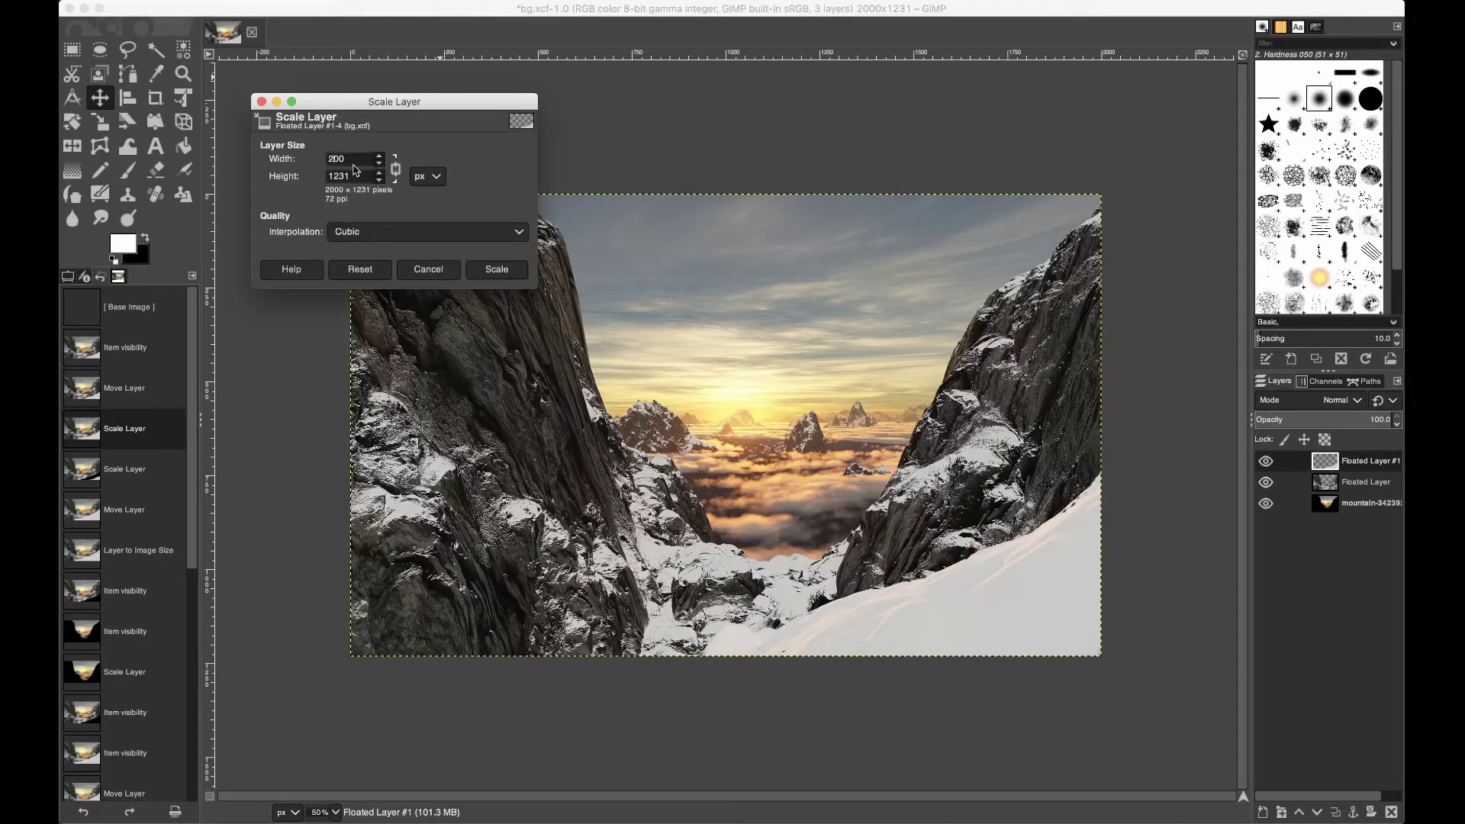
{"action": "left_click", "coordinate": [501, 275]}
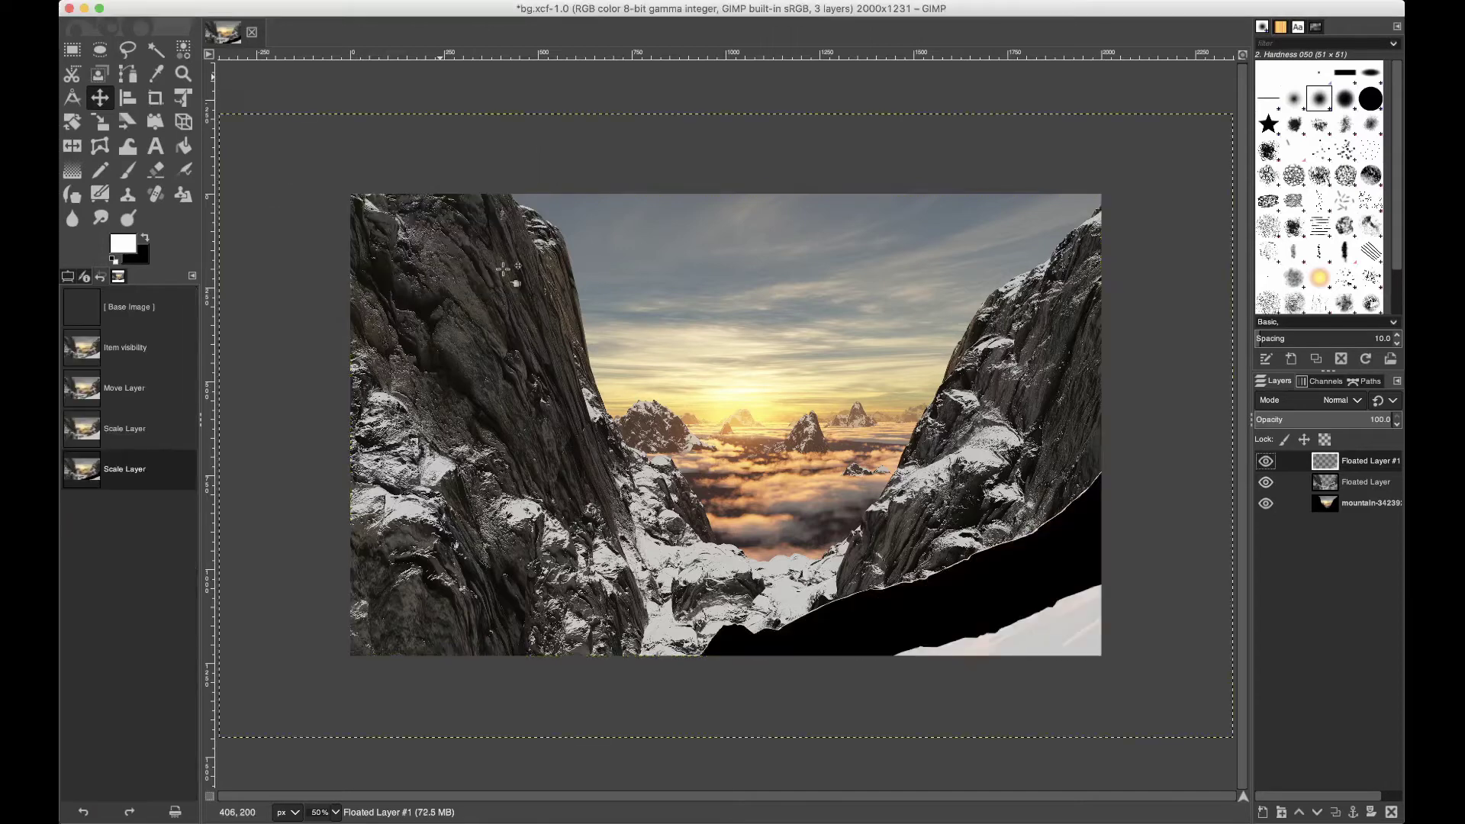
{"action": "left_click_drag", "start_coordinate": [1200, 719], "coordinate": [1165, 689]}
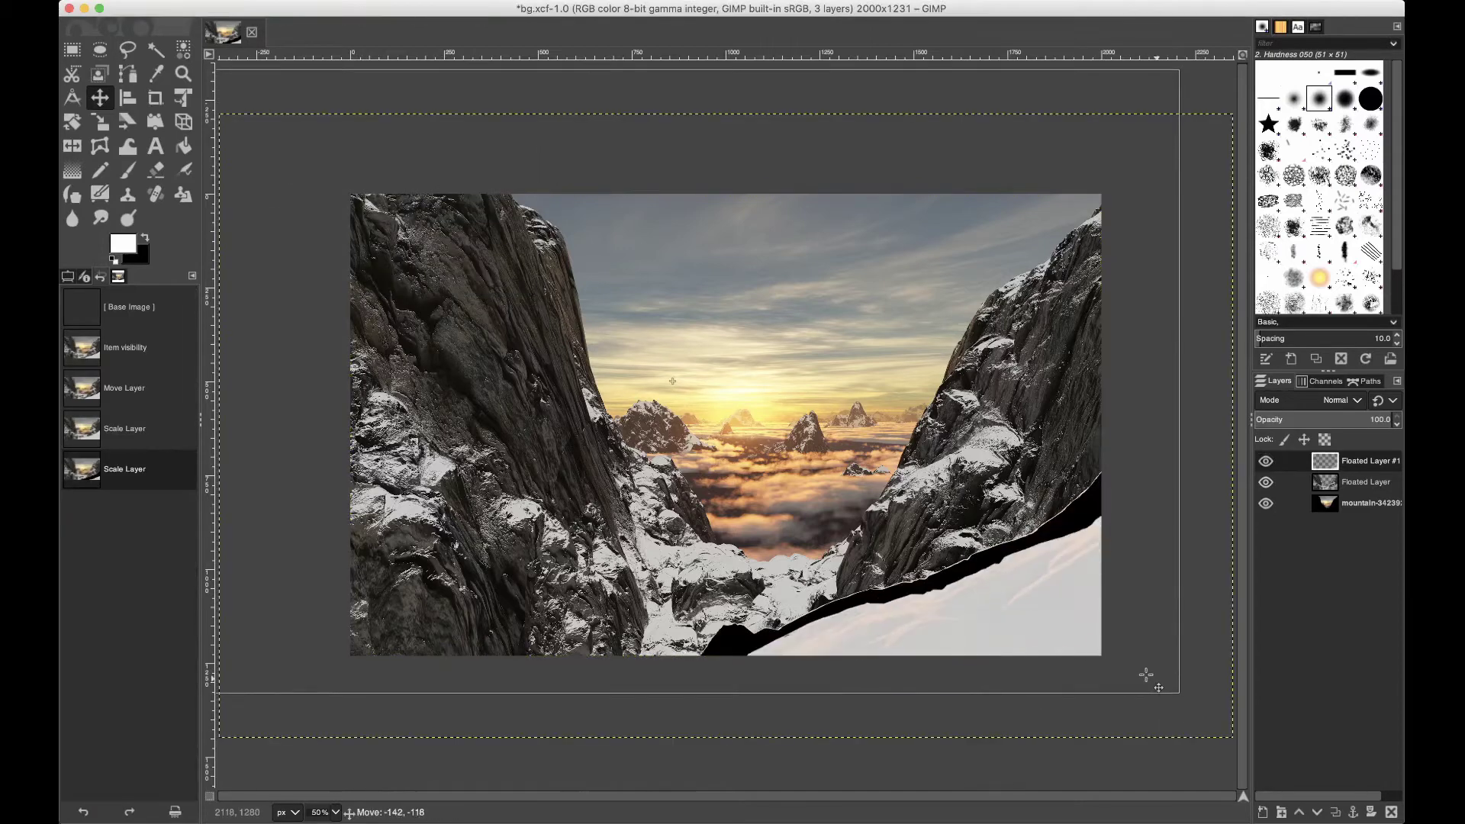
{"action": "left_click_drag", "start_coordinate": [1146, 674], "coordinate": [1074, 643]}
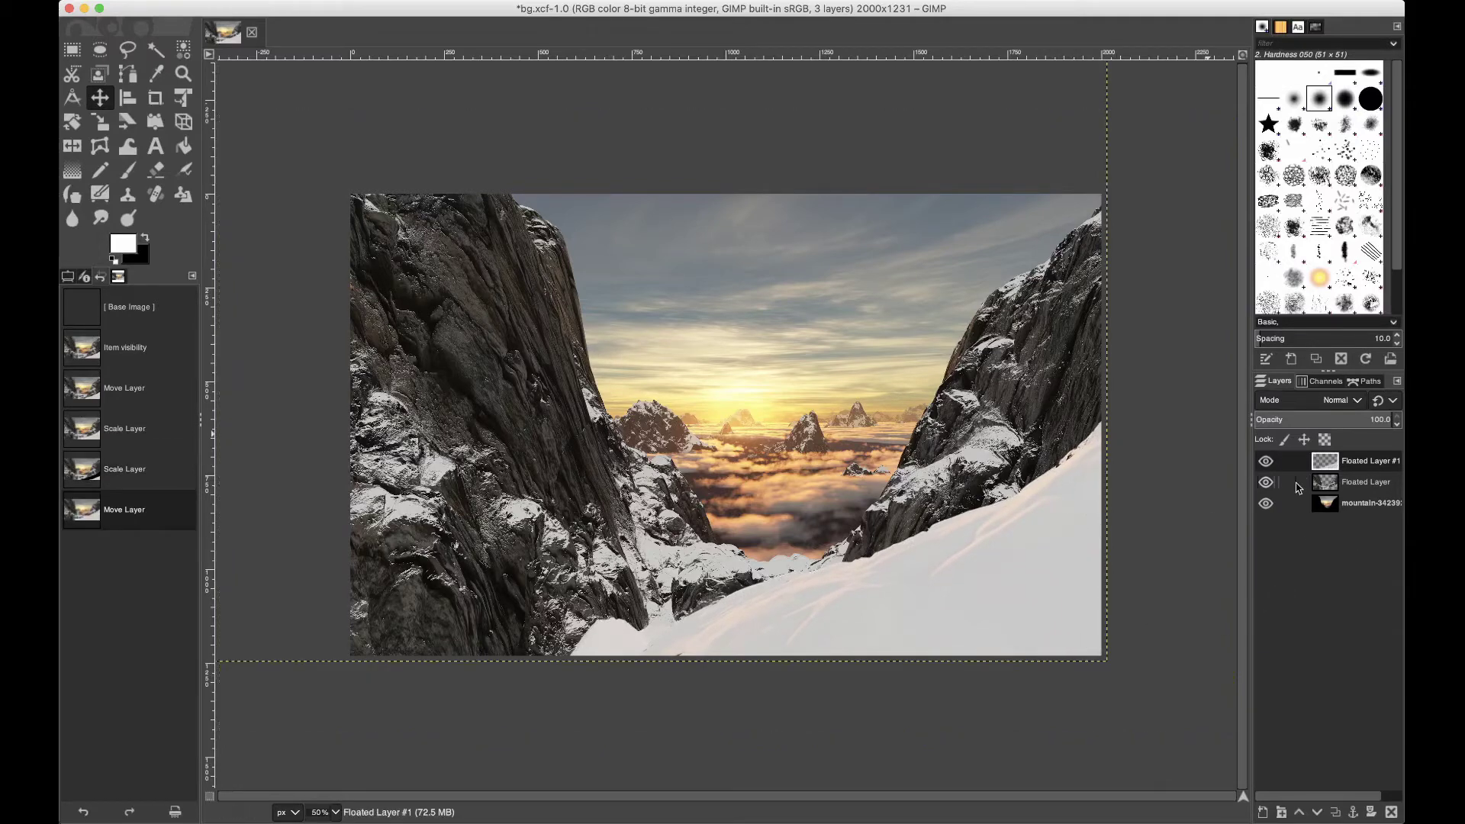
- Fit the snow layer to image size, leaving only the mountain photo visible and active
{"action": "left_click", "coordinate": [1266, 482]}
{"action": "left_click", "coordinate": [1265, 503]}
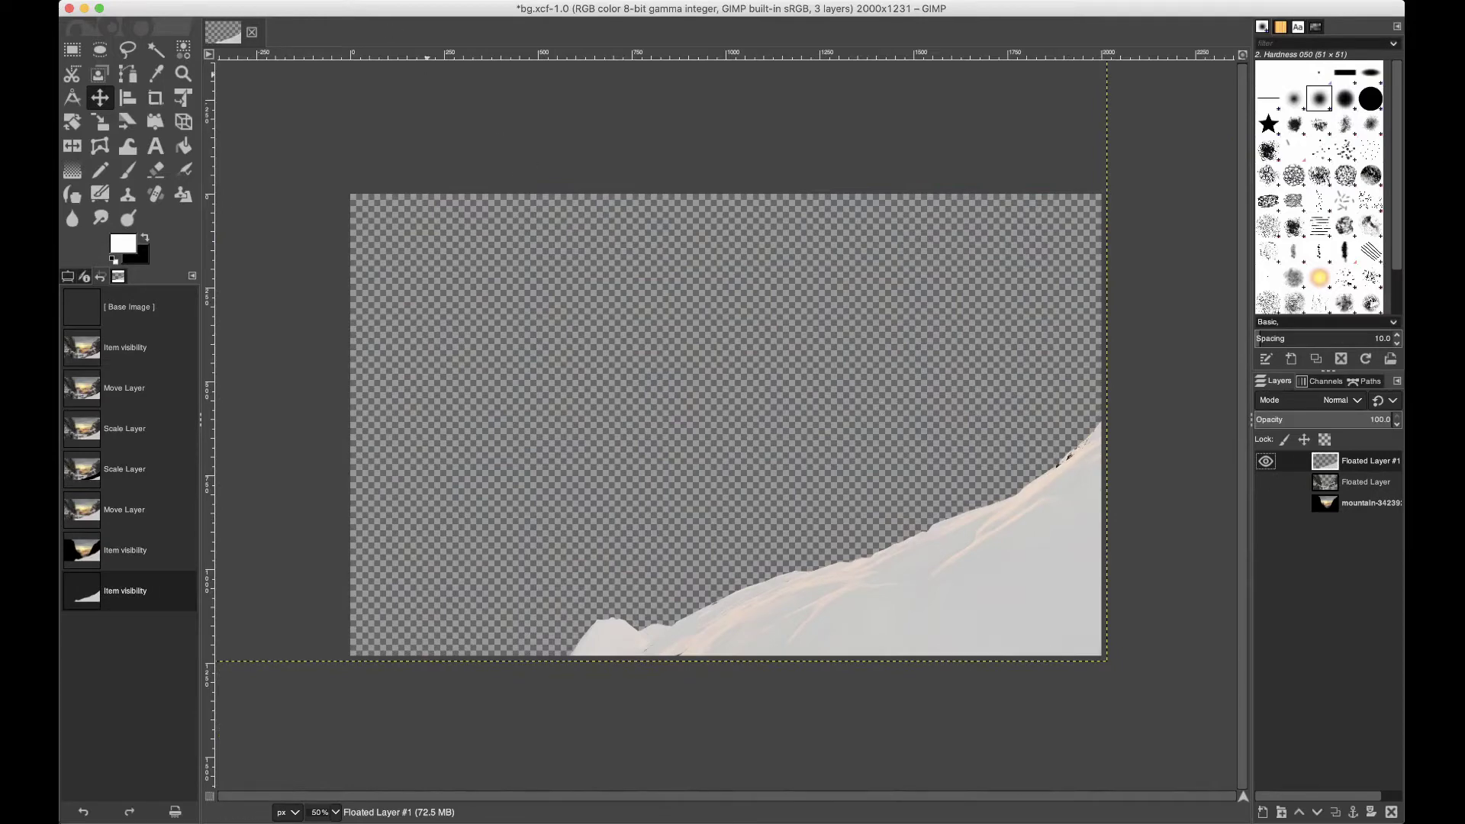
{"action": "left_click", "coordinate": [398, 190]}
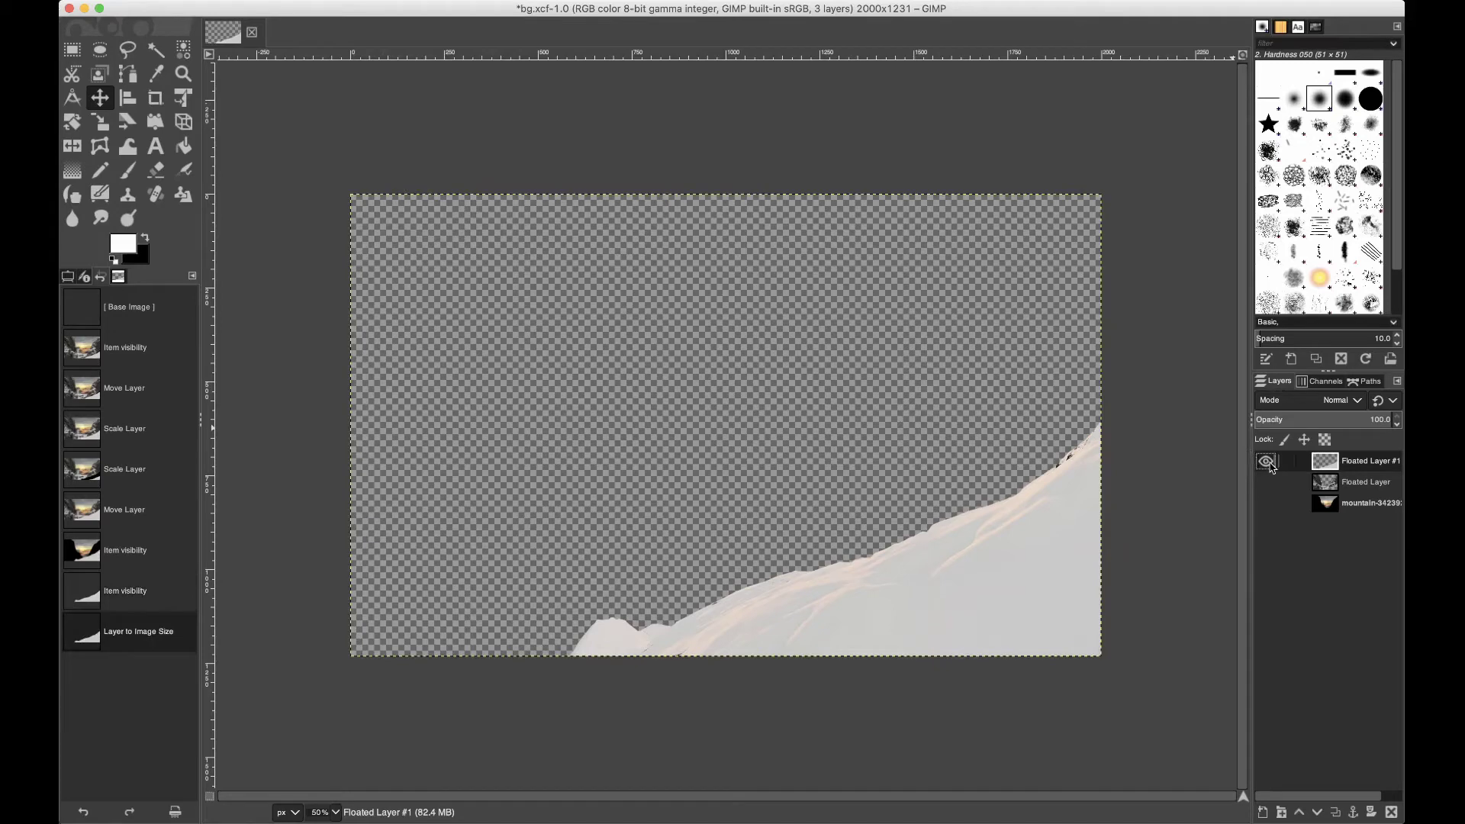
{"action": "left_click", "coordinate": [1265, 483]}
{"action": "left_click", "coordinate": [1265, 504]}
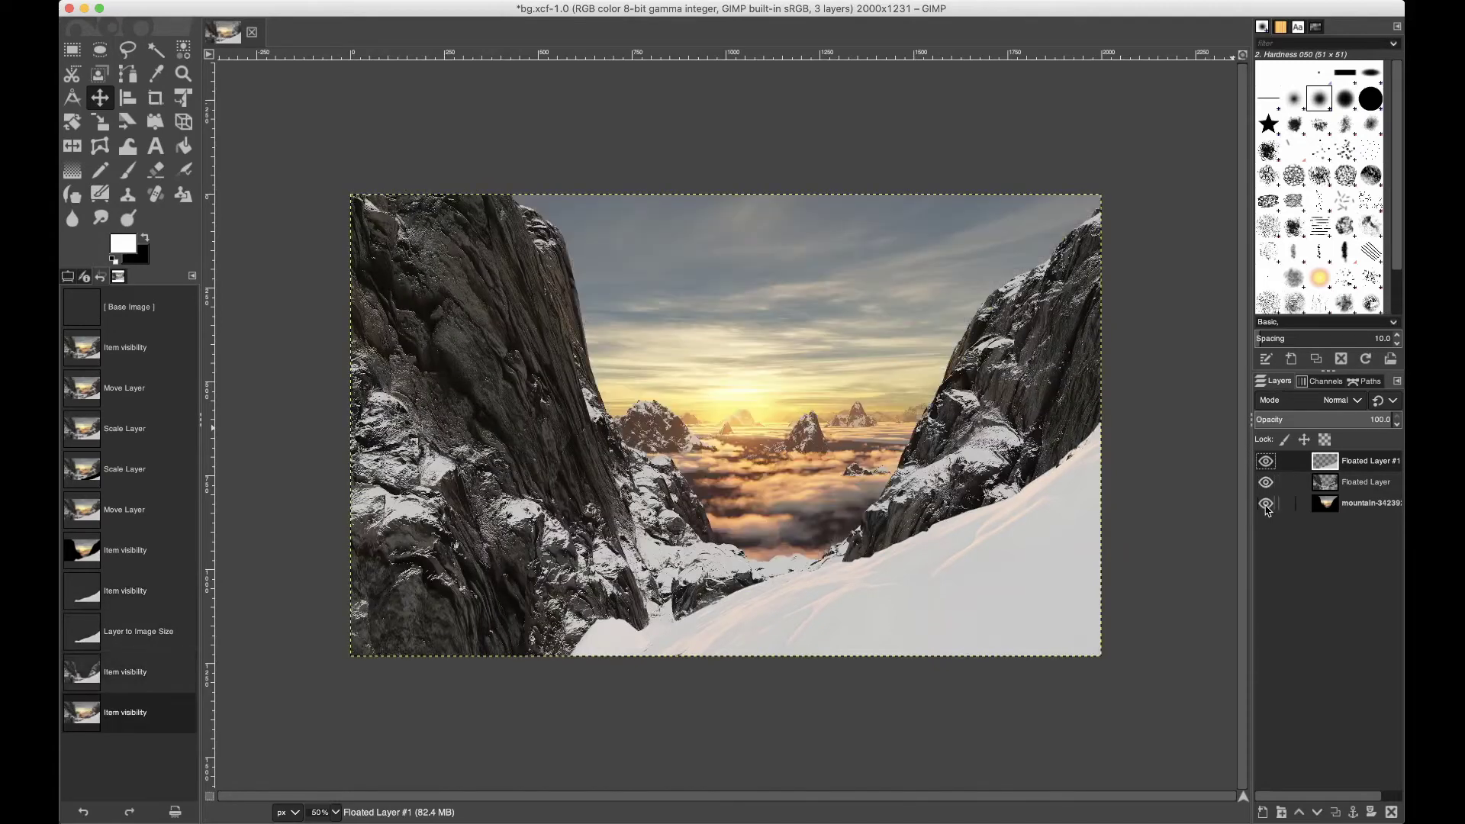
{"action": "left_click", "coordinate": [1266, 461]}
{"action": "left_click", "coordinate": [1266, 482]}
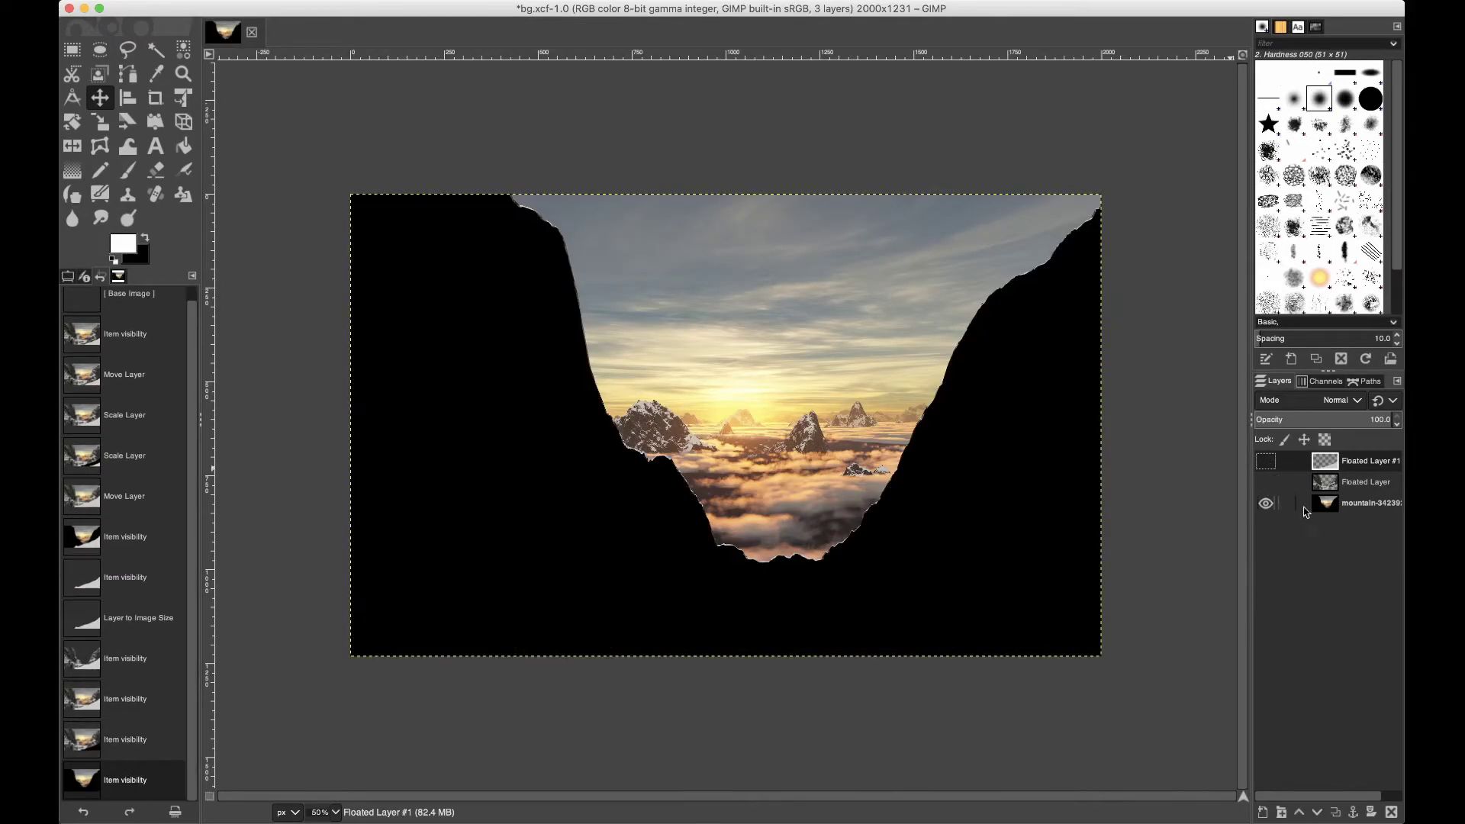
{"action": "left_click", "coordinate": [1354, 510]}
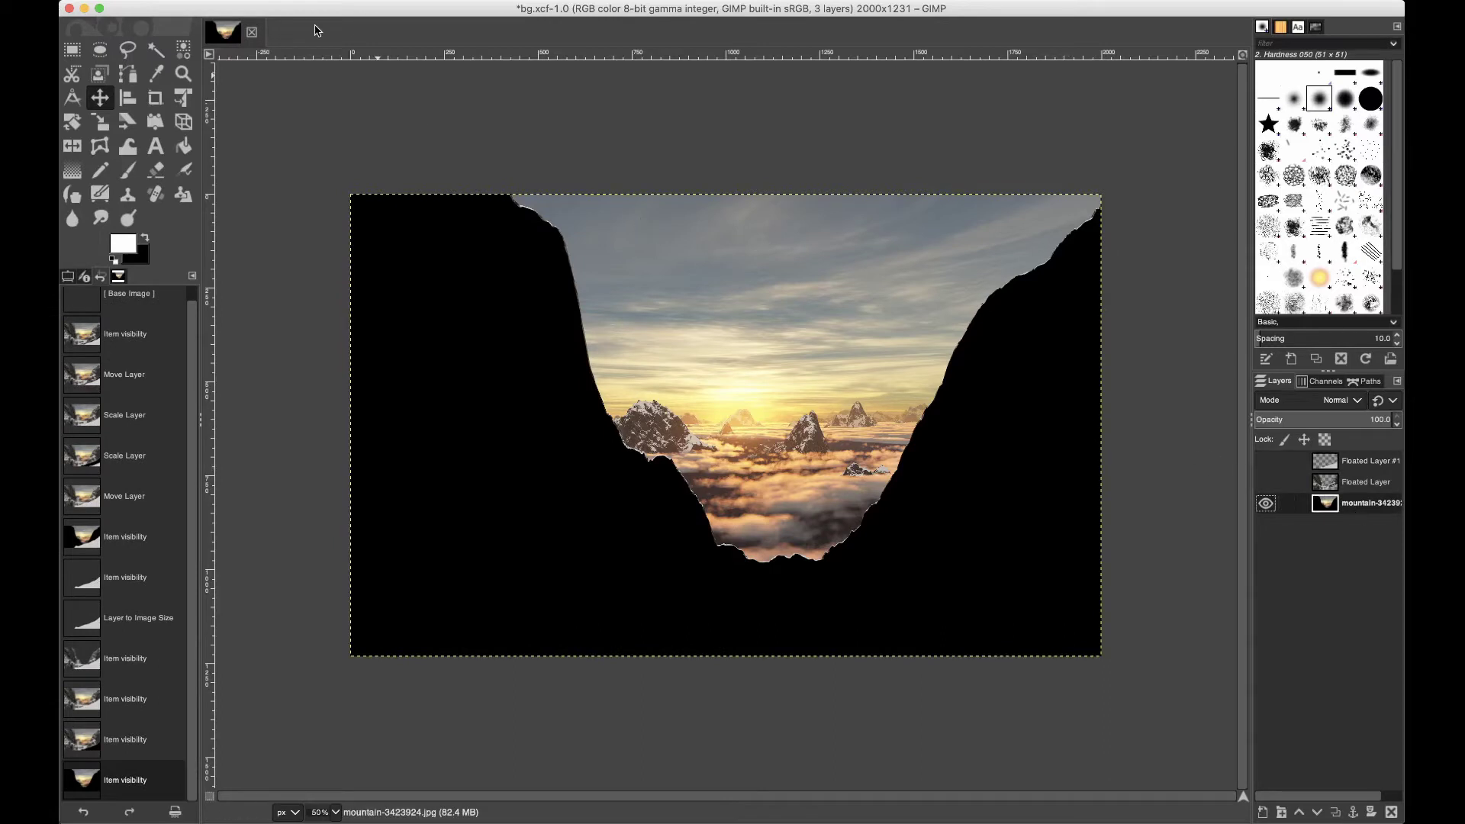
- Enlarge the mountain photo layer with Scale Layer and nudge it slightly left and down
{"action": "left_click", "coordinate": [370, 1]}
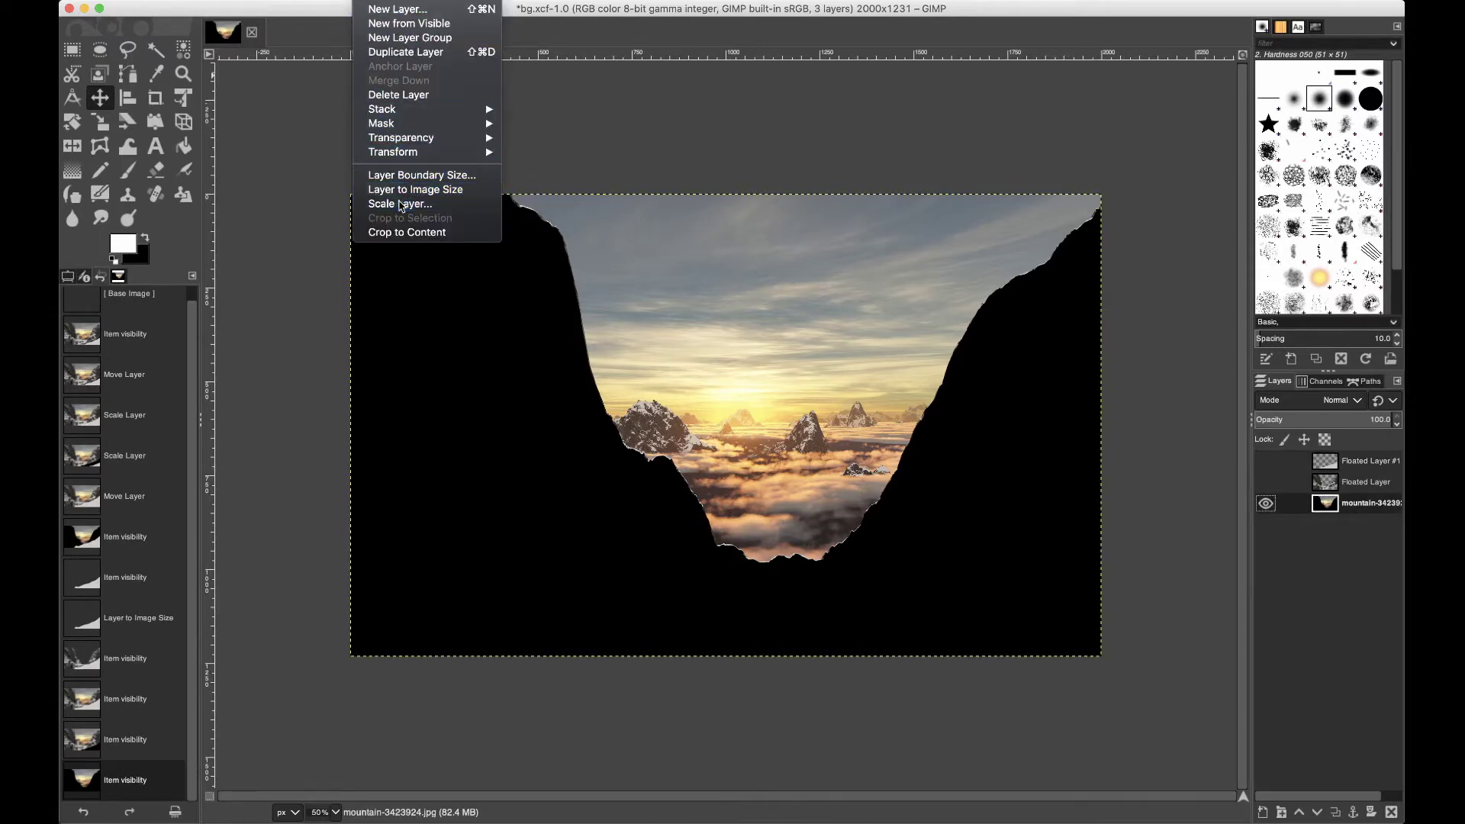
{"action": "left_click", "coordinate": [400, 203]}
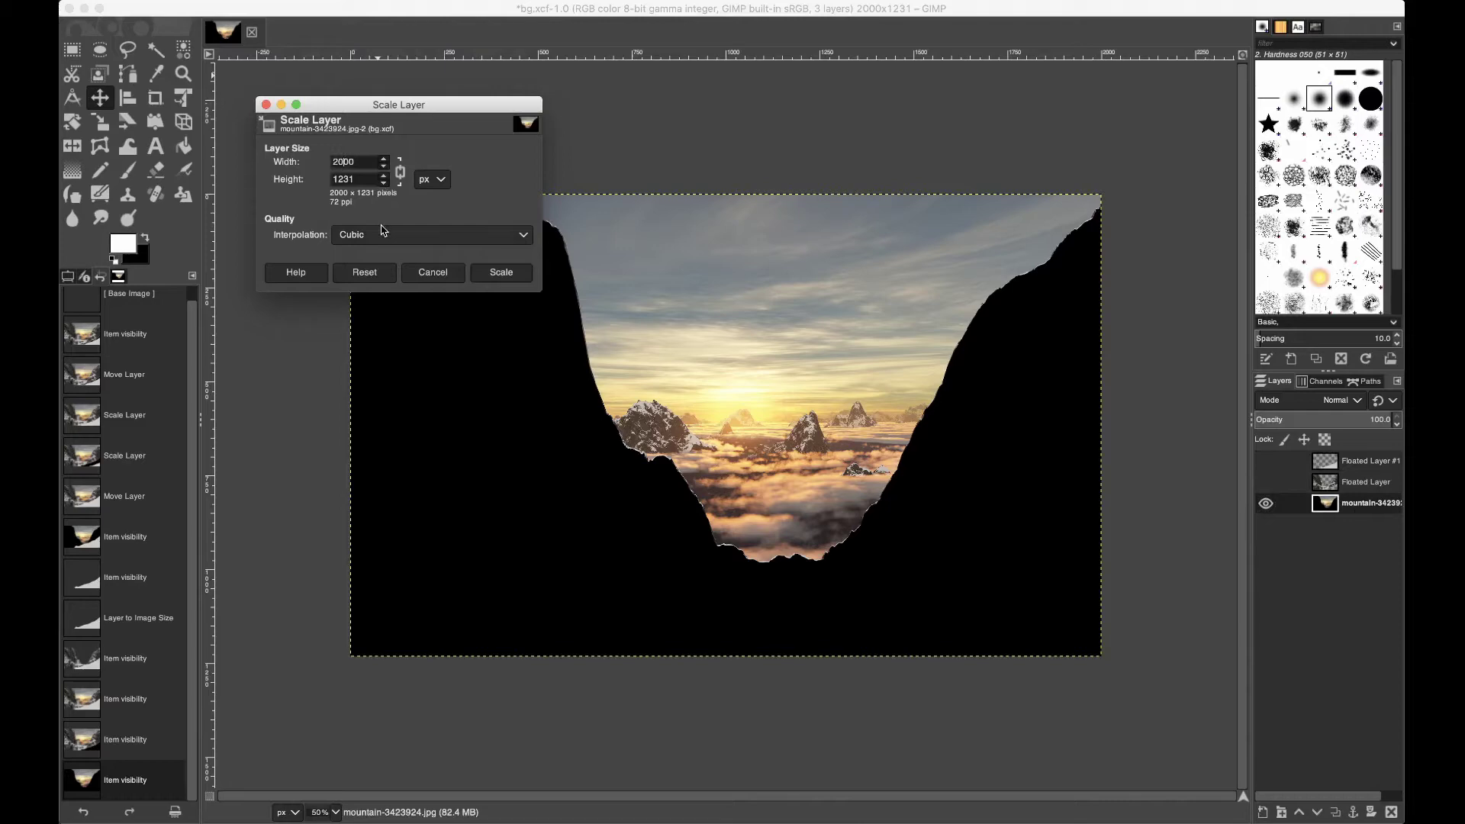
{"action": "left_click", "coordinate": [501, 273]}
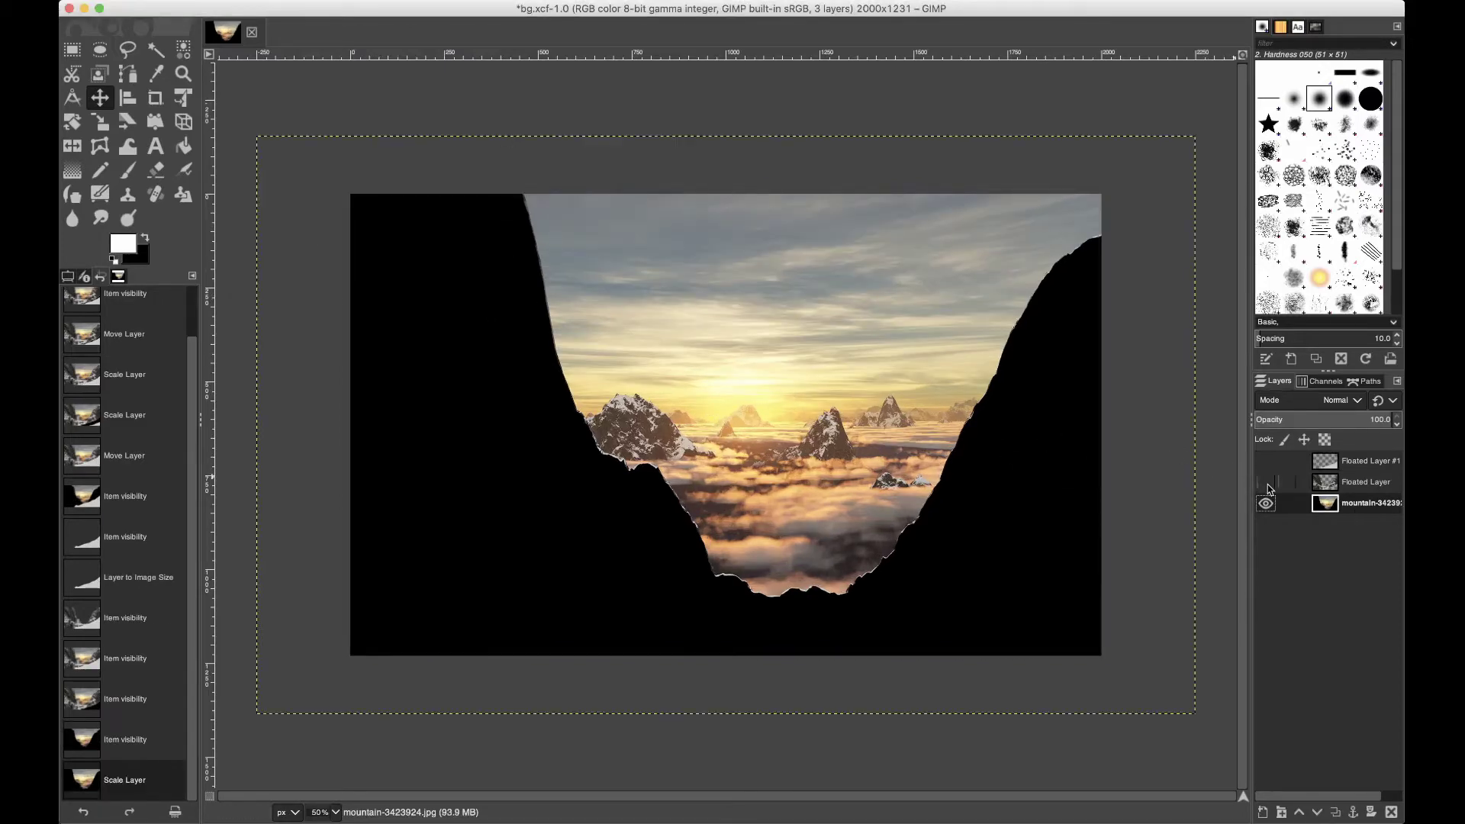
{"action": "left_click", "coordinate": [1268, 485]}
{"action": "mouse_move", "coordinate": [1154, 524]}
{"action": "left_mouse_down"}
{"action": "mouse_move", "coordinate": [1140, 520]}
{"action": "mouse_move", "coordinate": [1148, 490]}
{"action": "mouse_move", "coordinate": [1144, 541]}
{"action": "left_mouse_up"}
- Show the cliff and snow layers and fit the snow layer's boundary to the image size
{"action": "left_click", "coordinate": [1266, 482]}
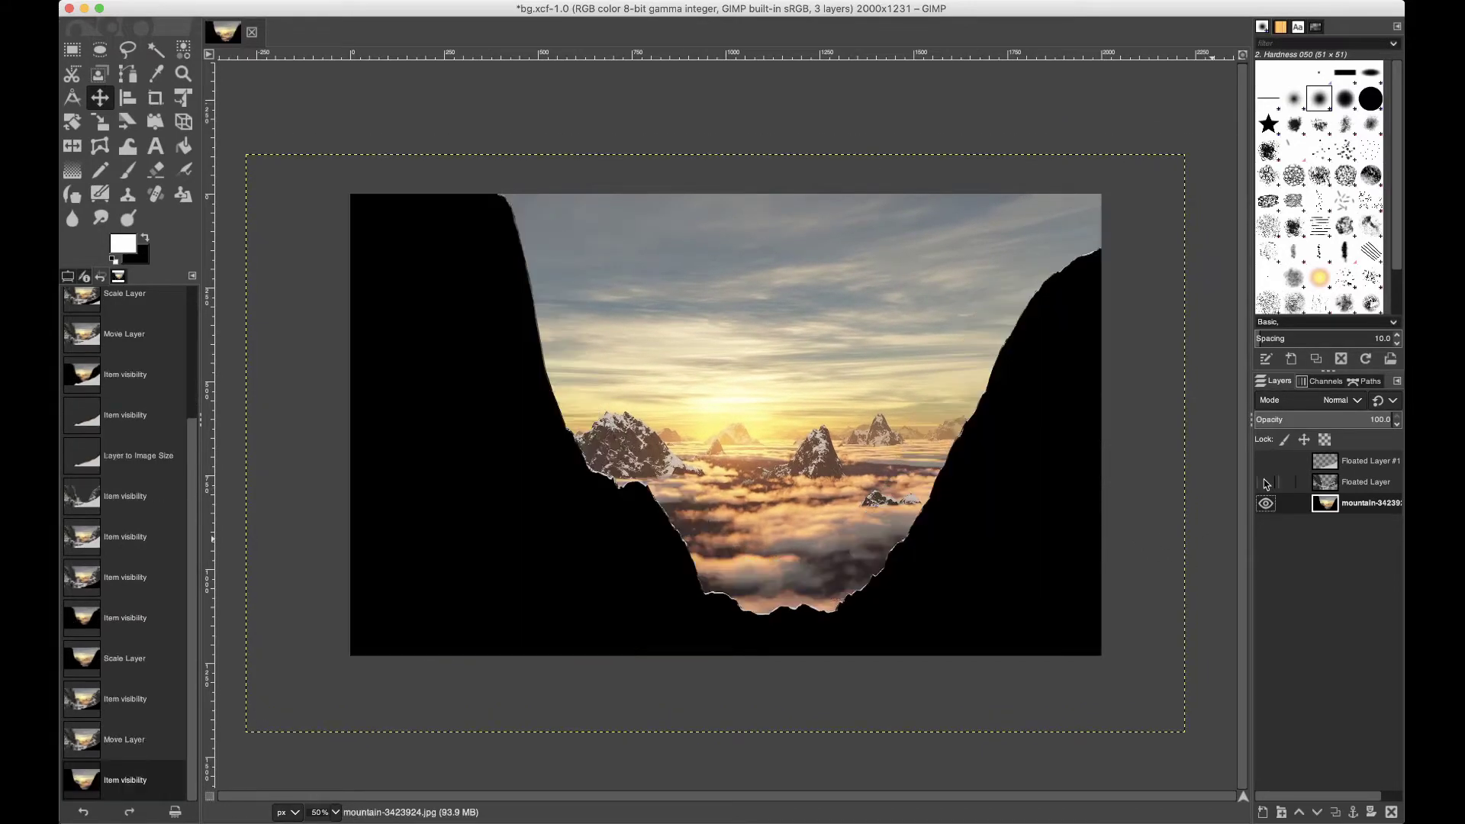
{"action": "left_click", "coordinate": [1266, 482]}
{"action": "left_click", "coordinate": [1266, 482]}
{"action": "left_click", "coordinate": [1265, 479]}
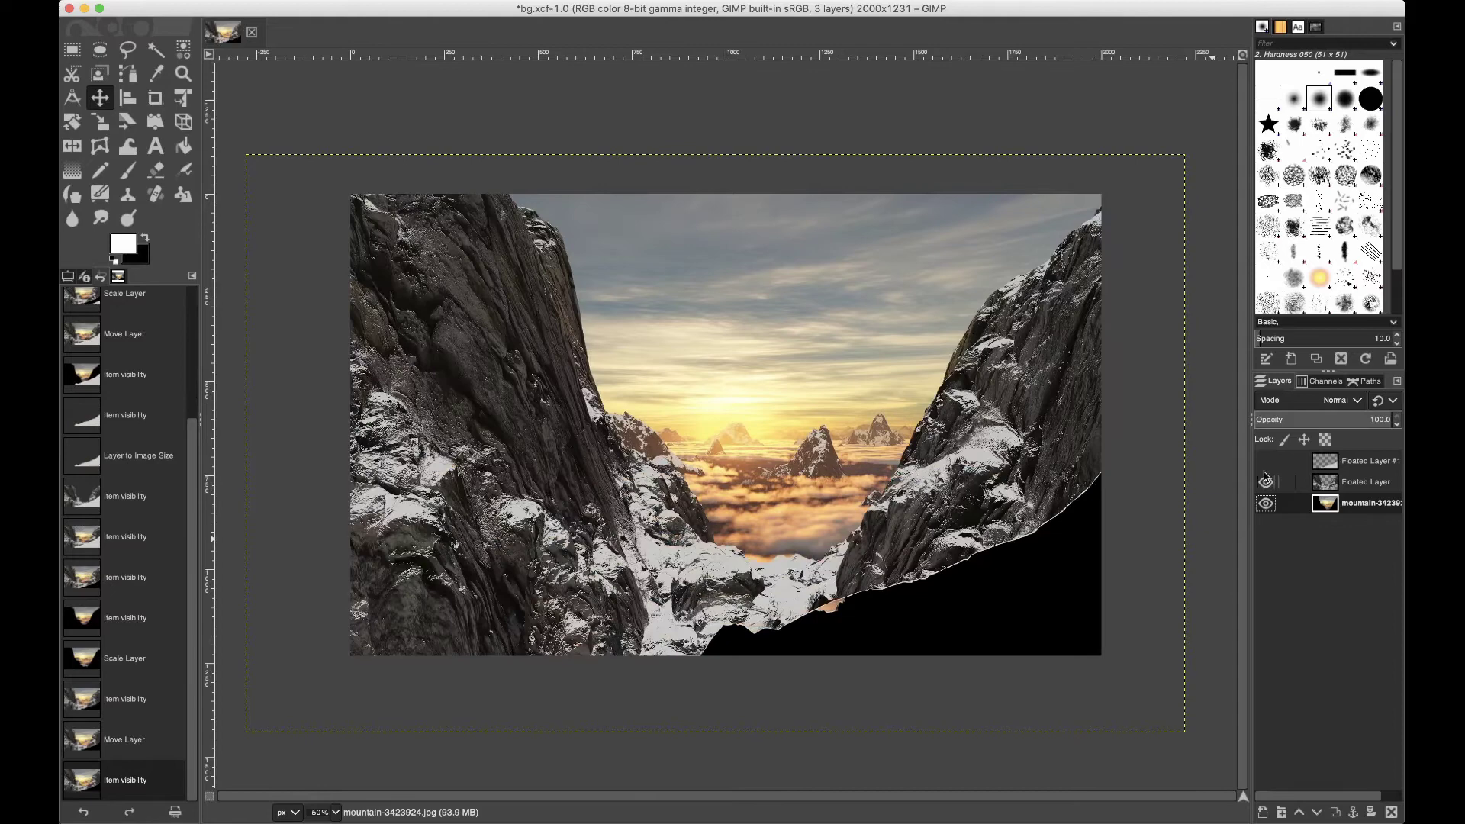
{"action": "left_click", "coordinate": [1265, 461]}
{"action": "left_click", "coordinate": [378, 2]}
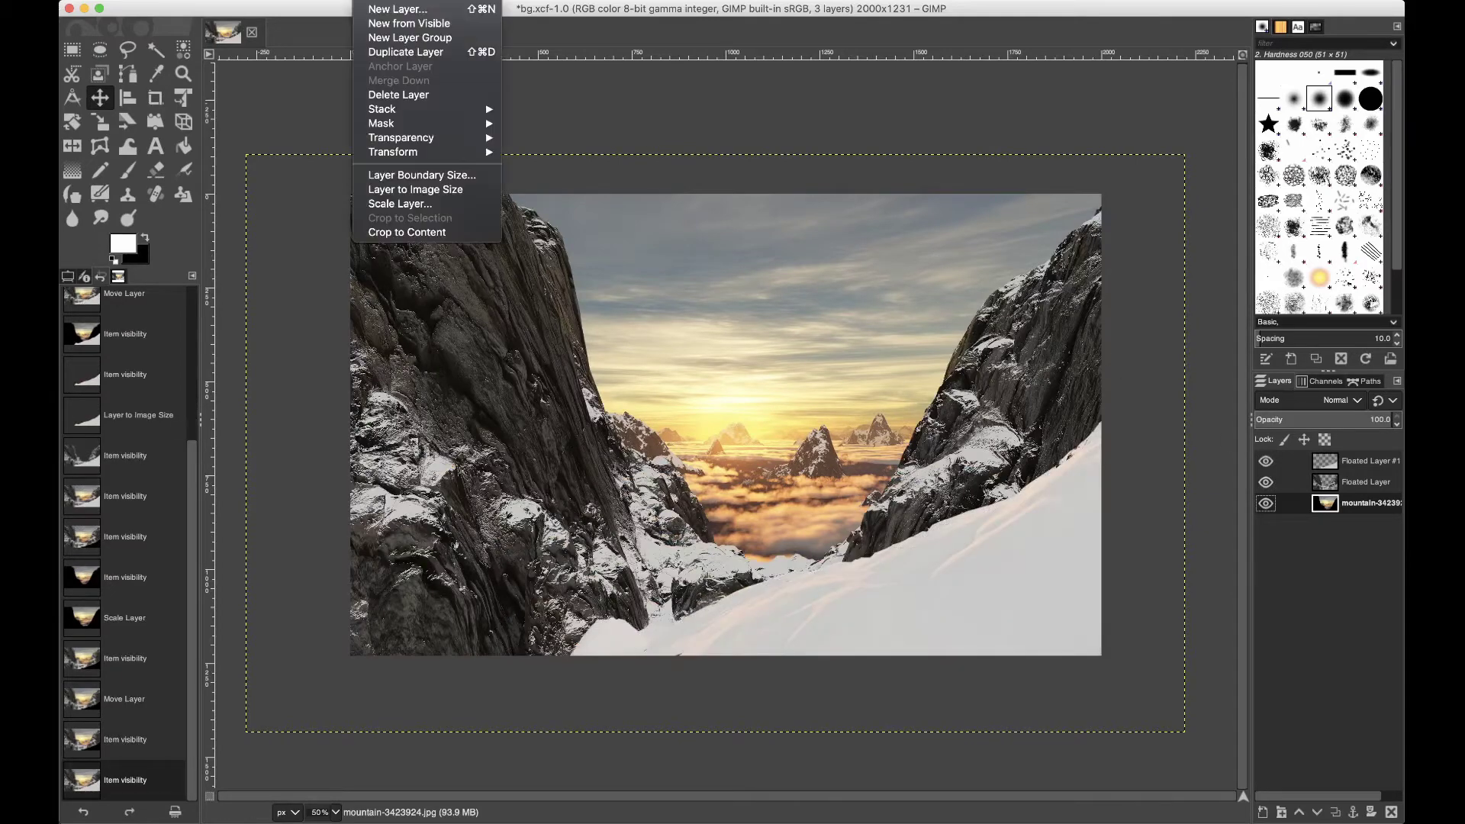
{"action": "left_click", "coordinate": [392, 188]}
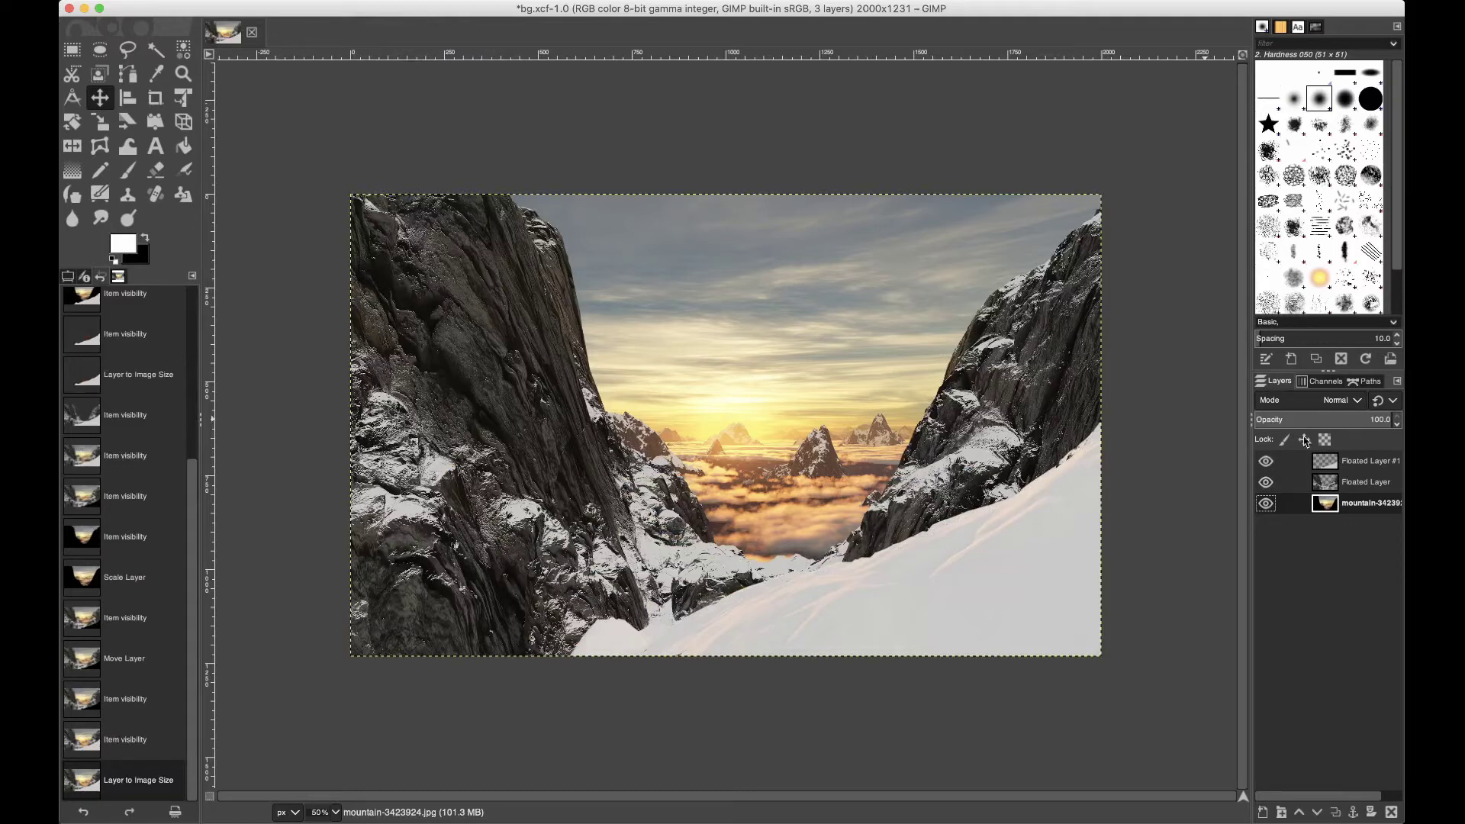
{"action": "left_click", "coordinate": [1352, 466]}
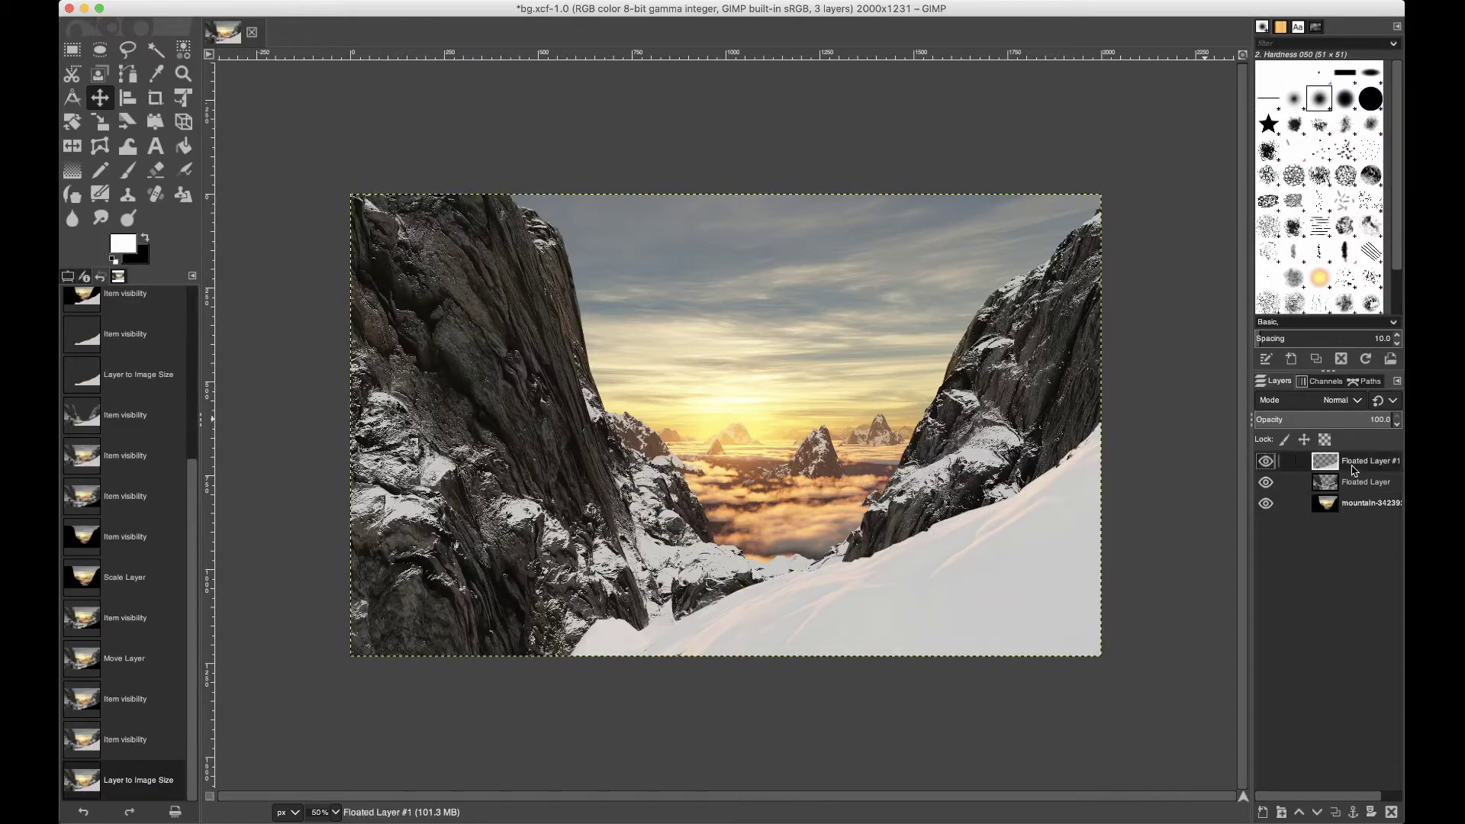
- Show only the snow layer and export it as mountain1.png
{"action": "left_click", "coordinate": [1266, 482]}
{"action": "left_click", "coordinate": [1266, 504]}
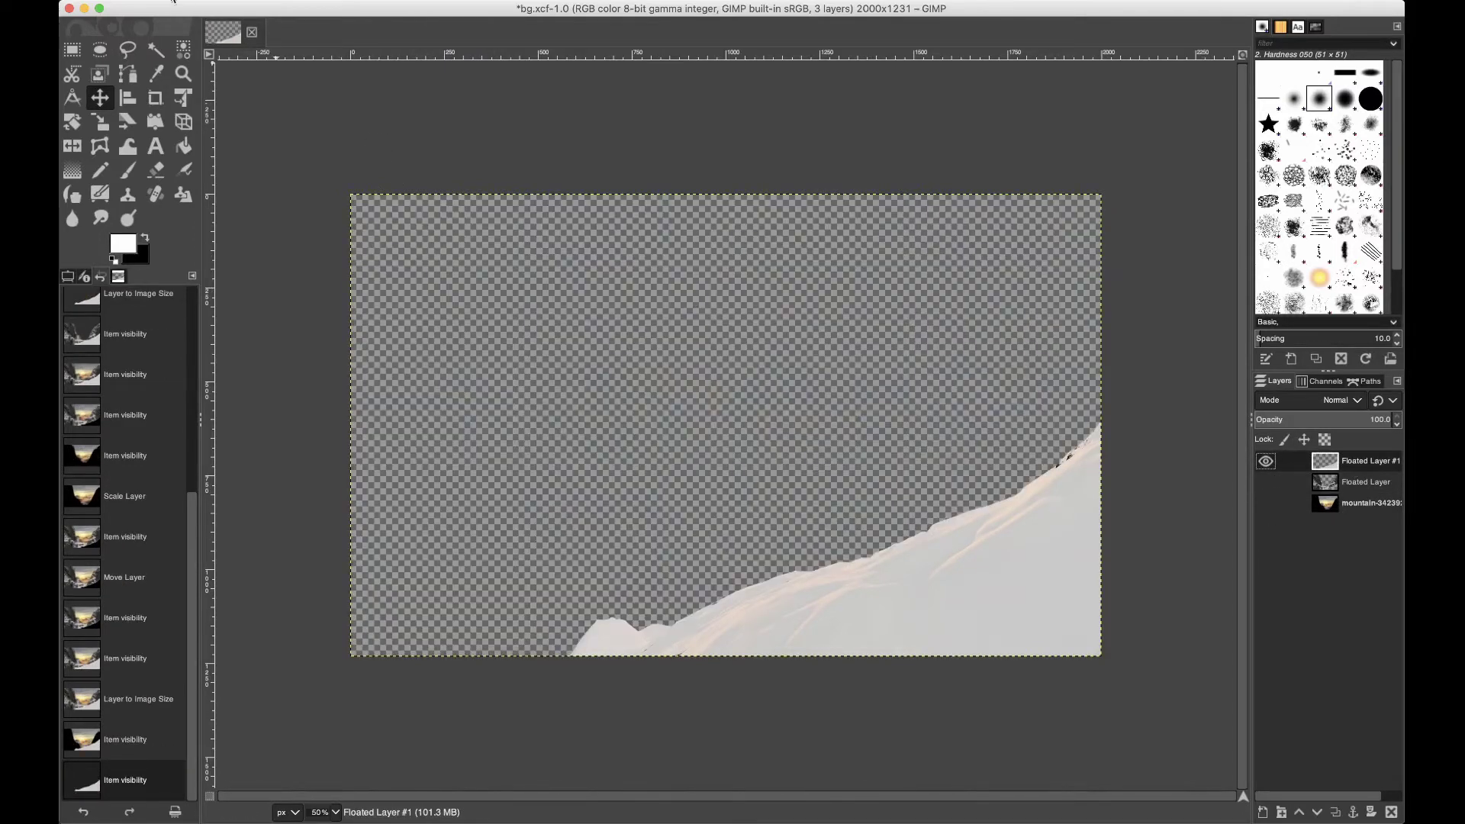
{"action": "left_click", "coordinate": [173, 2]}
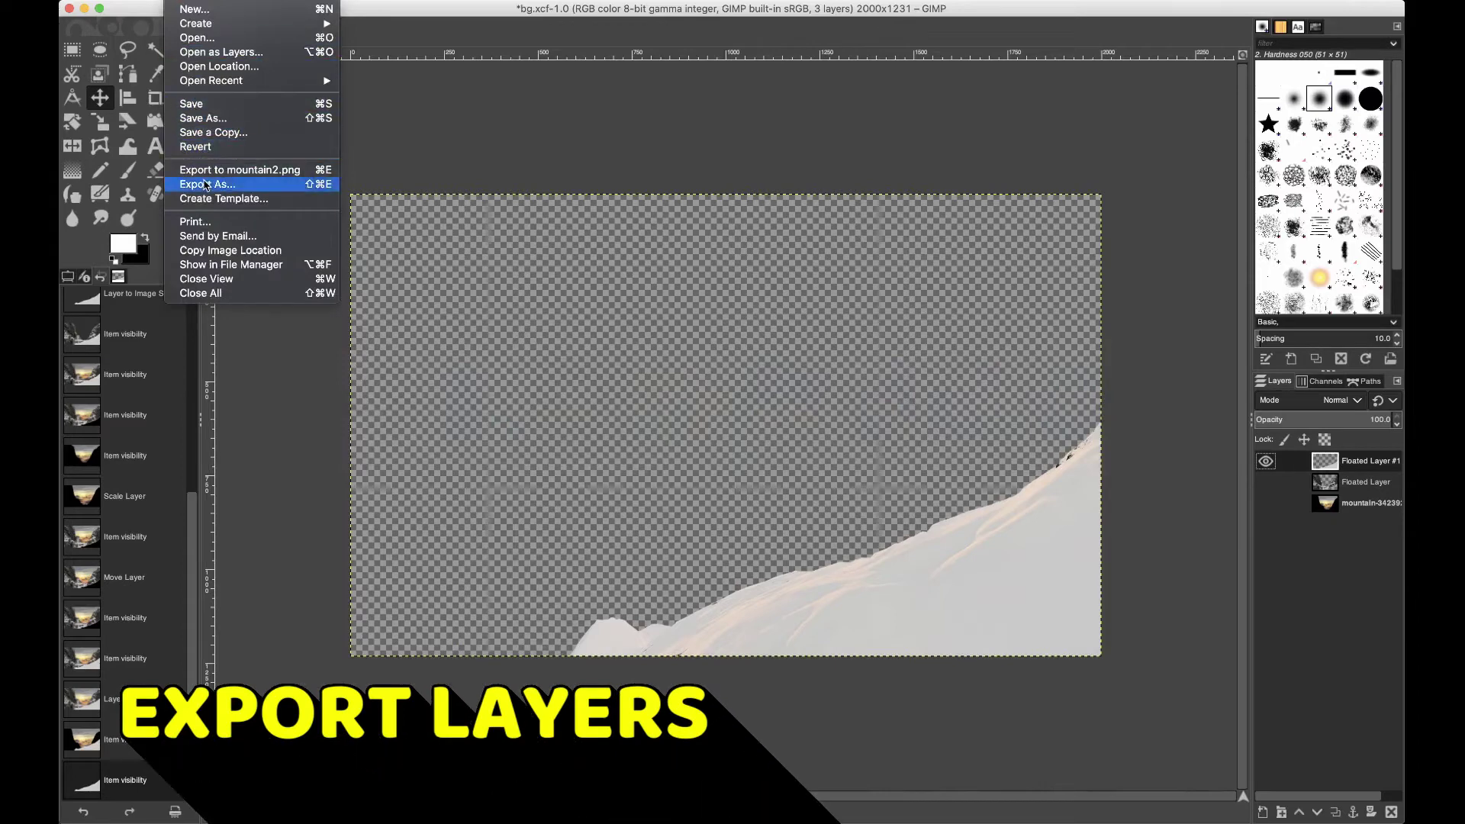
{"action": "left_click", "coordinate": [206, 185]}
{"action": "key", "text": "Right"}
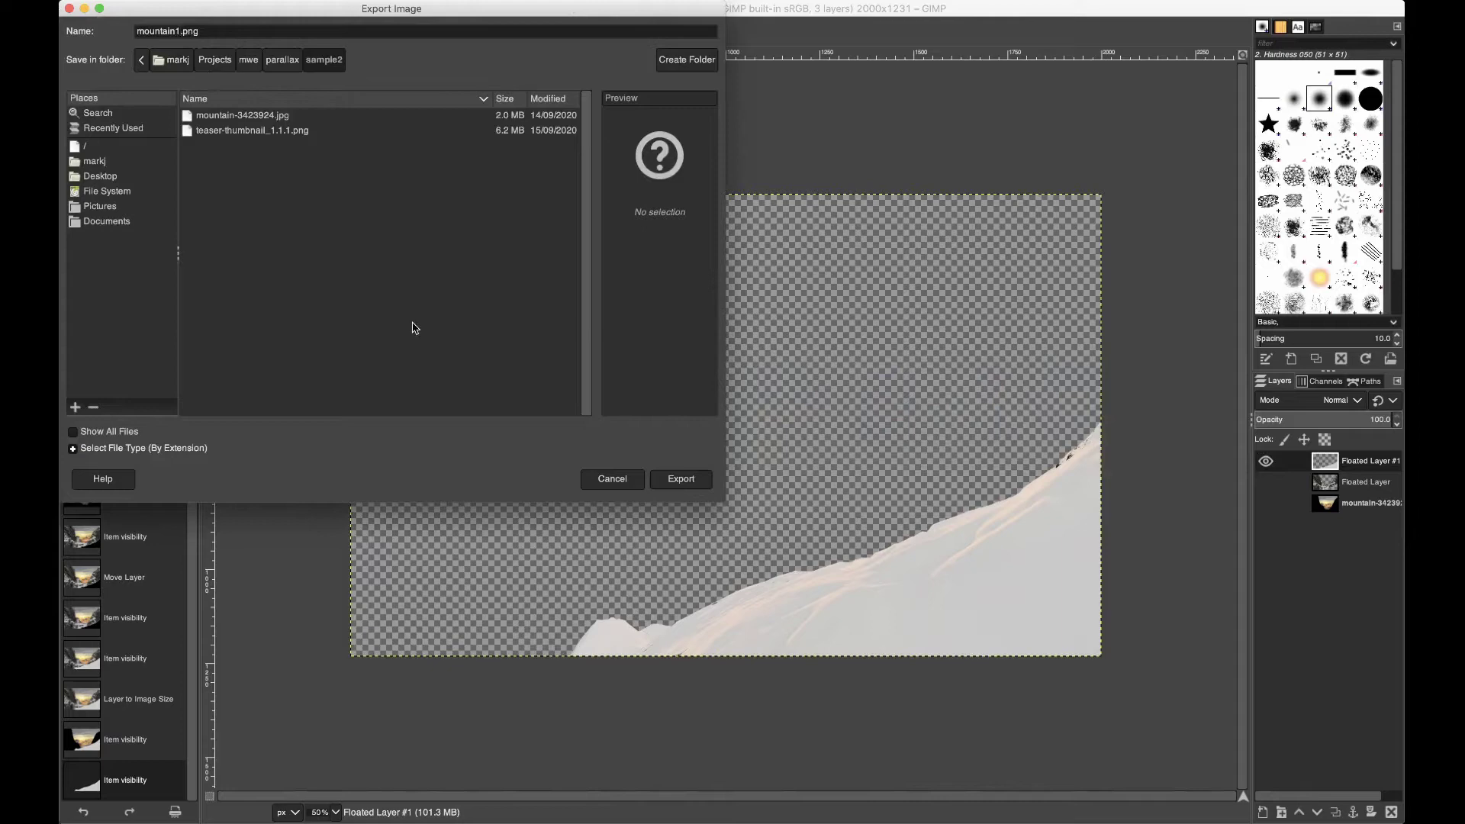
{"action": "left_click", "coordinate": [676, 479]}
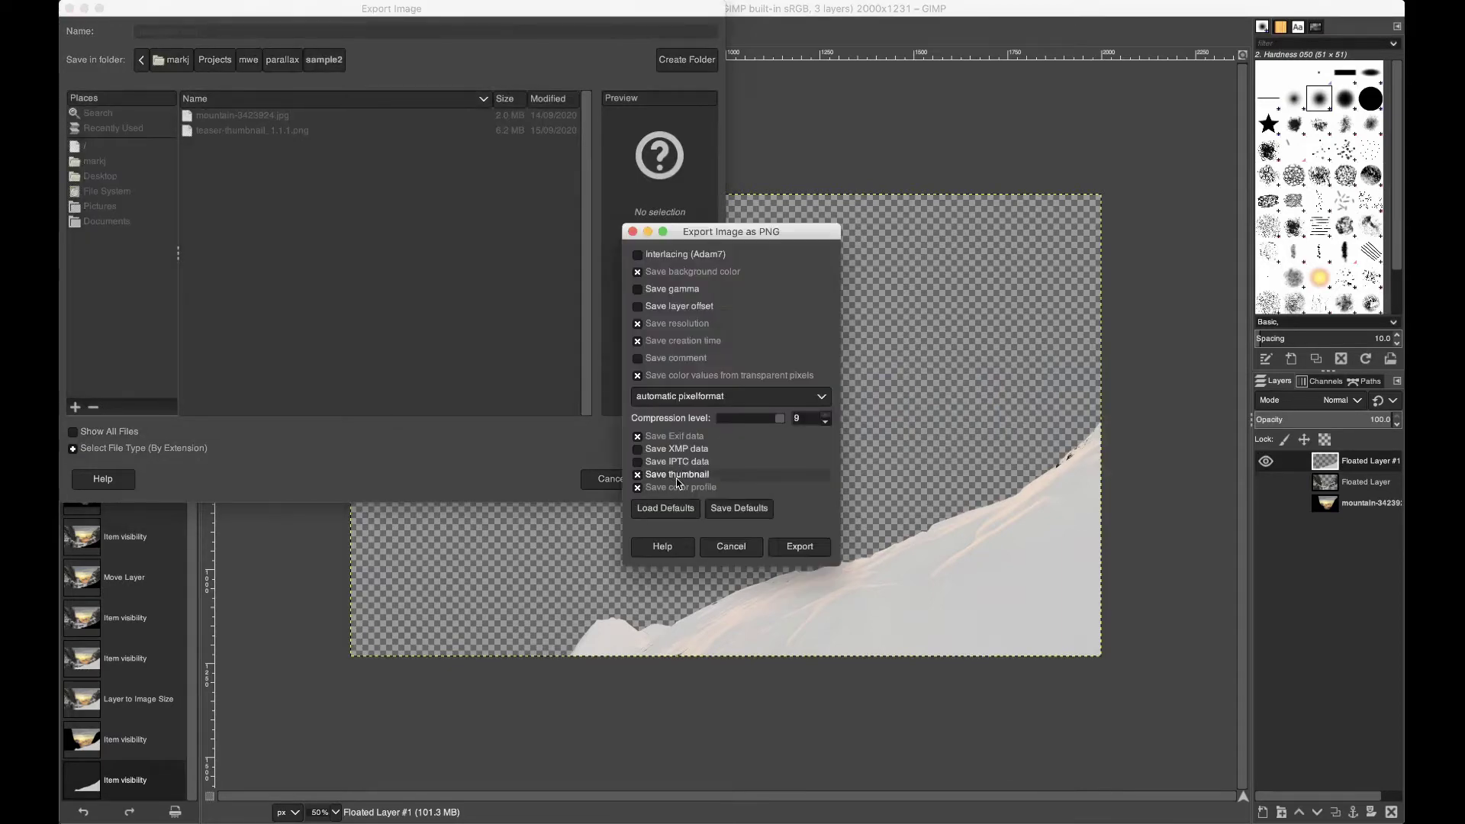
{"action": "left_click", "coordinate": [799, 546]}
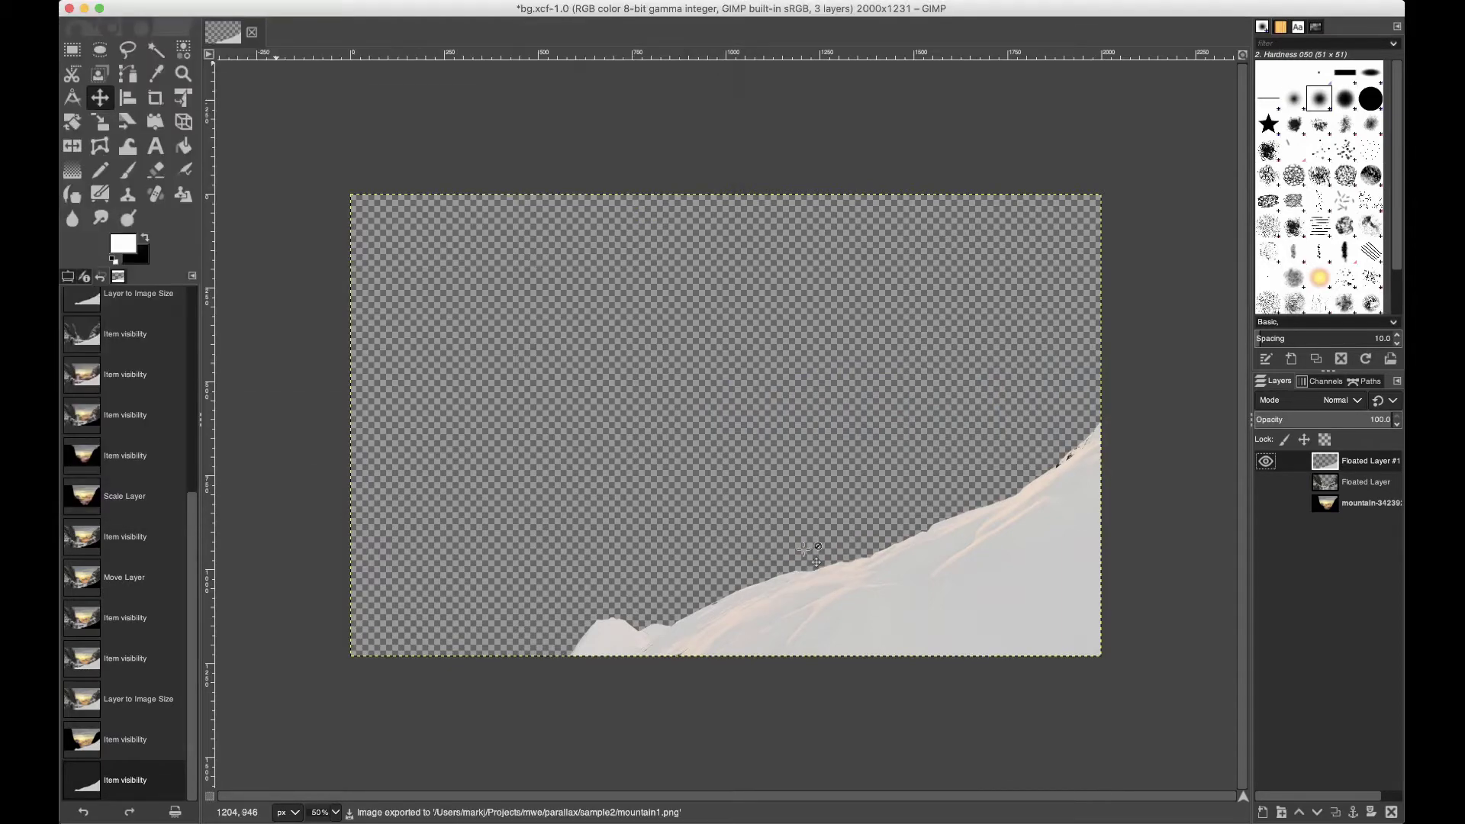
- Show only the cliff layer and export it as mountain2.png
{"action": "left_click", "coordinate": [1265, 461]}
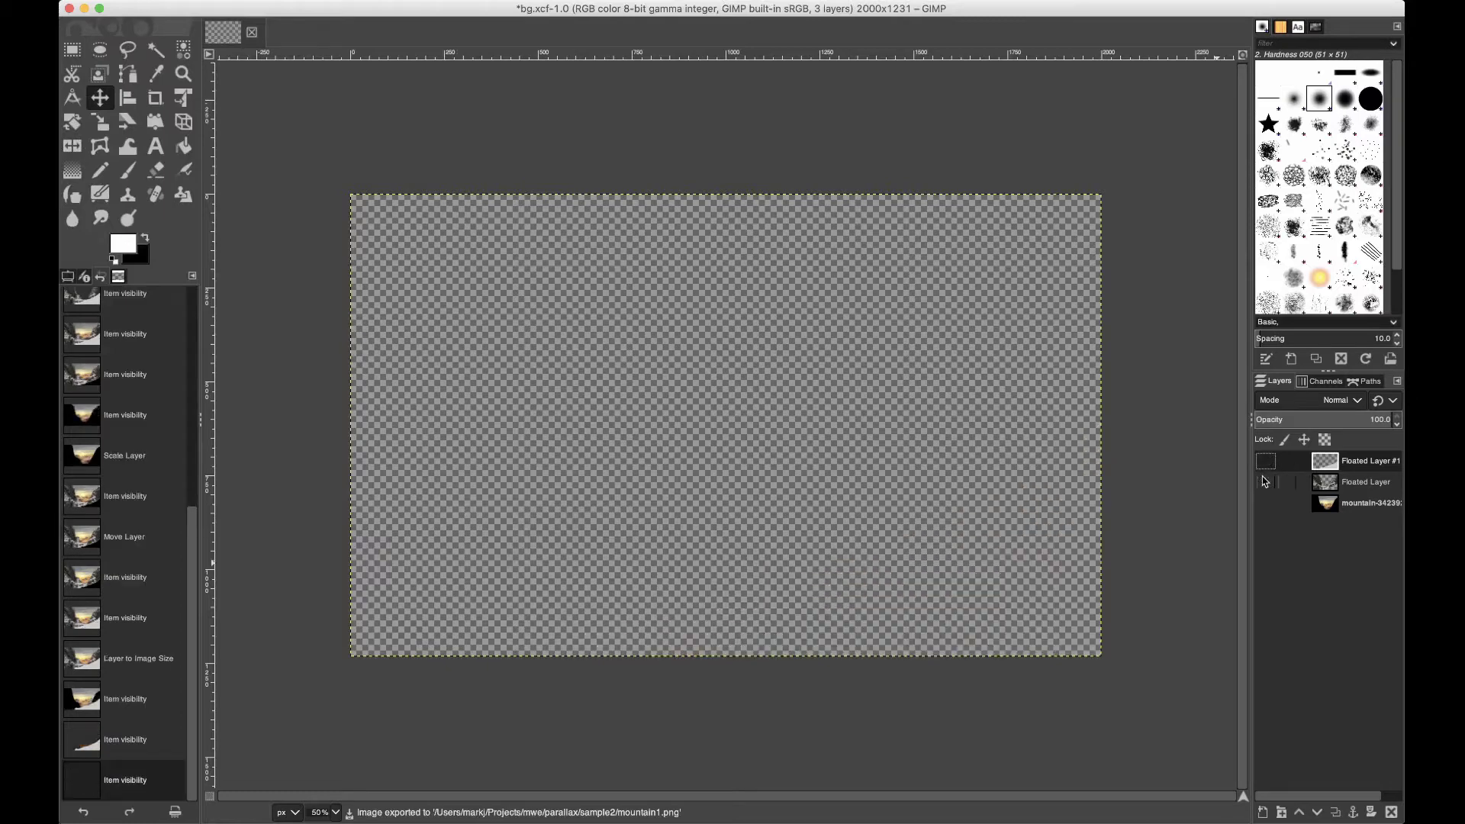
{"action": "left_click", "coordinate": [1265, 482]}
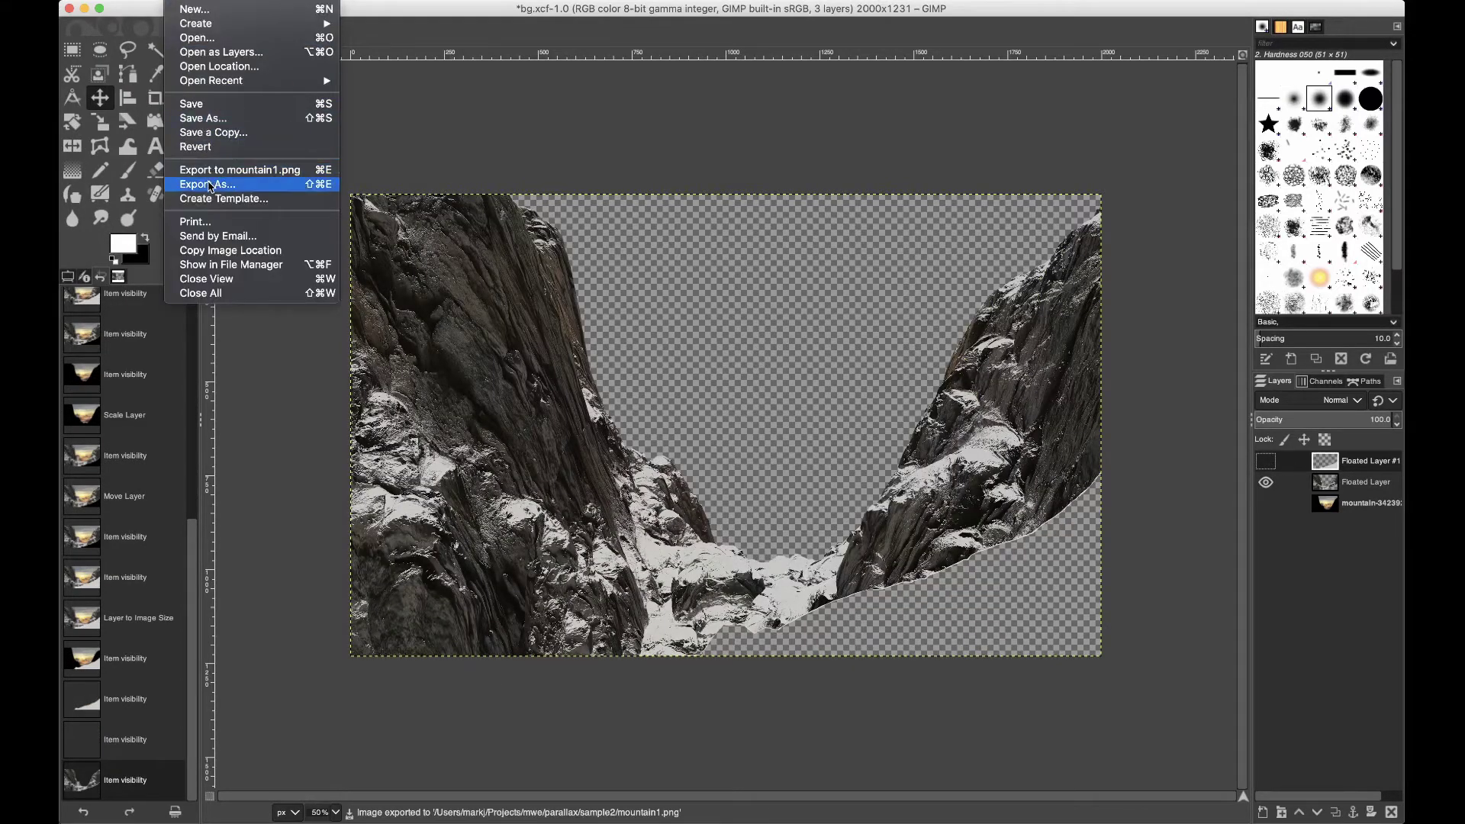
{"action": "left_click", "coordinate": [211, 186]}
{"action": "left_click", "coordinate": [179, 32]}
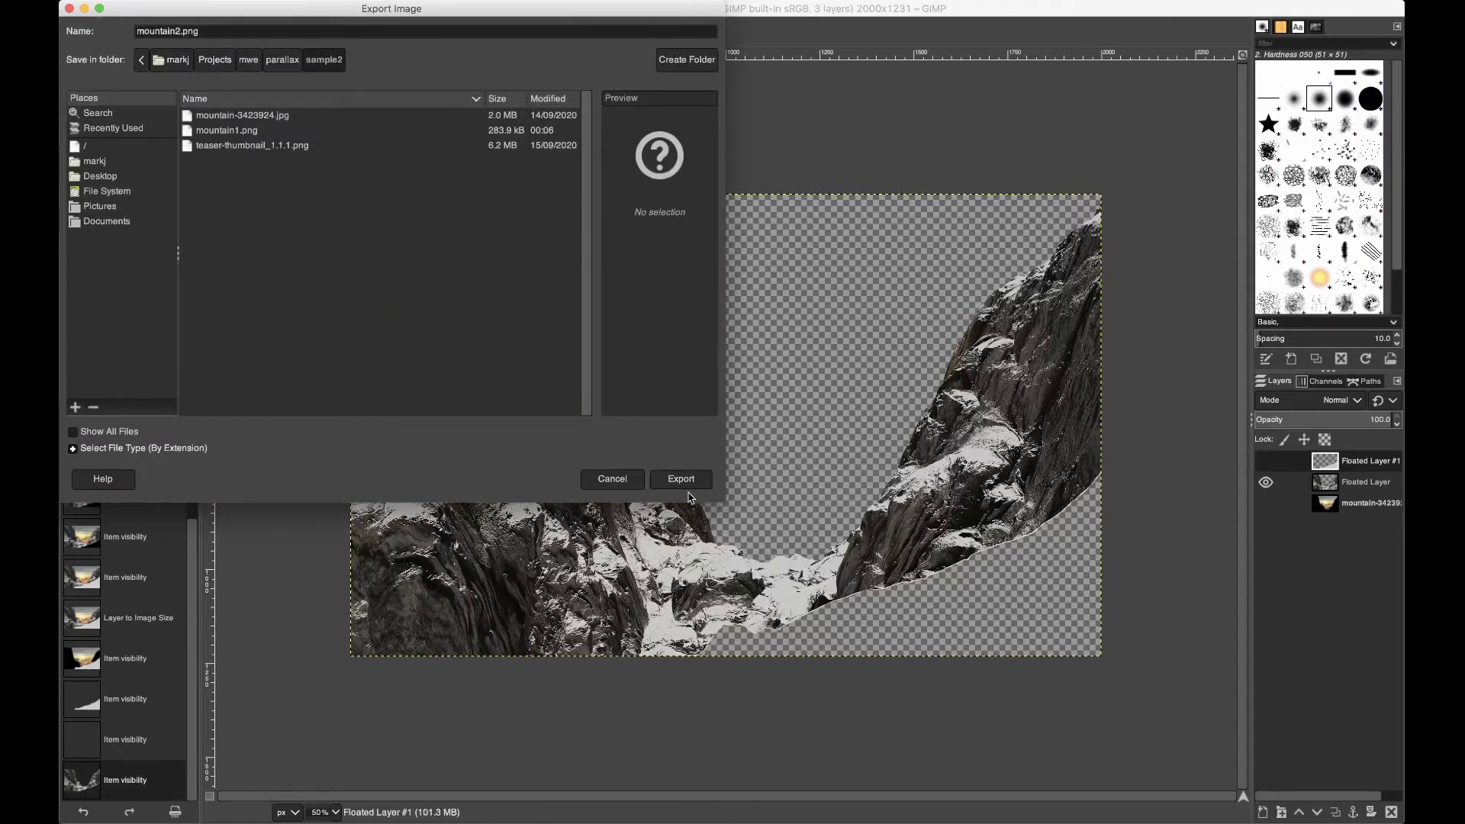
{"action": "left_click", "coordinate": [681, 478]}
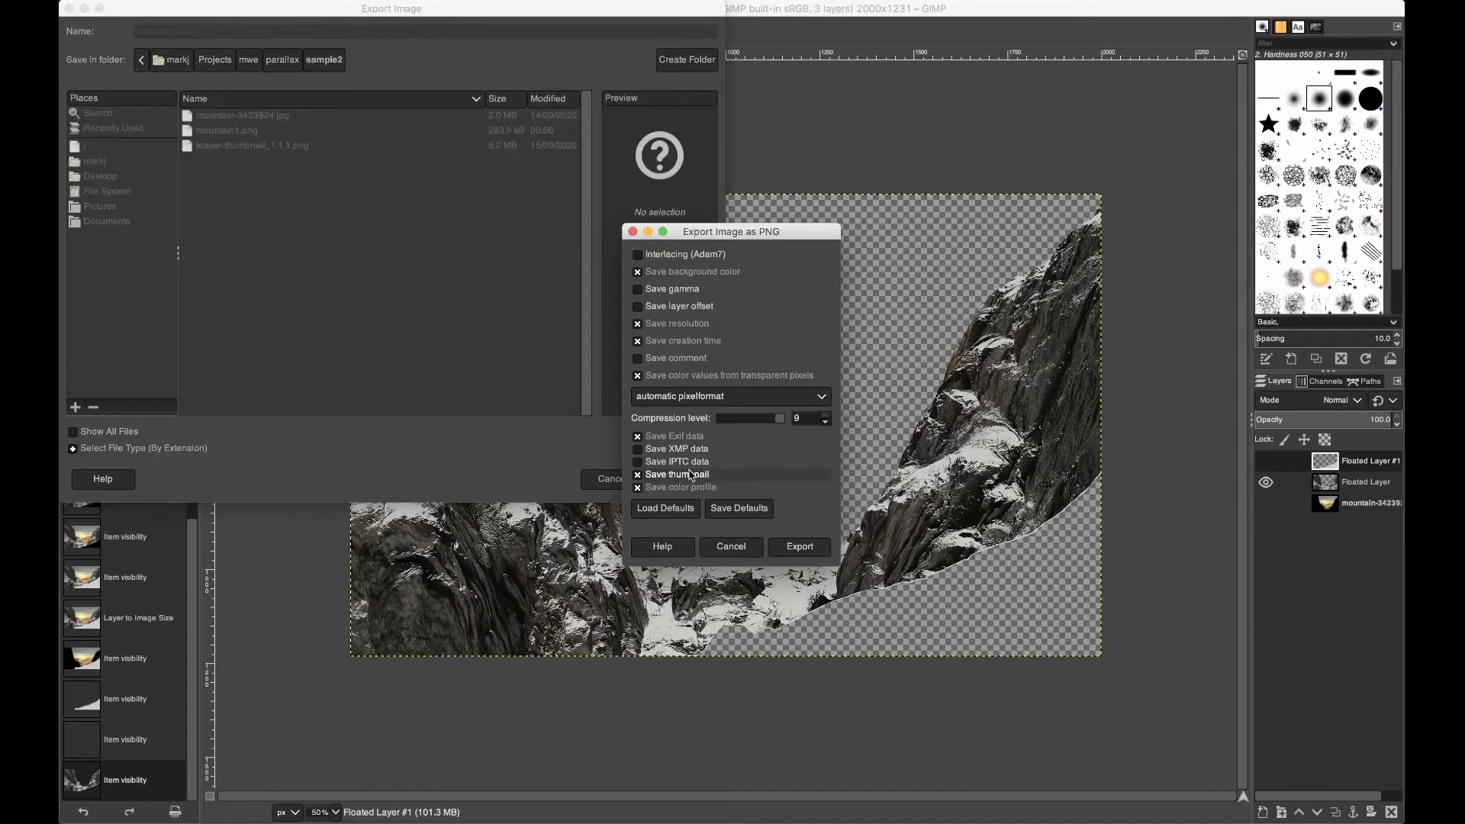
{"action": "left_click", "coordinate": [786, 549]}
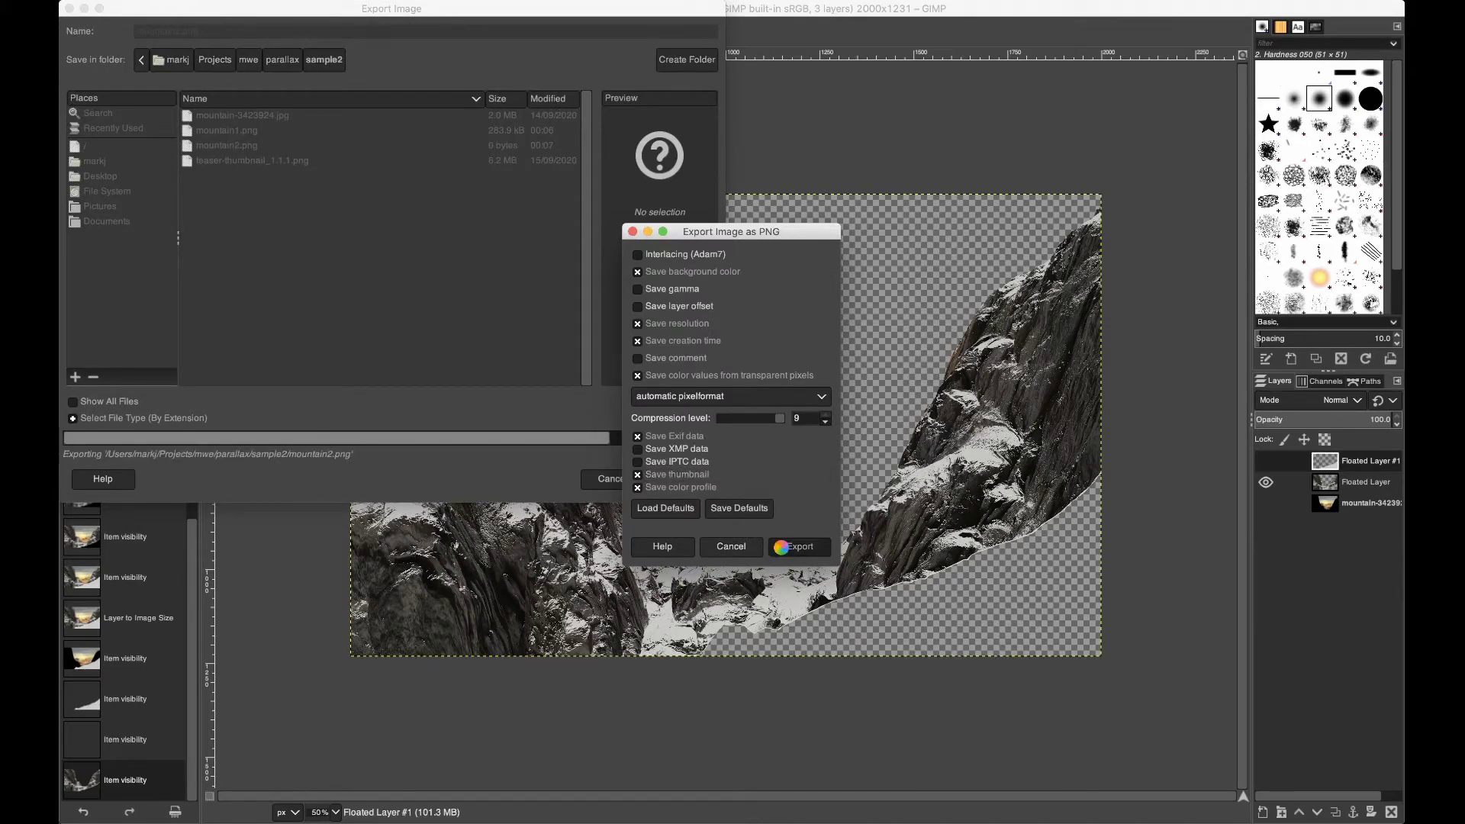
- Show only the background mountain layer and export it as bg.jpg
{"action": "left_click", "coordinate": [1266, 483]}
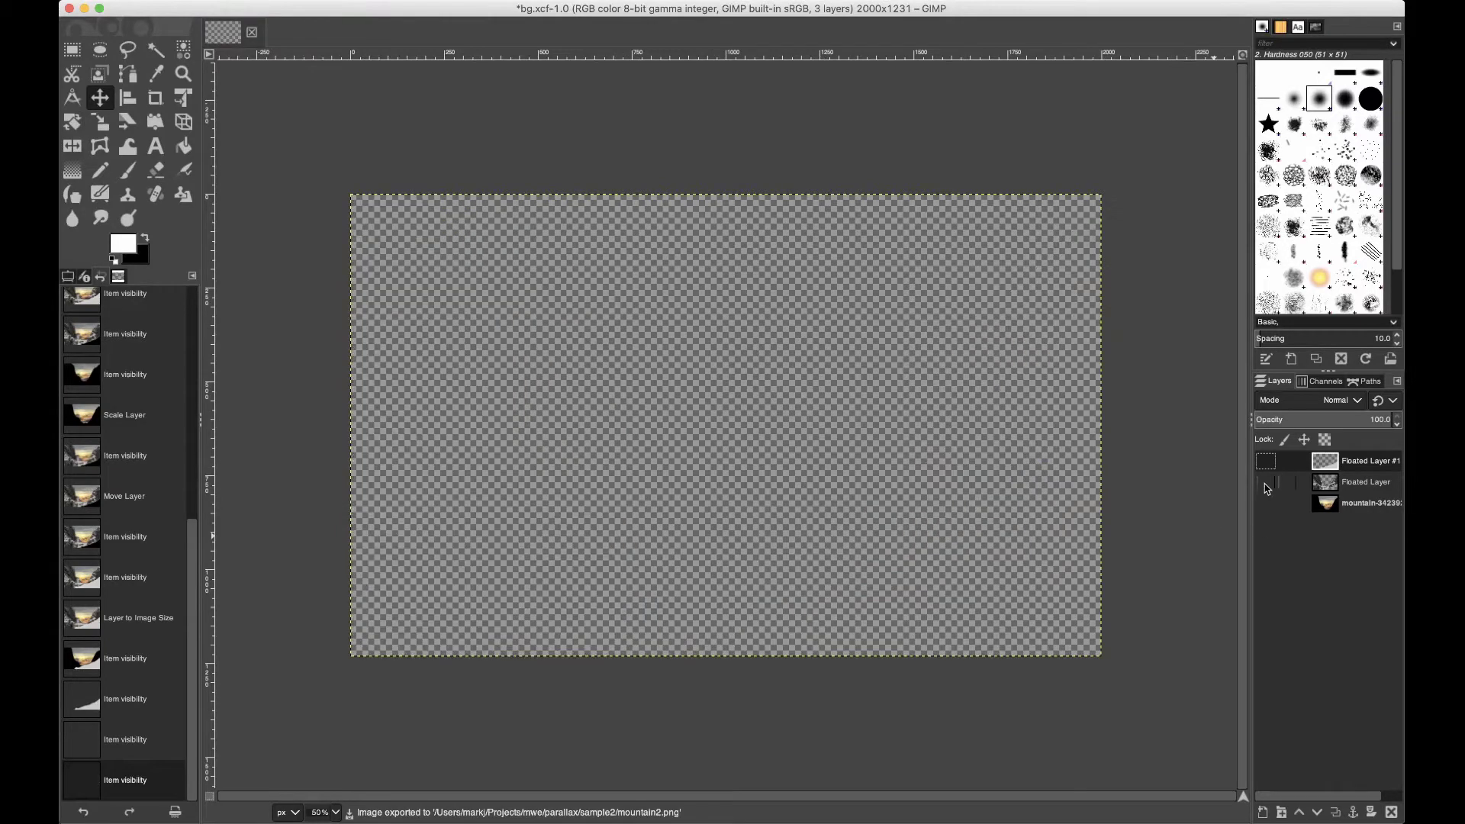
{"action": "left_click", "coordinate": [1266, 503]}
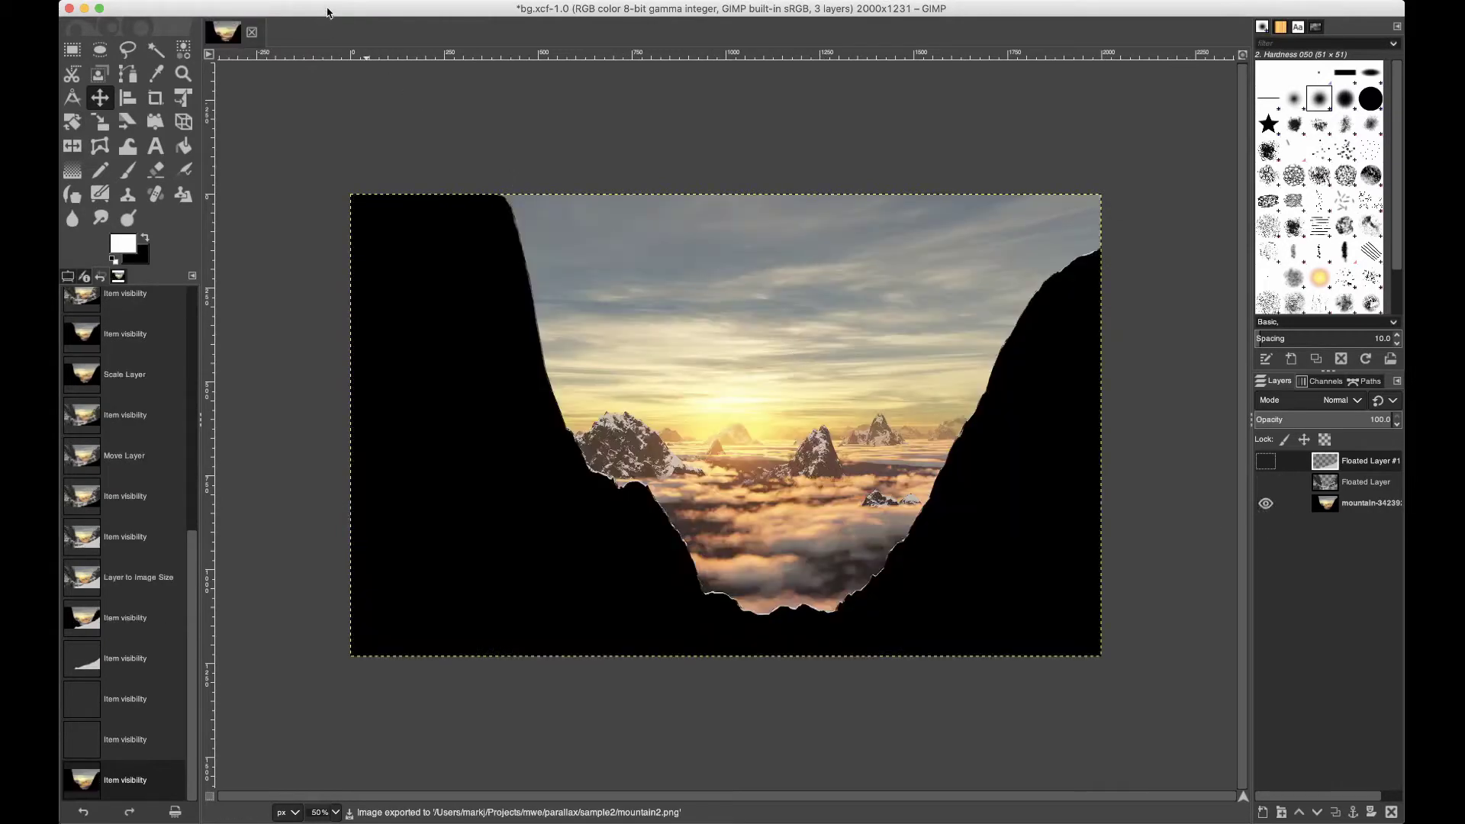
{"action": "left_click", "coordinate": [180, 0]}
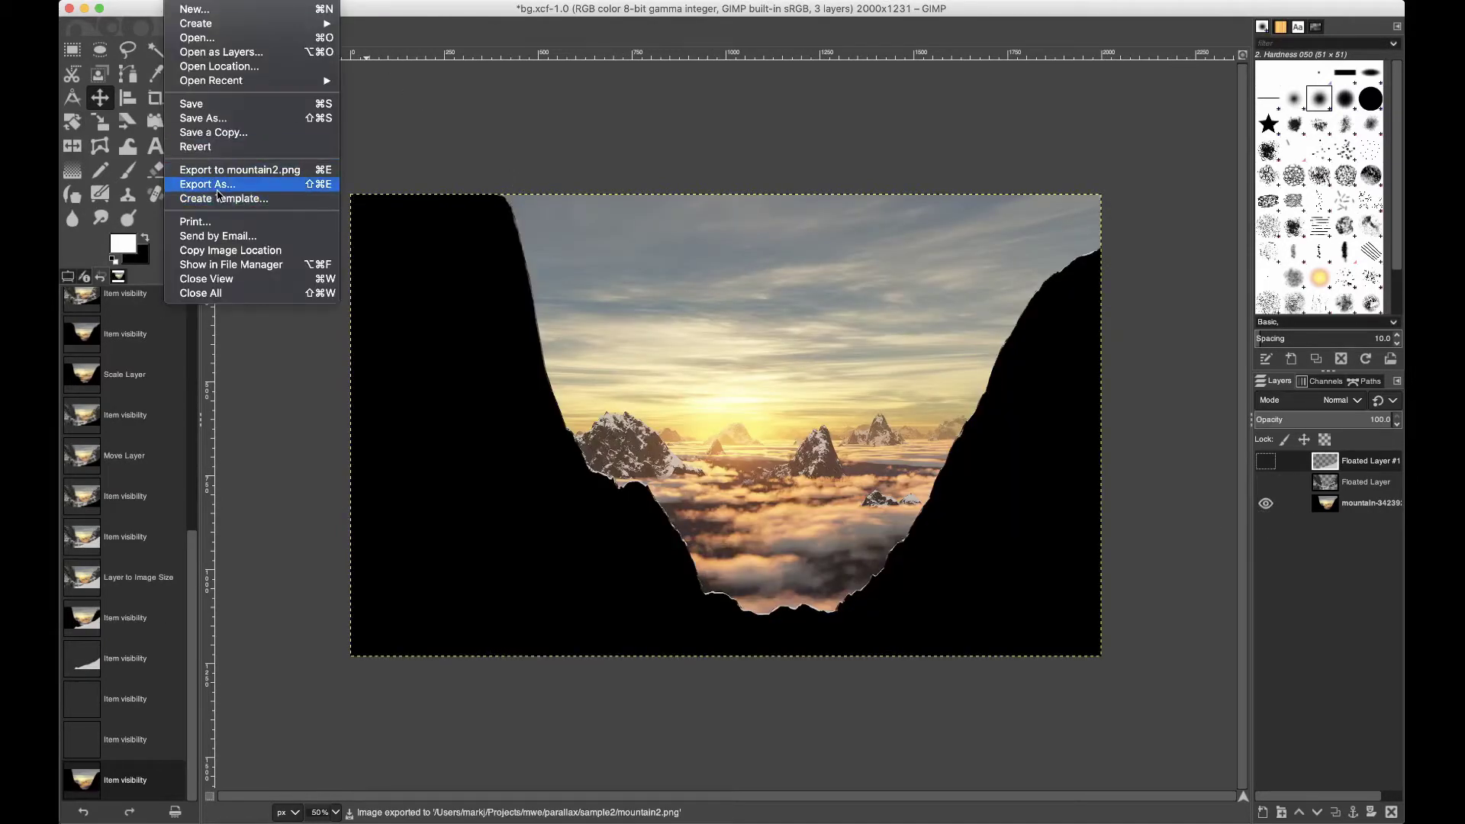
{"action": "left_click", "coordinate": [219, 185]}
{"action": "left_click", "coordinate": [178, 31]}
{"action": "key", "text": "BackSpace"}
{"action": "type", "text": "1"}
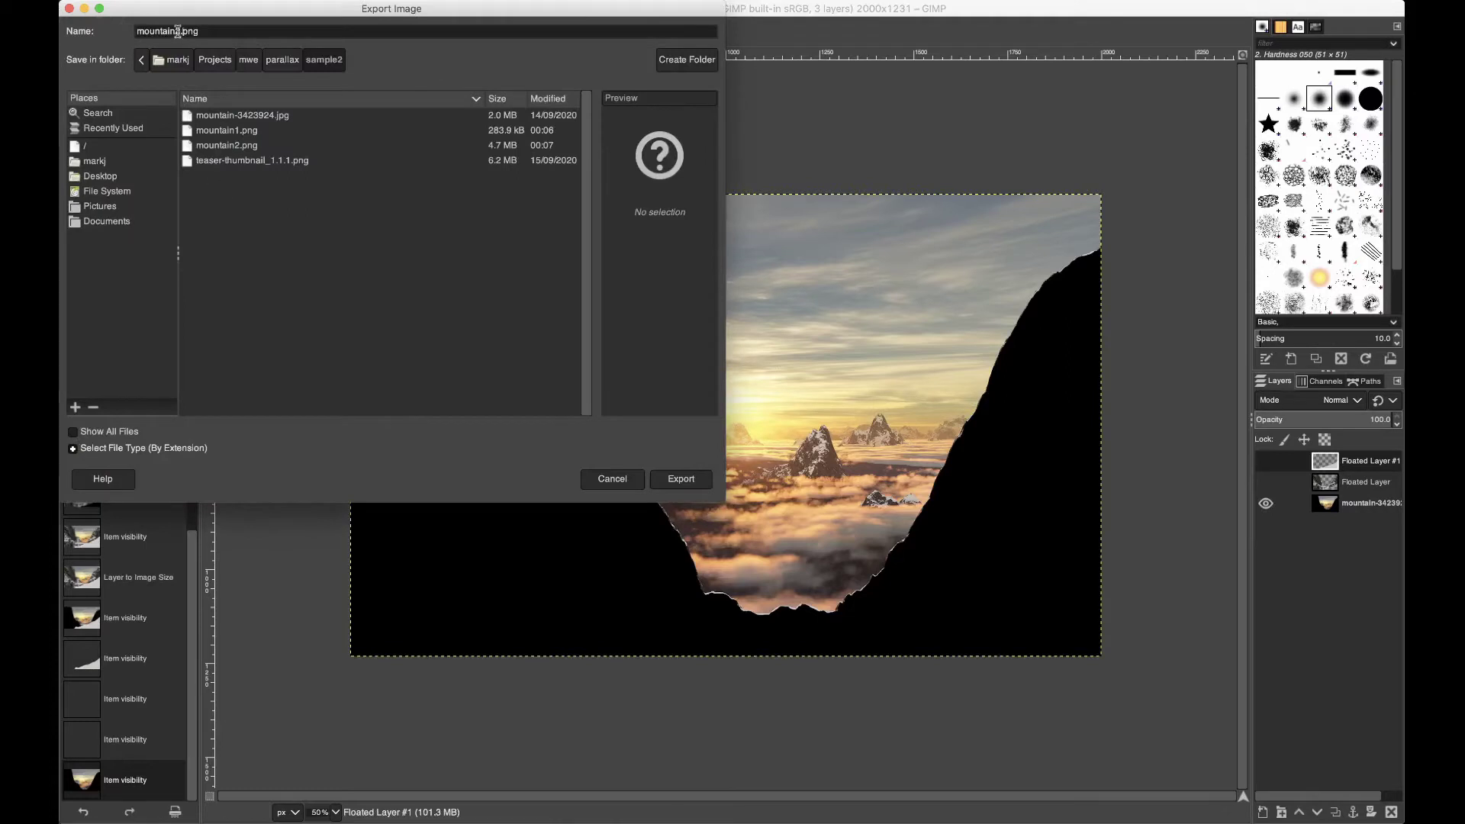
{"action": "left_click_drag", "start_coordinate": [175, 30], "coordinate": [110, 27]}
{"action": "key", "text": "BackSpace"}
{"action": "type", "text": "bg.jp"}
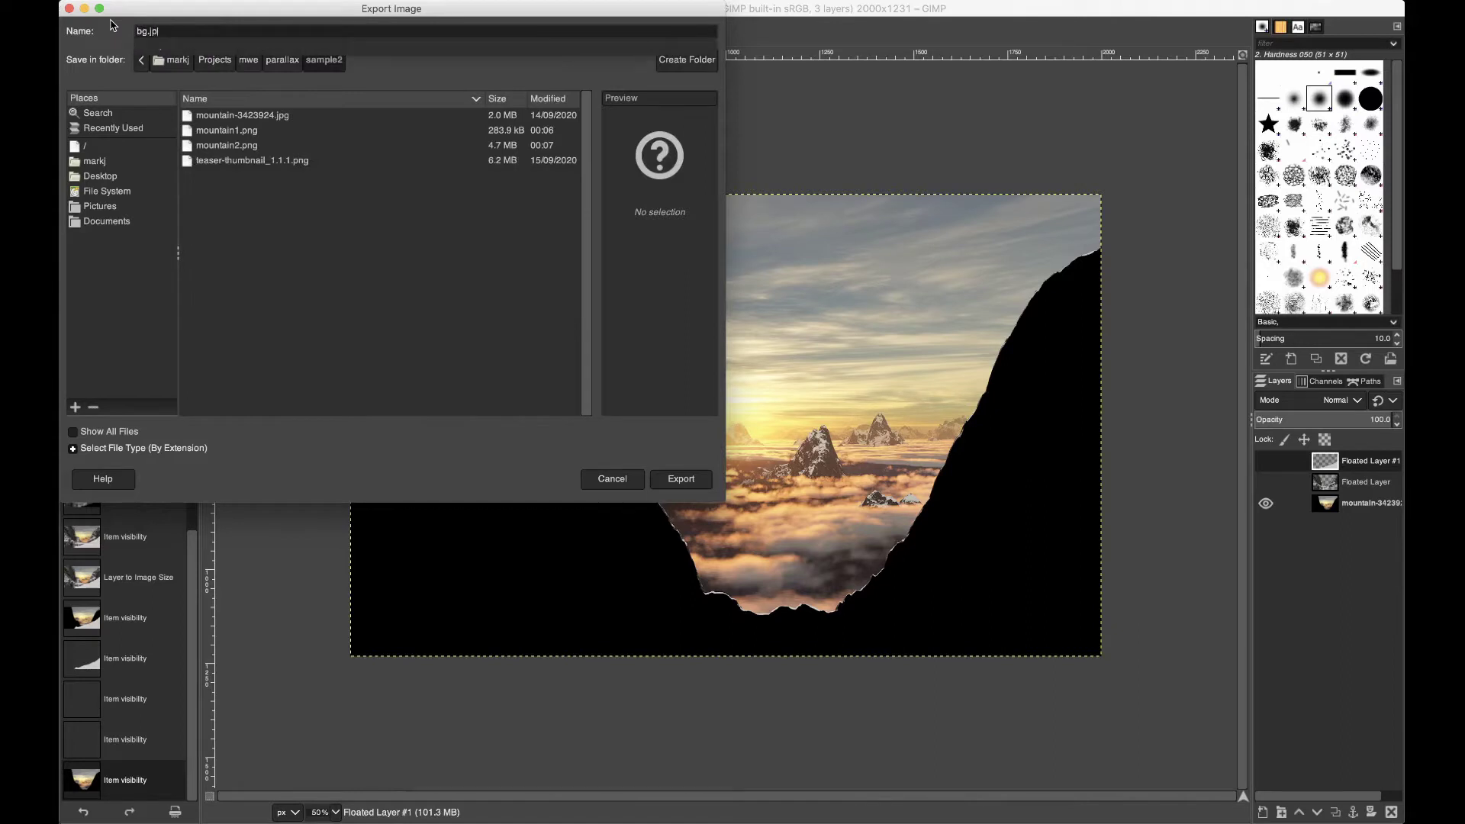
{"action": "type", "text": "g"}
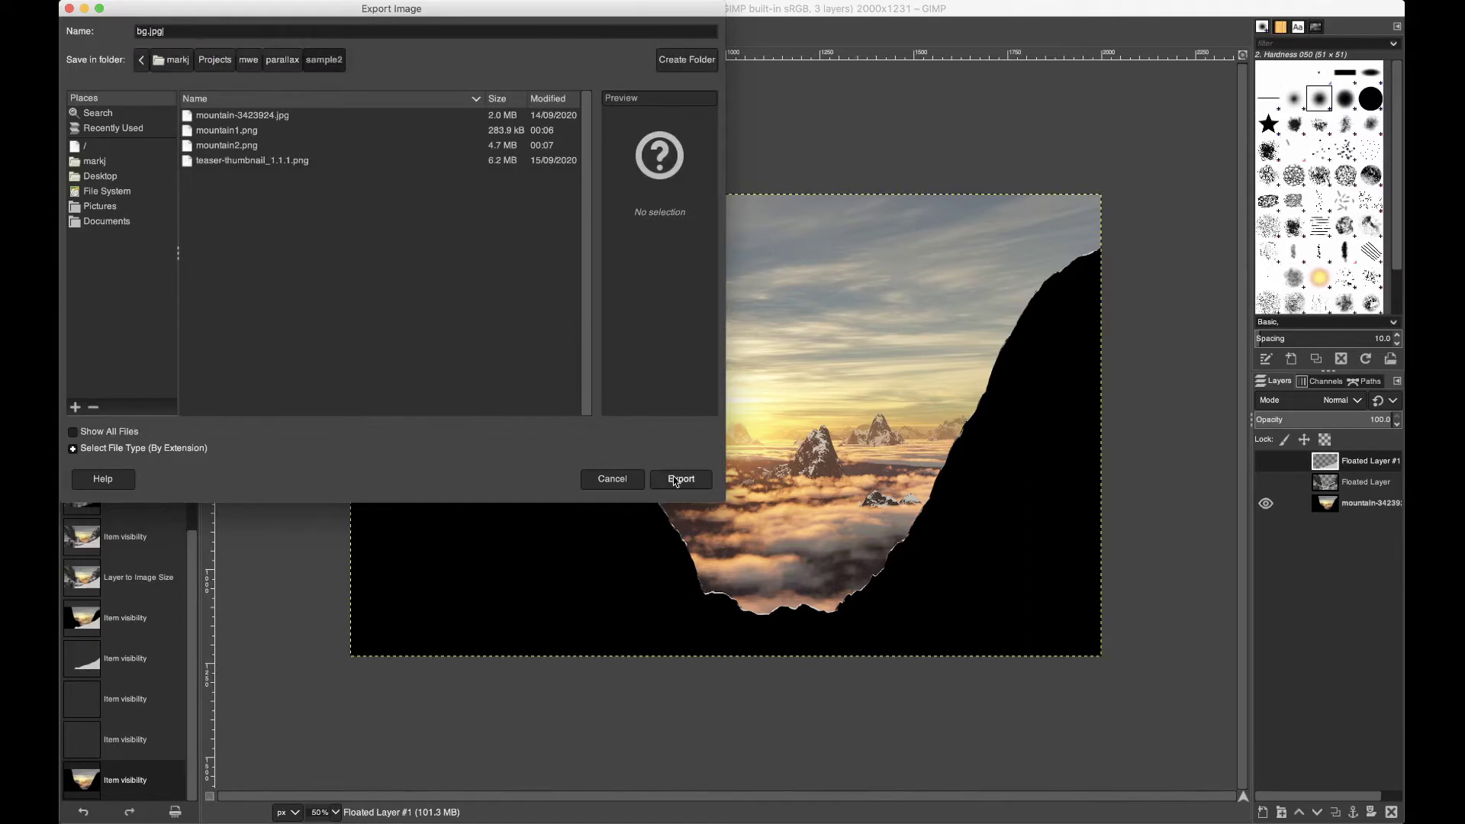
{"action": "left_click", "coordinate": [674, 478]}
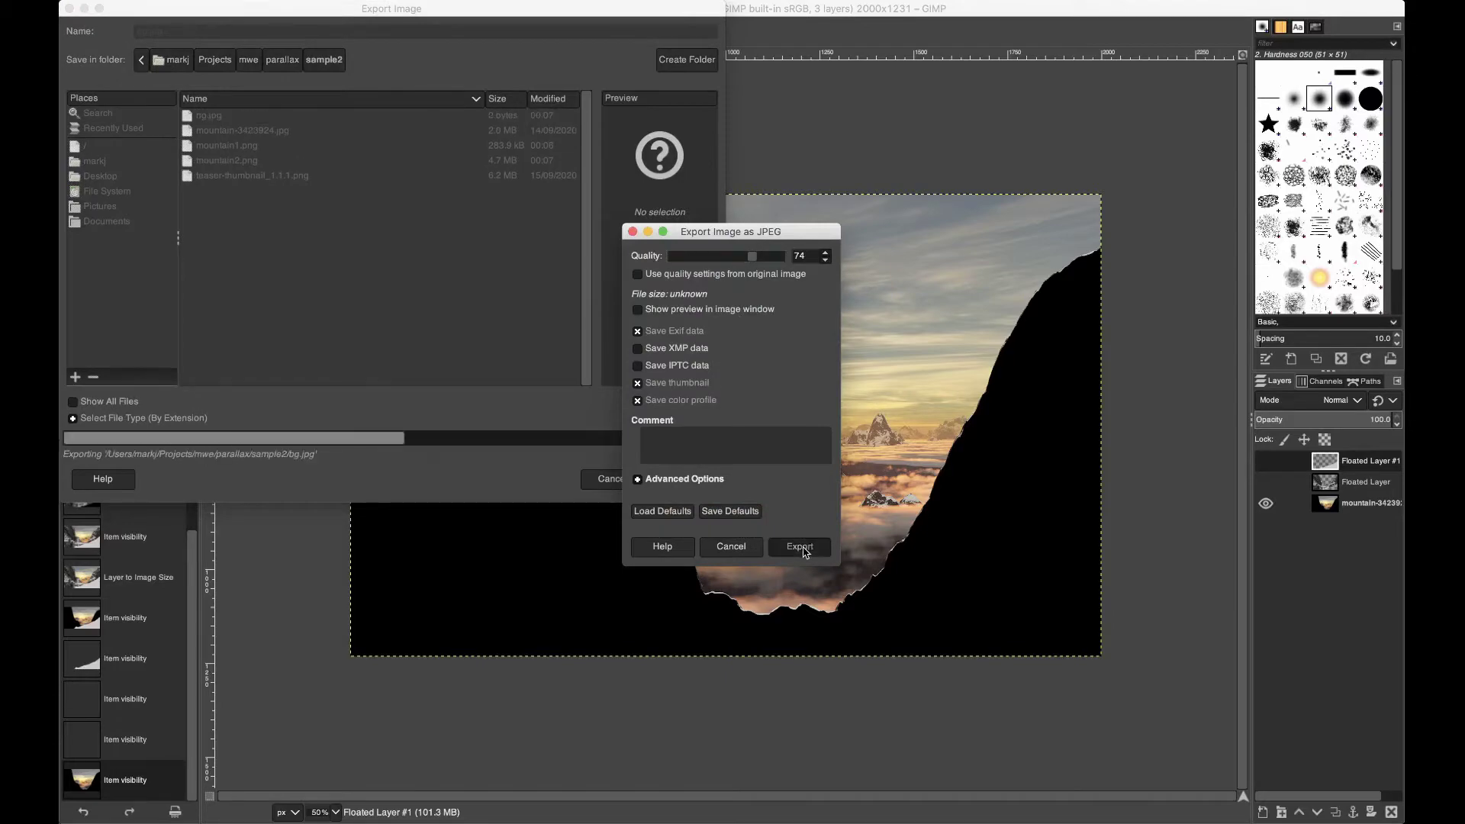
{"action": "left_click", "coordinate": [801, 548]}
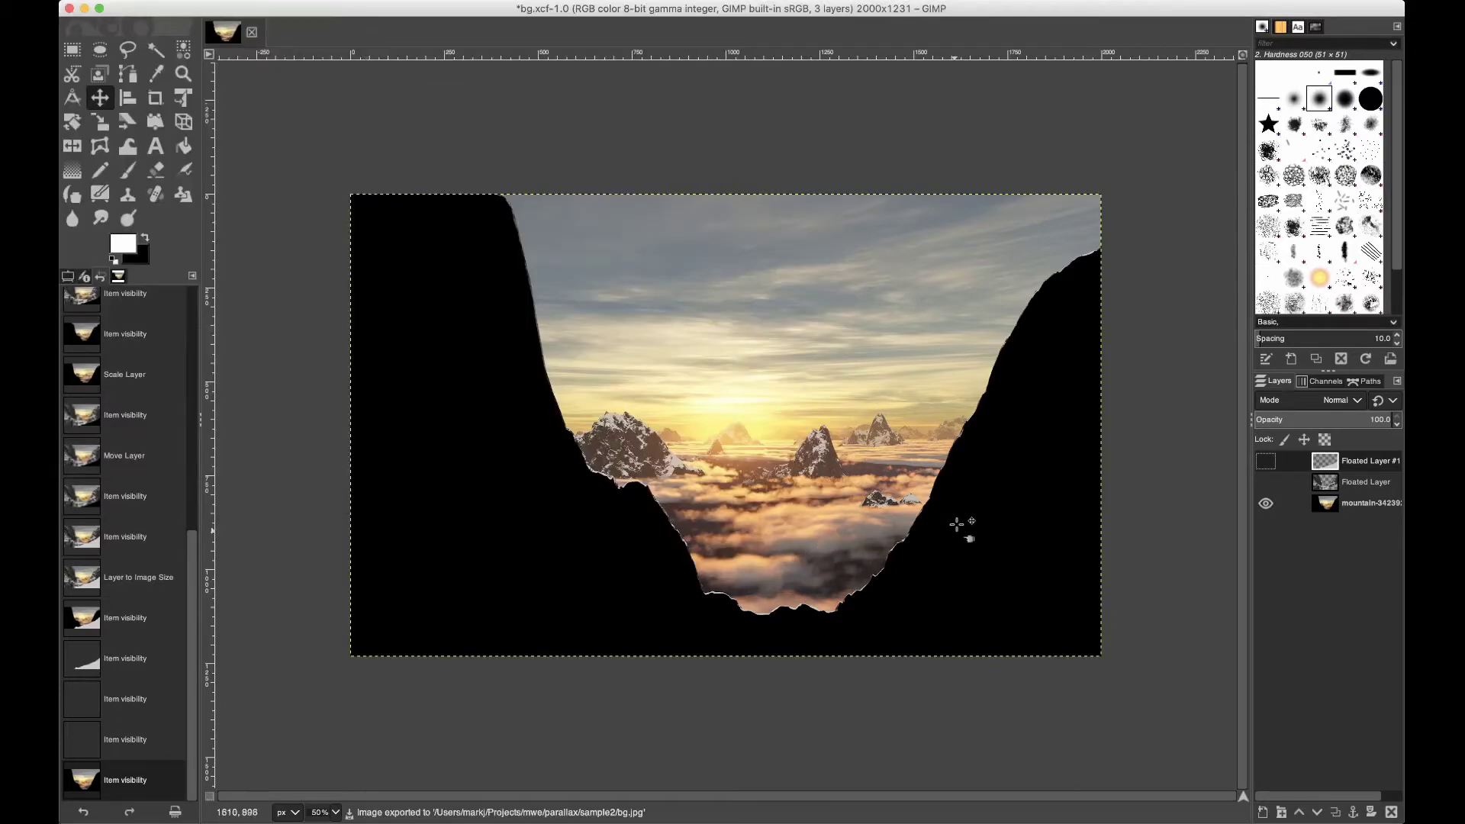
- Unhide the snow and cliff layers, then start a new WordPress page
{"action": "left_click", "coordinate": [1266, 481]}
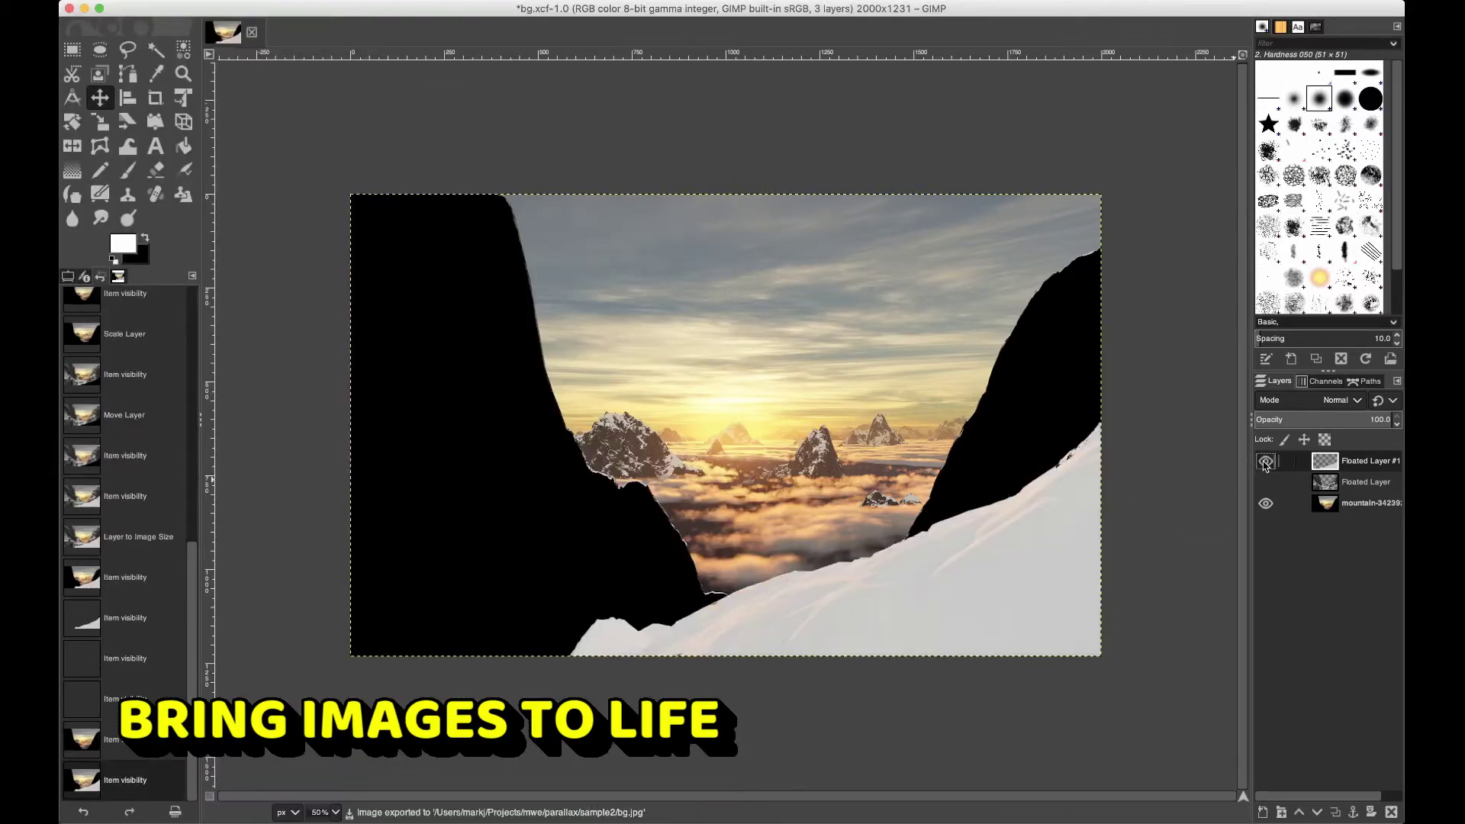
{"action": "left_click", "coordinate": [1265, 461]}
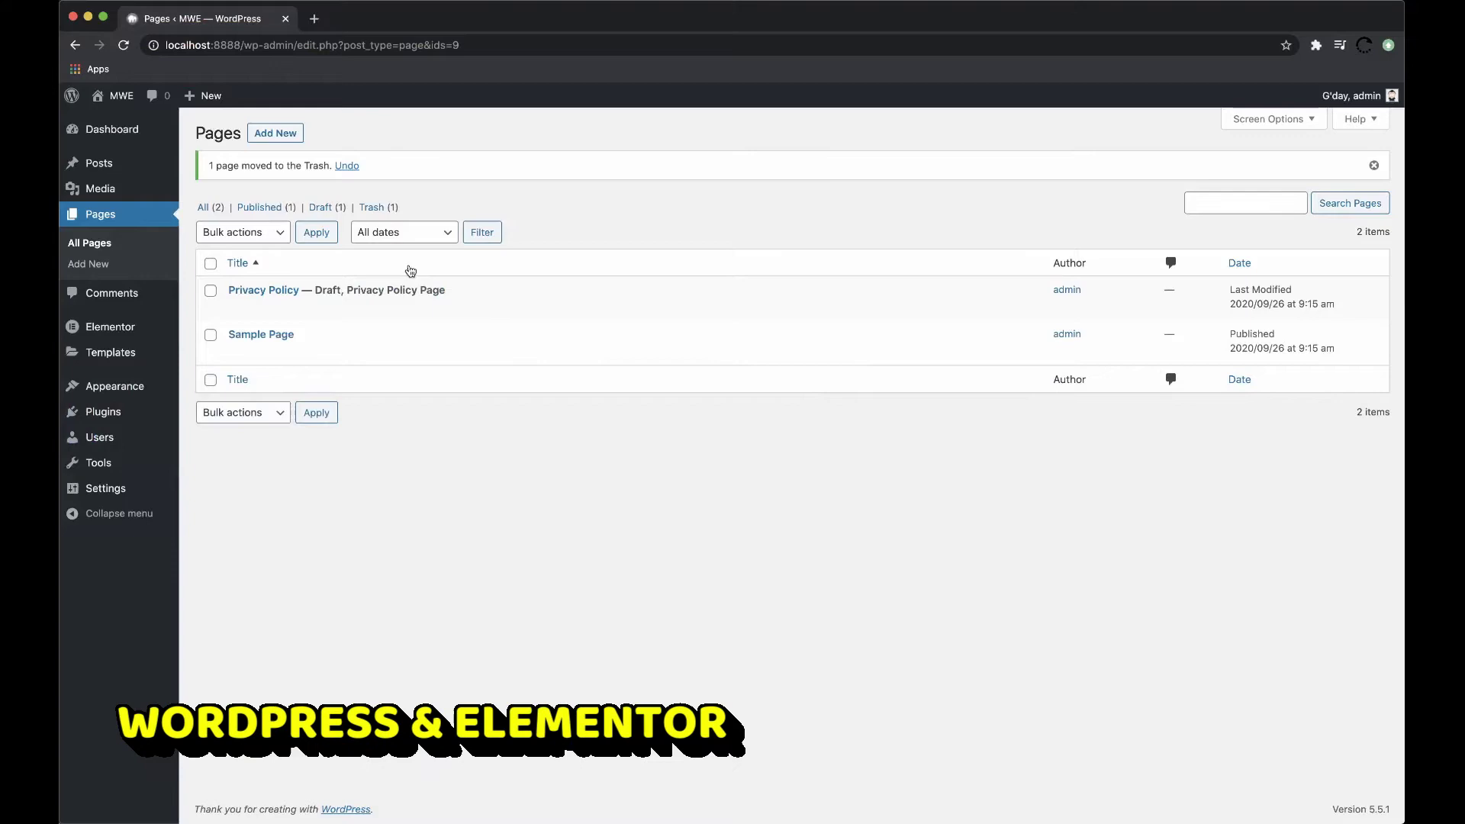
{"action": "left_click", "coordinate": [278, 134]}
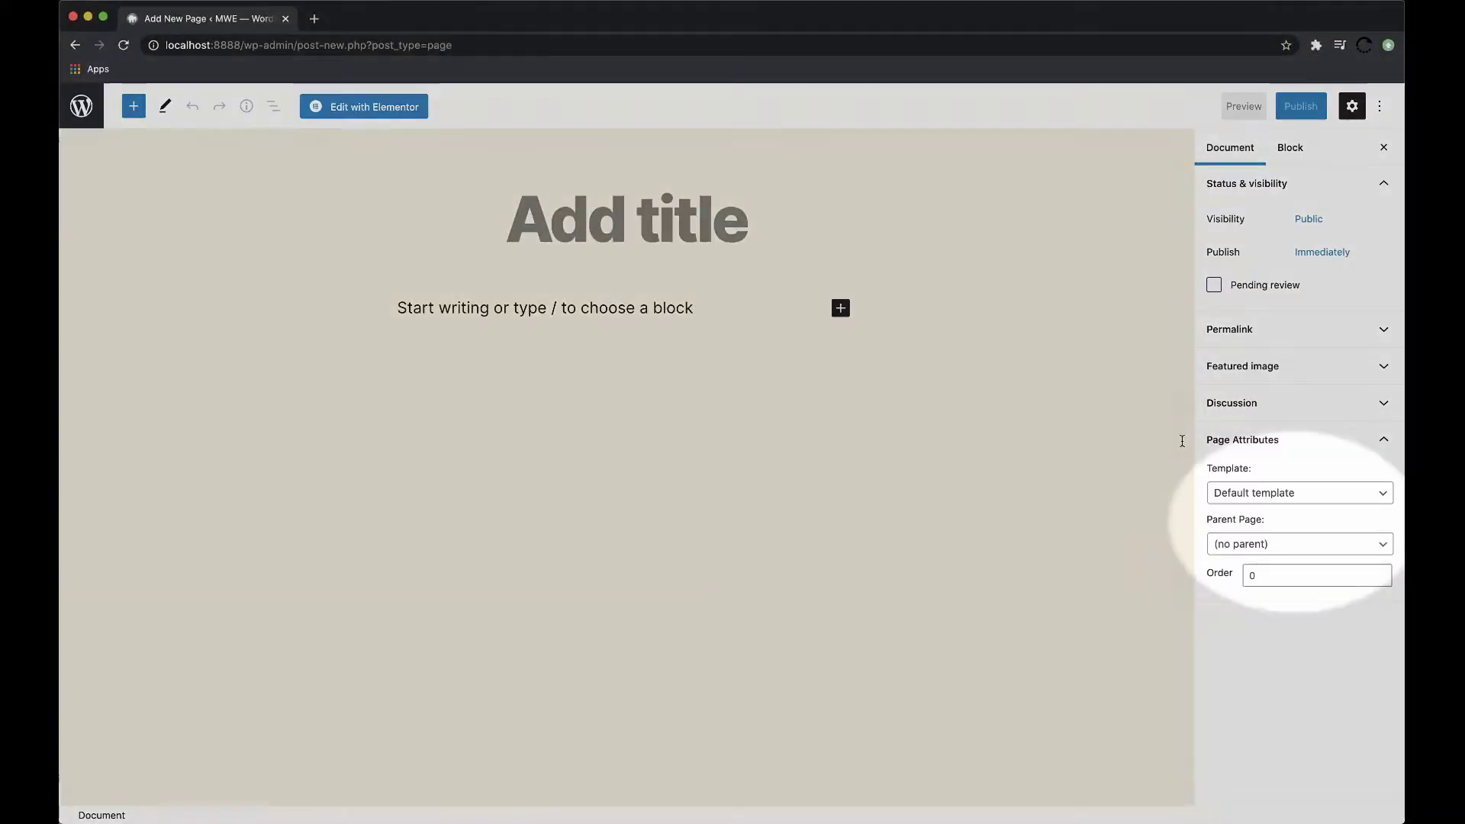
- Apply the Elementor Canvas template and title the page 'Parallax Effect Mountain Summit'
{"action": "left_click", "coordinate": [1234, 493]}
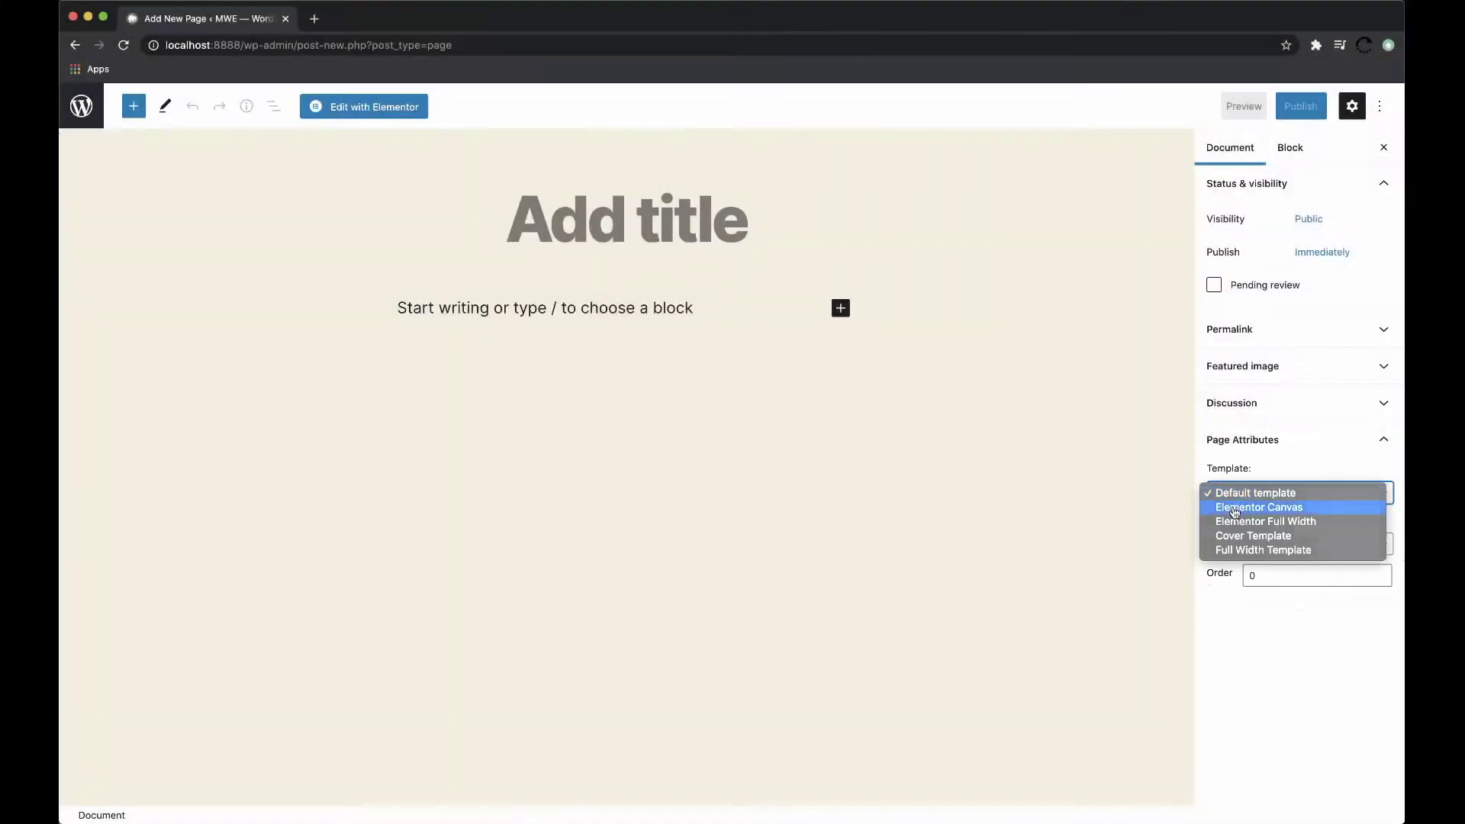
{"action": "left_click", "coordinate": [1258, 508]}
{"action": "left_click", "coordinate": [634, 232]}
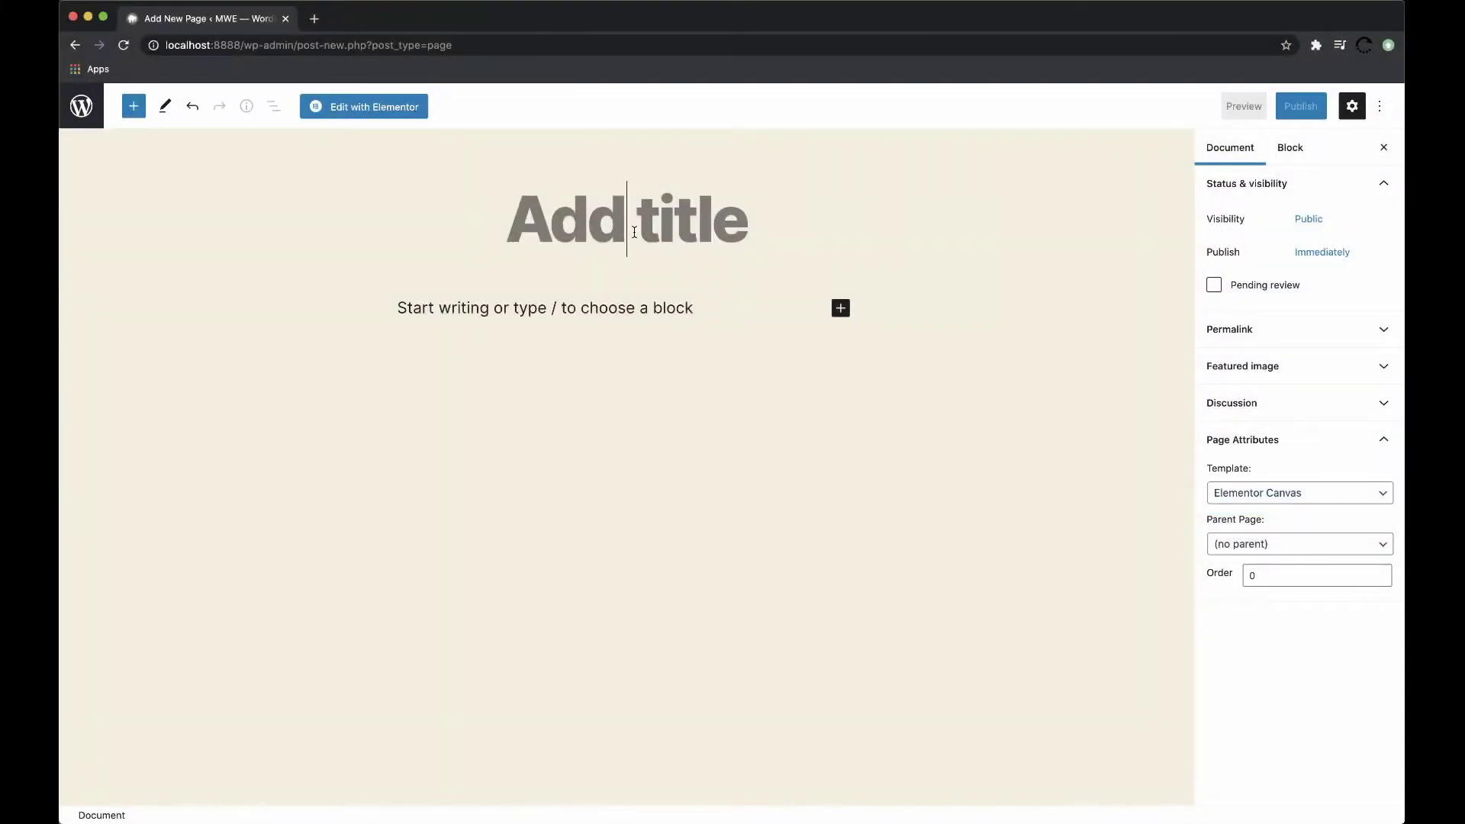
{"action": "type", "text": "Parallax E"}
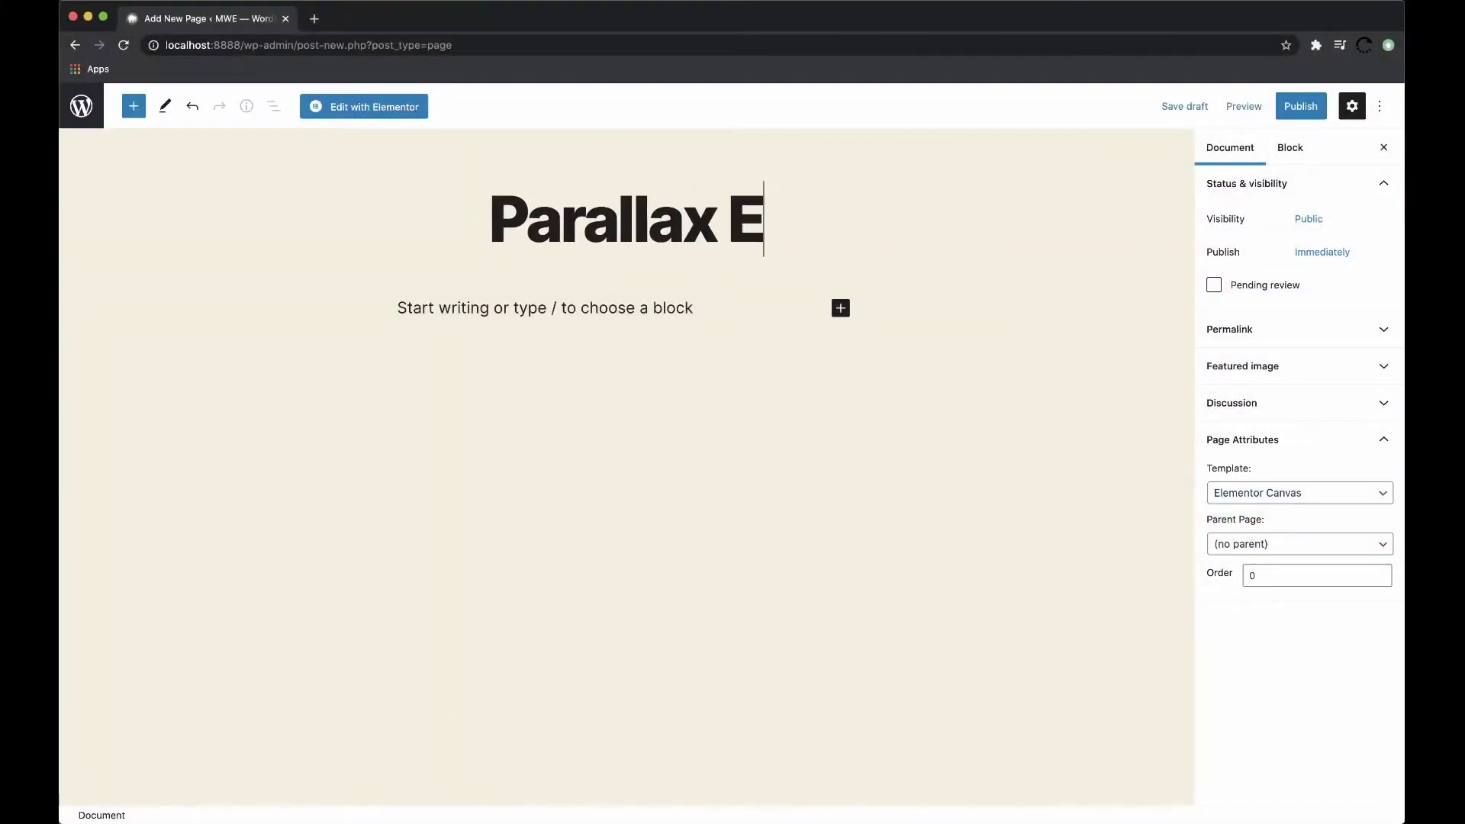
{"action": "type", "text": "ffect Mou"}
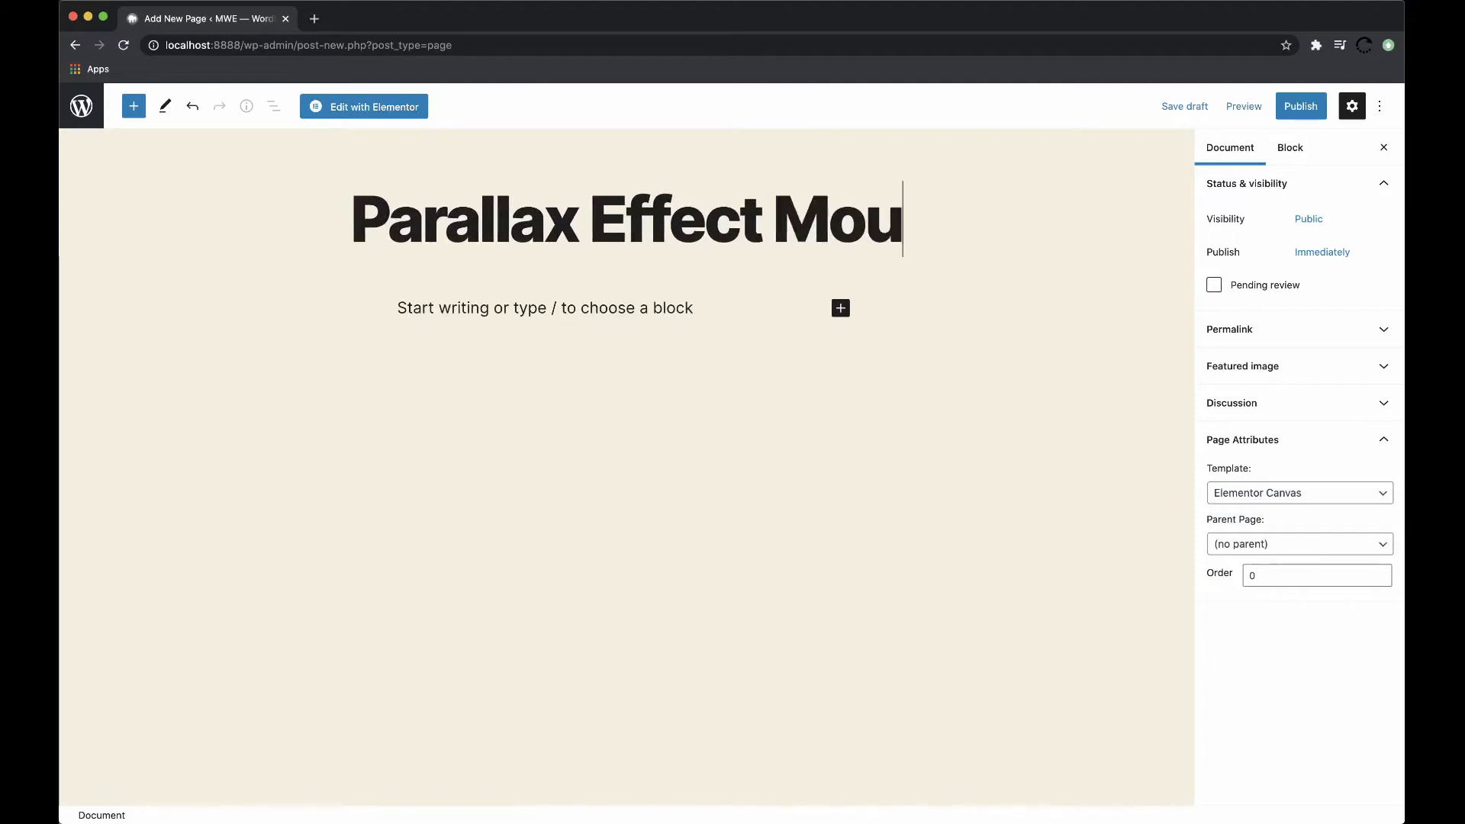
{"action": "type", "text": "ntain Summit"}
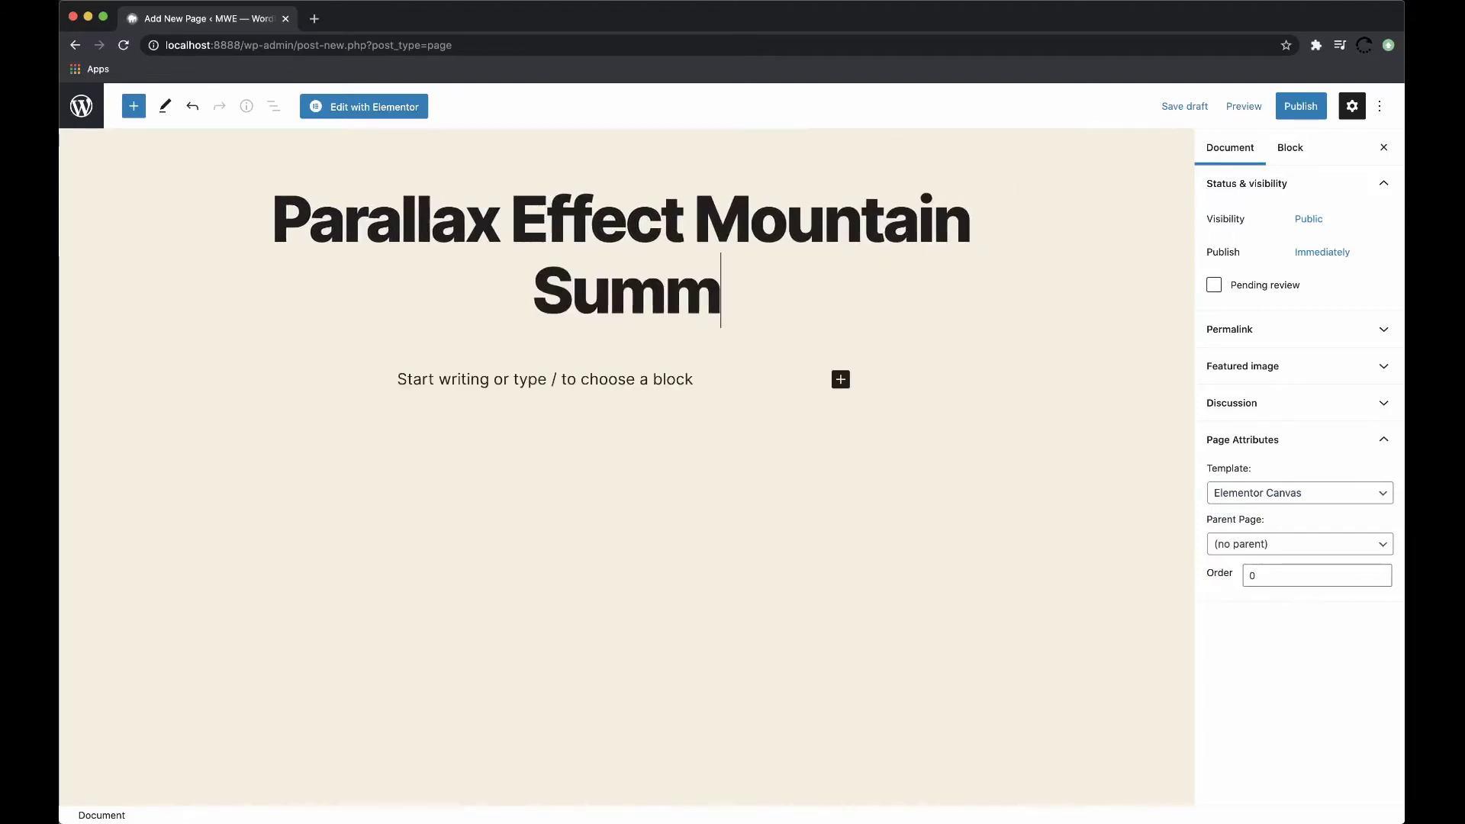
- In Elementor, add a one-column section set to Full Width with Min Height
{"action": "left_click", "coordinate": [366, 109]}
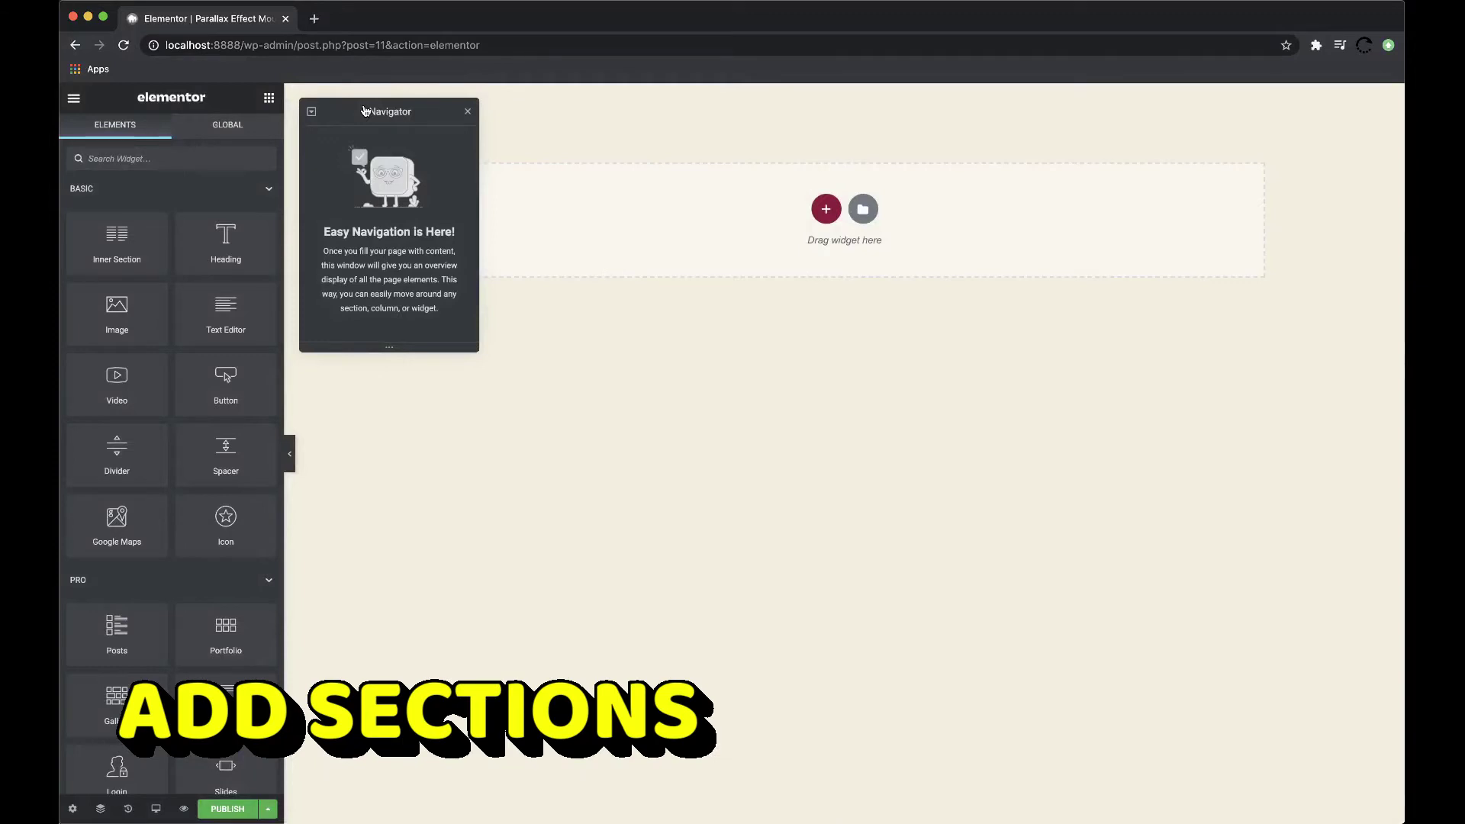
{"action": "left_click", "coordinate": [825, 209]}
{"action": "left_click", "coordinate": [655, 245]}
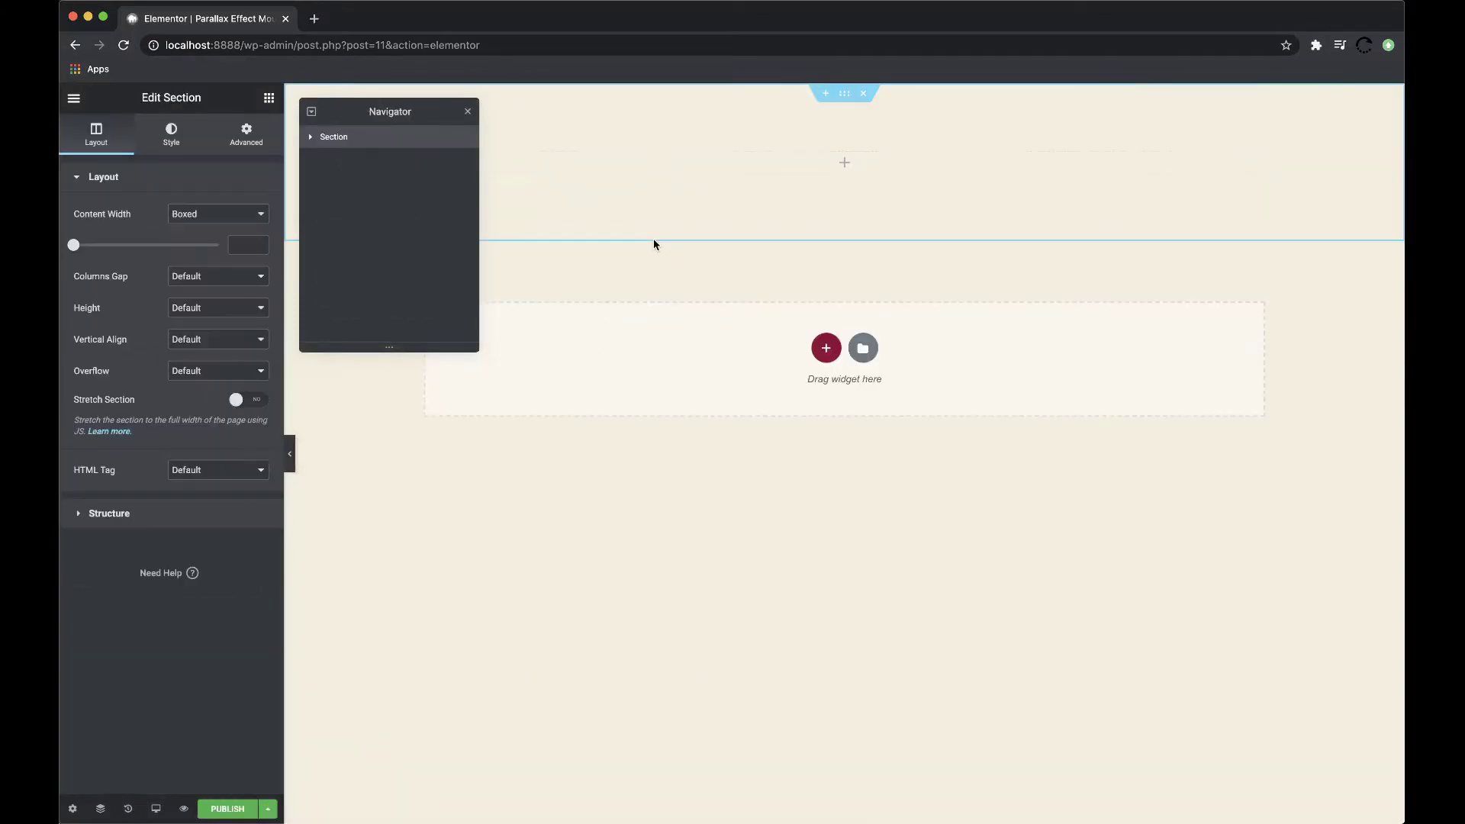
{"action": "left_click", "coordinate": [233, 214]}
{"action": "left_click", "coordinate": [230, 225]}
{"action": "left_click", "coordinate": [226, 271]}
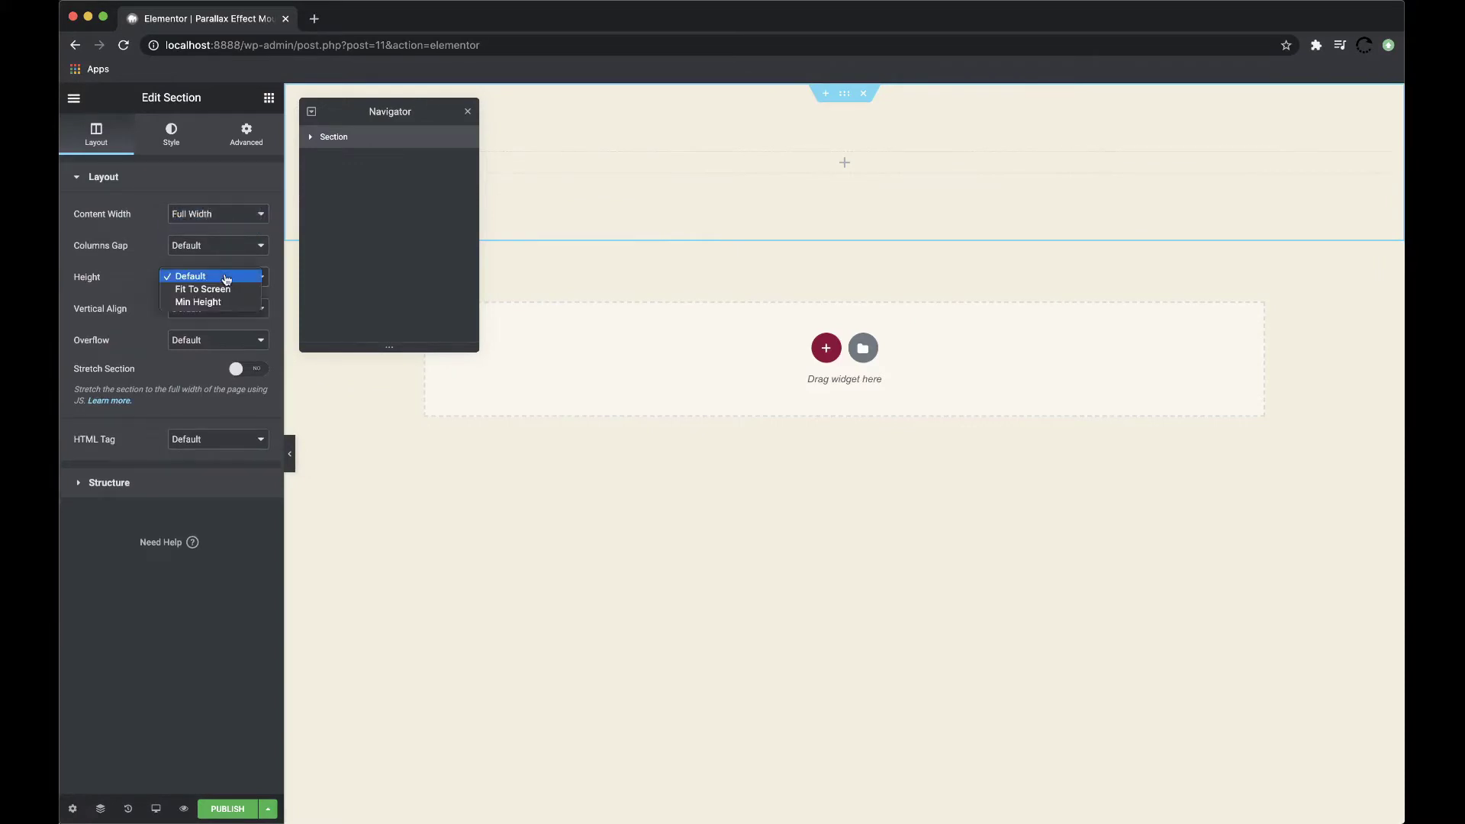
{"action": "left_click", "coordinate": [224, 299]}
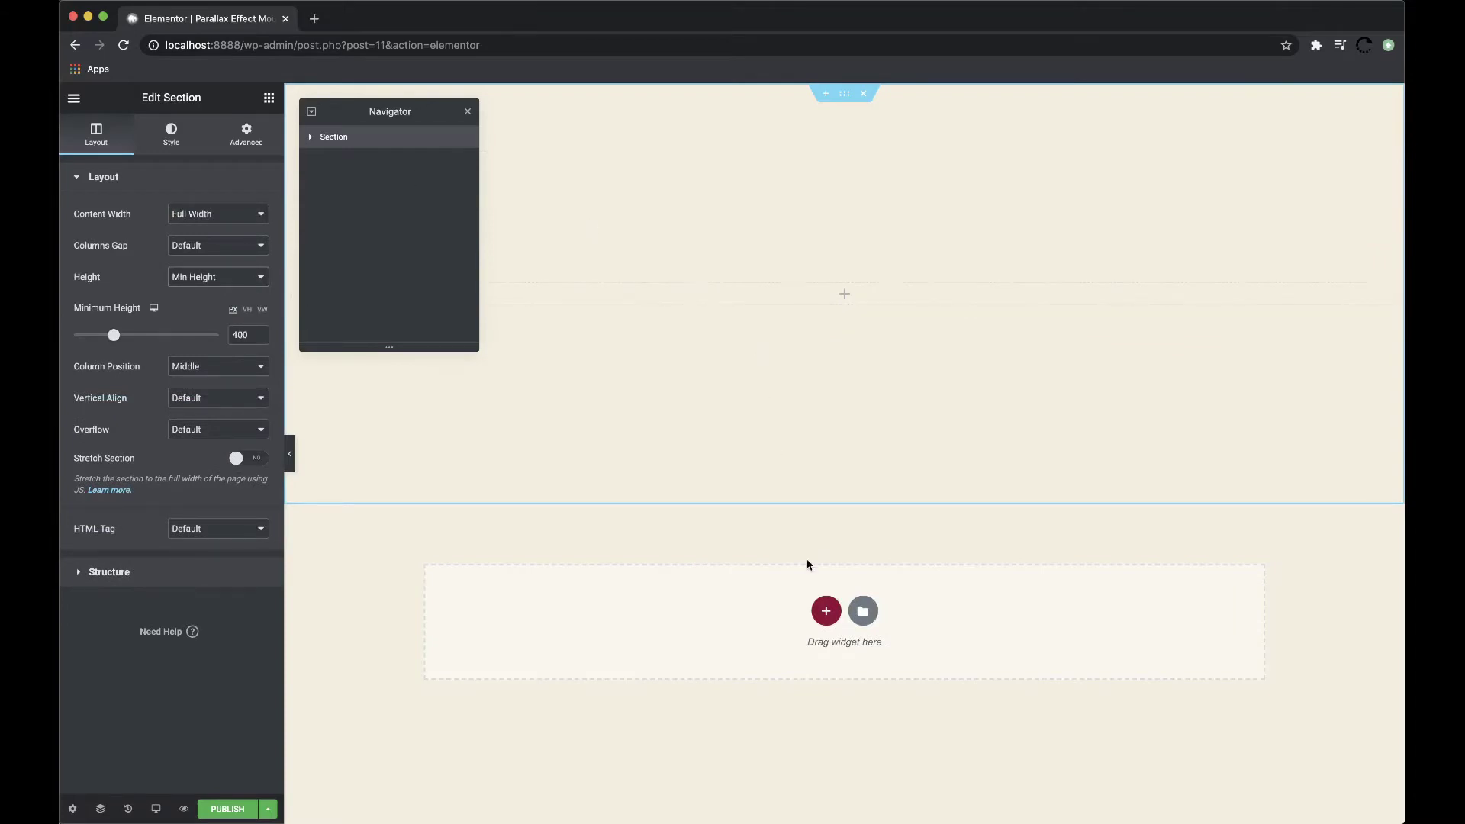
- Add a second one-column Full Width section with a minimum height of 130 vh
{"action": "left_click", "coordinate": [826, 610]}
{"action": "left_click", "coordinate": [632, 646]}
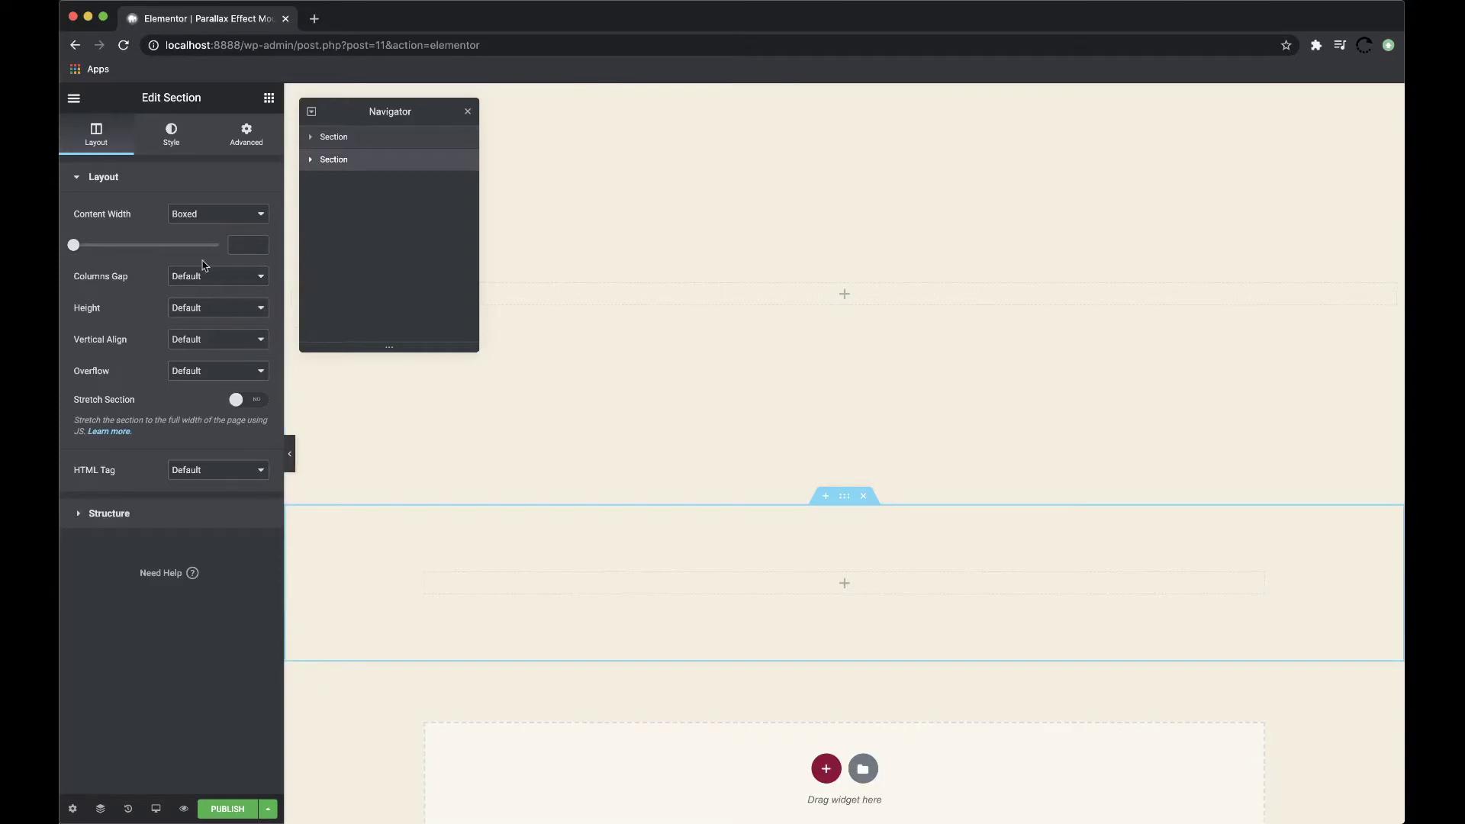
{"action": "left_click", "coordinate": [197, 216]}
{"action": "left_click", "coordinate": [196, 226]}
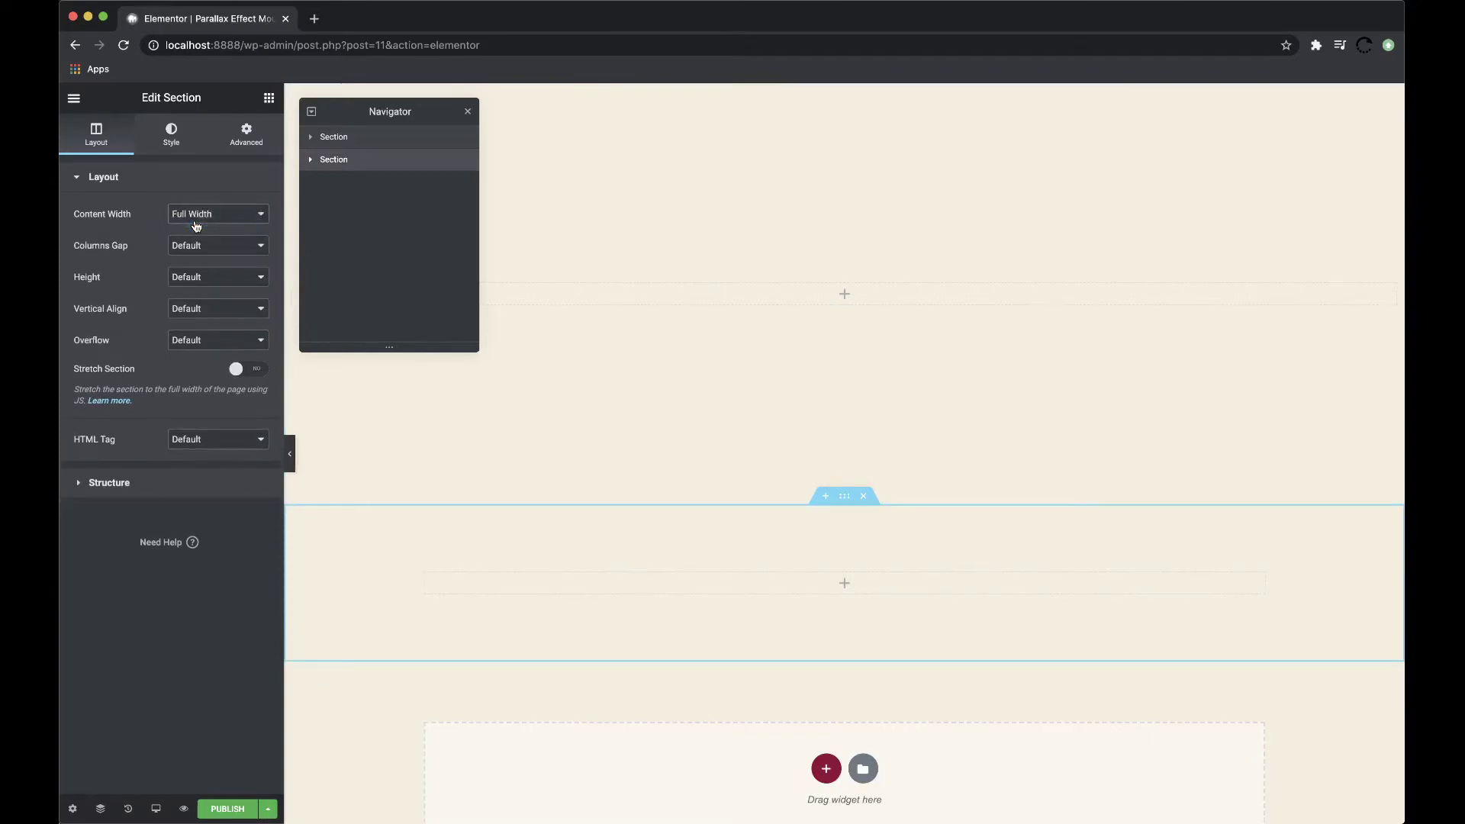
{"action": "left_click", "coordinate": [196, 277]}
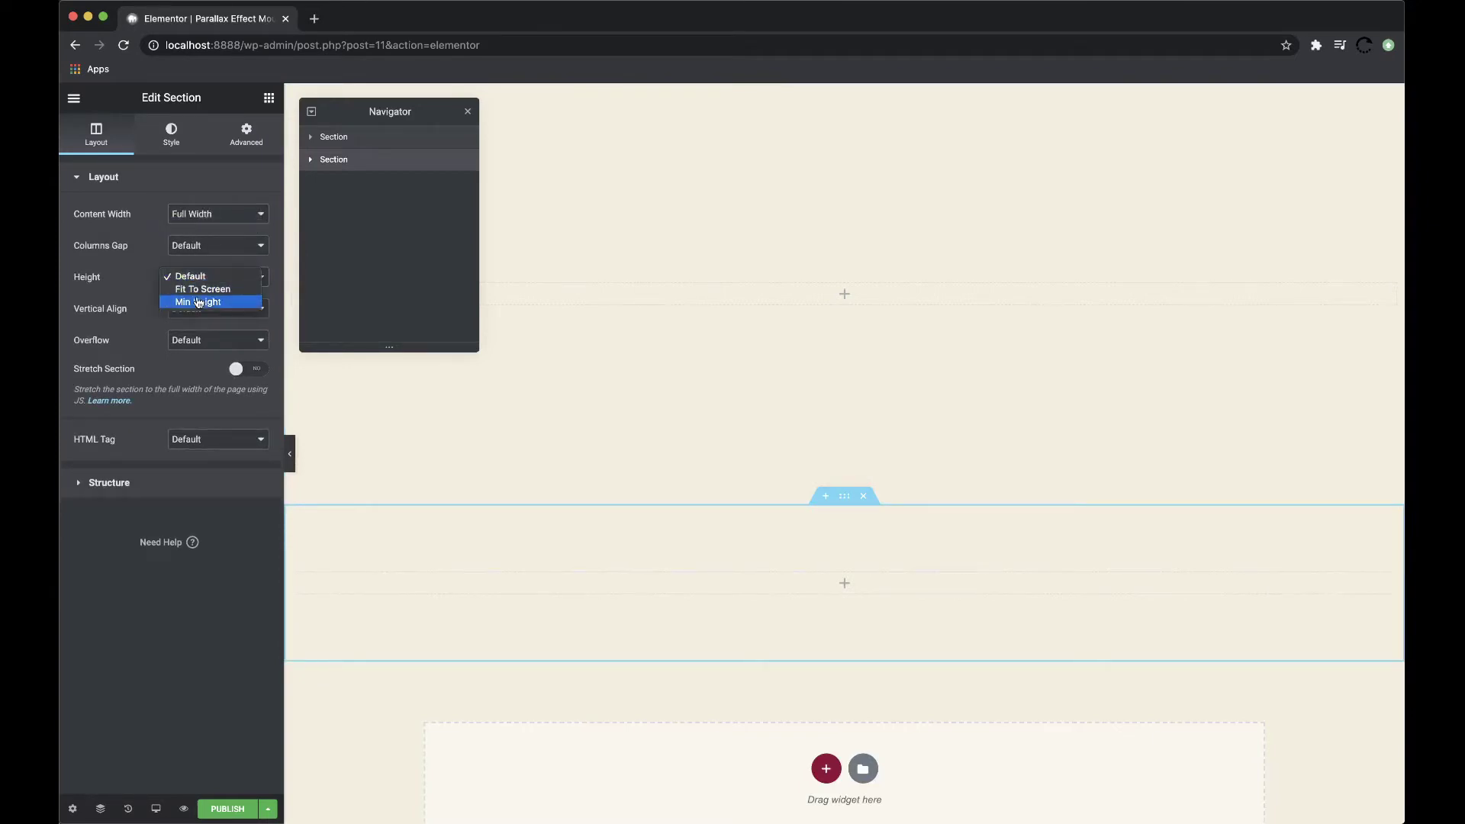
{"action": "left_click", "coordinate": [199, 302]}
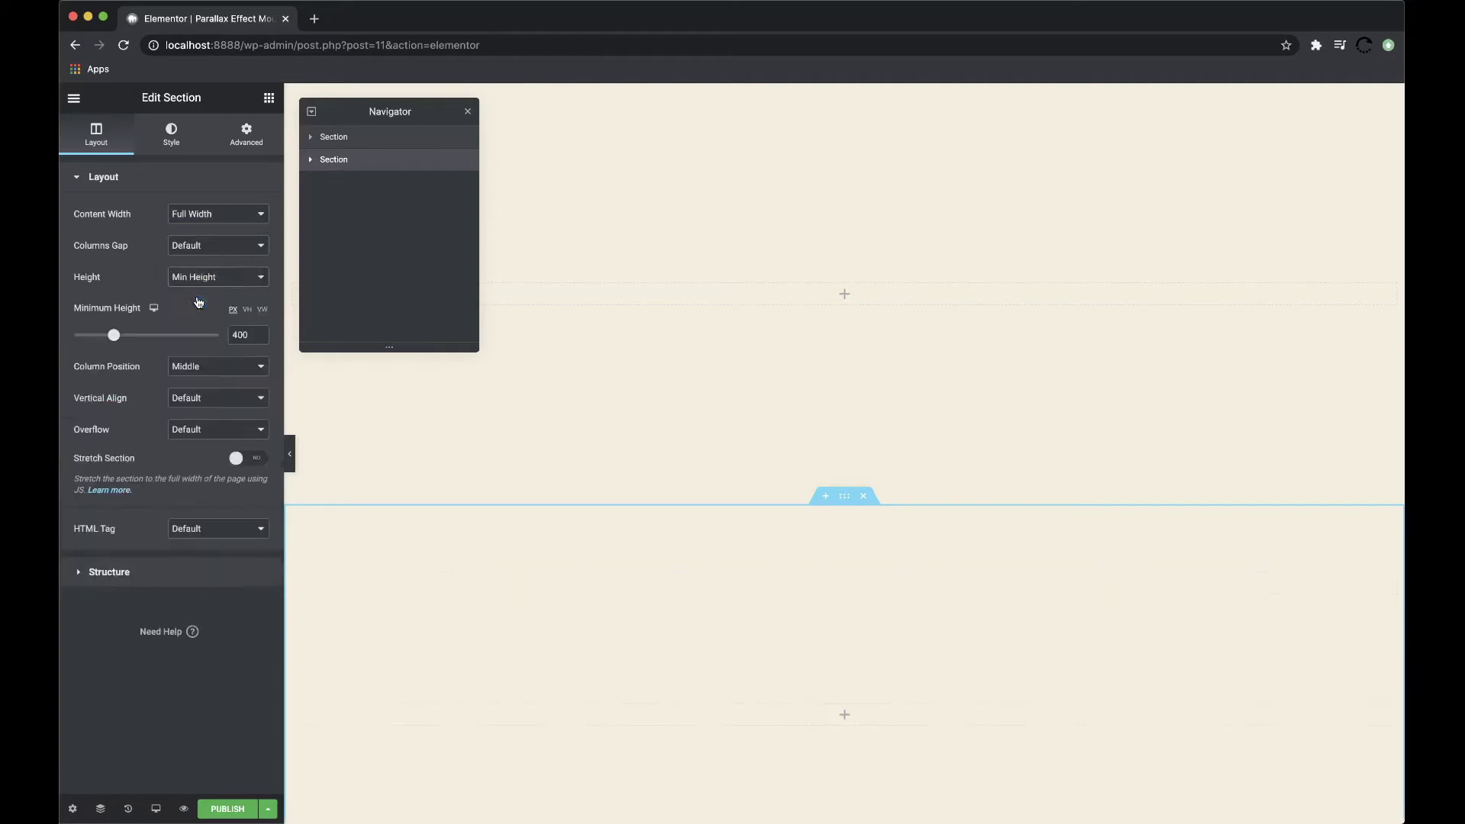
{"action": "left_click", "coordinate": [247, 313]}
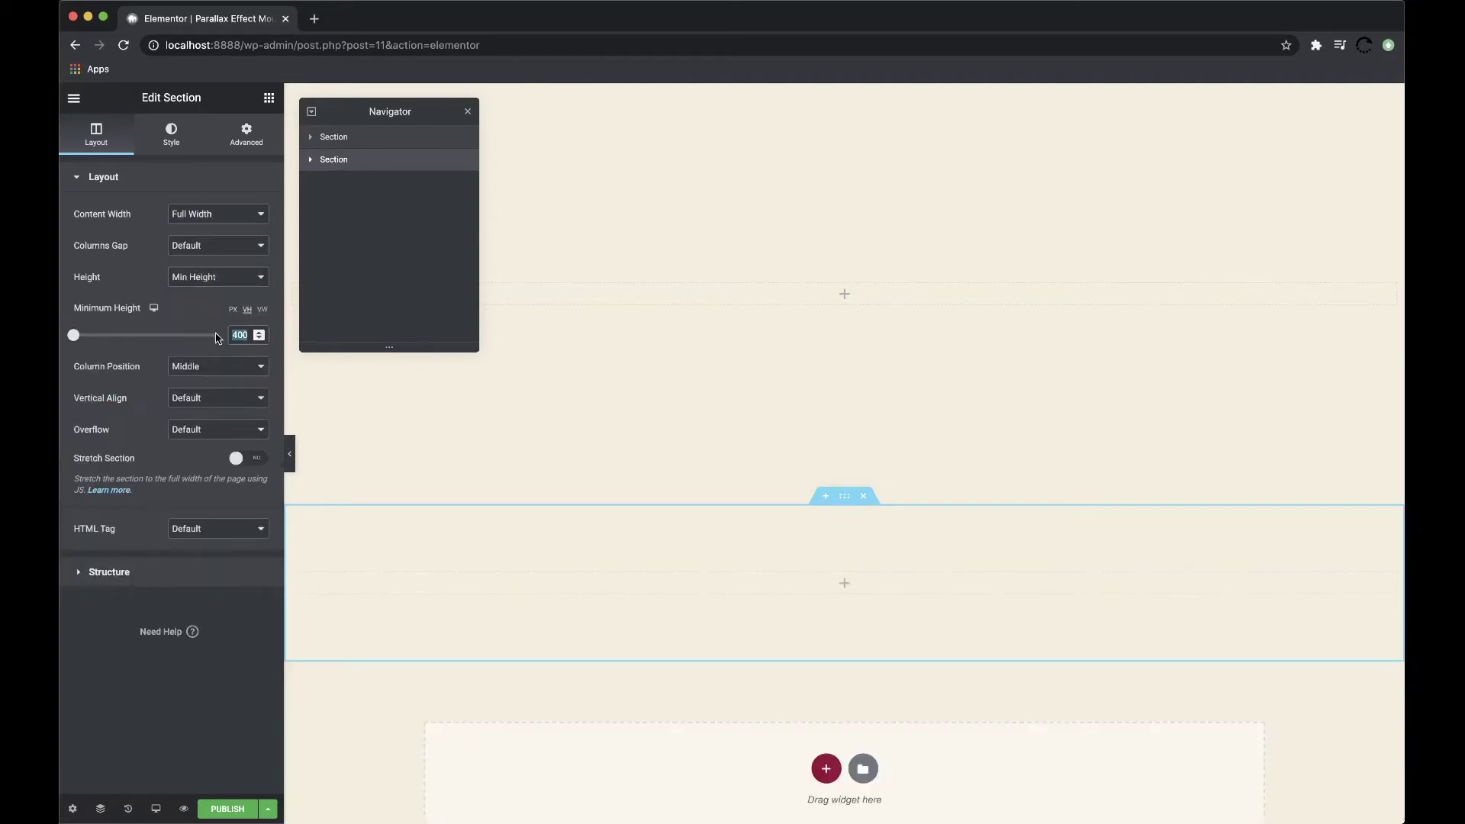
{"action": "type", "text": "130"}
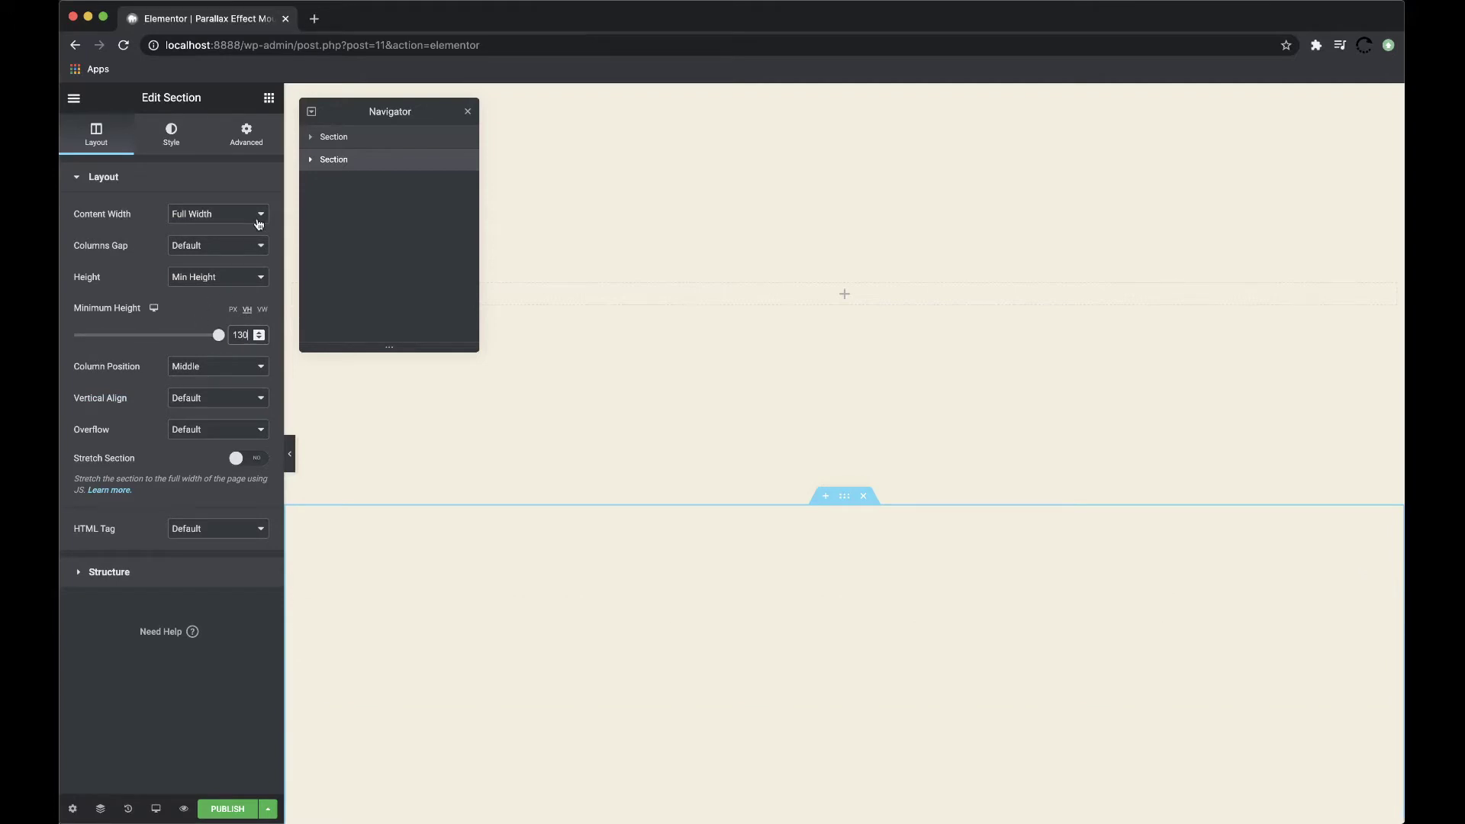
- Set the second section's column padding to 0
{"action": "left_click", "coordinate": [312, 161]}
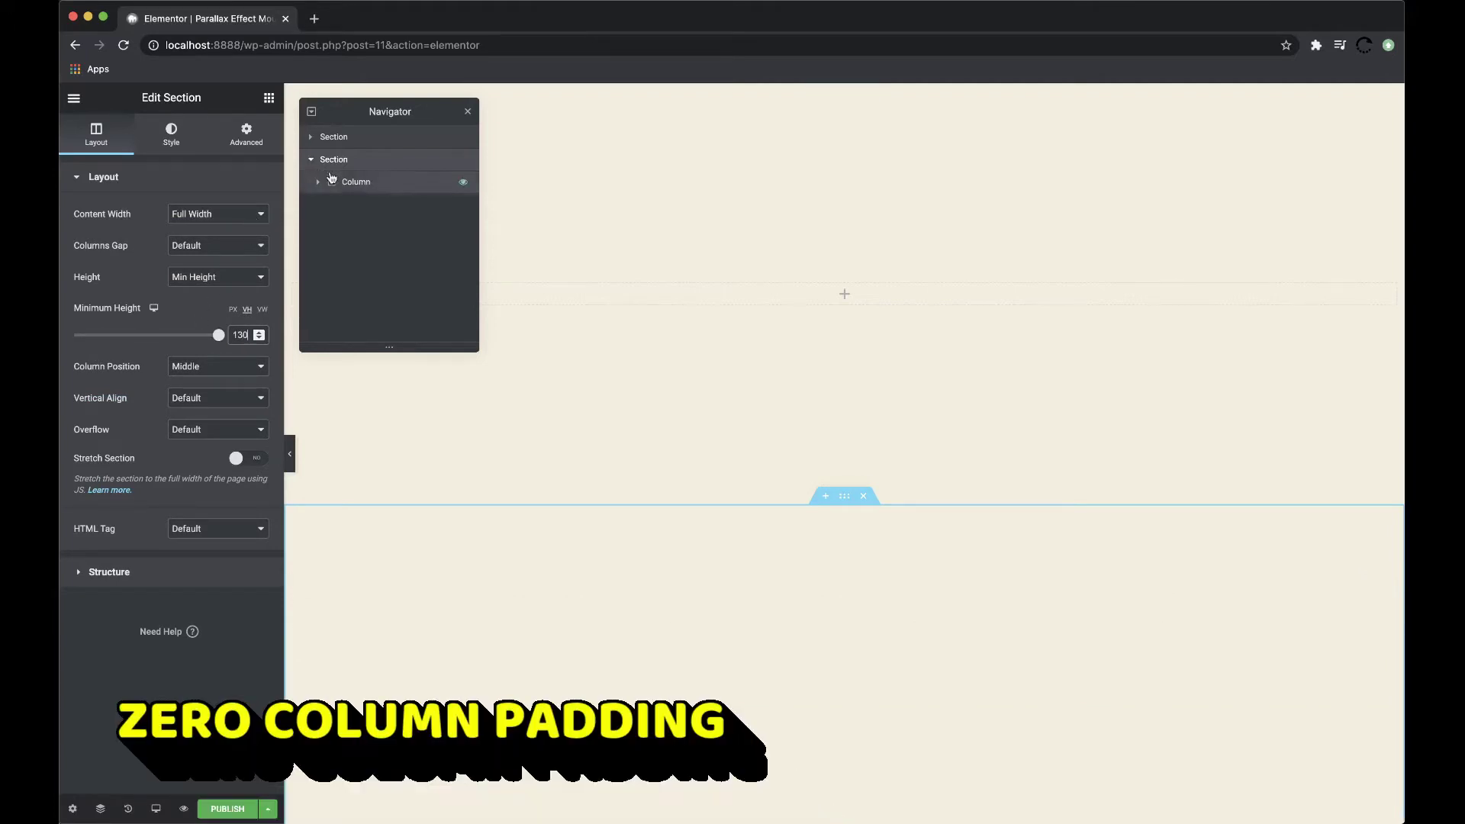
{"action": "left_click", "coordinate": [351, 184]}
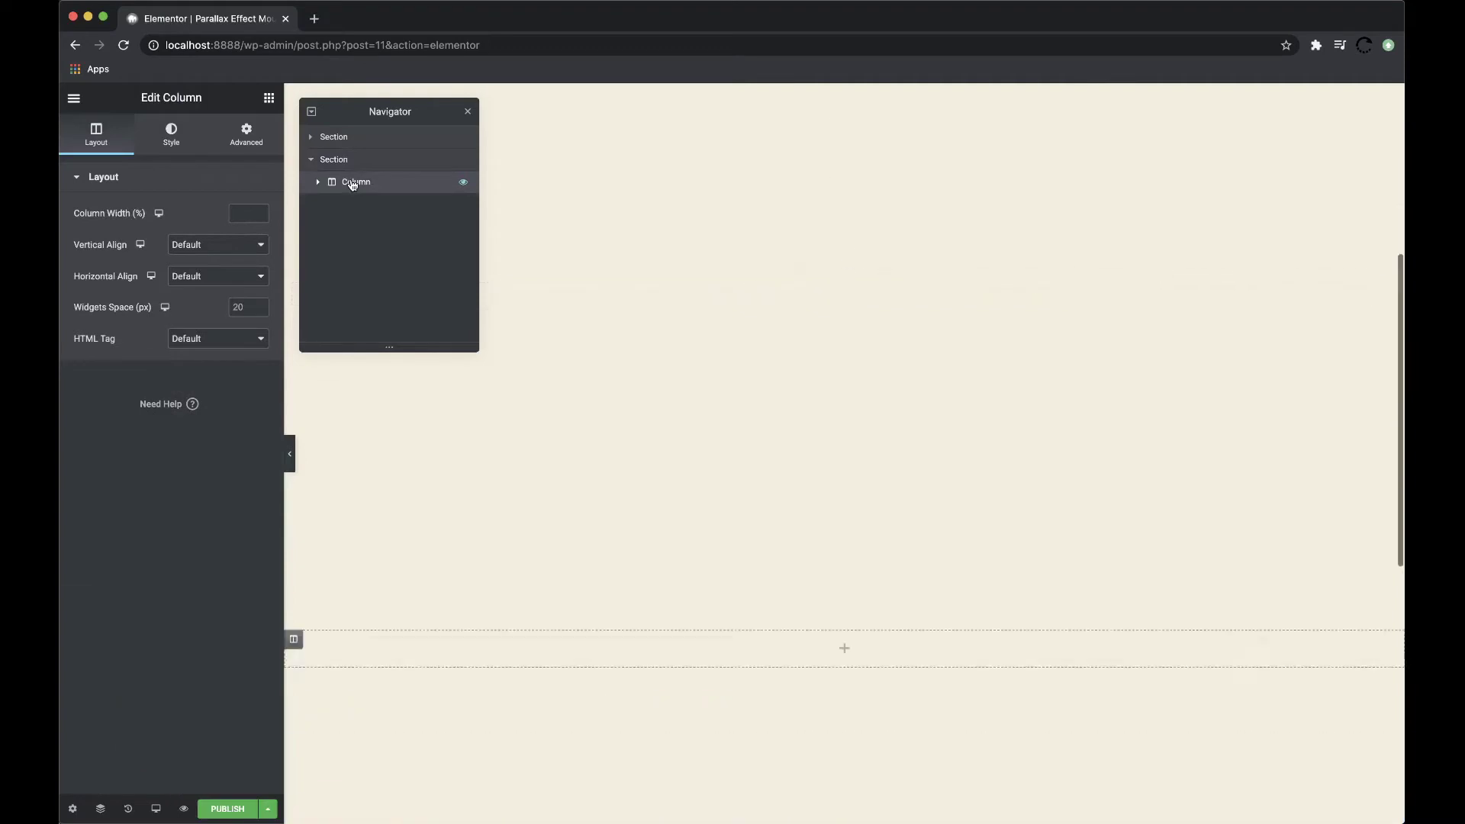
{"action": "left_click", "coordinate": [248, 143]}
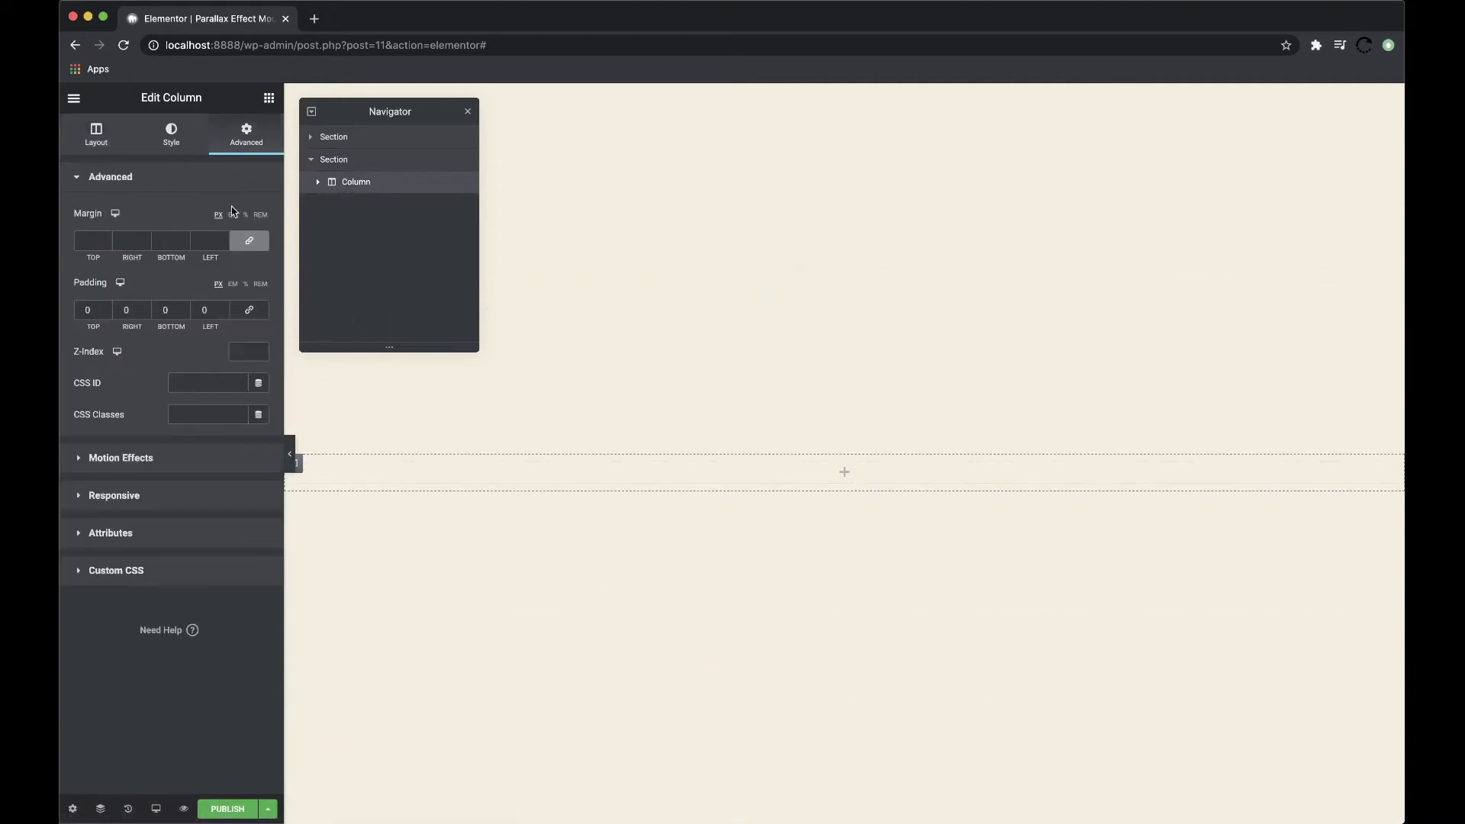
{"action": "left_click", "coordinate": [268, 98]}
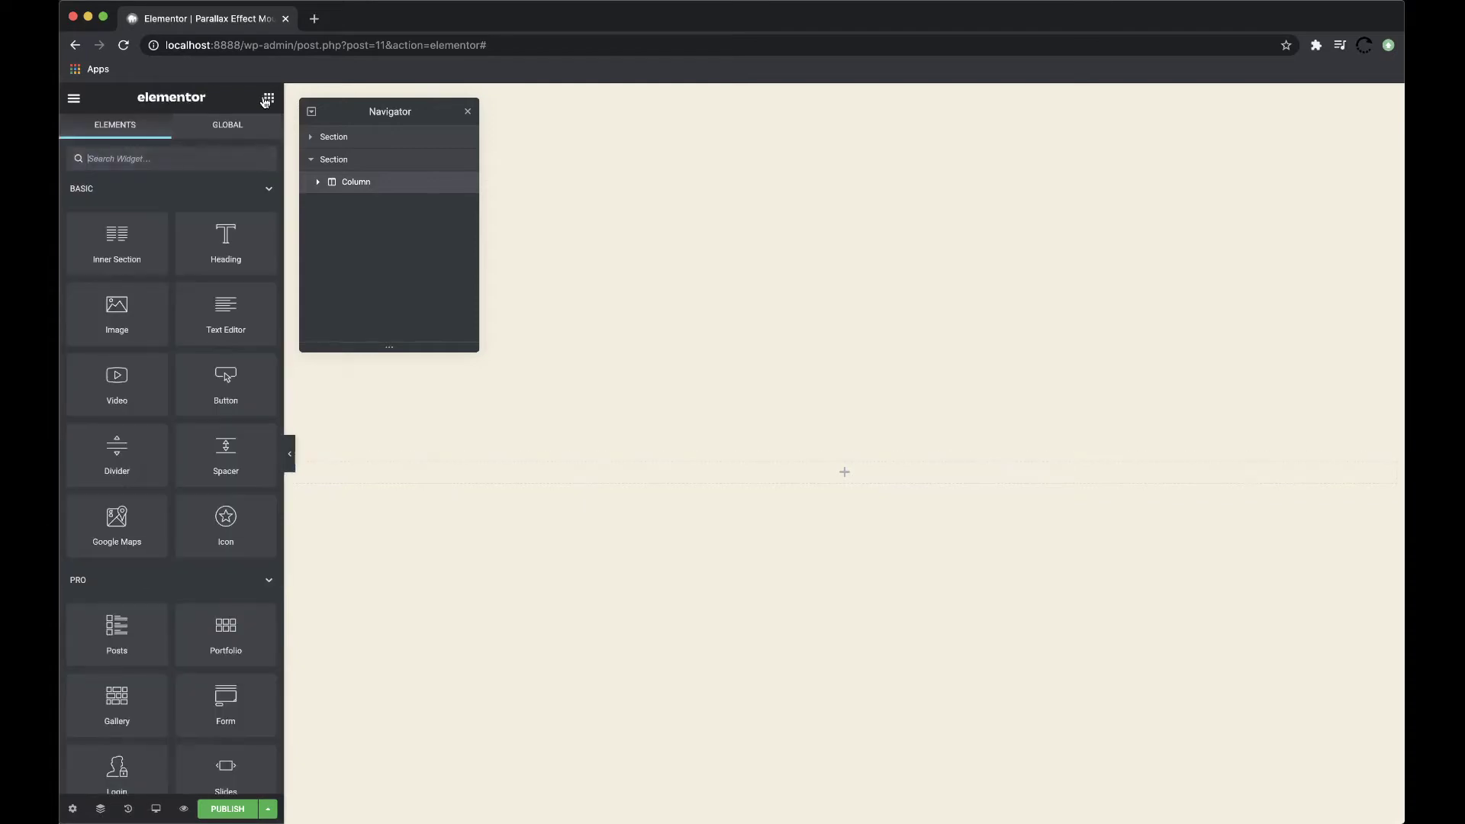
- Drop an Image widget into the second section and upload bg.jpg from mwe/parallax/sample2
{"action": "type", "text": "image"}
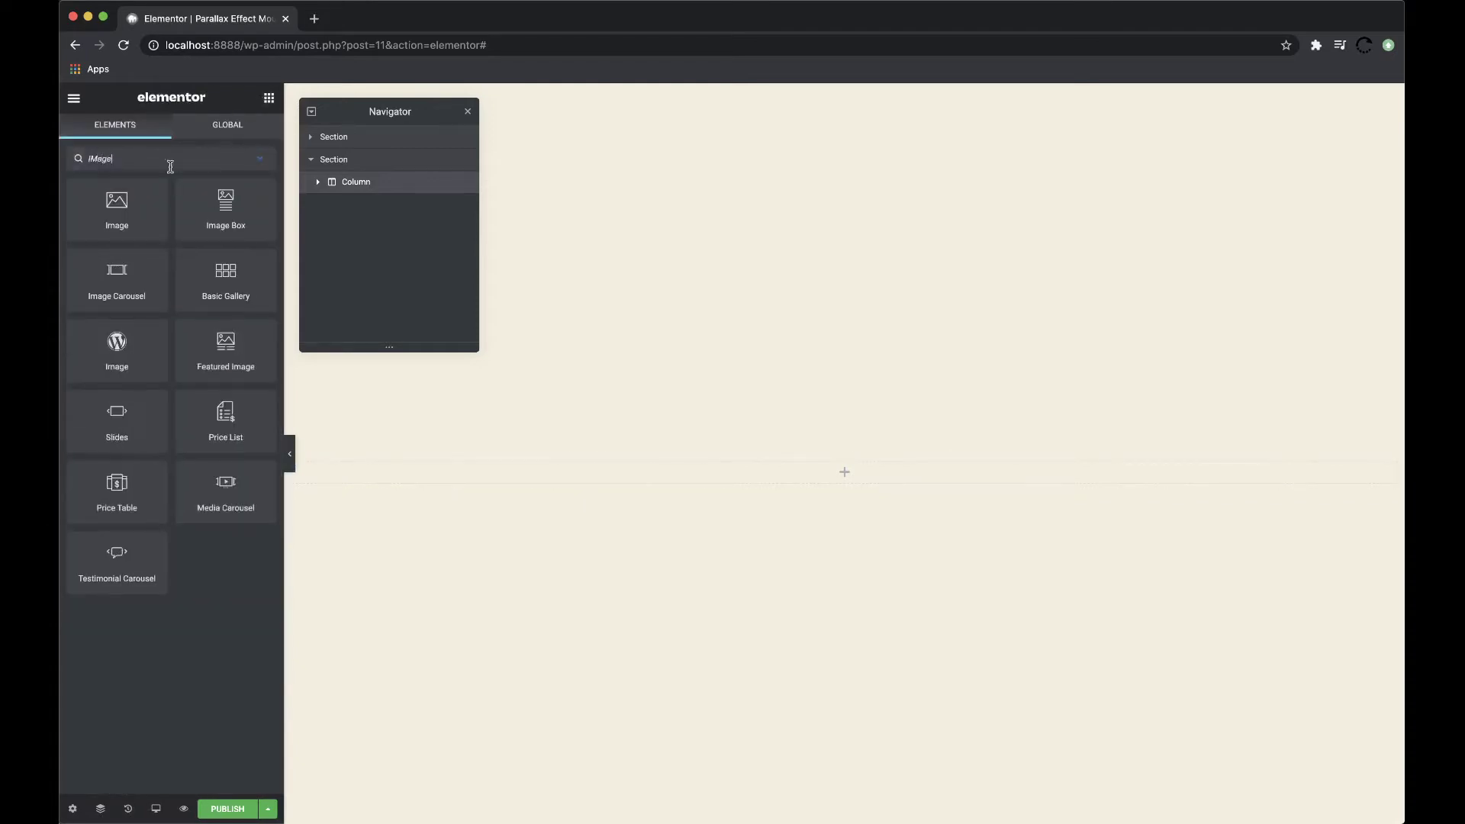
{"action": "left_click_drag", "start_coordinate": [101, 212], "coordinate": [821, 481]}
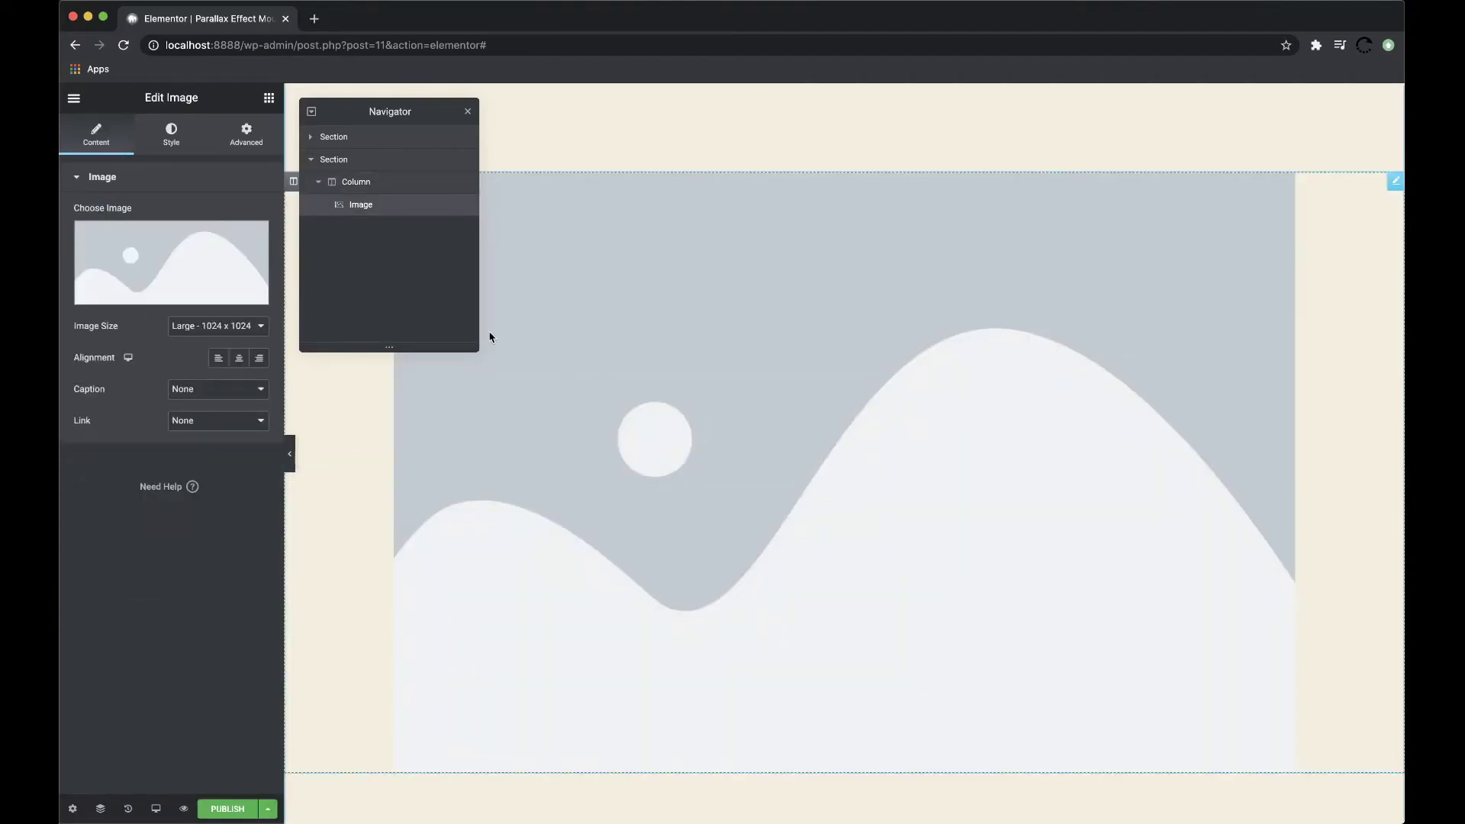
{"action": "left_click", "coordinate": [212, 273]}
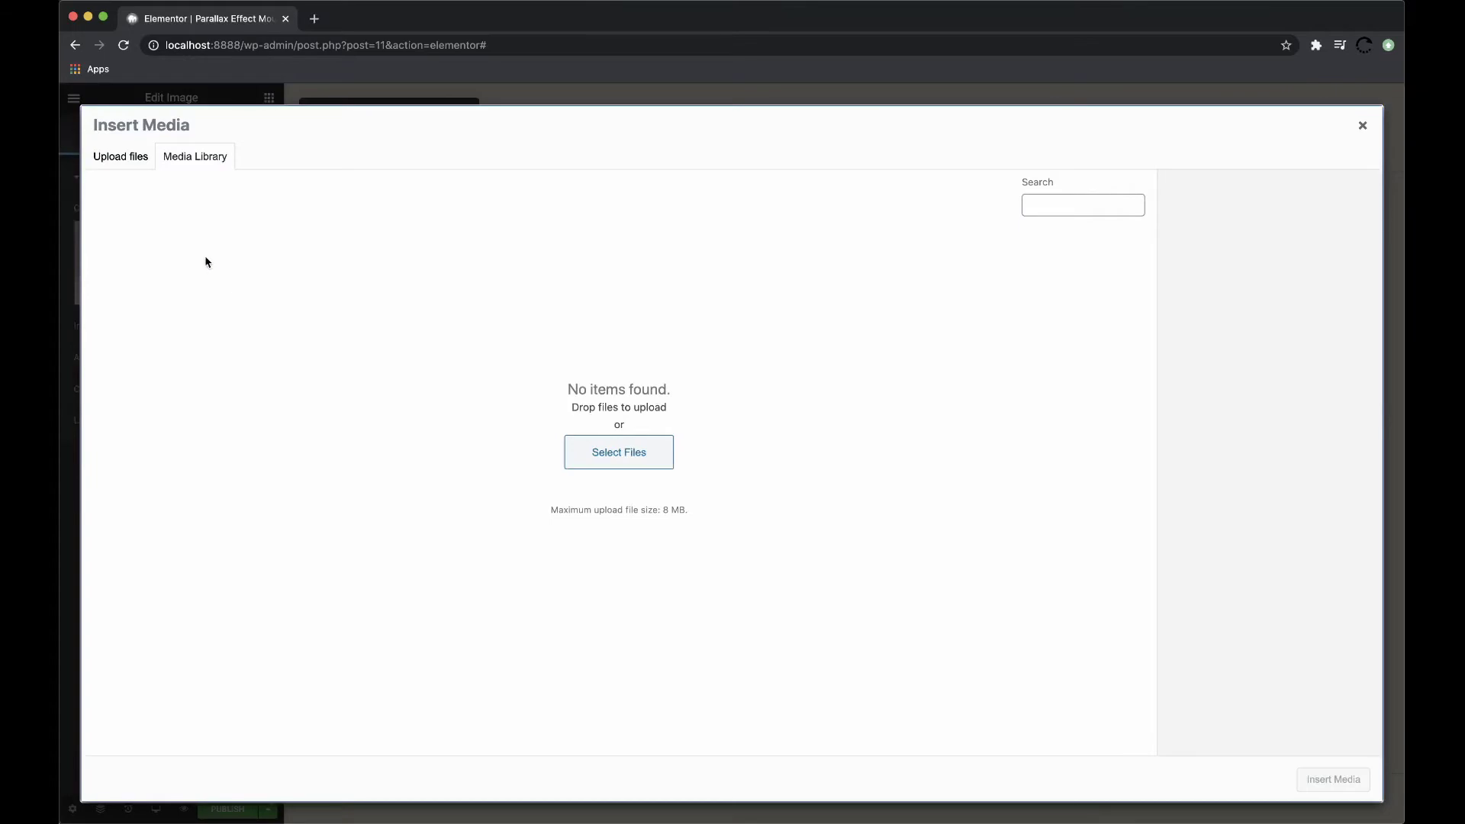
{"action": "left_click", "coordinate": [131, 162]}
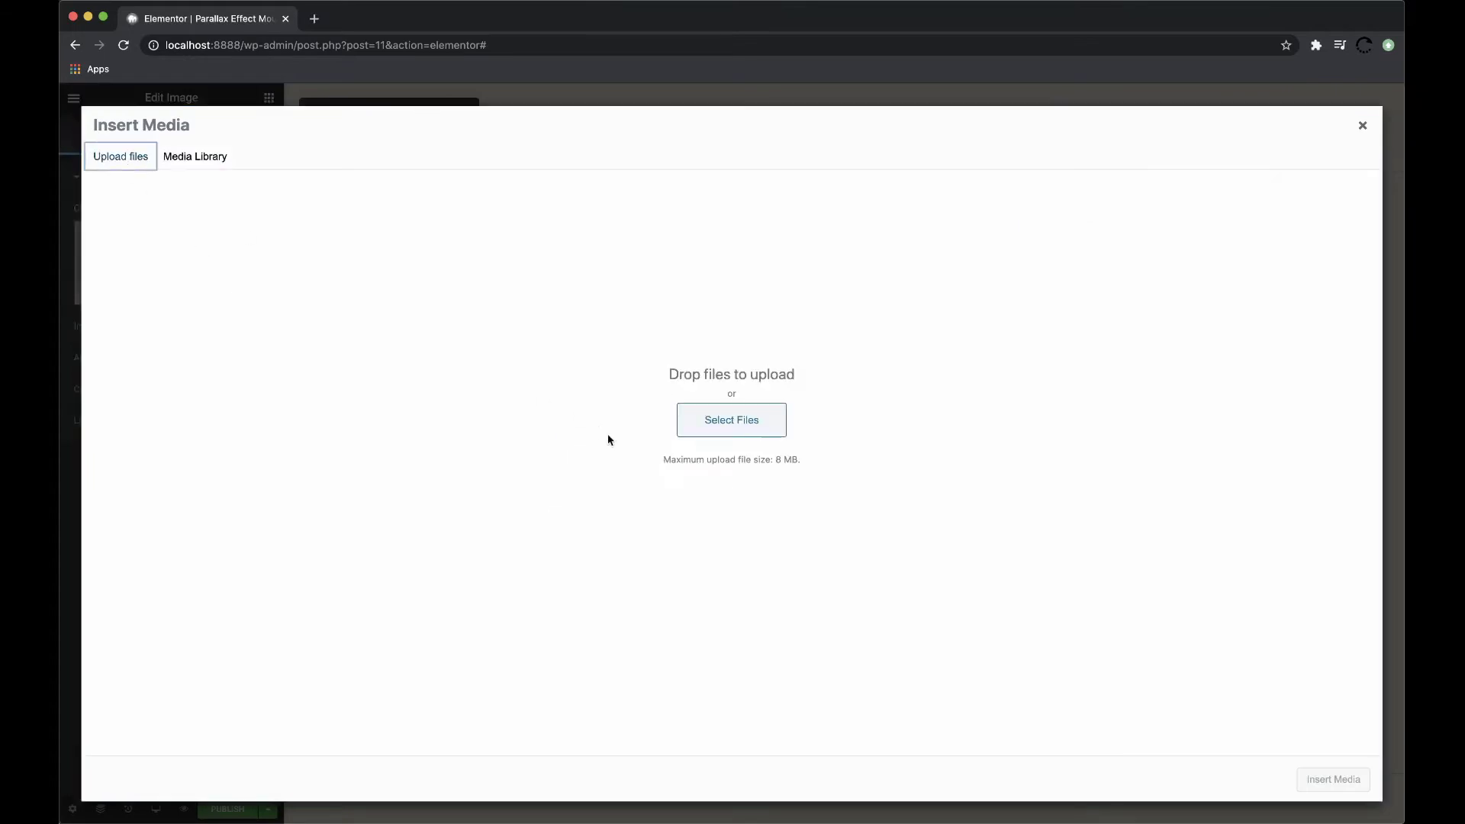
{"action": "left_click", "coordinate": [732, 422]}
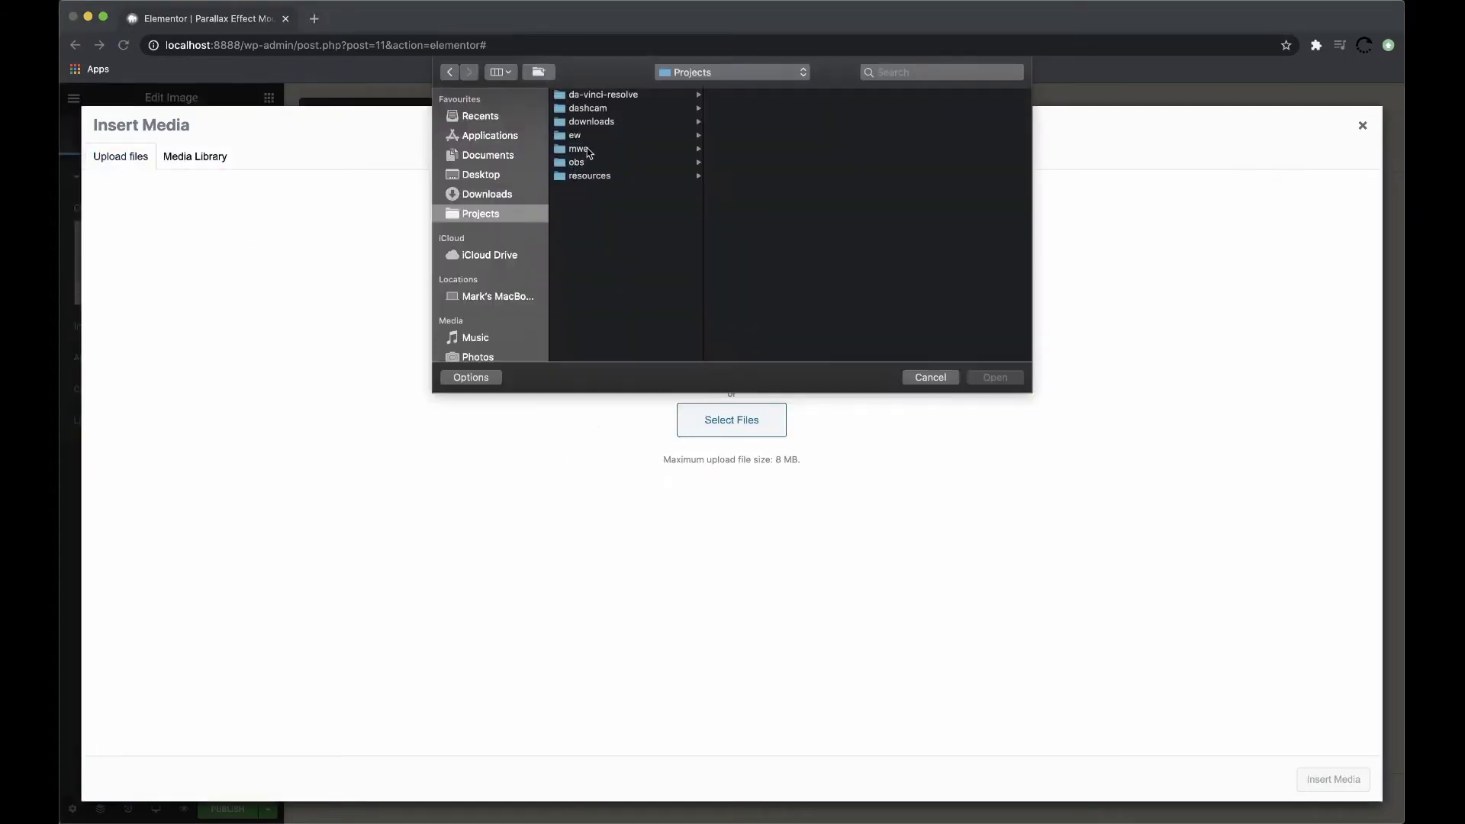
{"action": "left_click", "coordinate": [584, 150]}
{"action": "left_click", "coordinate": [742, 124]}
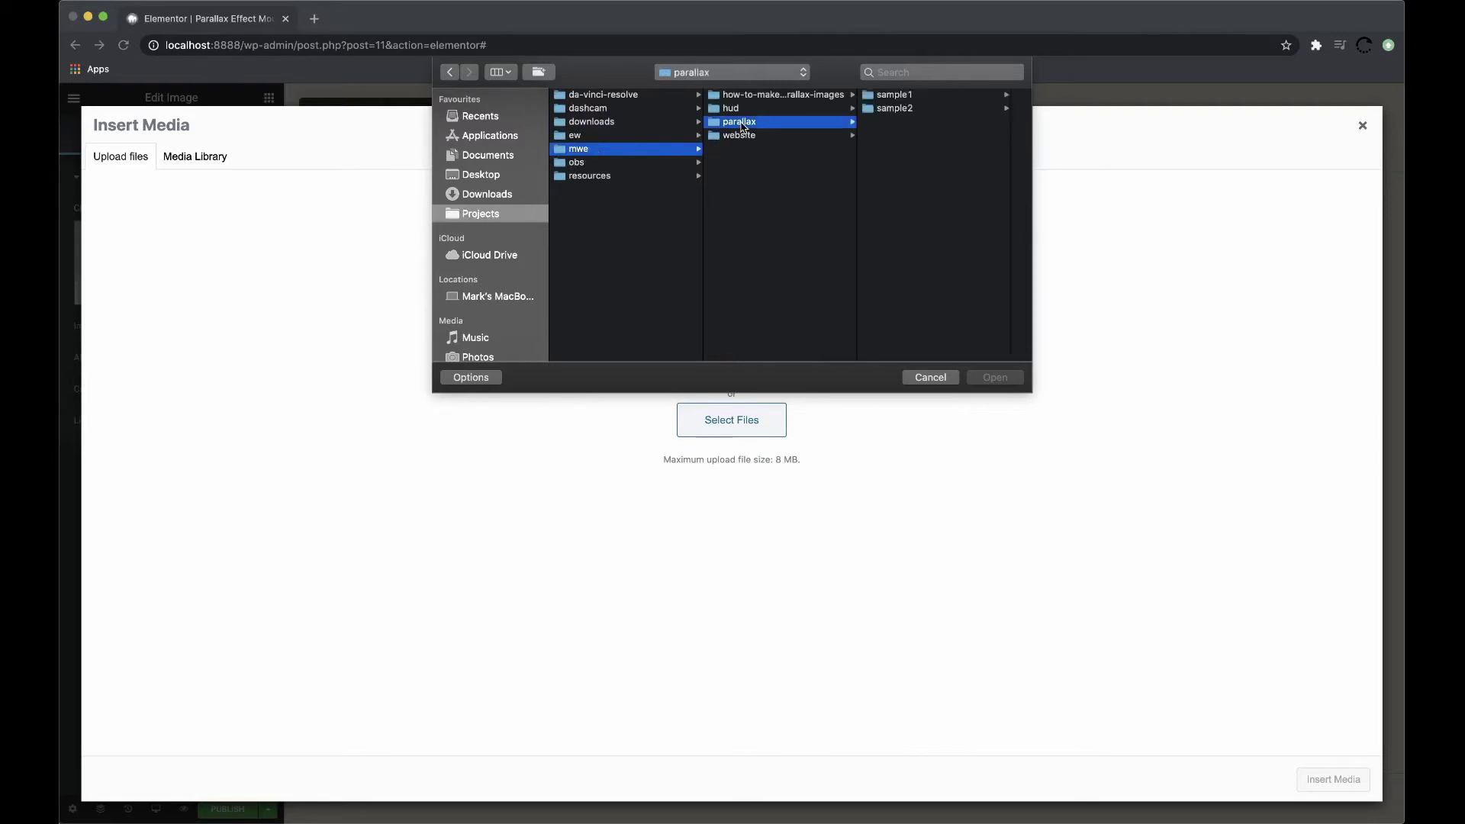
{"action": "left_click", "coordinate": [888, 108]}
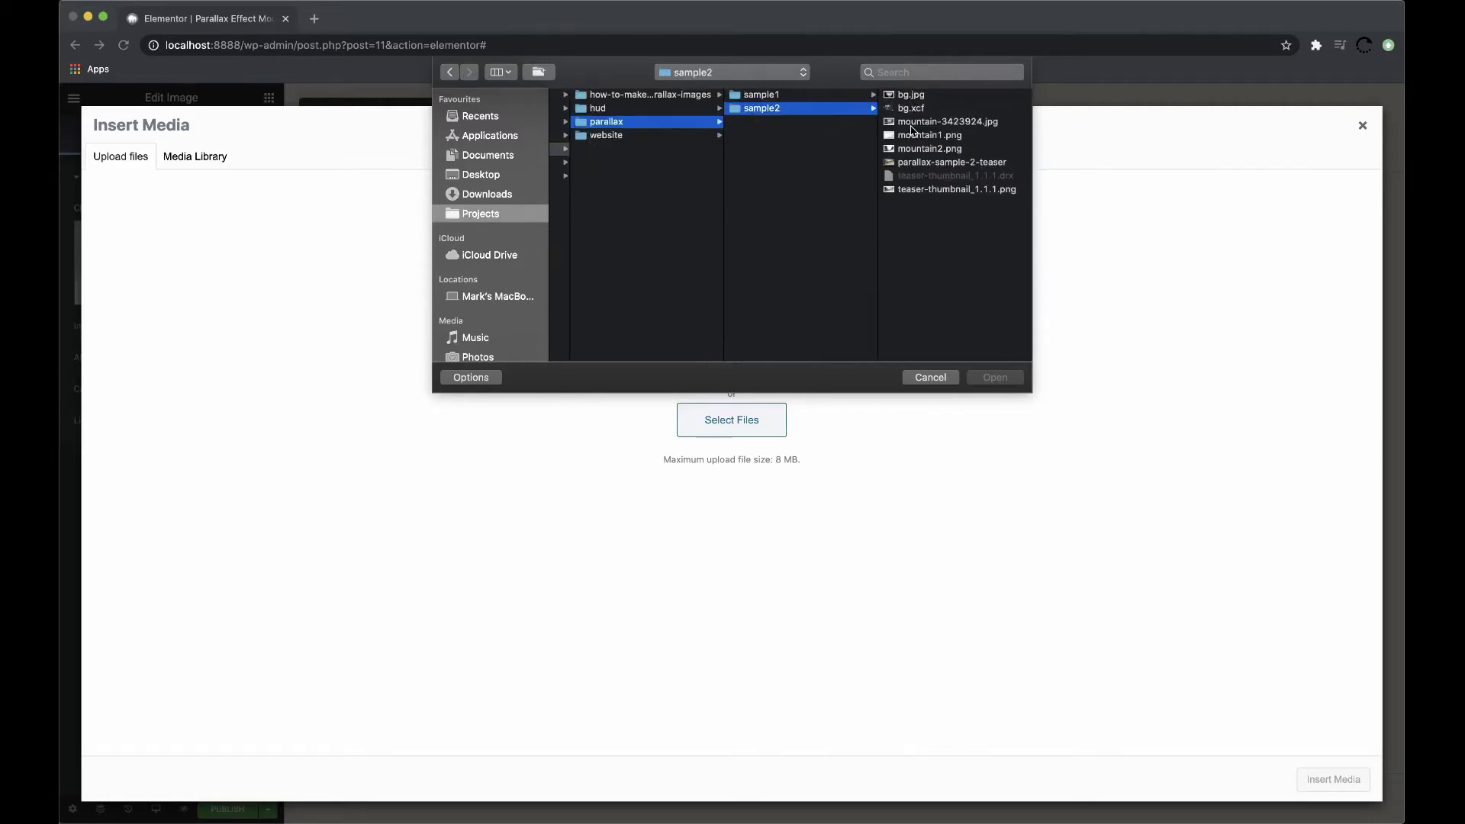
{"action": "left_click", "coordinate": [919, 96]}
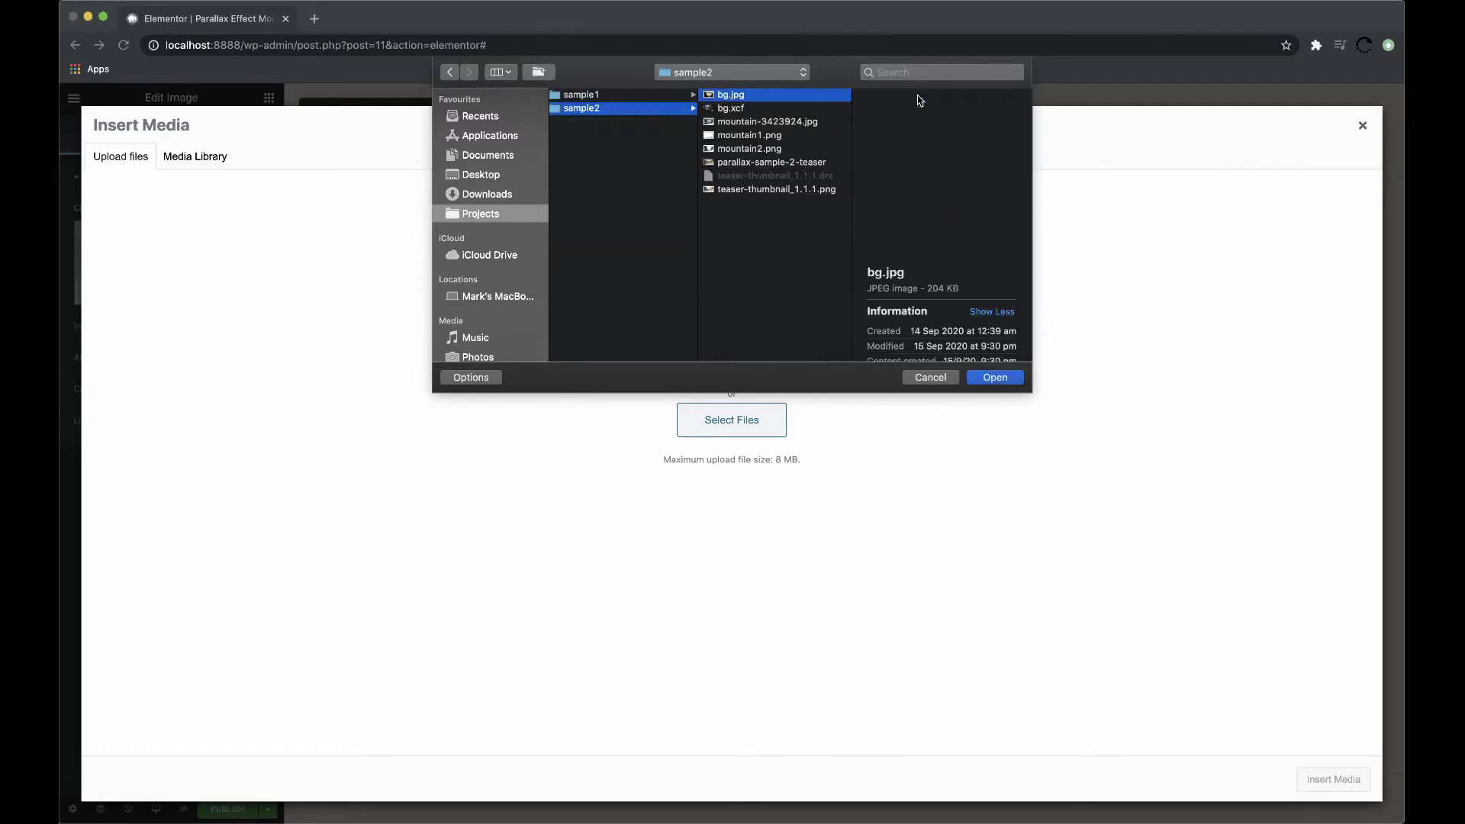
{"action": "left_click", "coordinate": [1001, 377]}
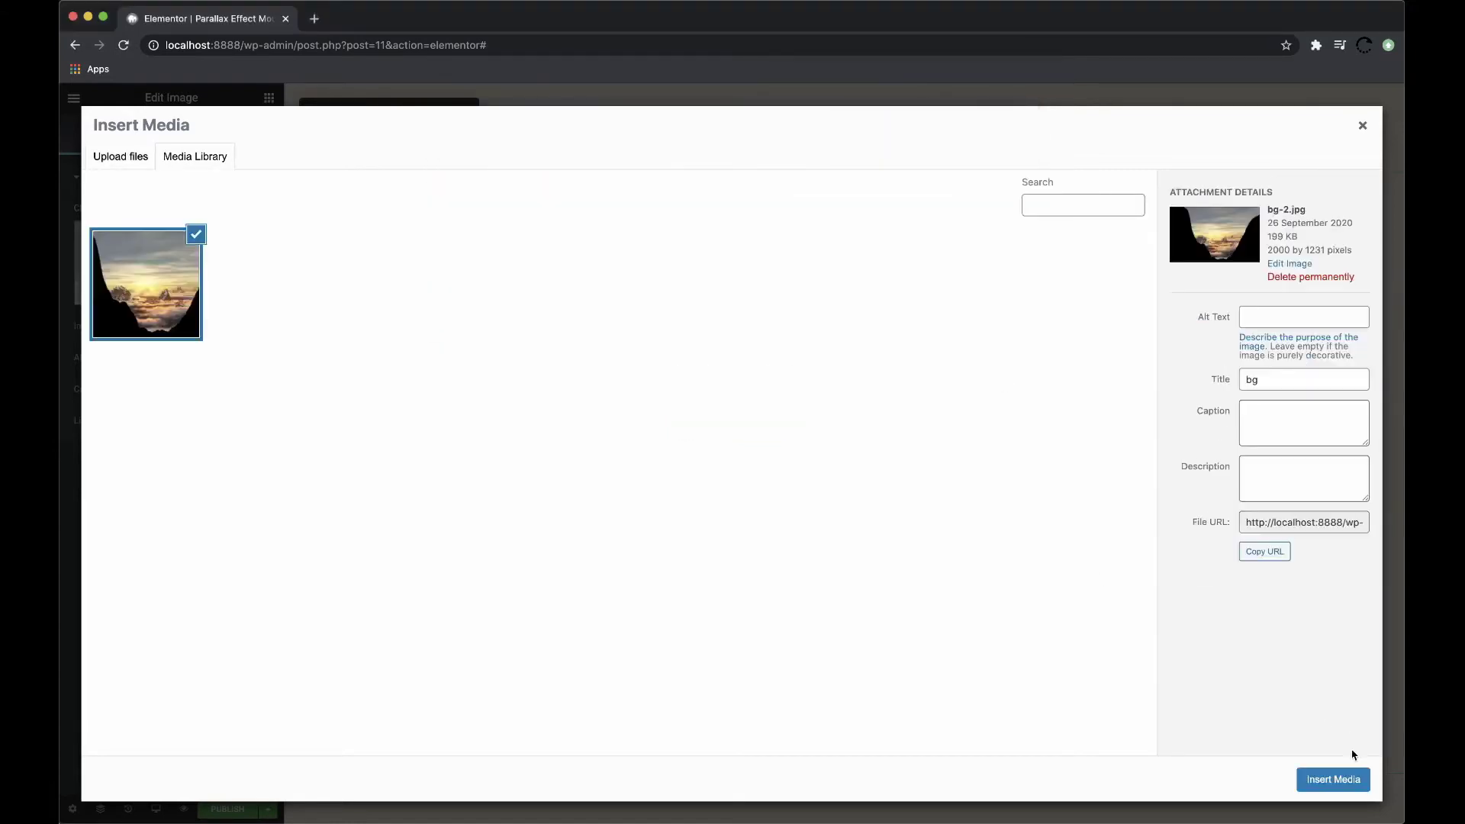
{"action": "left_click", "coordinate": [1341, 778]}
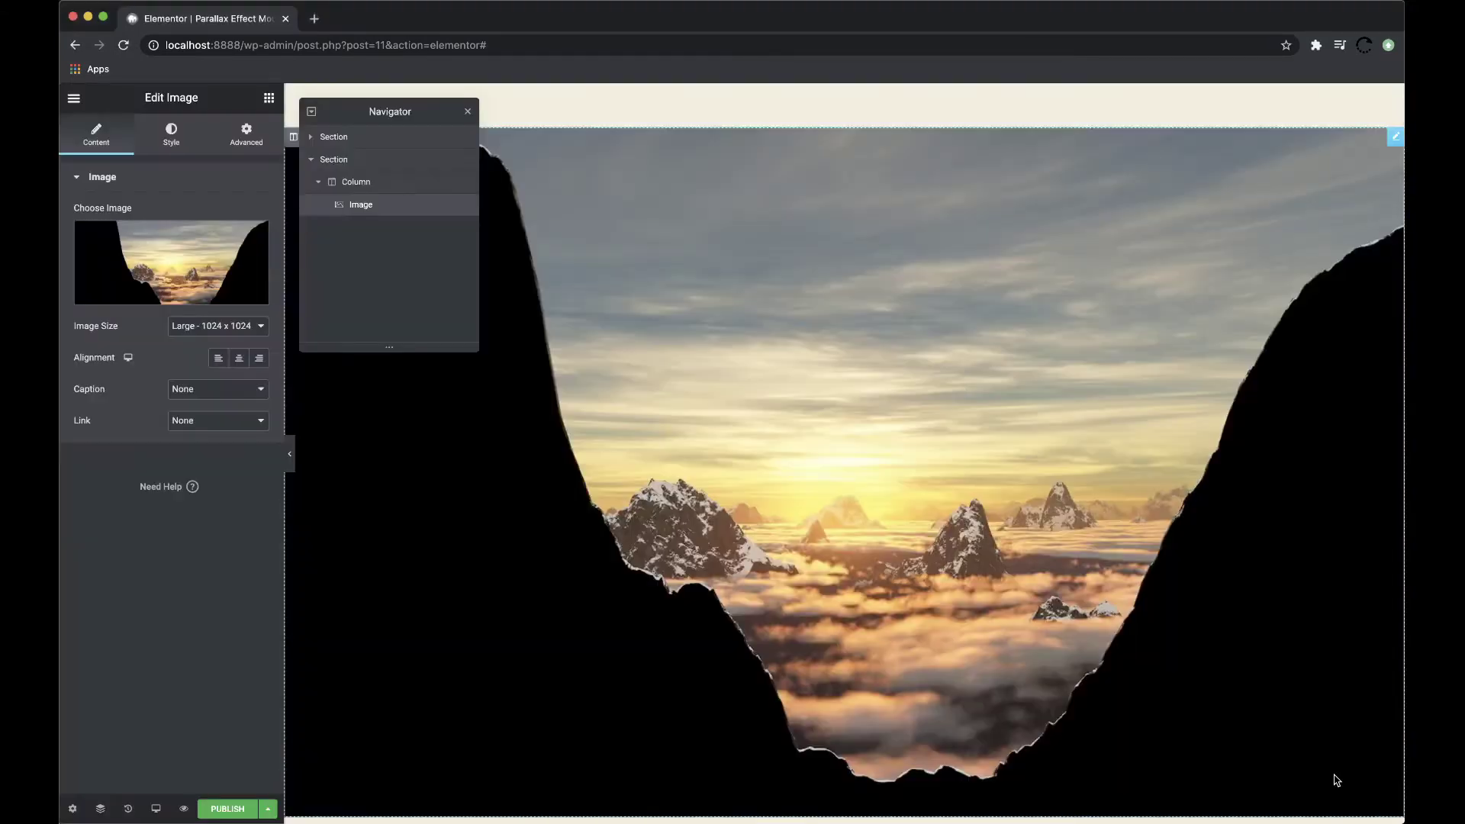
- Use the full-size image with width 130 and max width 150
{"action": "left_click", "coordinate": [221, 326]}
{"action": "left_click", "coordinate": [215, 393]}
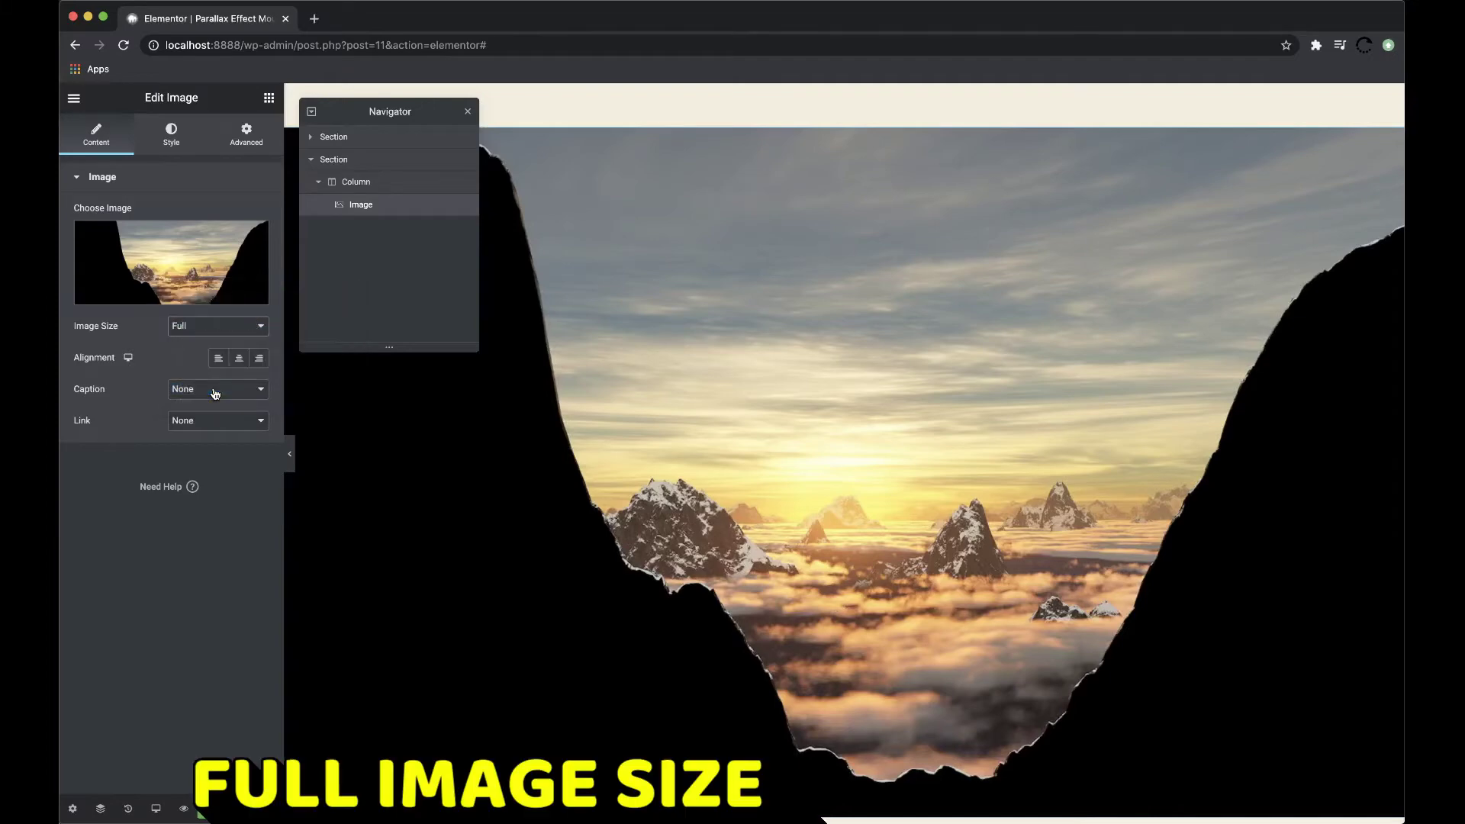
{"action": "left_click", "coordinate": [171, 135]}
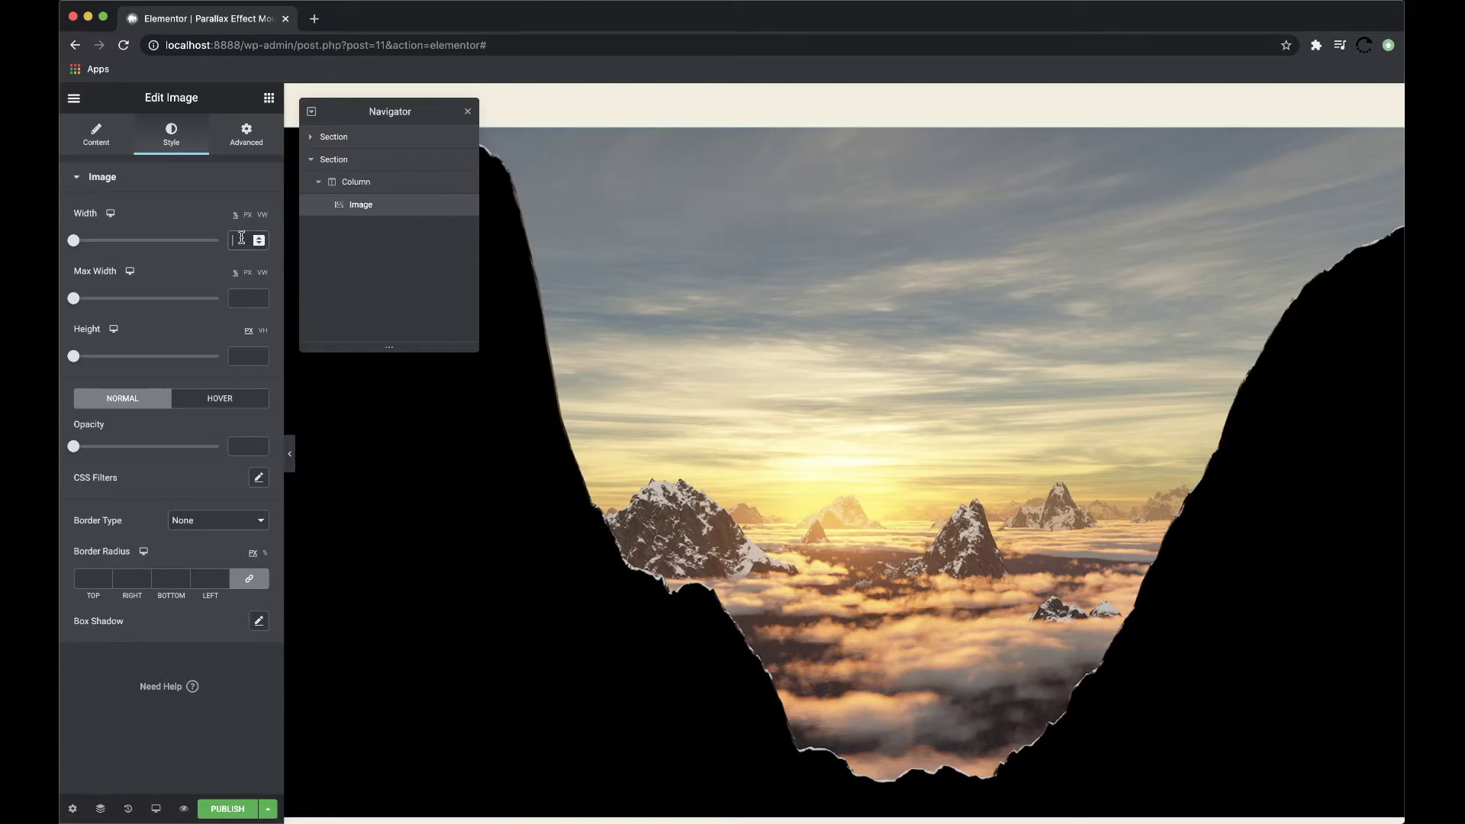
{"action": "type", "text": "130"}
{"action": "left_click", "coordinate": [240, 296]}
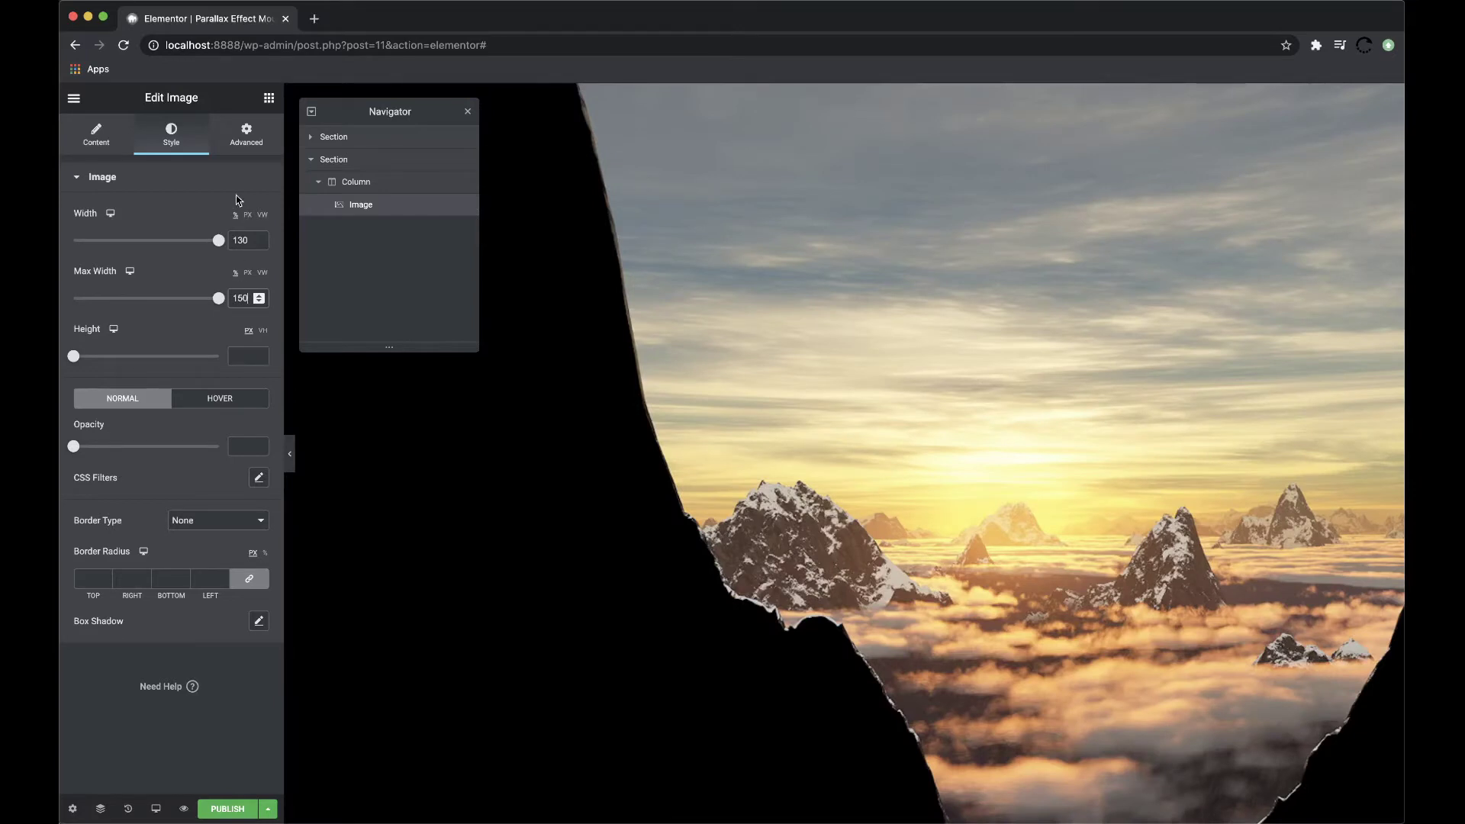
- Position the image absolutely at offsets about -321 horizontal and -693 vertical
{"action": "left_click", "coordinate": [241, 137]}
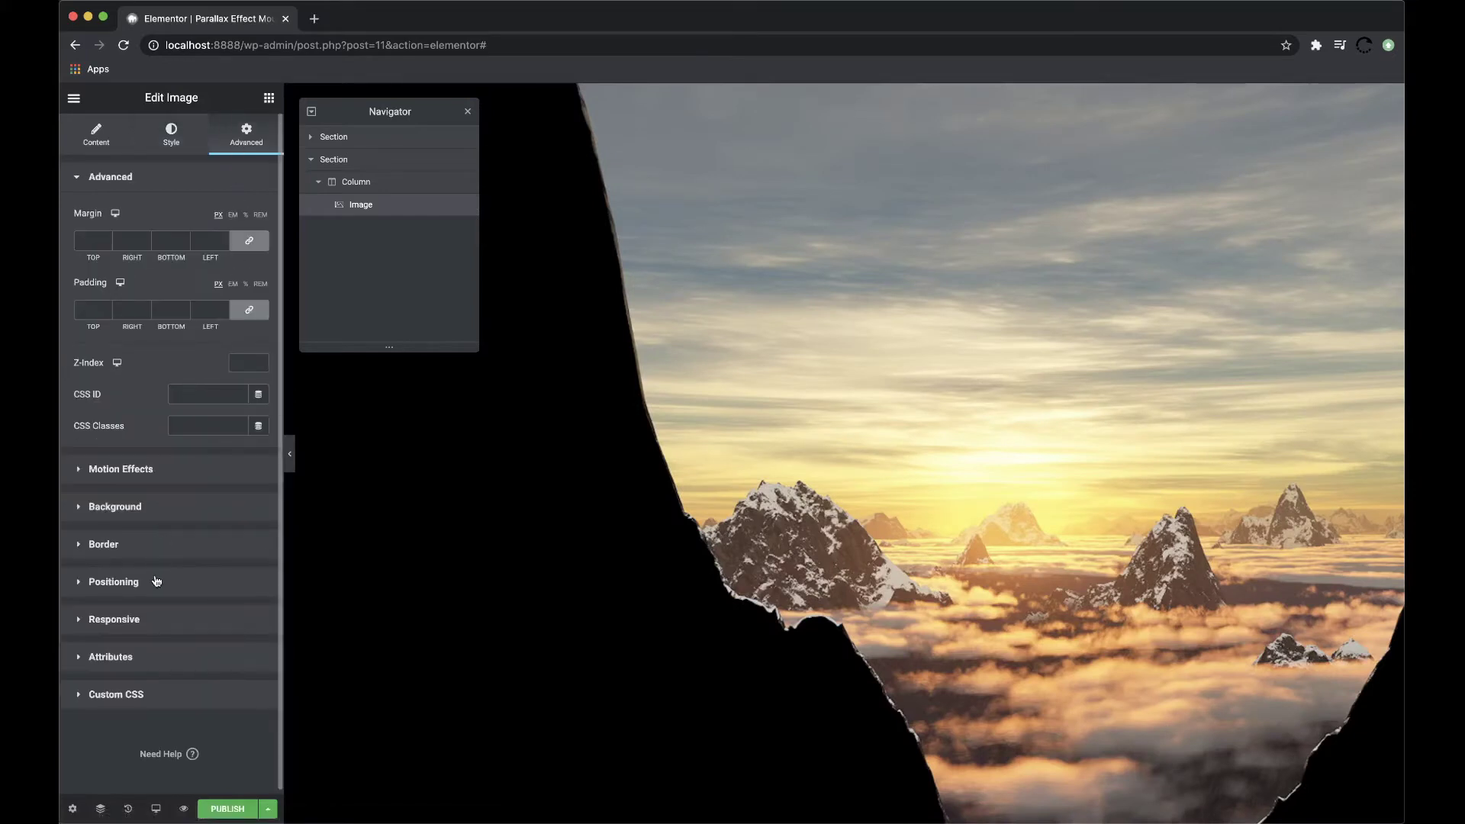
{"action": "left_click", "coordinate": [115, 581]}
{"action": "left_click", "coordinate": [201, 397]}
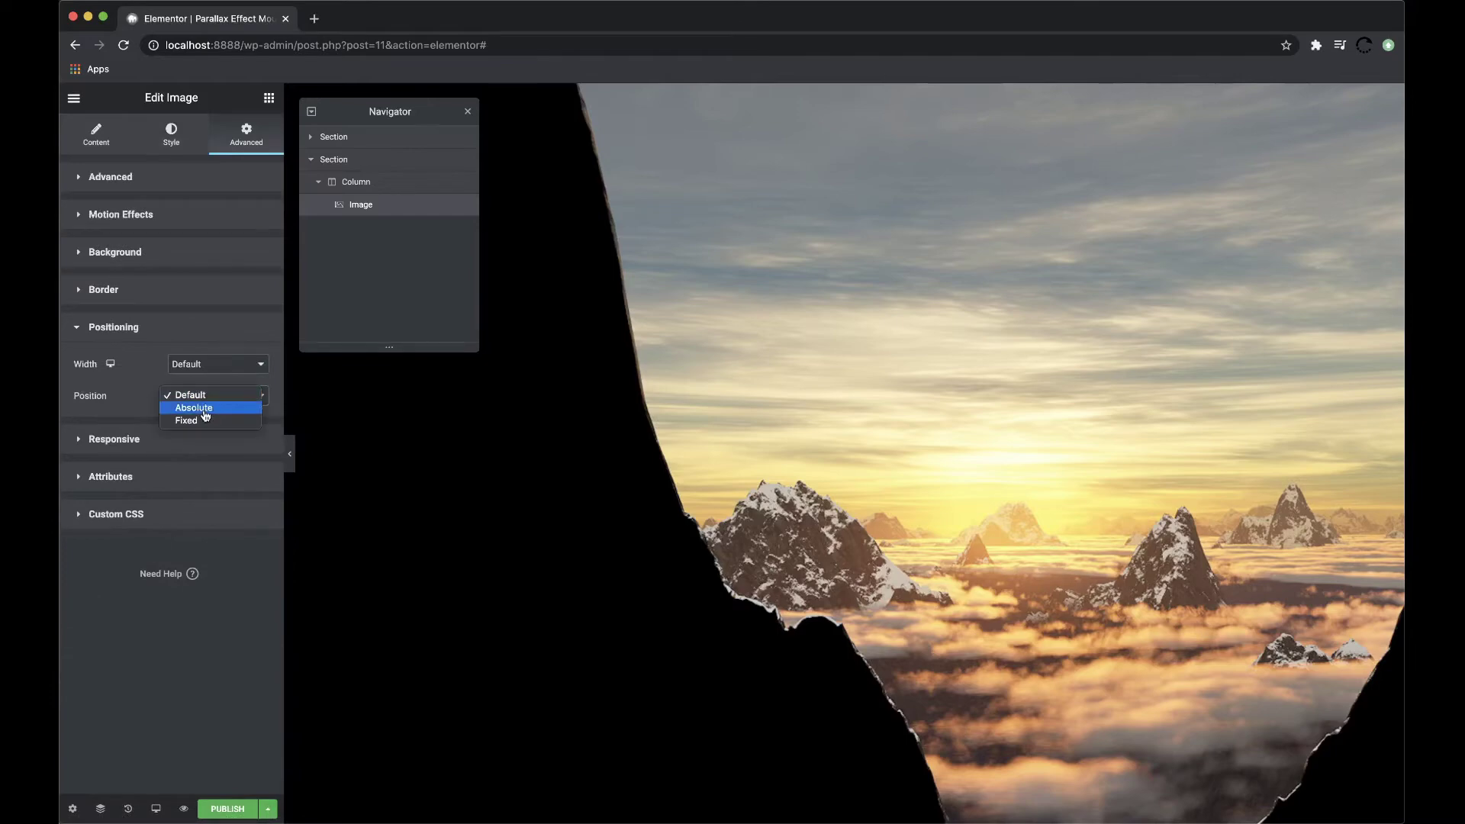
{"action": "left_click", "coordinate": [203, 407]}
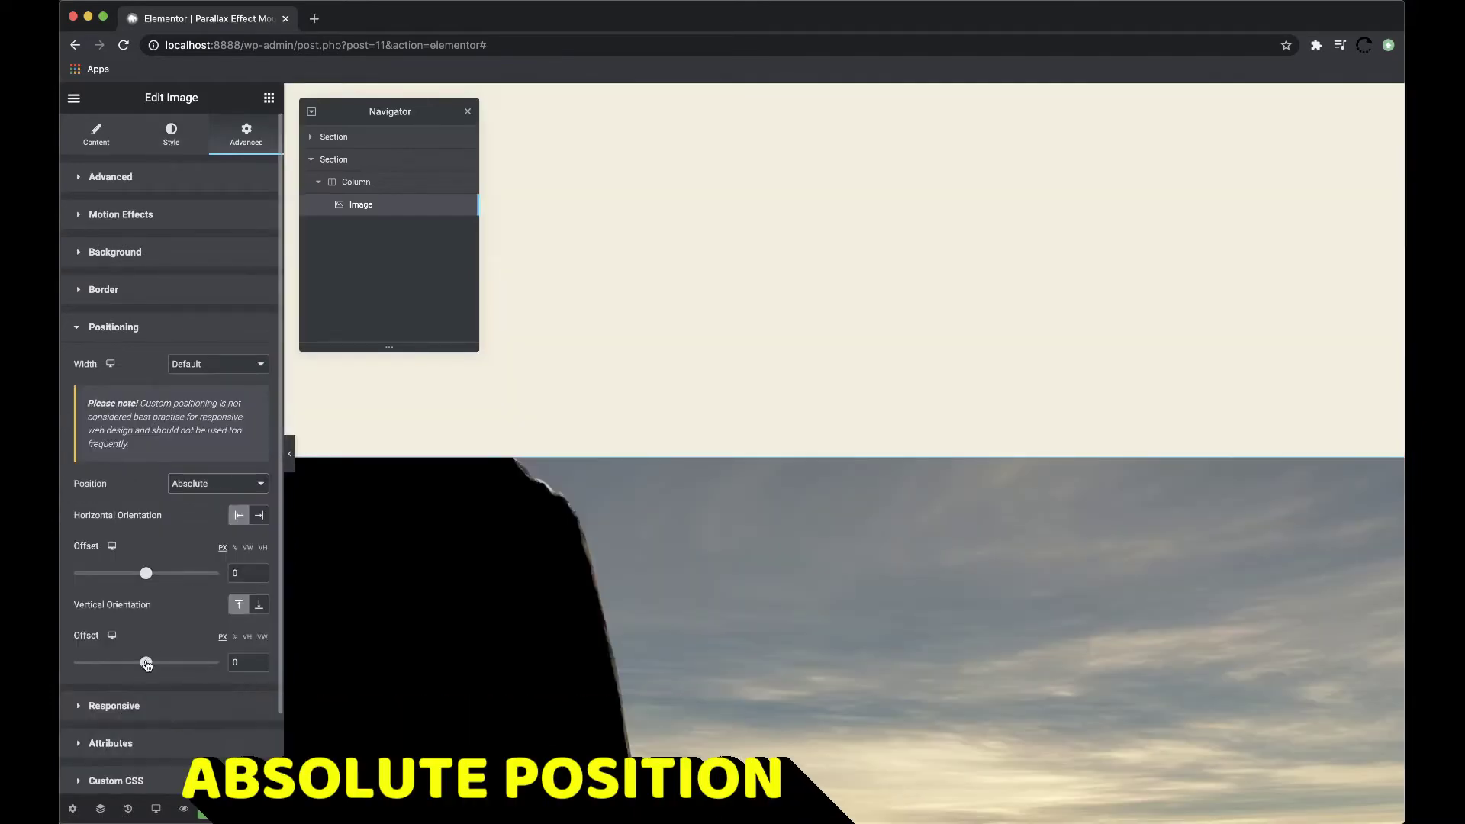
{"action": "left_click_drag", "start_coordinate": [146, 662], "coordinate": [96, 662]}
{"action": "left_click_drag", "start_coordinate": [146, 573], "coordinate": [123, 579]}
- Turn on Scrolling Effects and extend the Blur viewport range to about 85%
{"action": "left_click", "coordinate": [205, 214]}
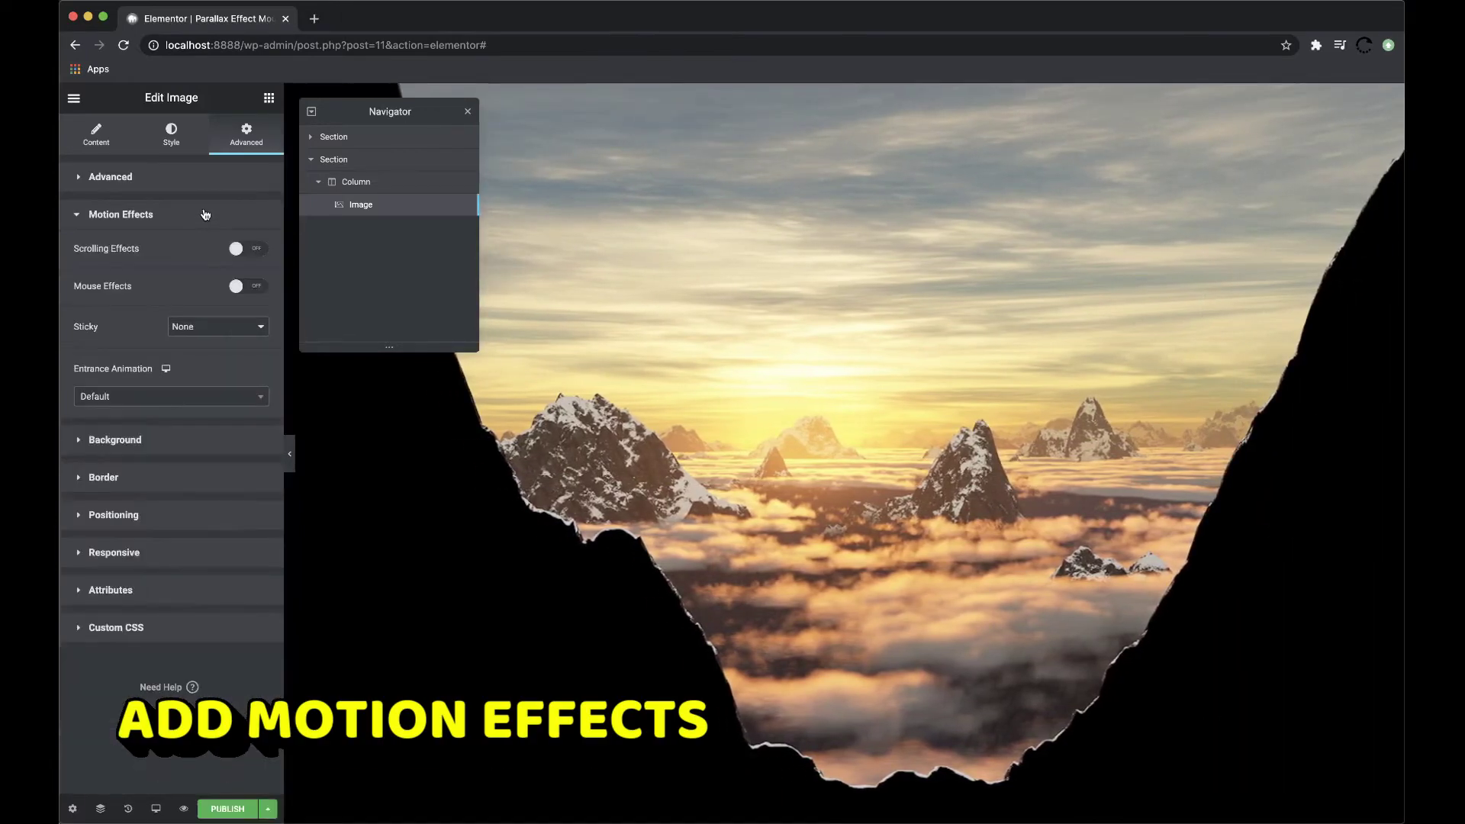
{"action": "left_click", "coordinate": [248, 250]}
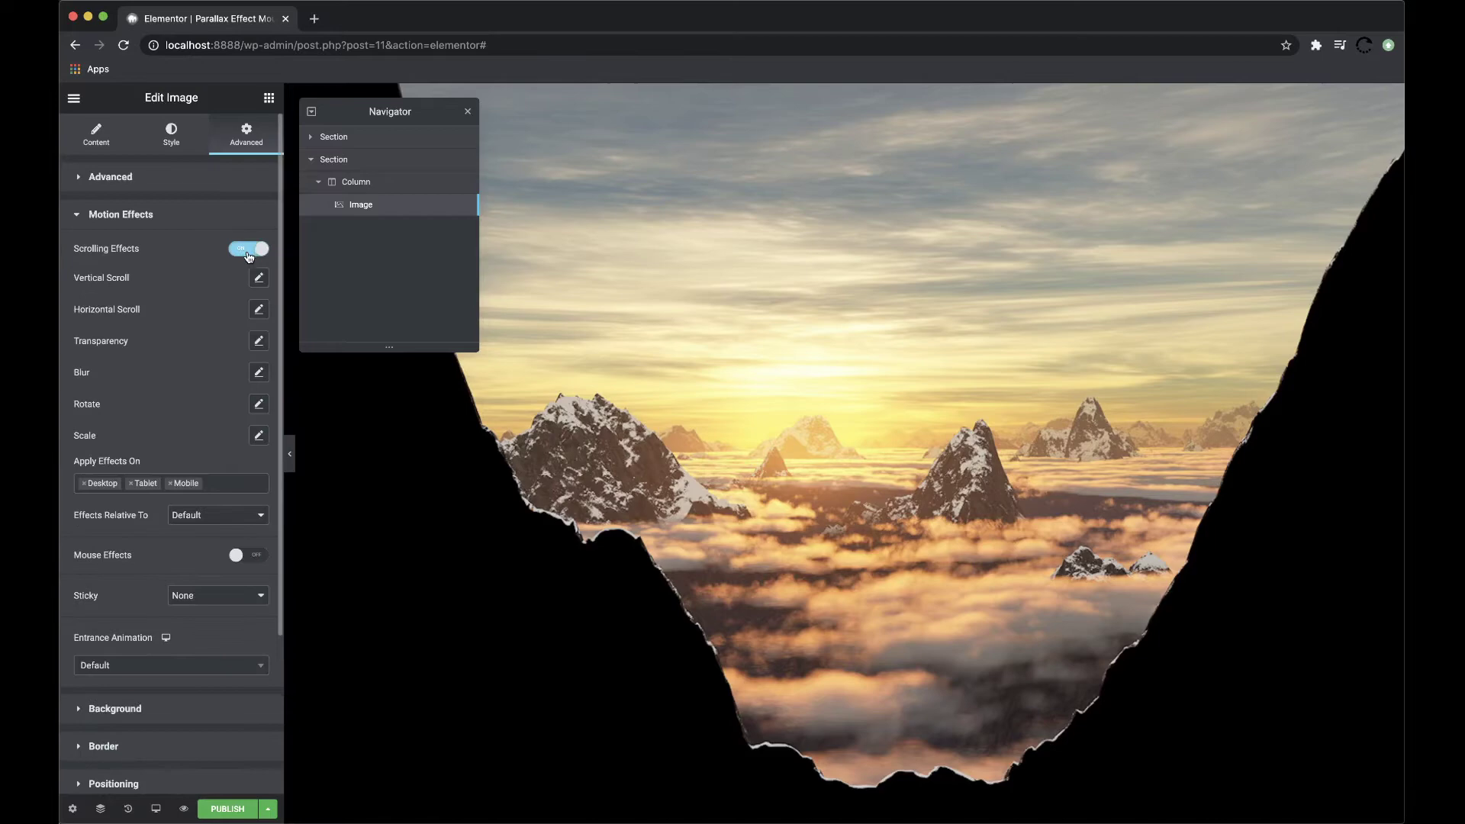
{"action": "left_click", "coordinate": [259, 373]}
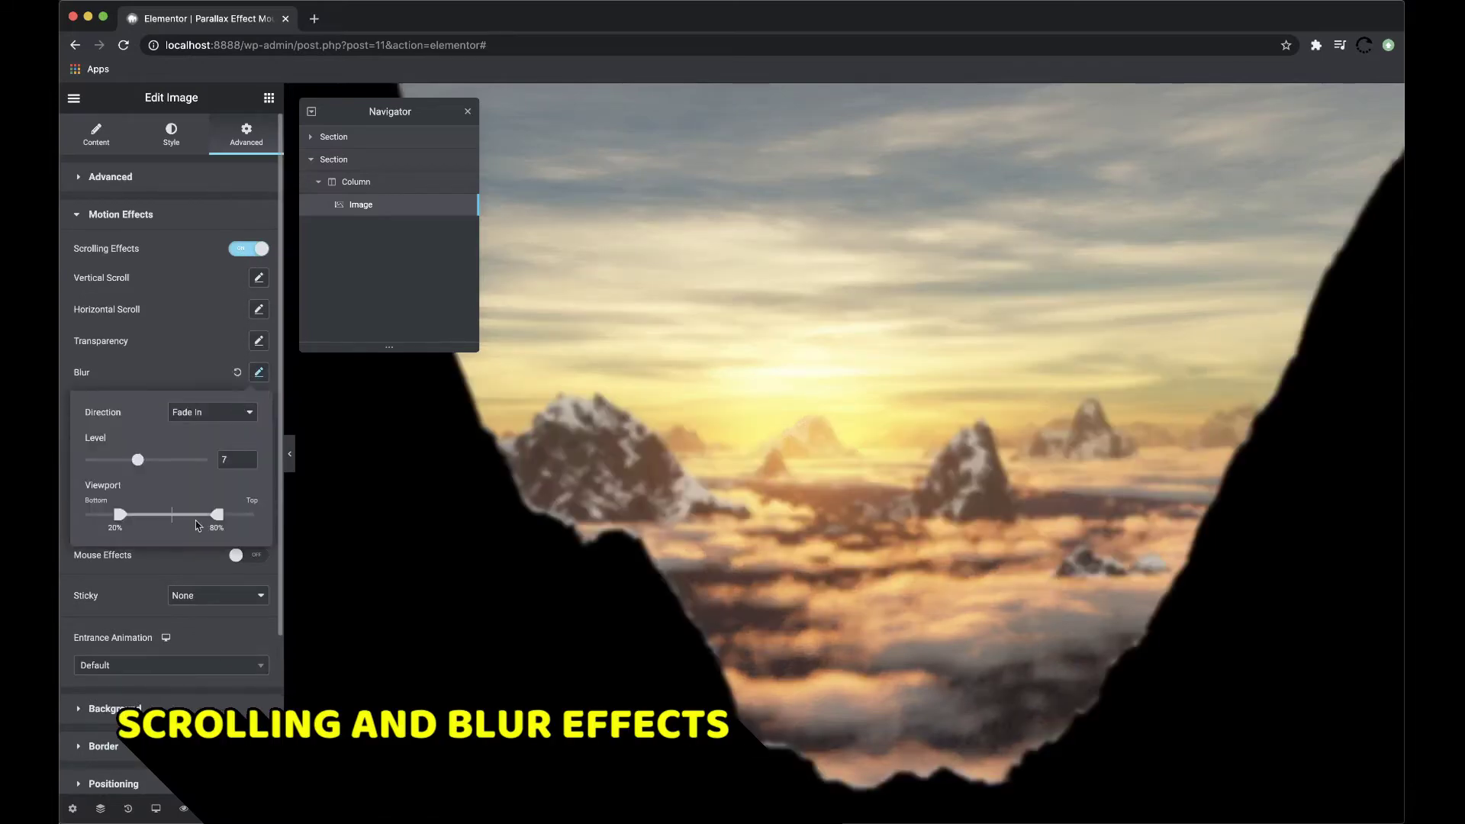
{"action": "left_click", "coordinate": [67, 517]}
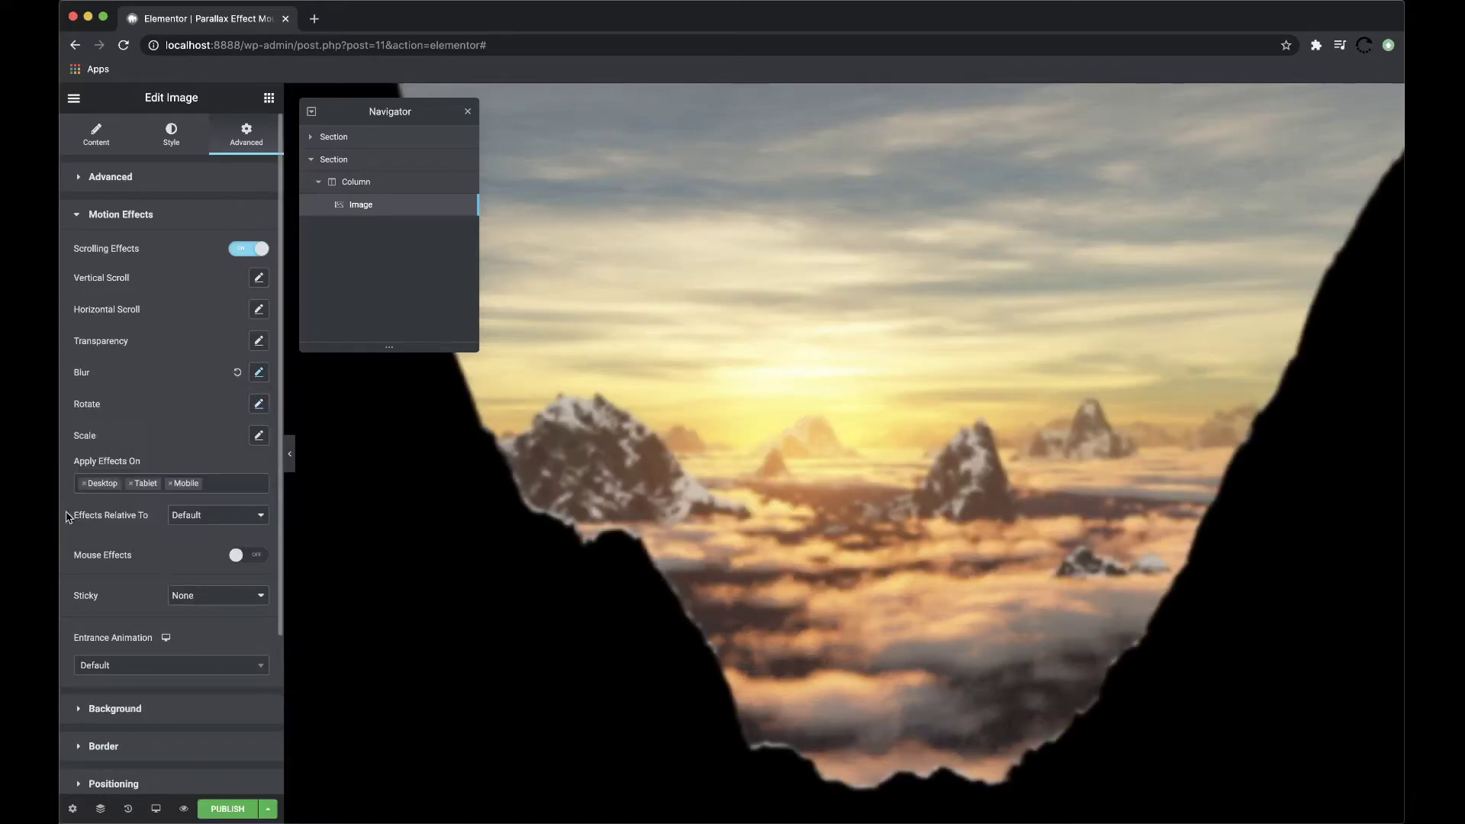
{"action": "left_click", "coordinate": [259, 373]}
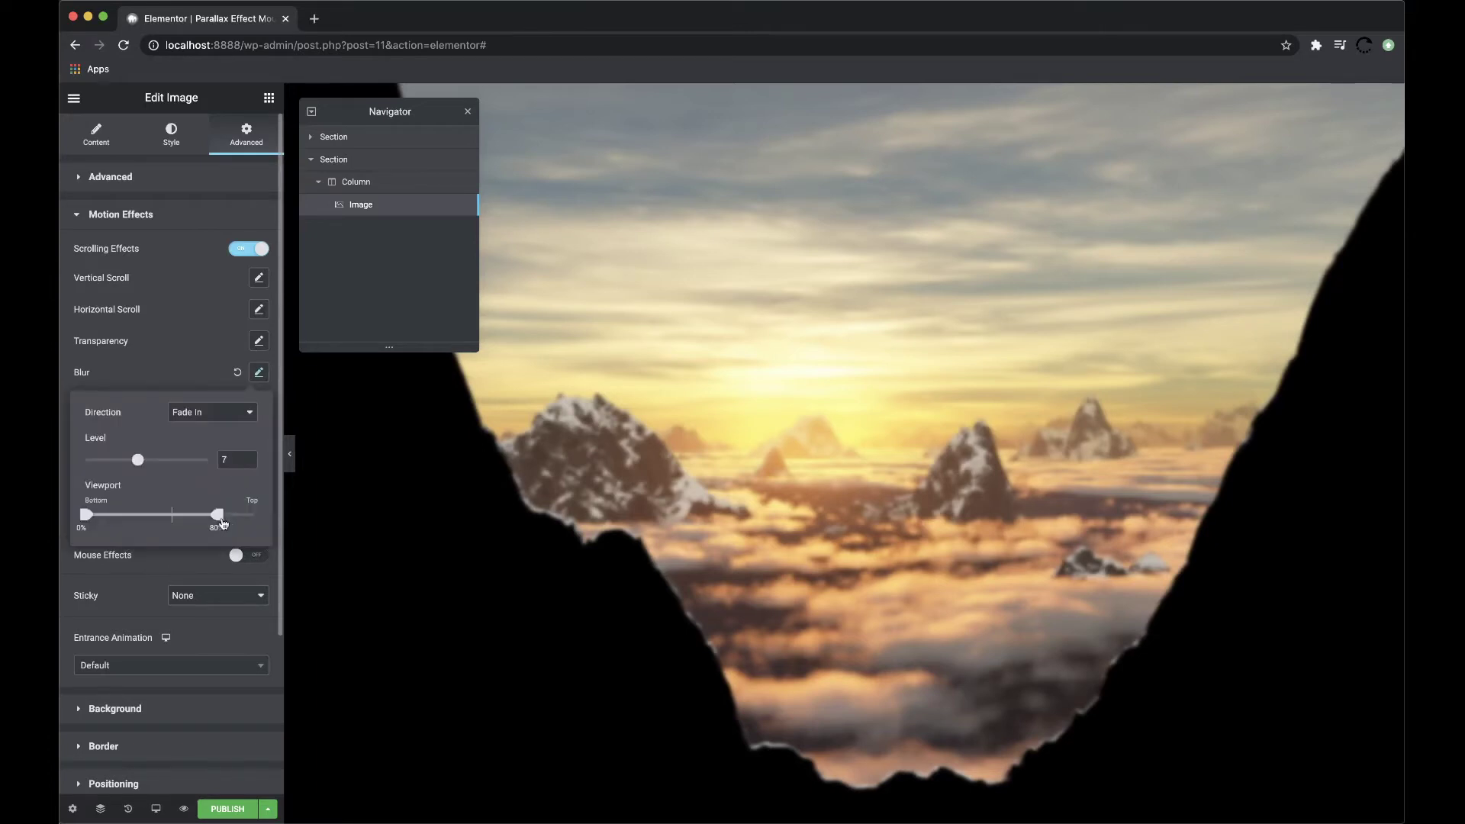
{"action": "left_click_drag", "start_coordinate": [221, 520], "coordinate": [236, 523]}
{"action": "left_click", "coordinate": [257, 373]}
- Set the Scale effect speed to 2 with a 0–100% viewport
{"action": "left_click", "coordinate": [258, 436]}
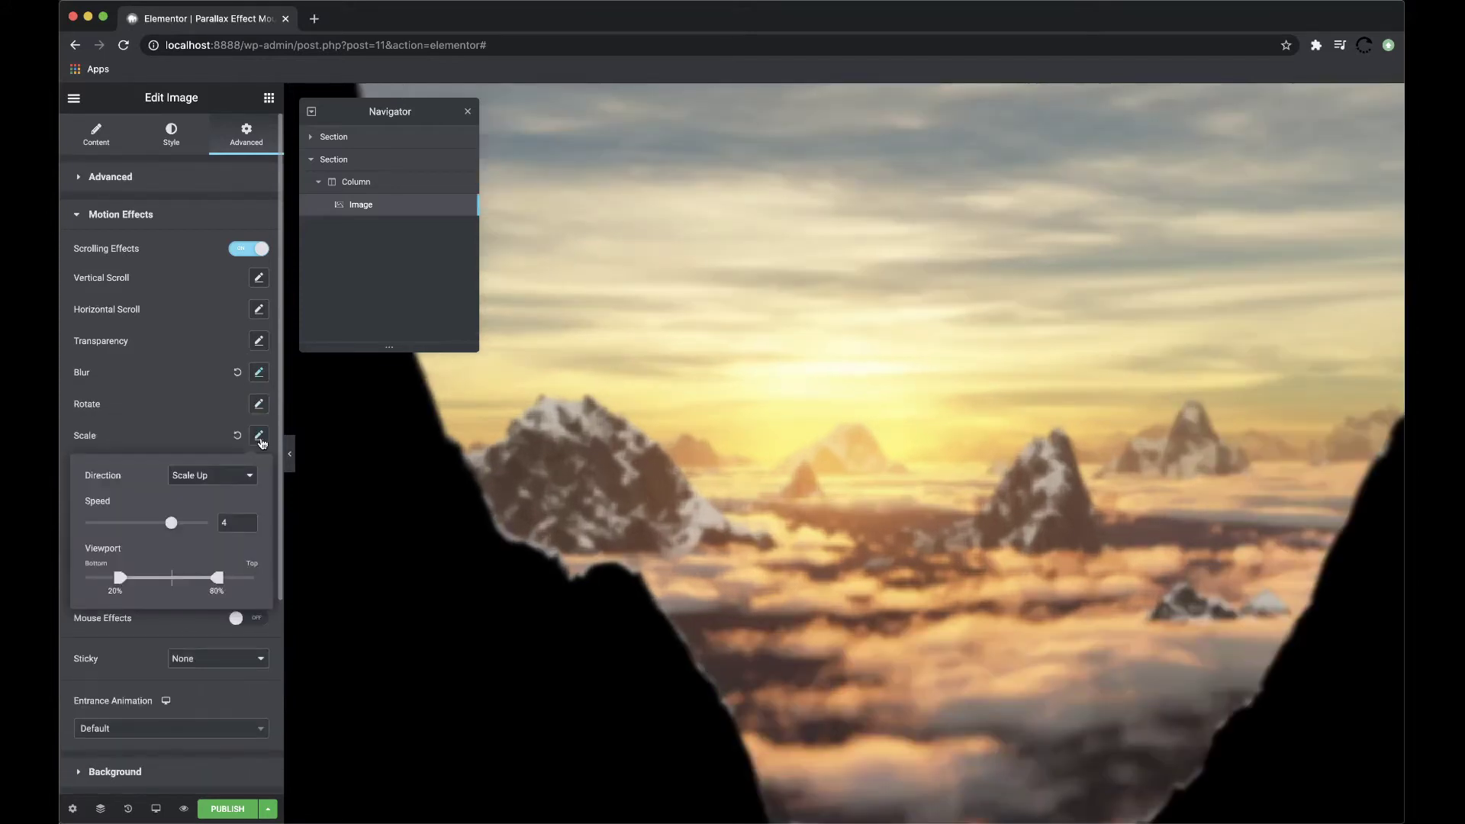
{"action": "double_click", "coordinate": [227, 523]}
{"action": "type", "text": "2"}
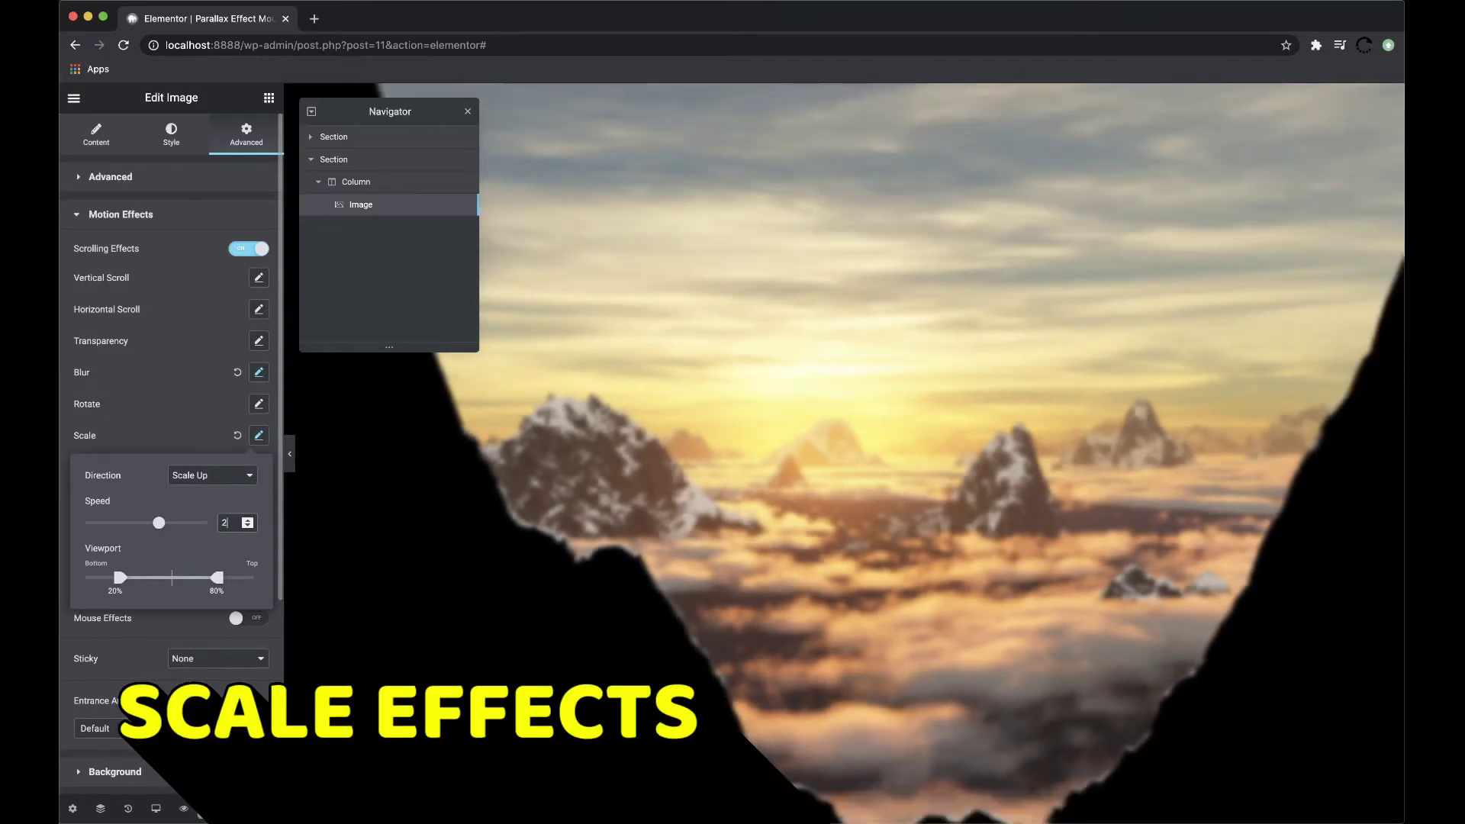
{"action": "left_click_drag", "start_coordinate": [220, 580], "coordinate": [267, 581]}
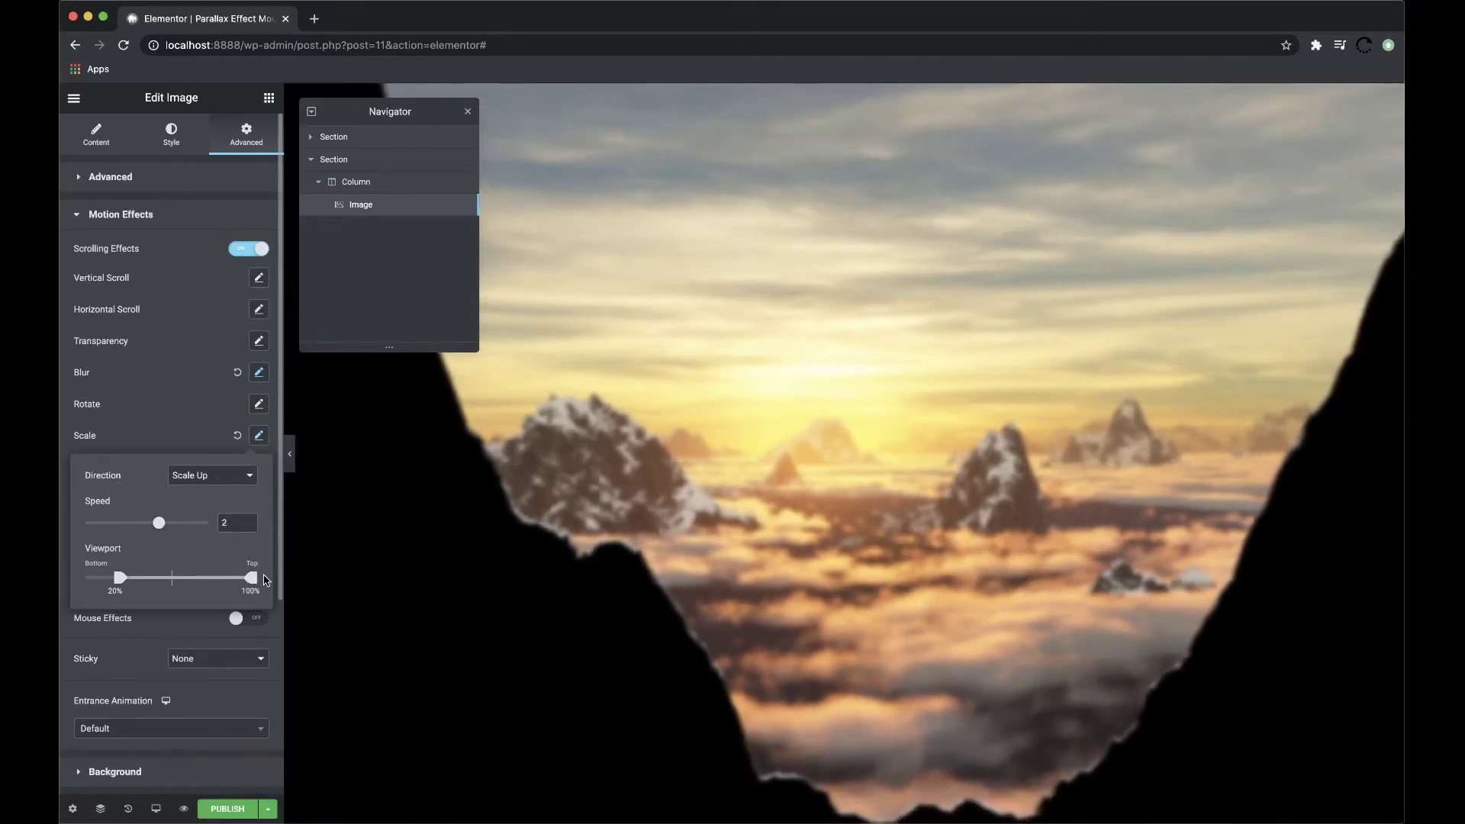
{"action": "left_click_drag", "start_coordinate": [124, 582], "coordinate": [74, 579]}
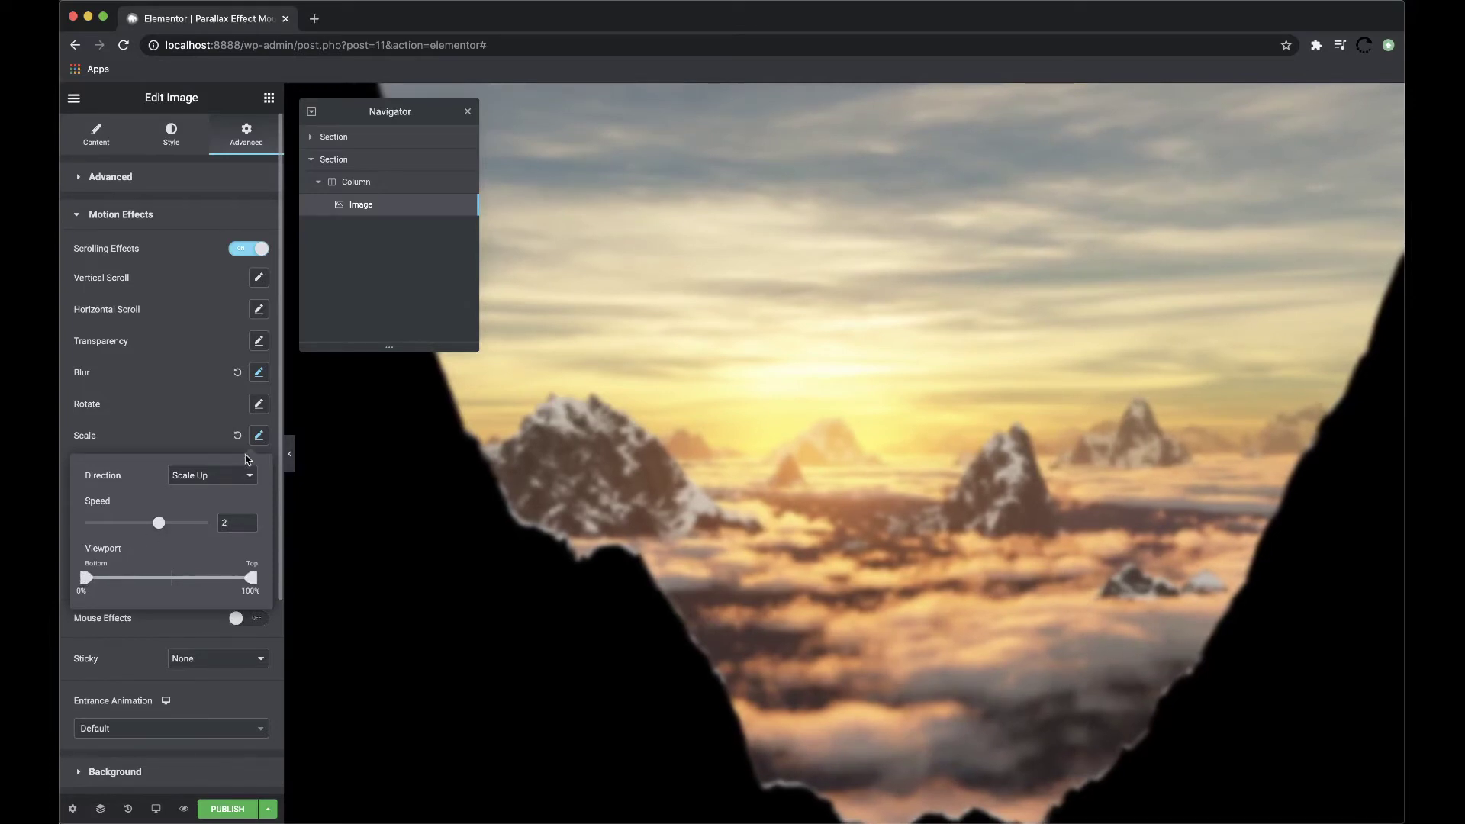
{"action": "left_click", "coordinate": [259, 435]}
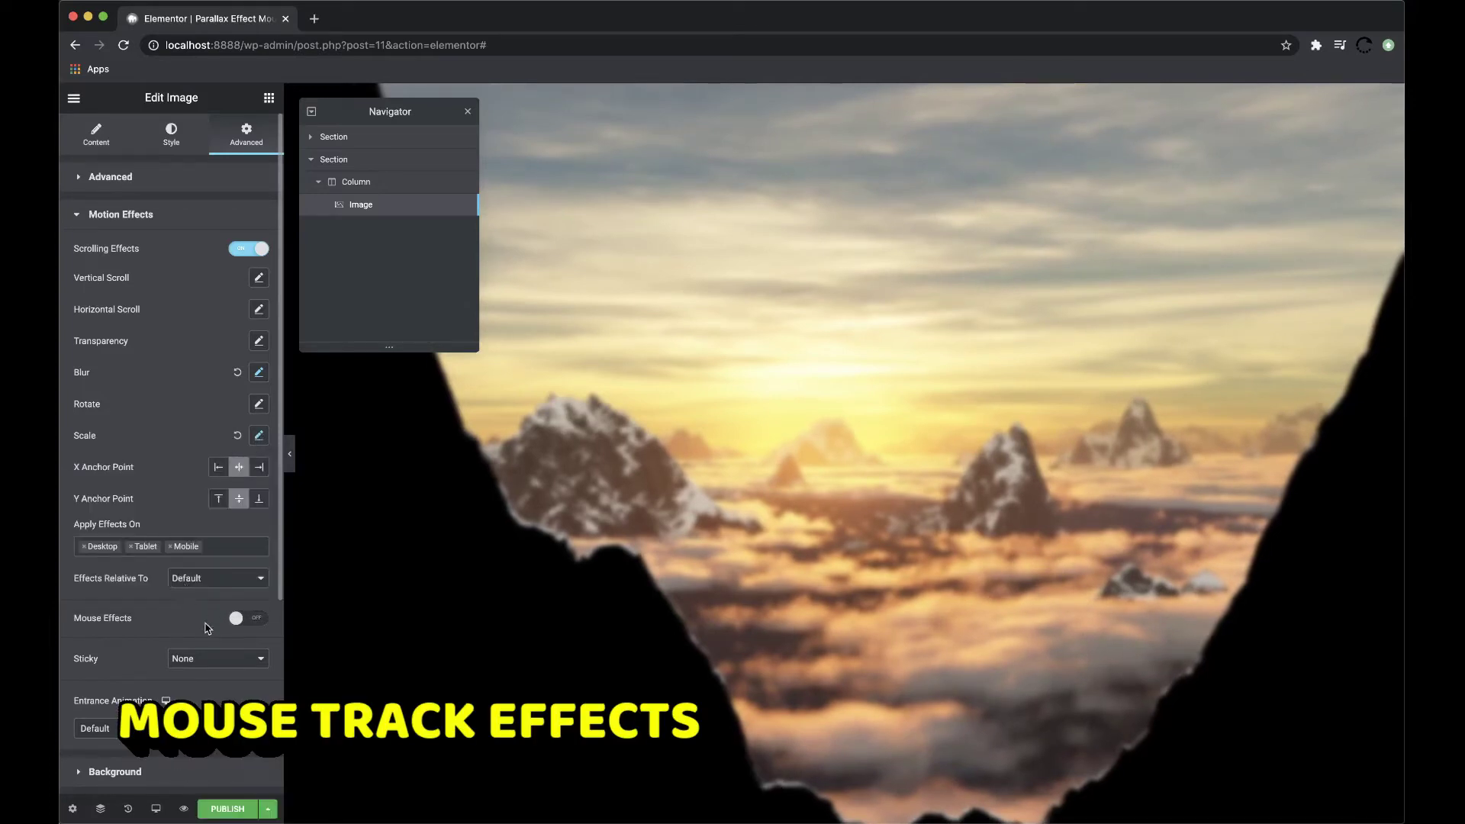
- Enable Mouse Effects and begin setting the Mouse Track speed to 0.3
{"action": "left_click", "coordinate": [248, 618]}
{"action": "left_click", "coordinate": [258, 646]}
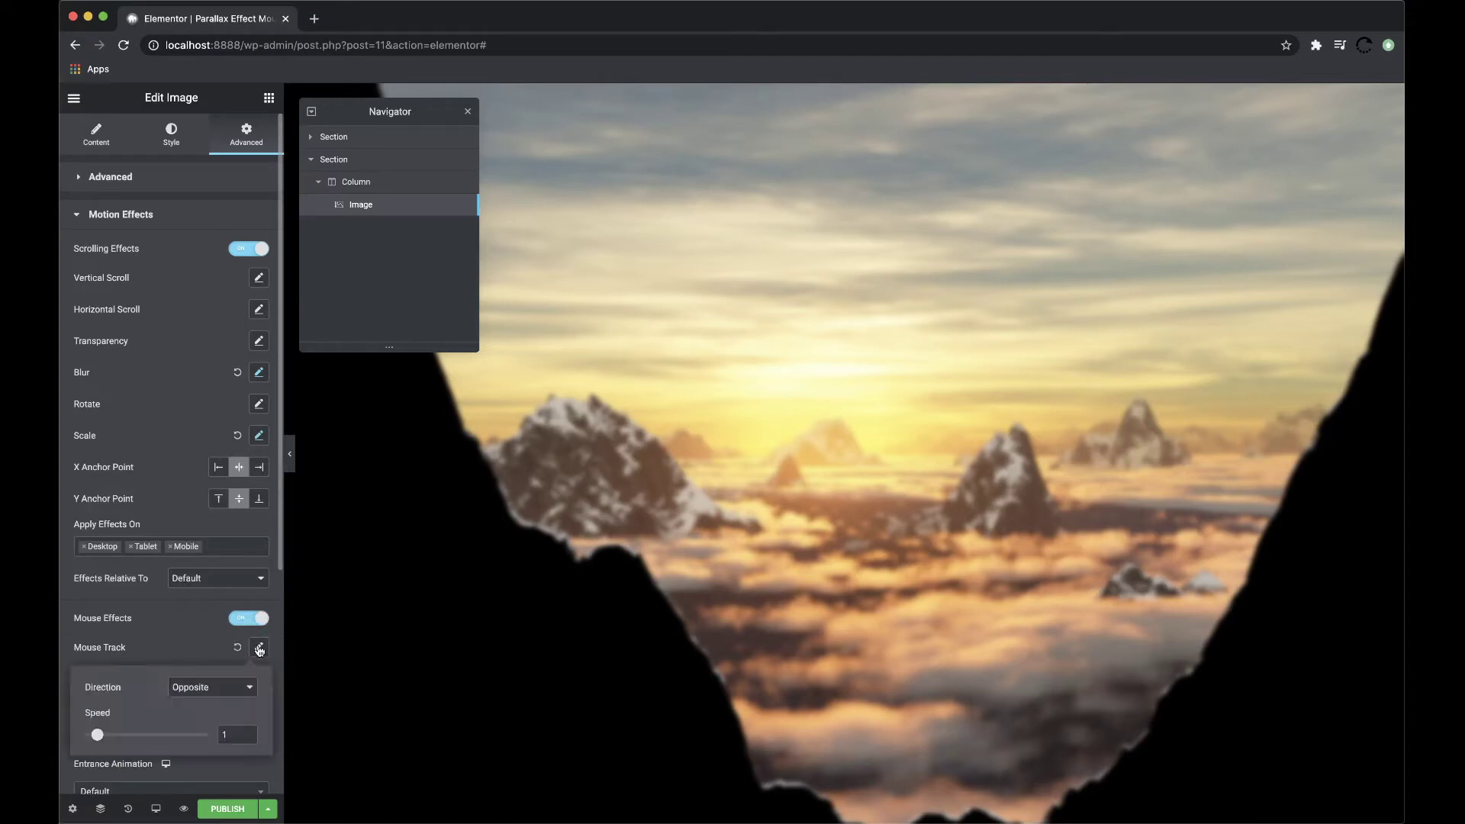
{"action": "left_click", "coordinate": [221, 736]}
{"action": "key", "text": "BackSpace"}
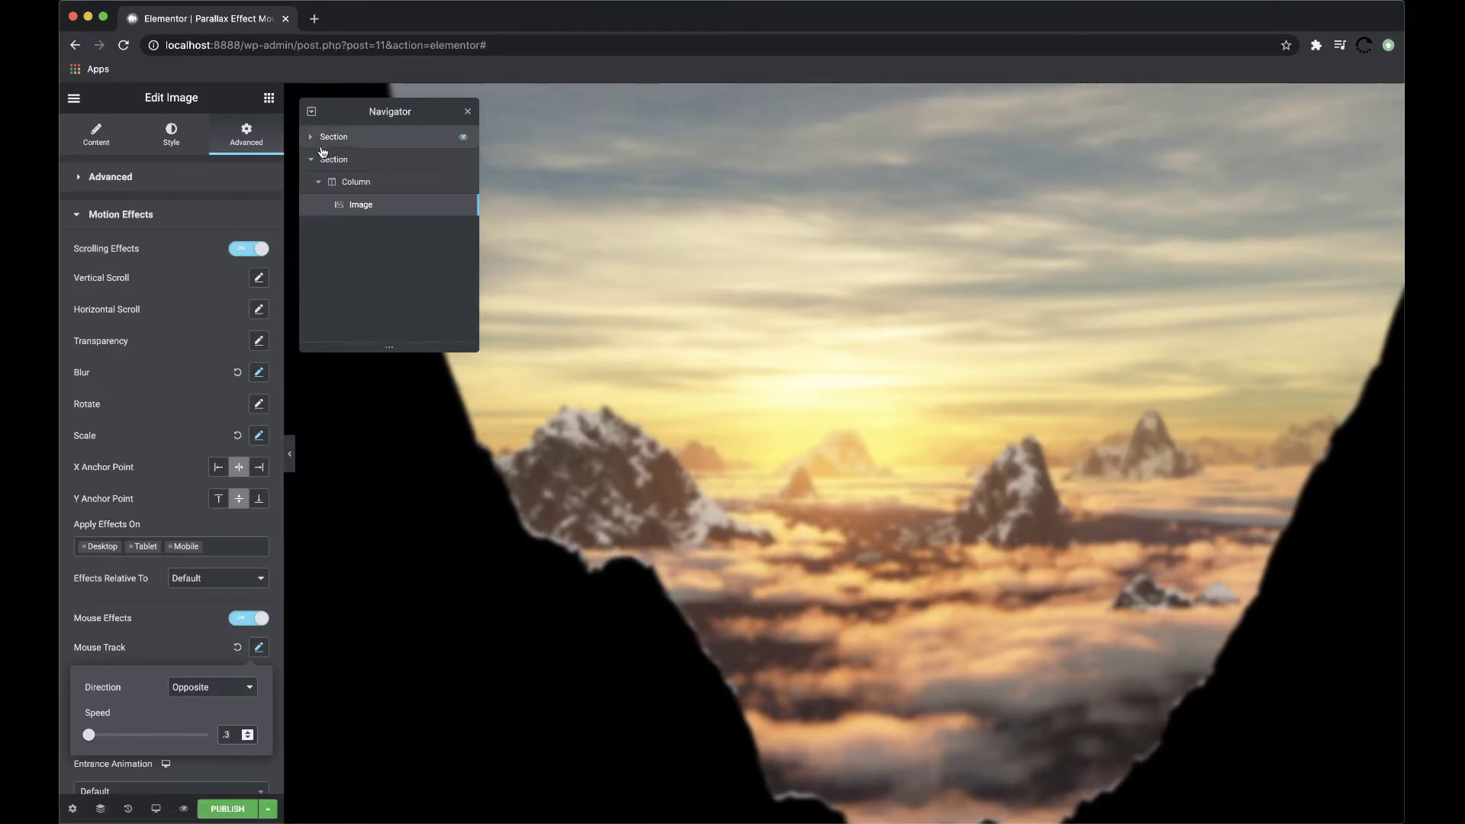
- Duplicate the image layer and swap its picture for an uploaded mountain2.png
{"action": "right_click", "coordinate": [444, 208]}
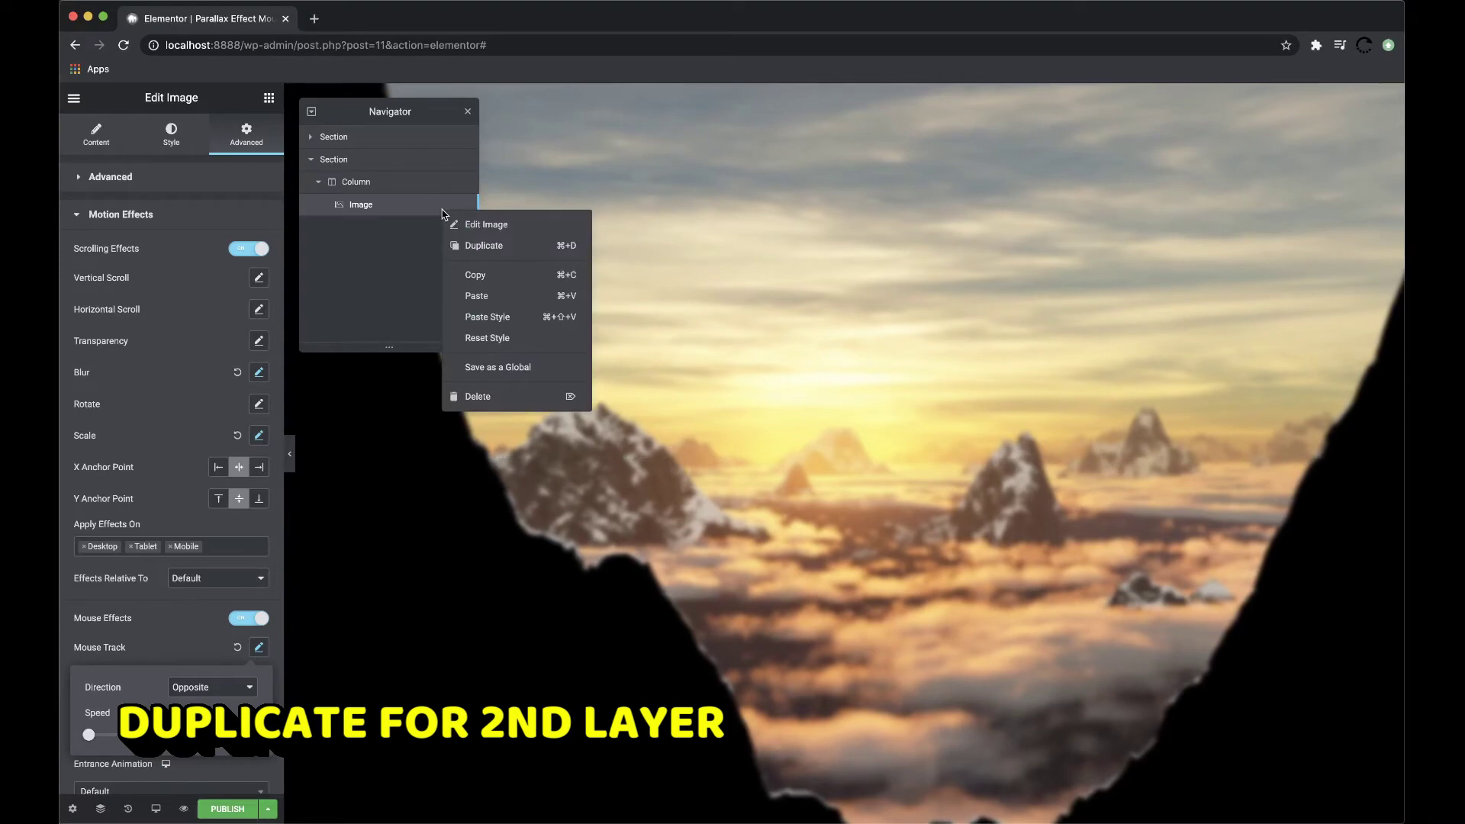
{"action": "left_click", "coordinate": [476, 248]}
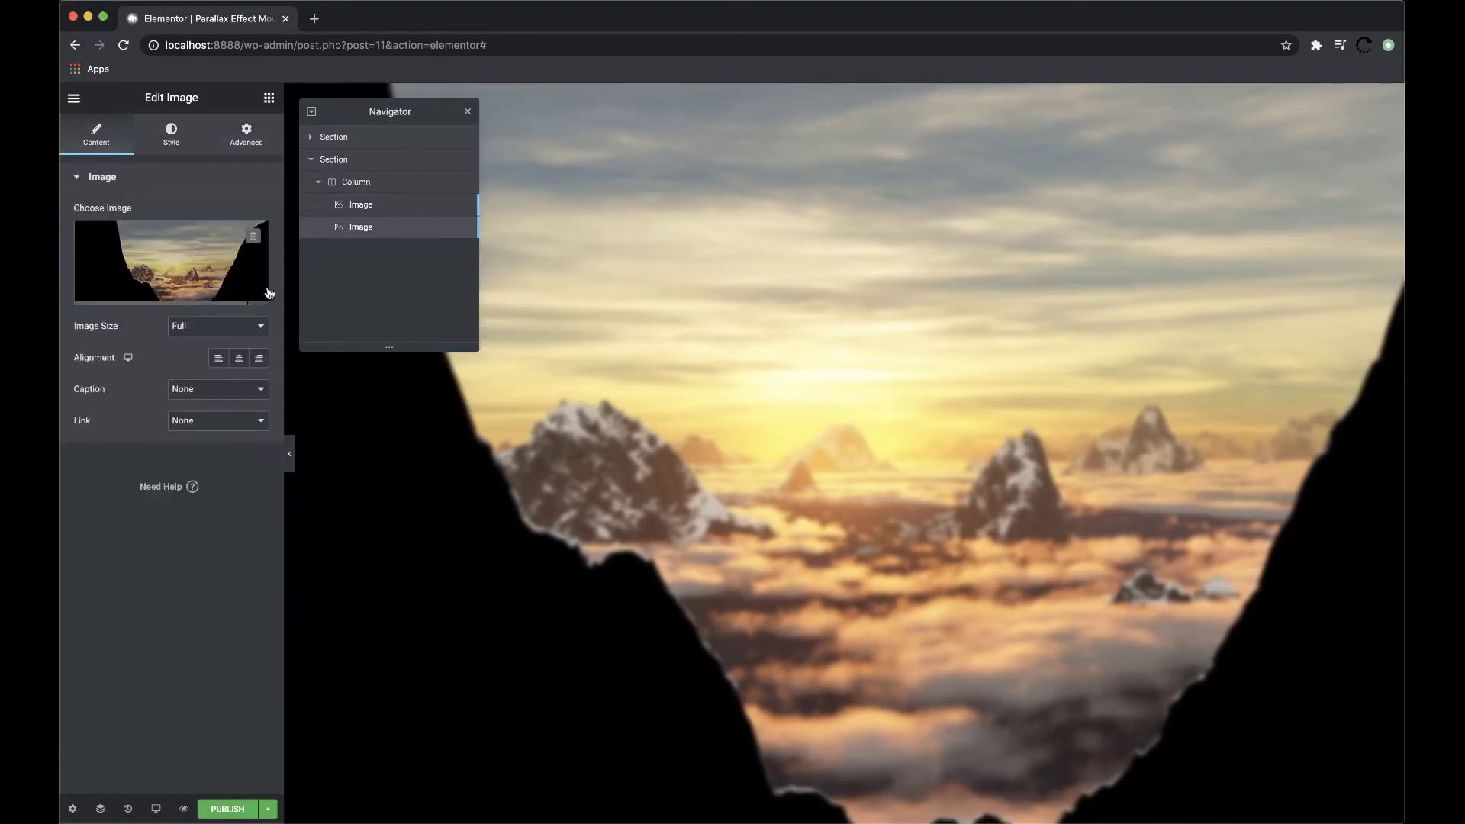
{"action": "left_click", "coordinate": [208, 253]}
{"action": "left_click", "coordinate": [128, 156]}
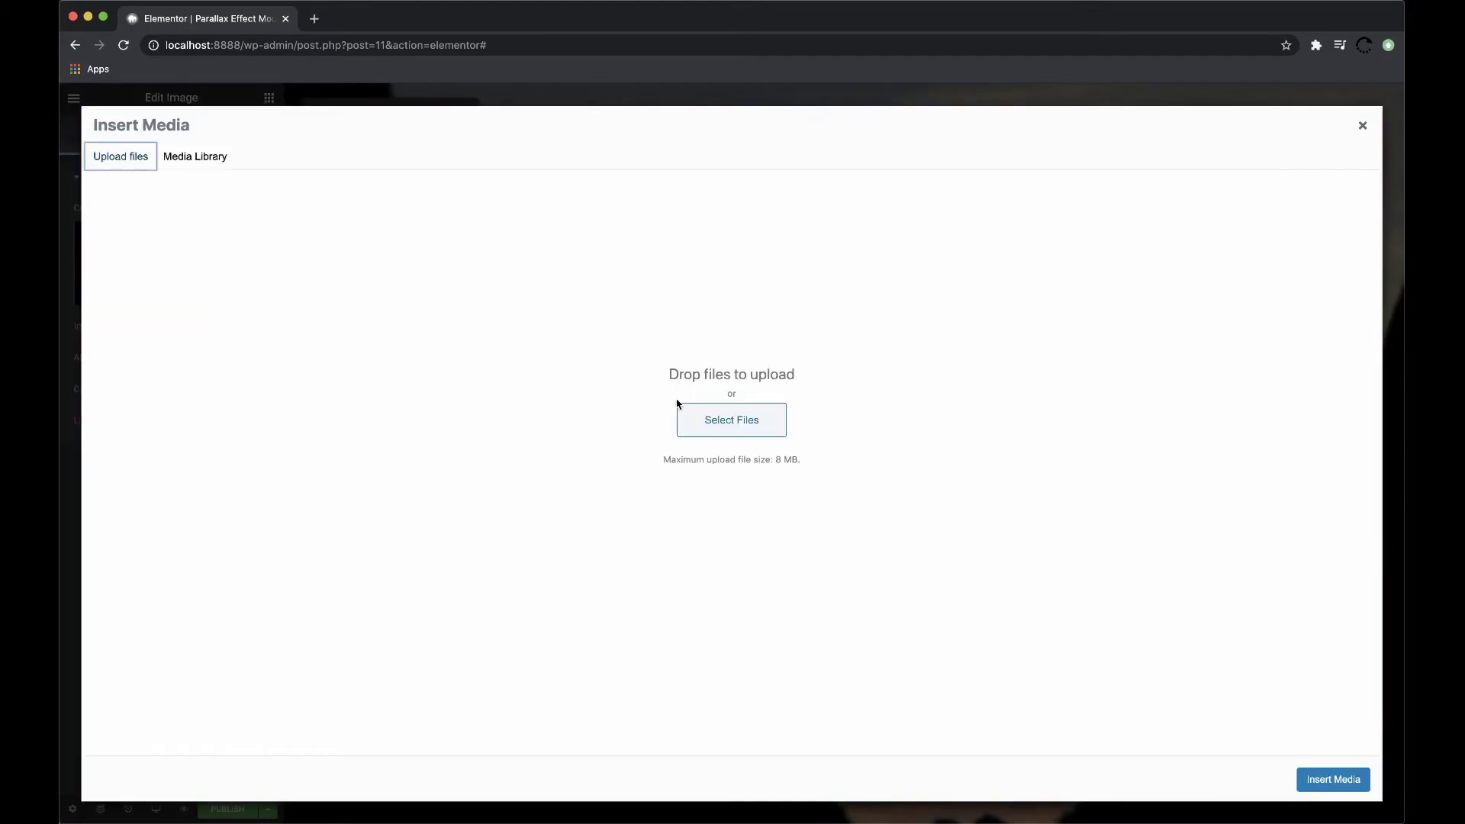
{"action": "left_click", "coordinate": [725, 418]}
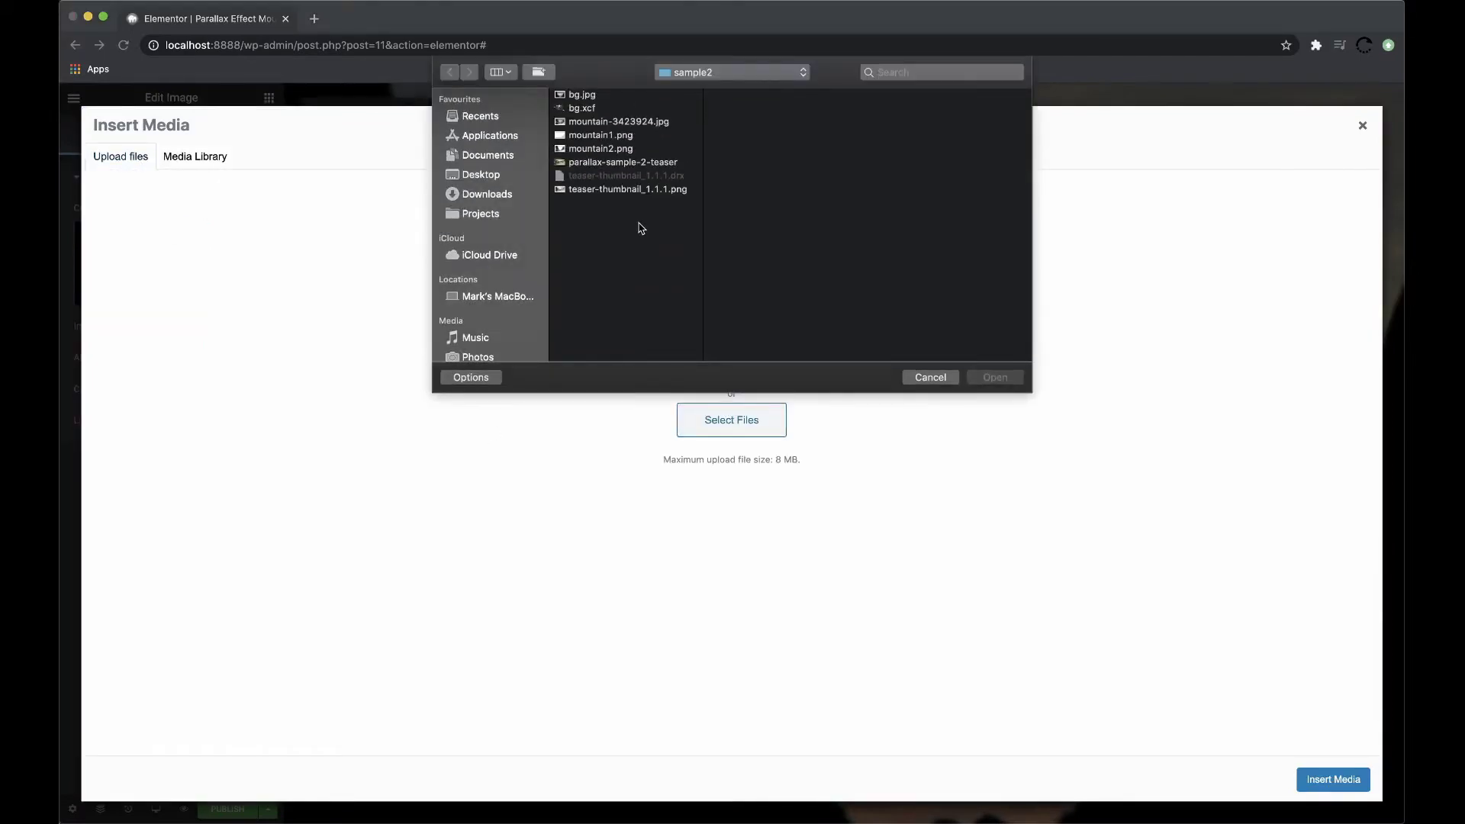
{"action": "left_click", "coordinate": [610, 149]}
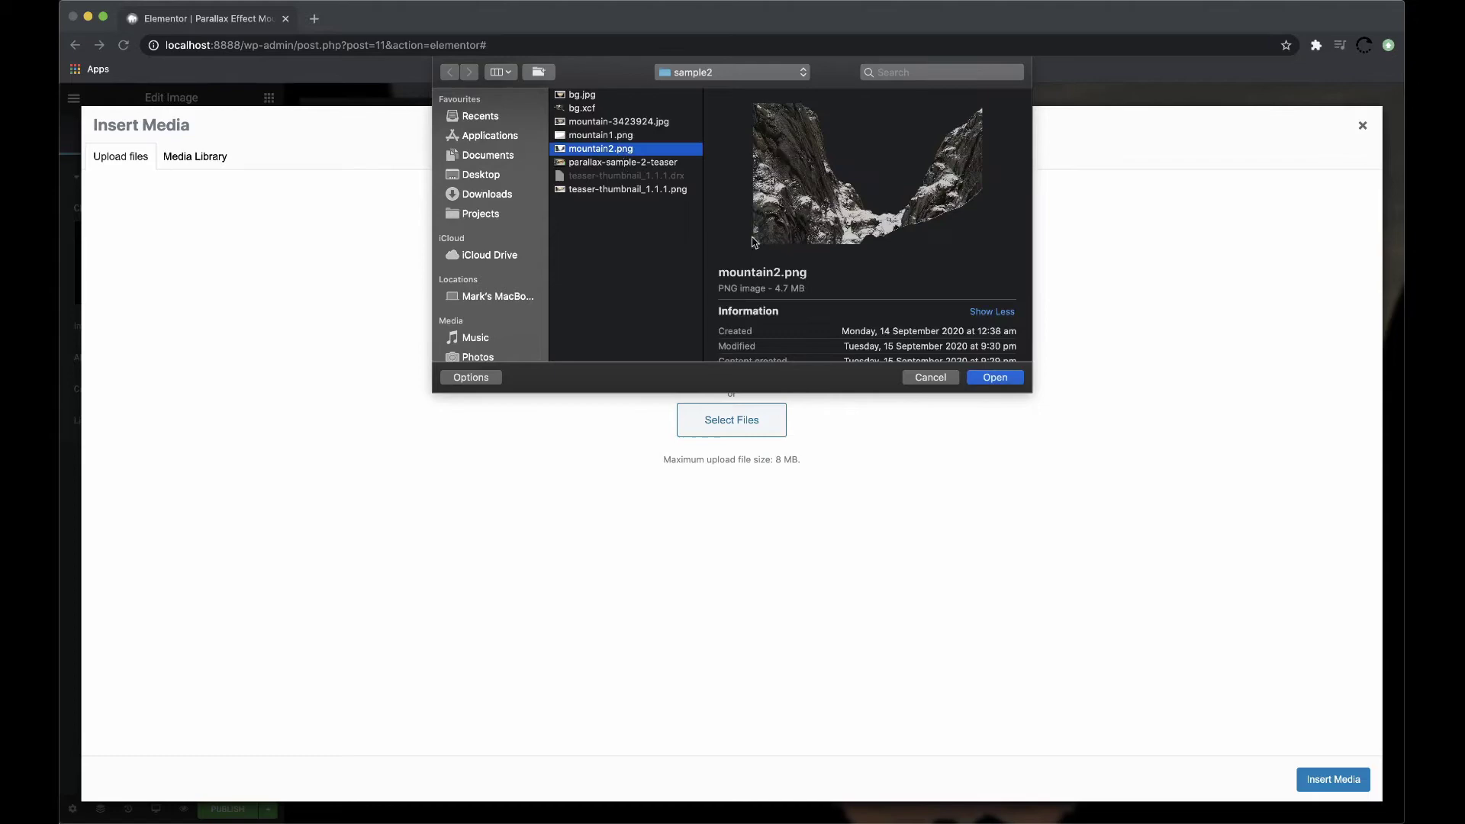
{"action": "left_click", "coordinate": [984, 377]}
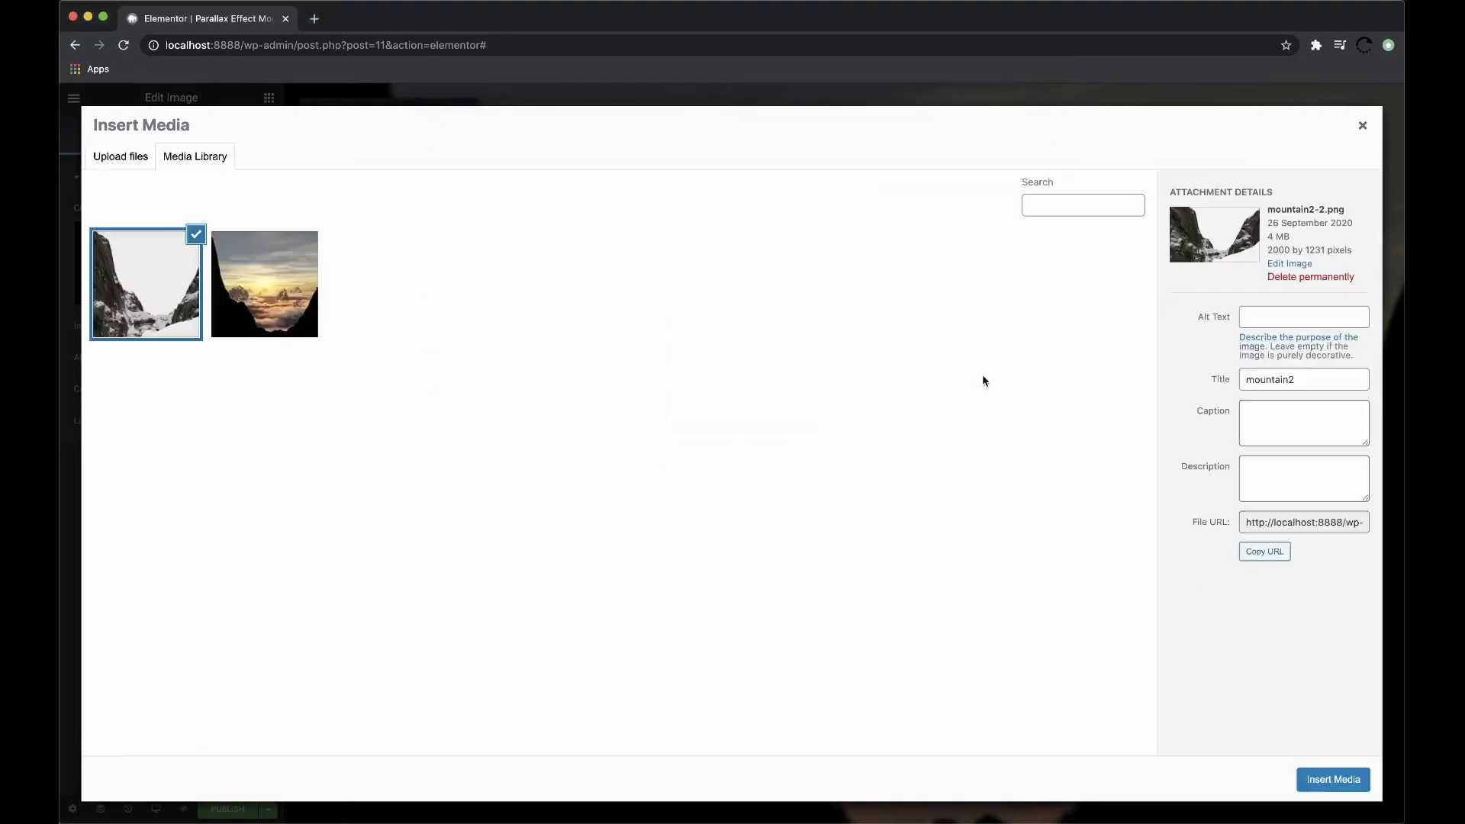
{"action": "left_click", "coordinate": [1333, 779]}
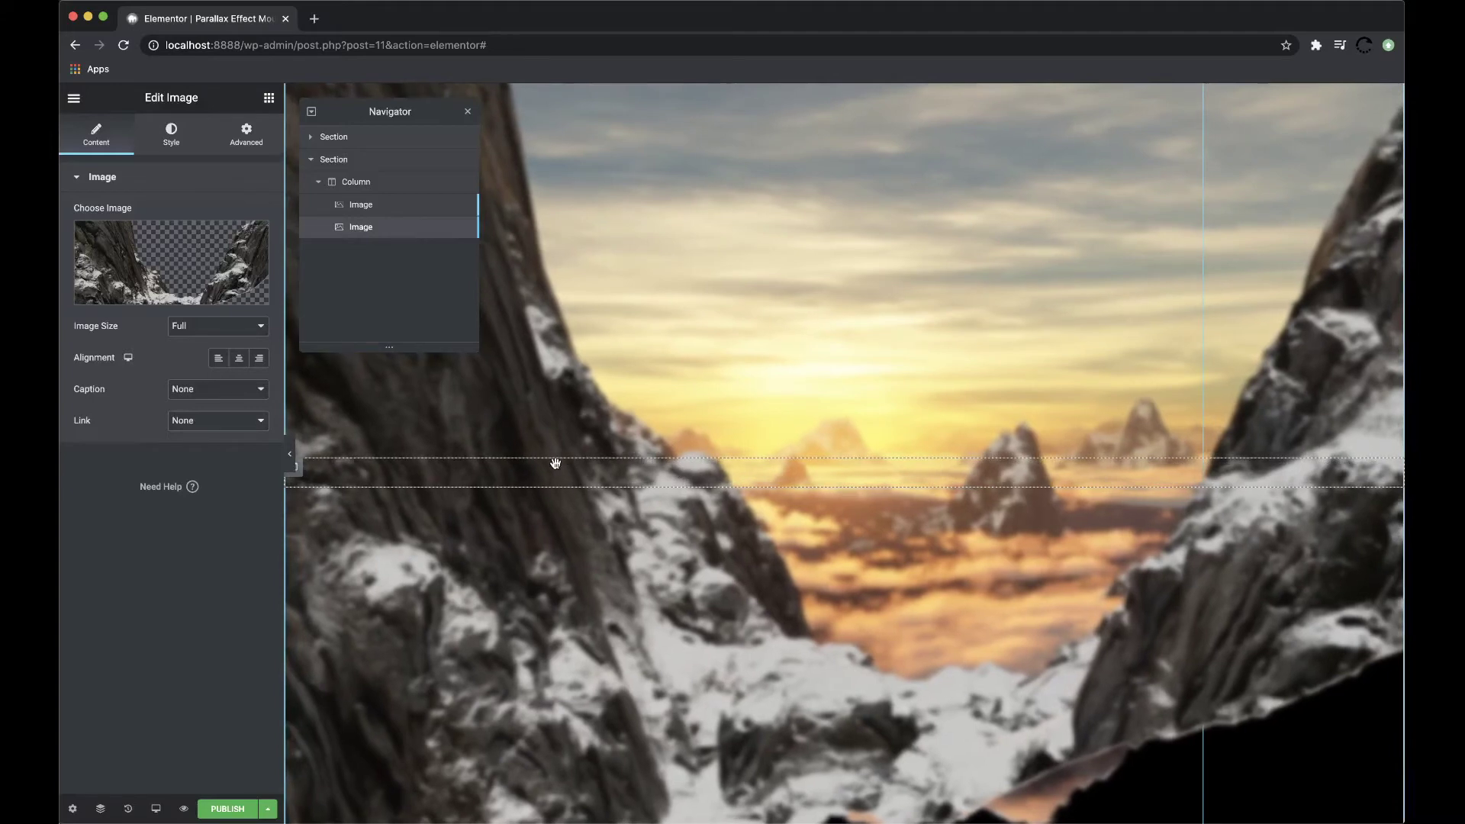
- Move the mountain2 layer to offsets -382 horizontal and -672 vertical
{"action": "left_click", "coordinate": [171, 134]}
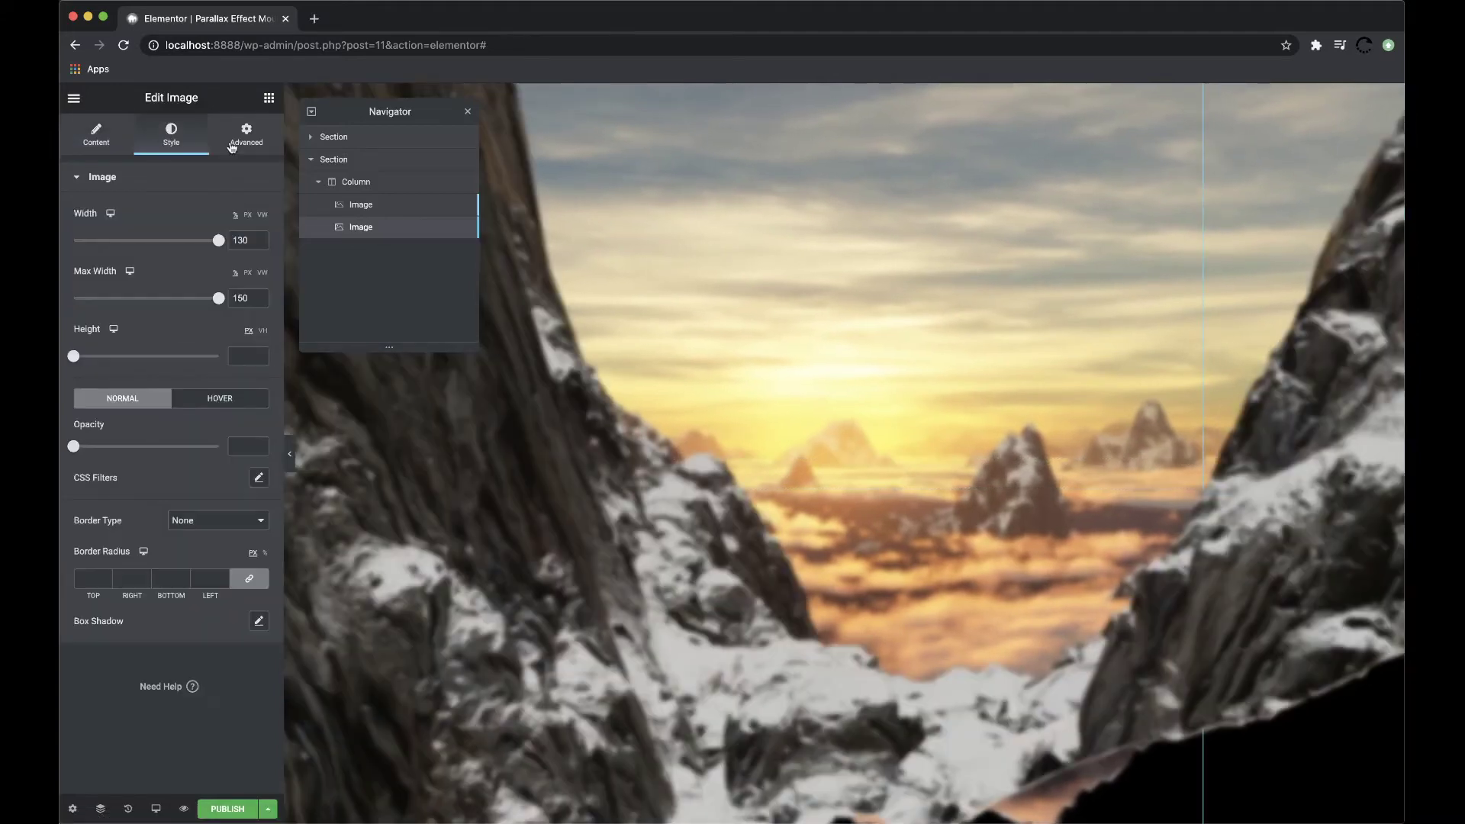
{"action": "left_click", "coordinate": [246, 135]}
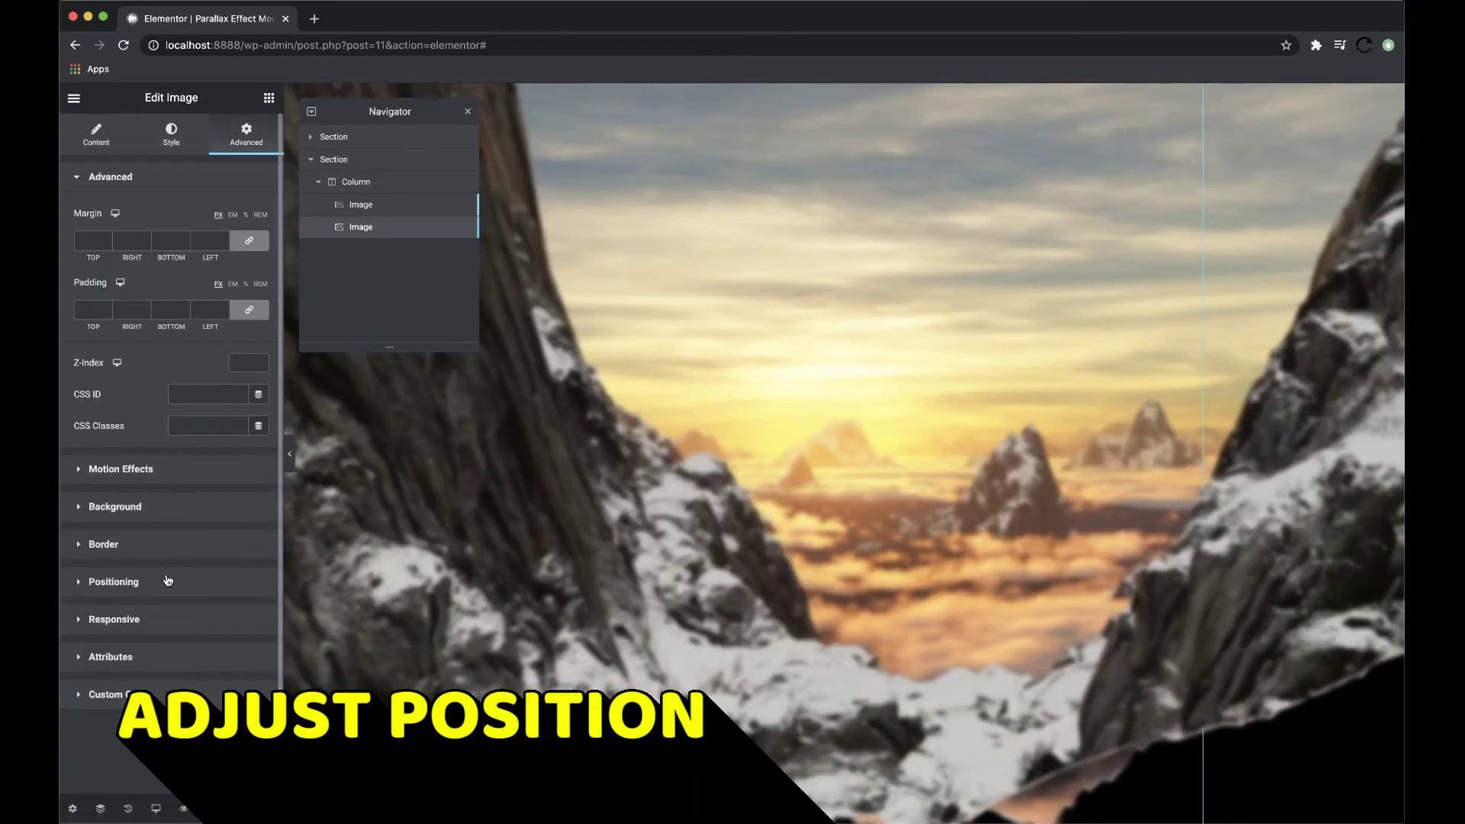
{"action": "left_click", "coordinate": [168, 581]}
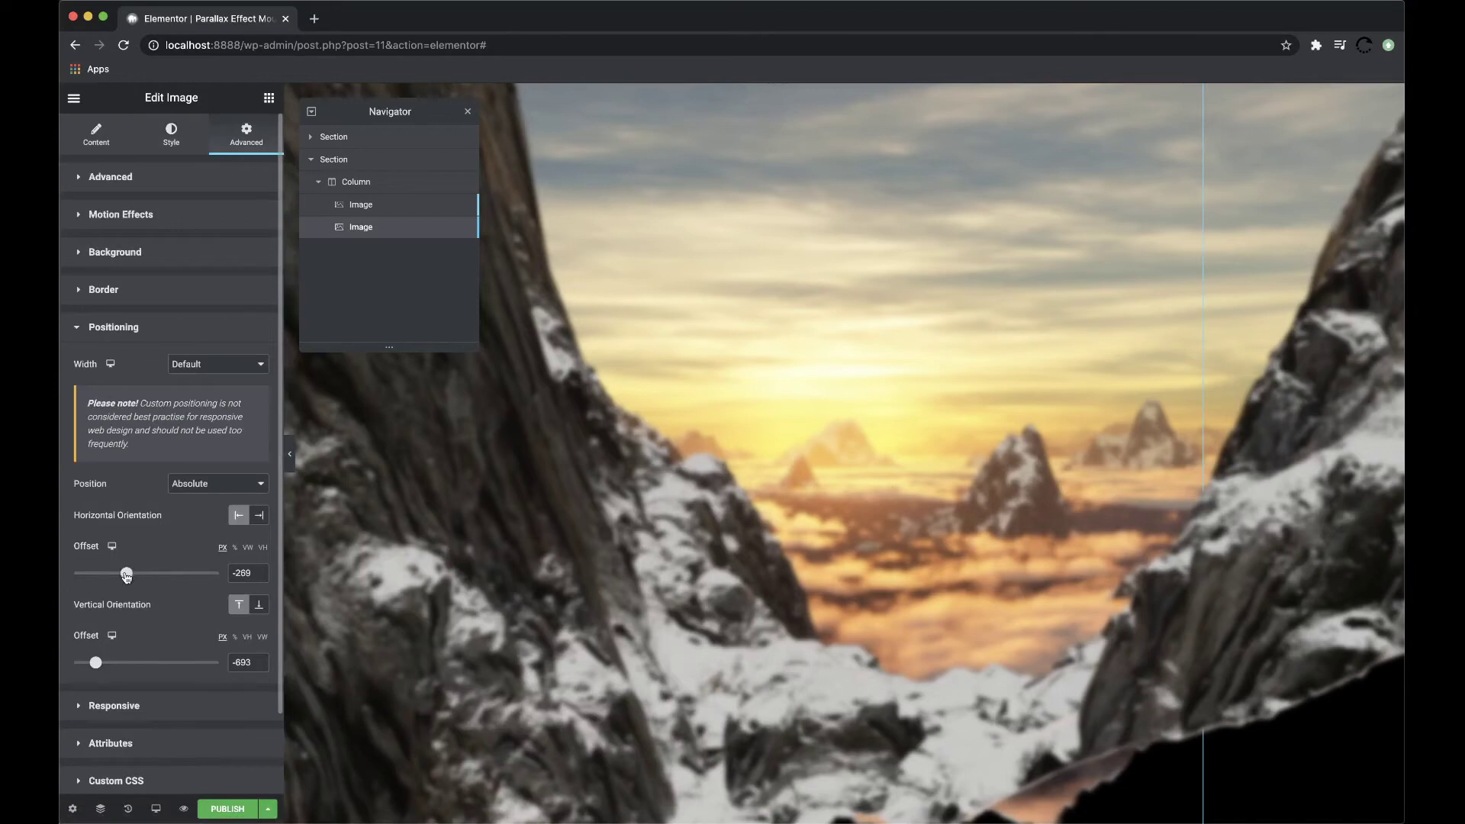
{"action": "left_click_drag", "start_coordinate": [127, 575], "coordinate": [120, 577]}
{"action": "left_click_drag", "start_coordinate": [97, 663], "coordinate": [100, 663]}
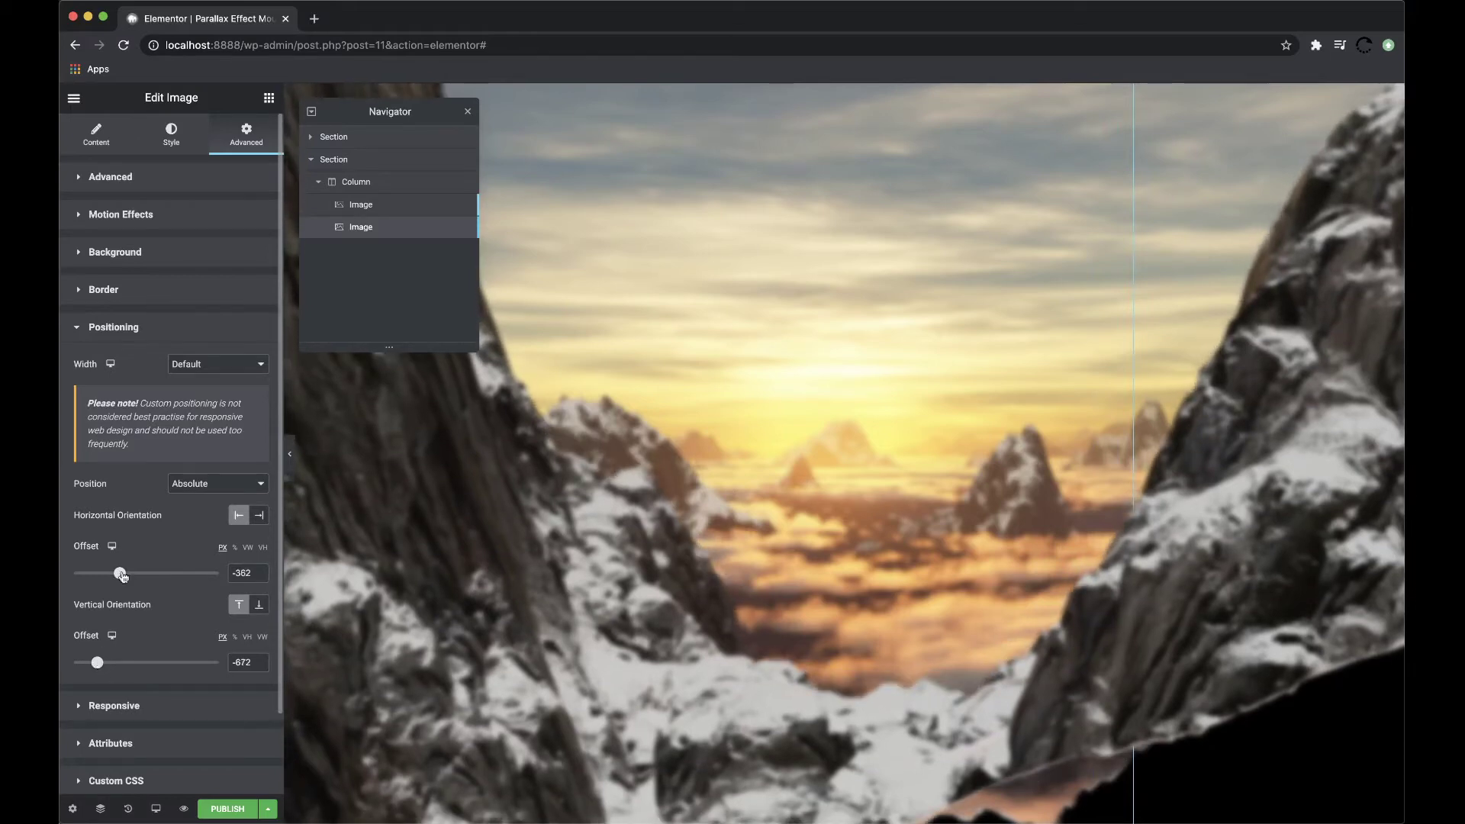
{"action": "left_click", "coordinate": [180, 217]}
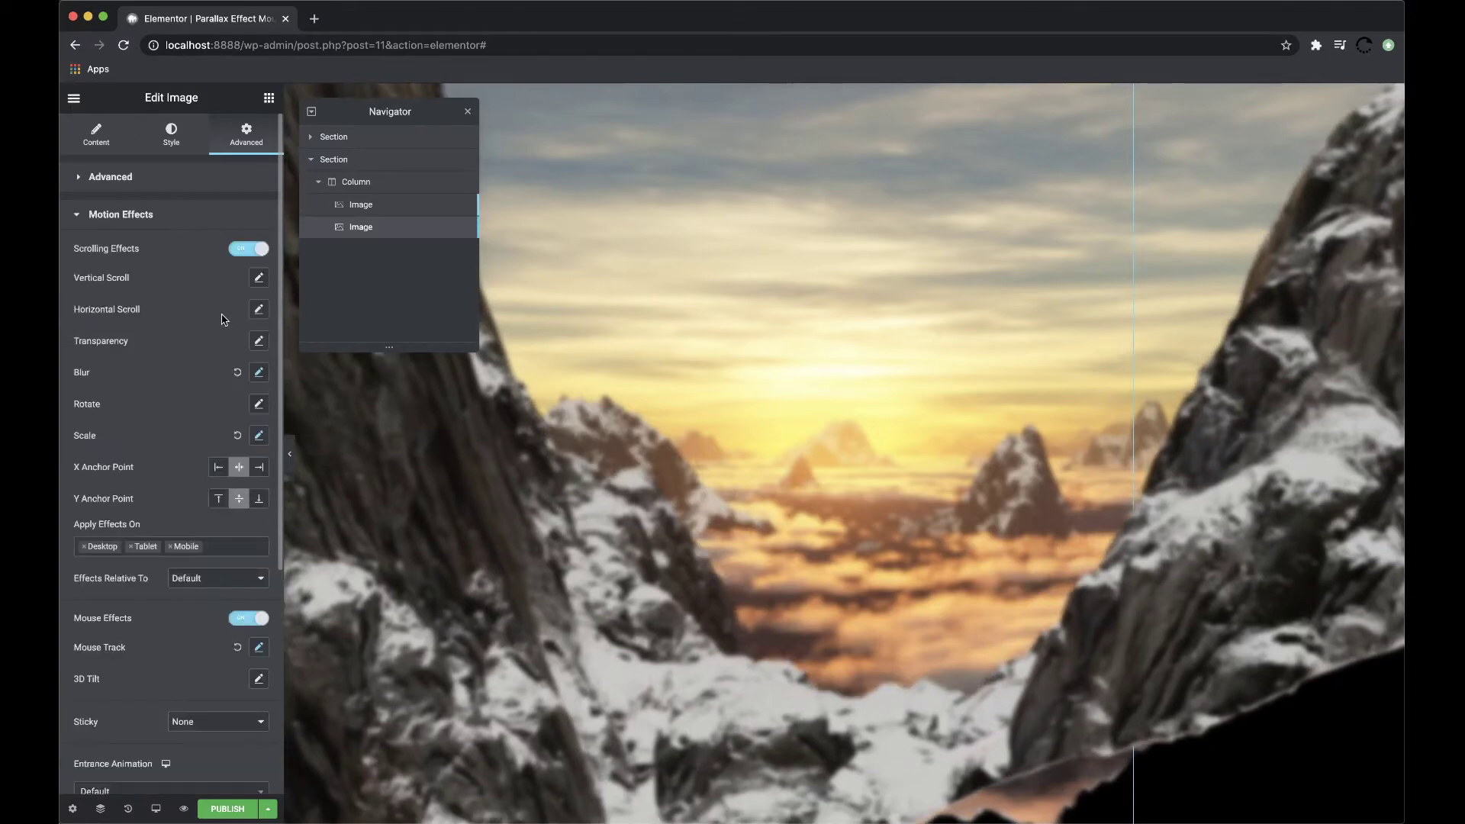
- Narrow this layer's blur viewport to roughly 20%–61%
{"action": "left_click", "coordinate": [259, 373]}
{"action": "left_click_drag", "start_coordinate": [252, 514], "coordinate": [183, 545]}
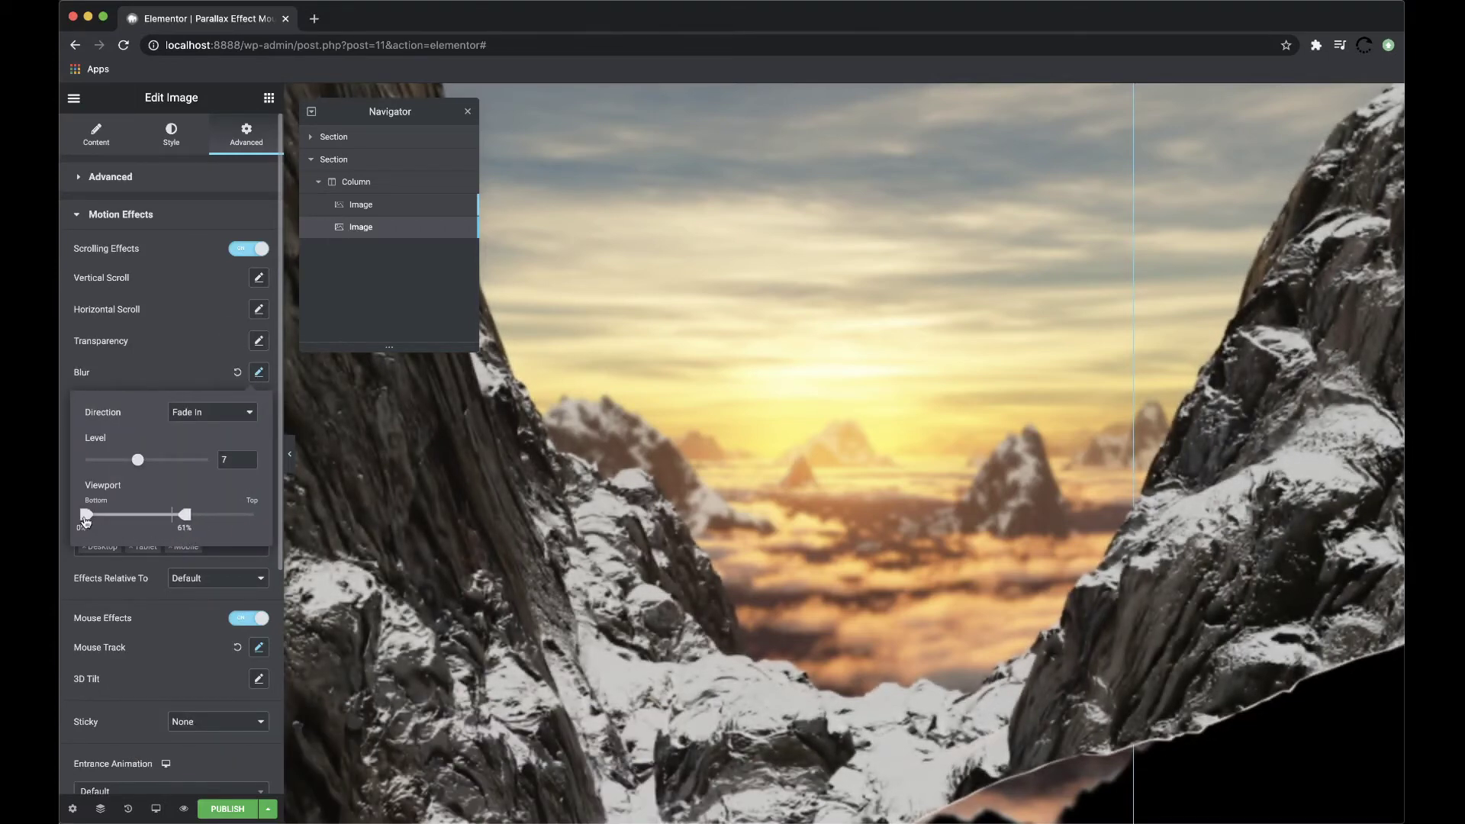
{"action": "left_click_drag", "start_coordinate": [85, 517], "coordinate": [120, 534]}
{"action": "left_click", "coordinate": [258, 374]}
- Raise the layer's scale speed to 4.5 and start adjusting its Mouse Track speed
{"action": "left_click", "coordinate": [258, 436]}
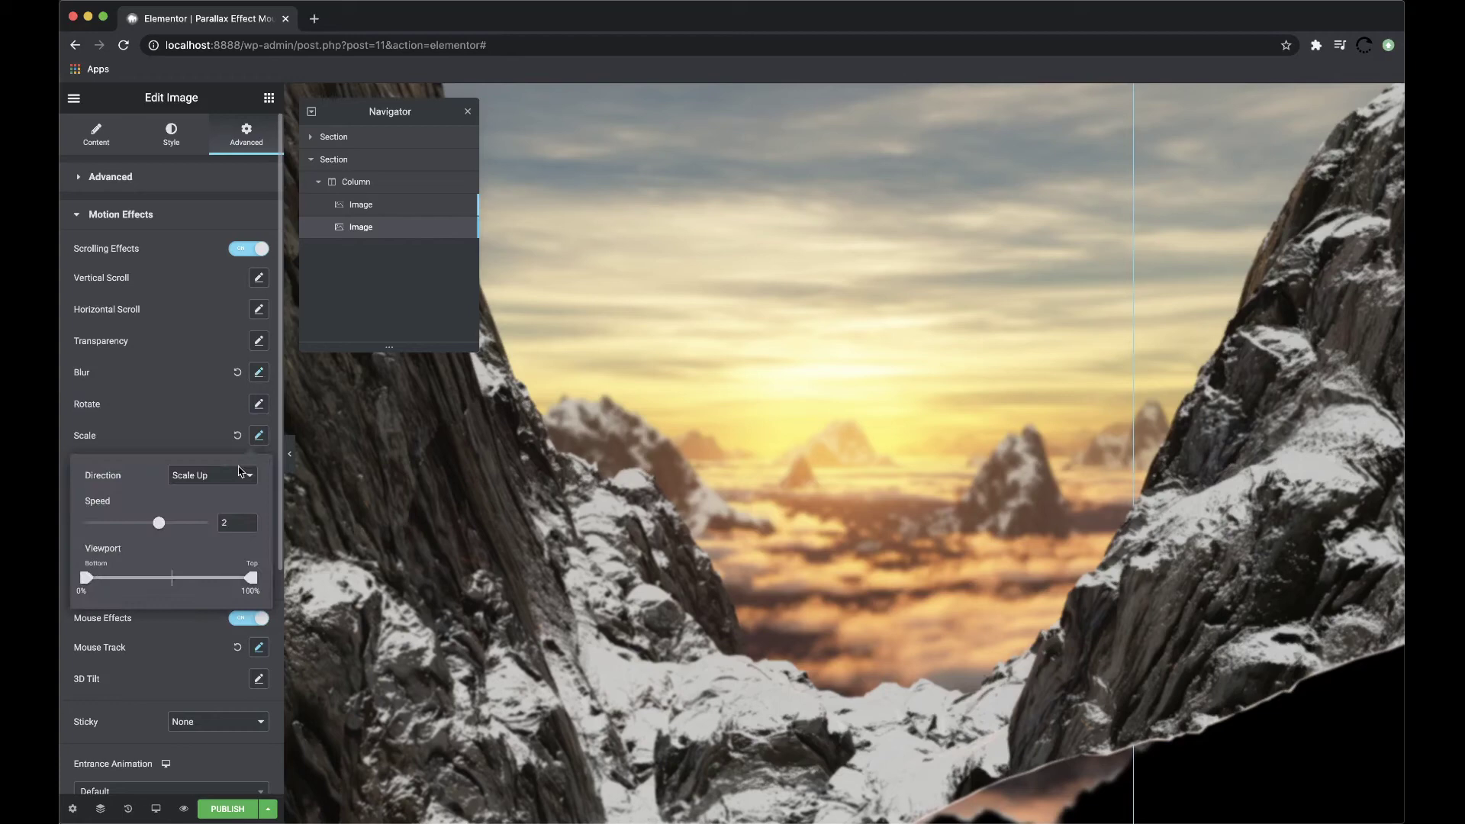
{"action": "double_click", "coordinate": [225, 523]}
{"action": "type", "text": "4"}
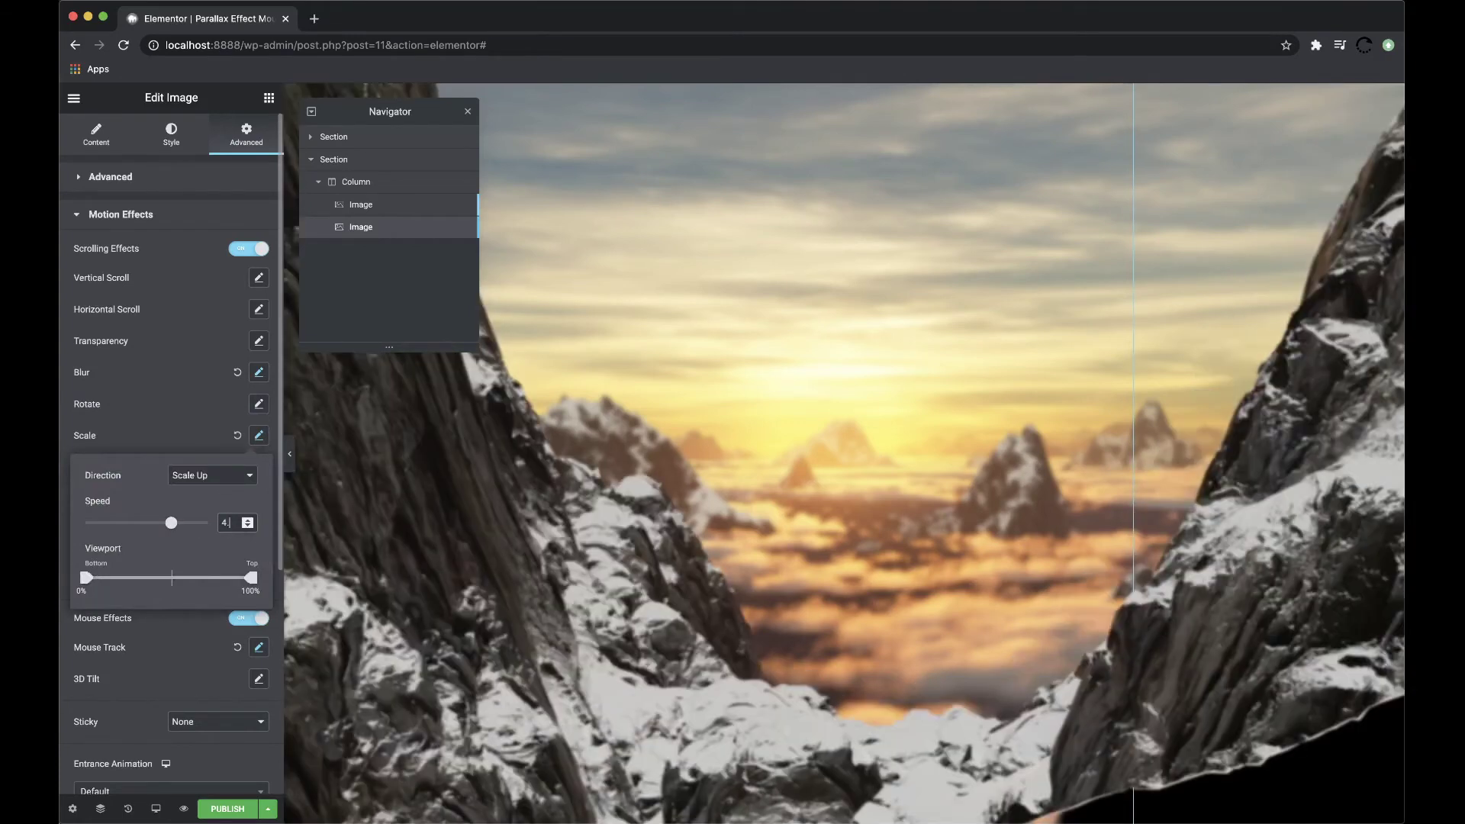
{"action": "type", "text": ".5"}
{"action": "left_click", "coordinate": [258, 436]}
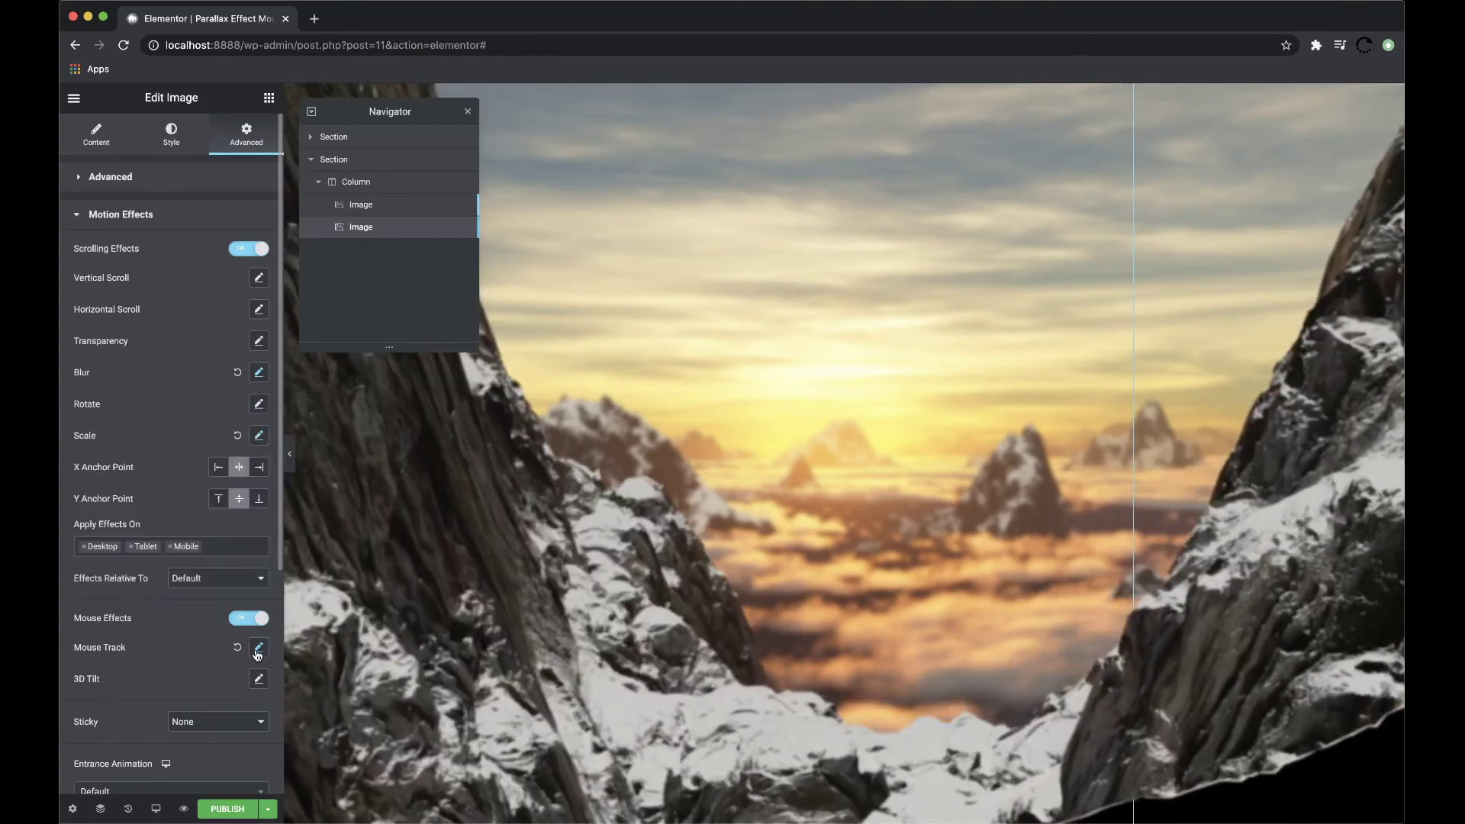
{"action": "left_click", "coordinate": [259, 648]}
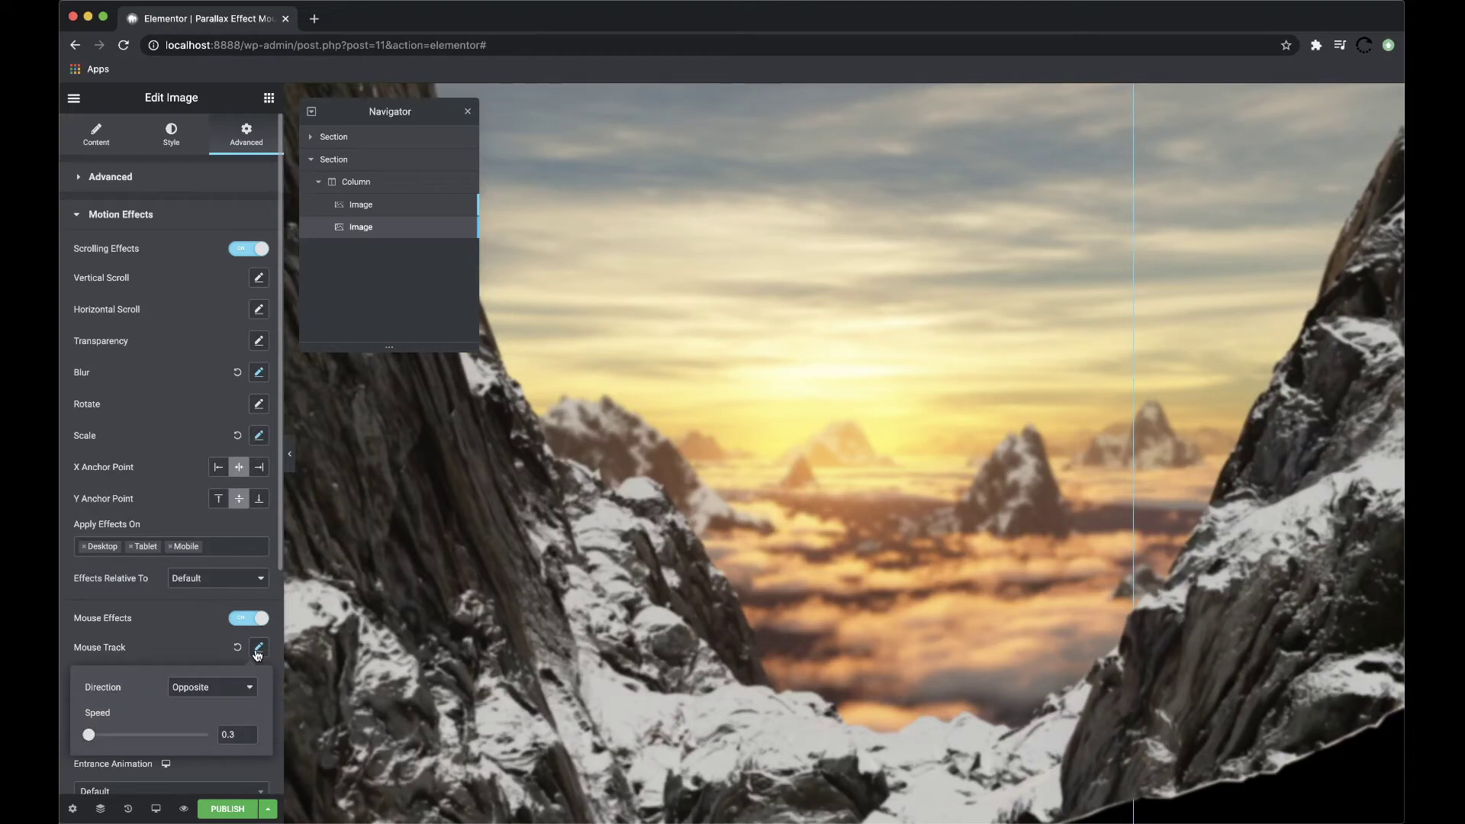
{"action": "scroll", "coordinate": [235, 733], "scroll_direction": "up", "scroll_amount": 2}
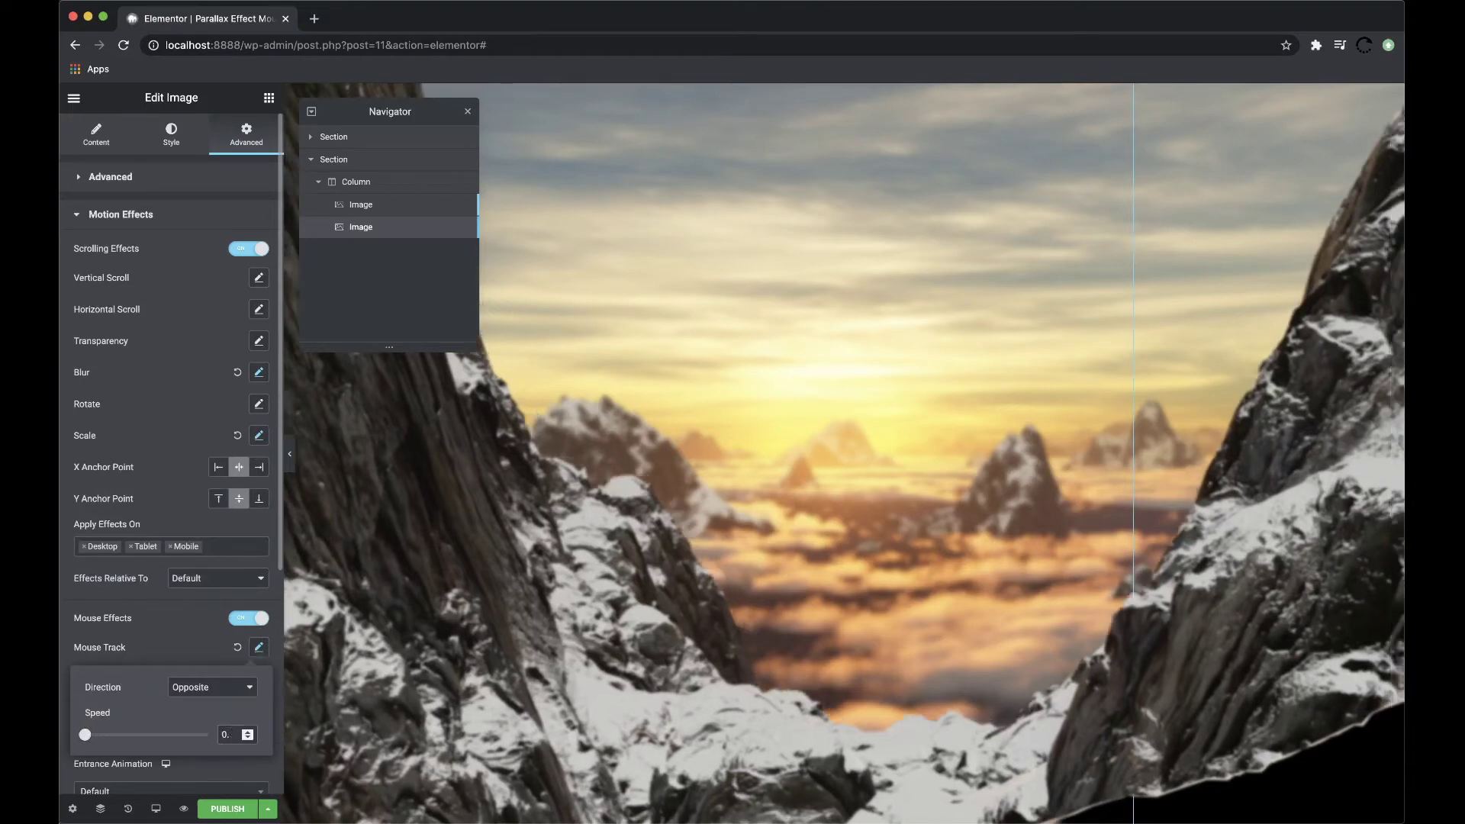
- Duplicate the second image layer and replace its picture with an uploaded mountain1.png
{"action": "right_click", "coordinate": [385, 227]}
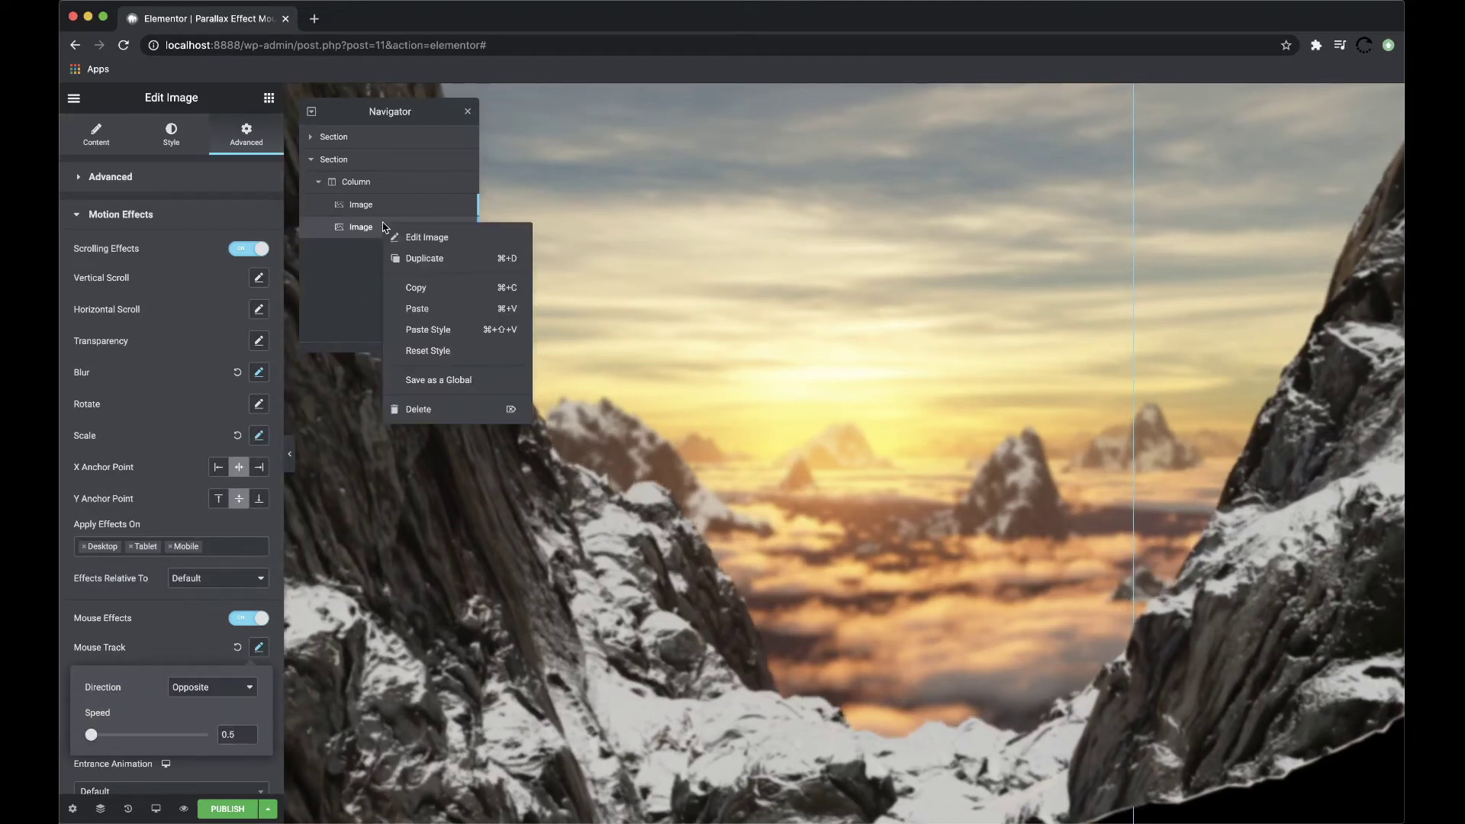
{"action": "left_click", "coordinate": [412, 259]}
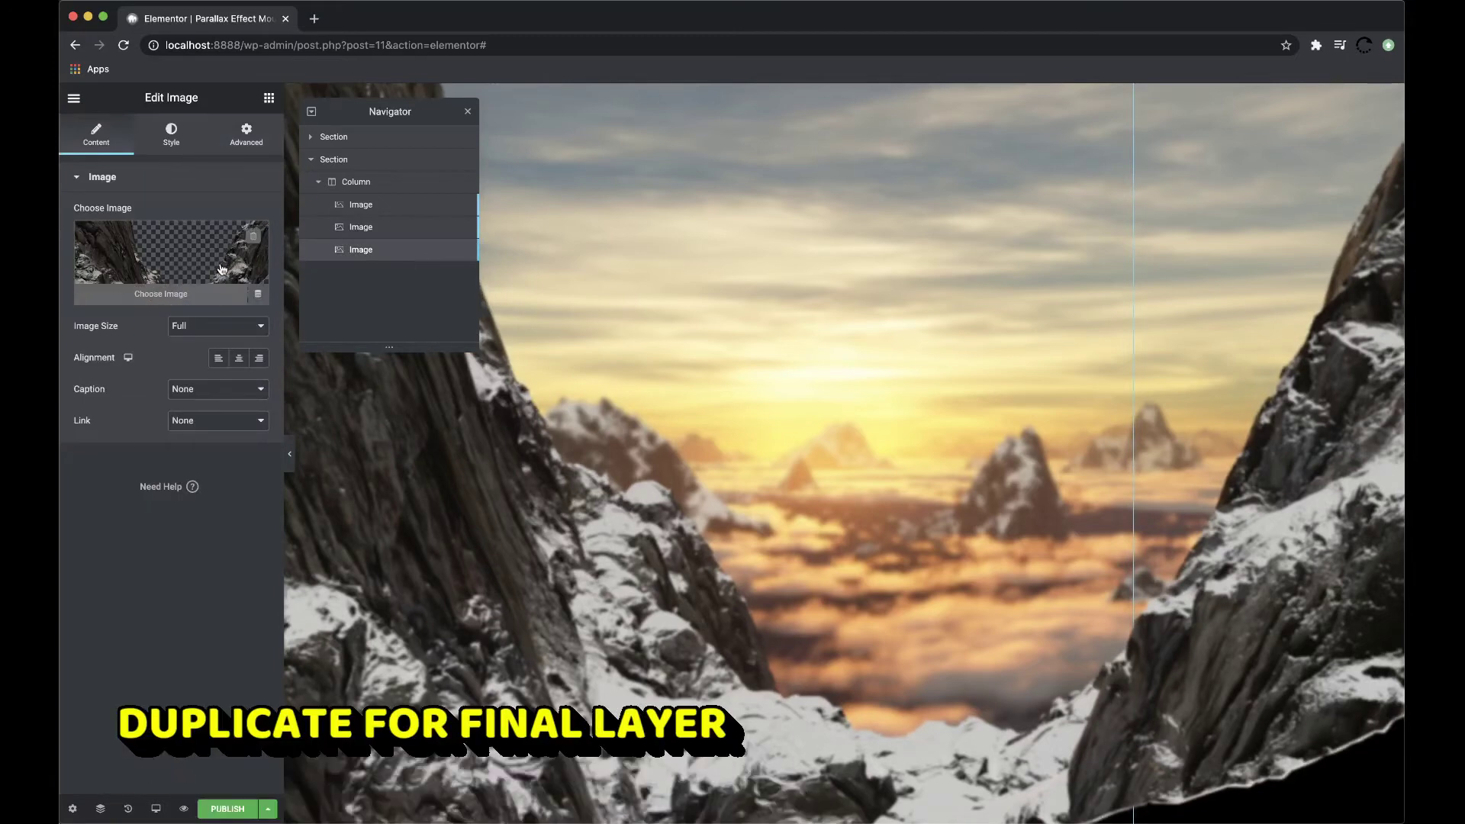
{"action": "left_click", "coordinate": [228, 263]}
{"action": "left_click", "coordinate": [133, 164]}
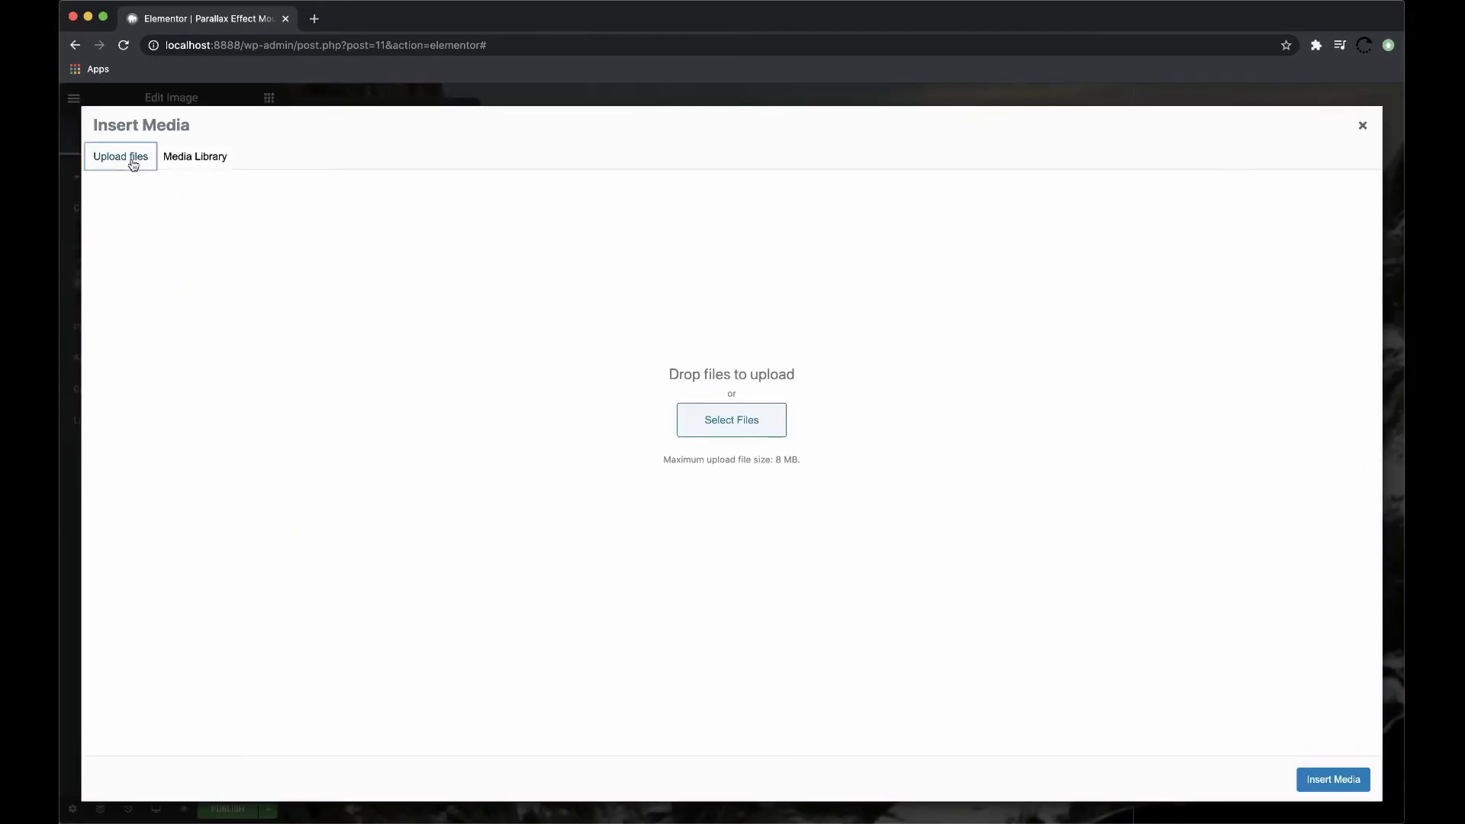
{"action": "left_click", "coordinate": [716, 433]}
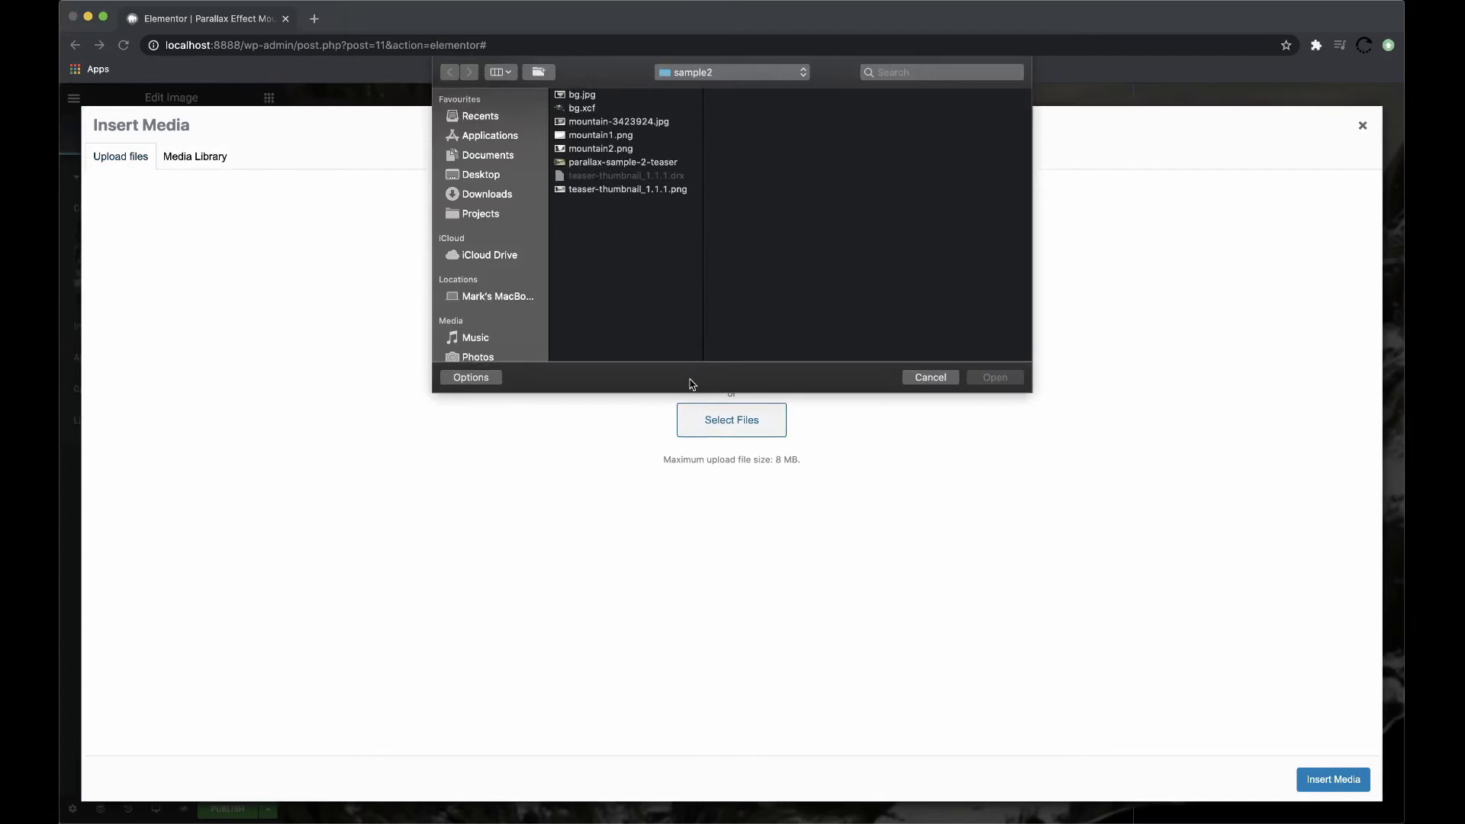
{"action": "left_click", "coordinate": [621, 137]}
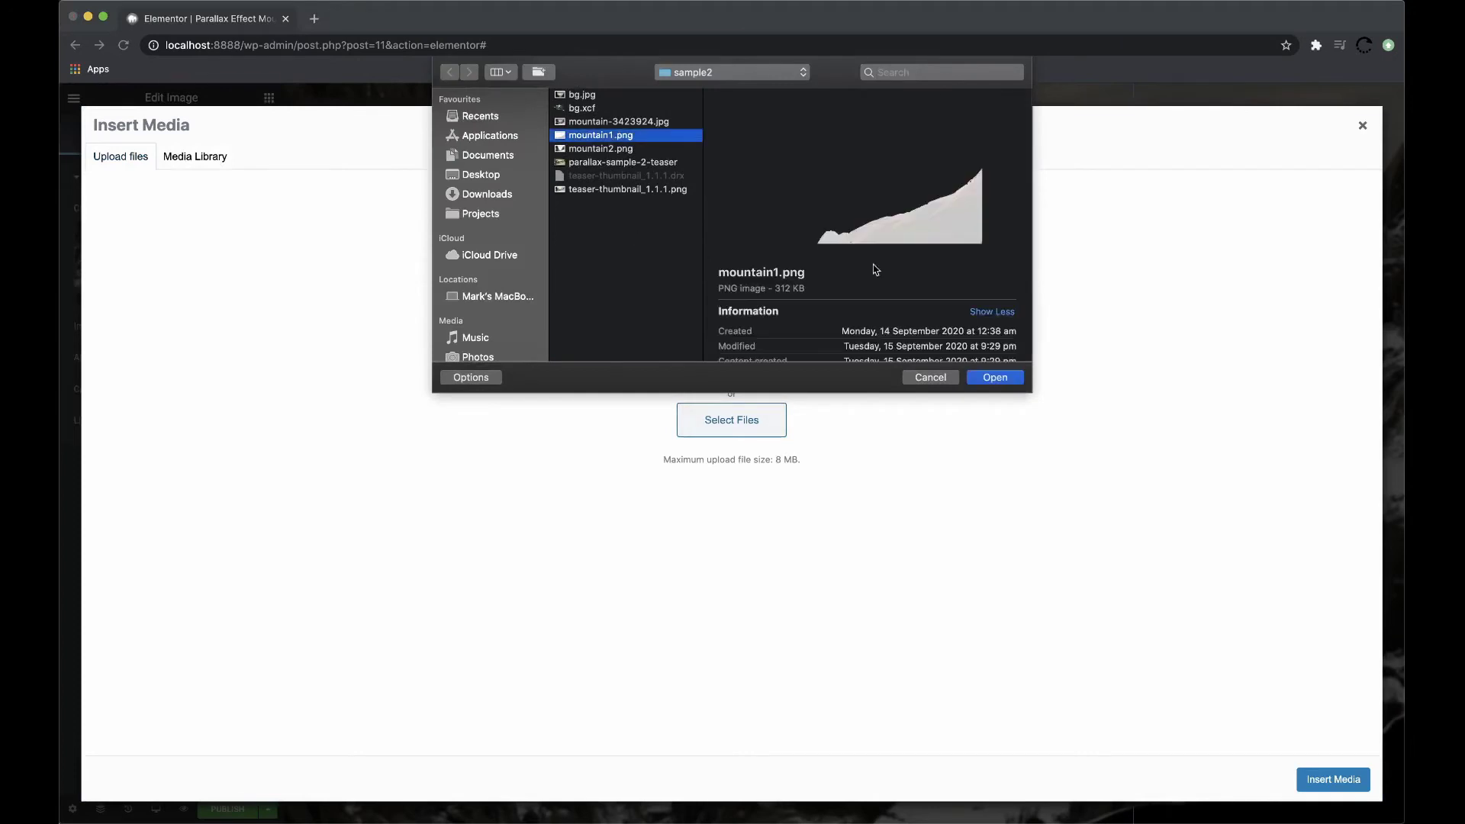
{"action": "left_click", "coordinate": [984, 374]}
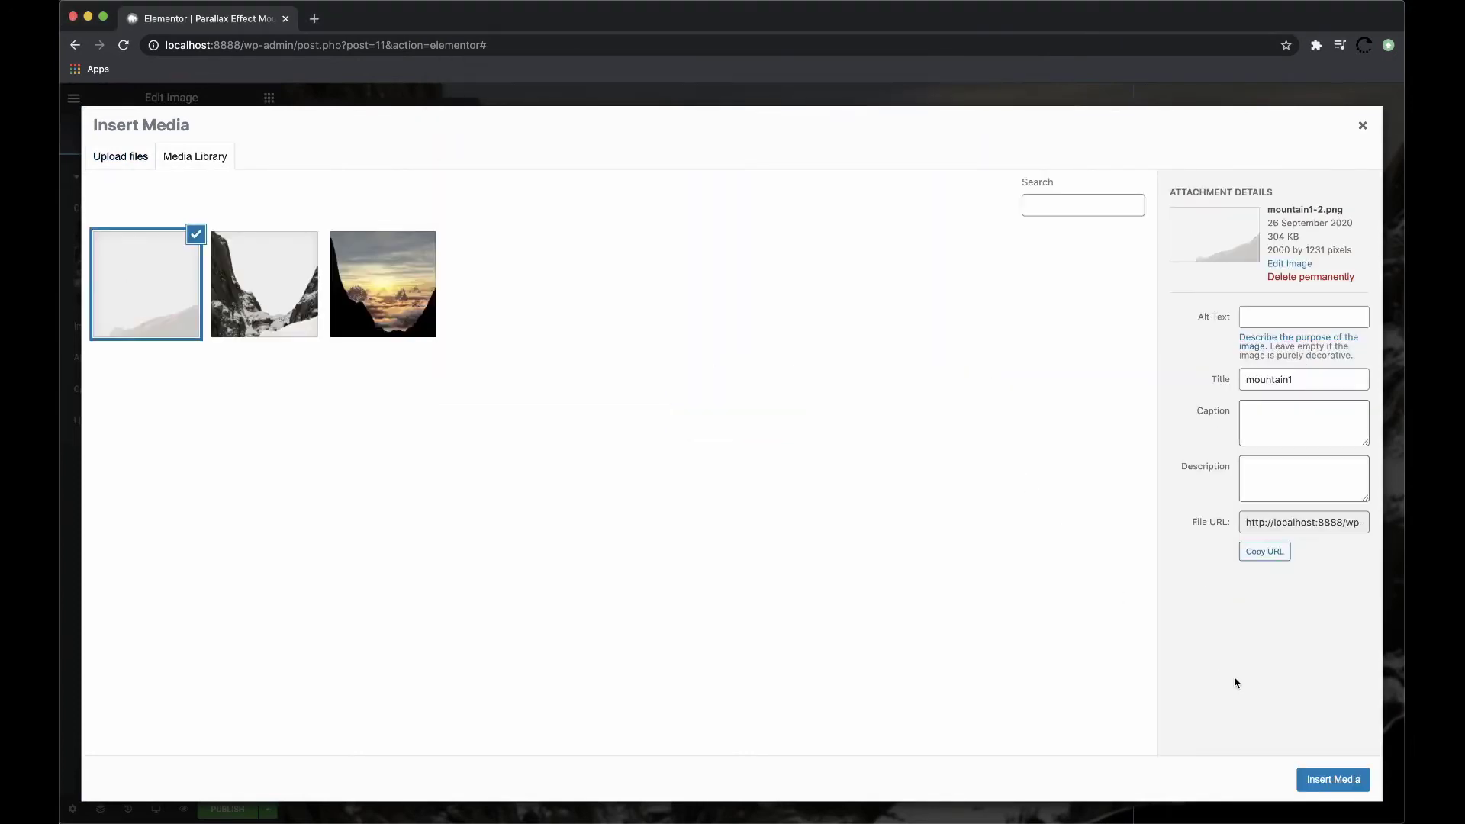
{"action": "left_click", "coordinate": [1333, 779]}
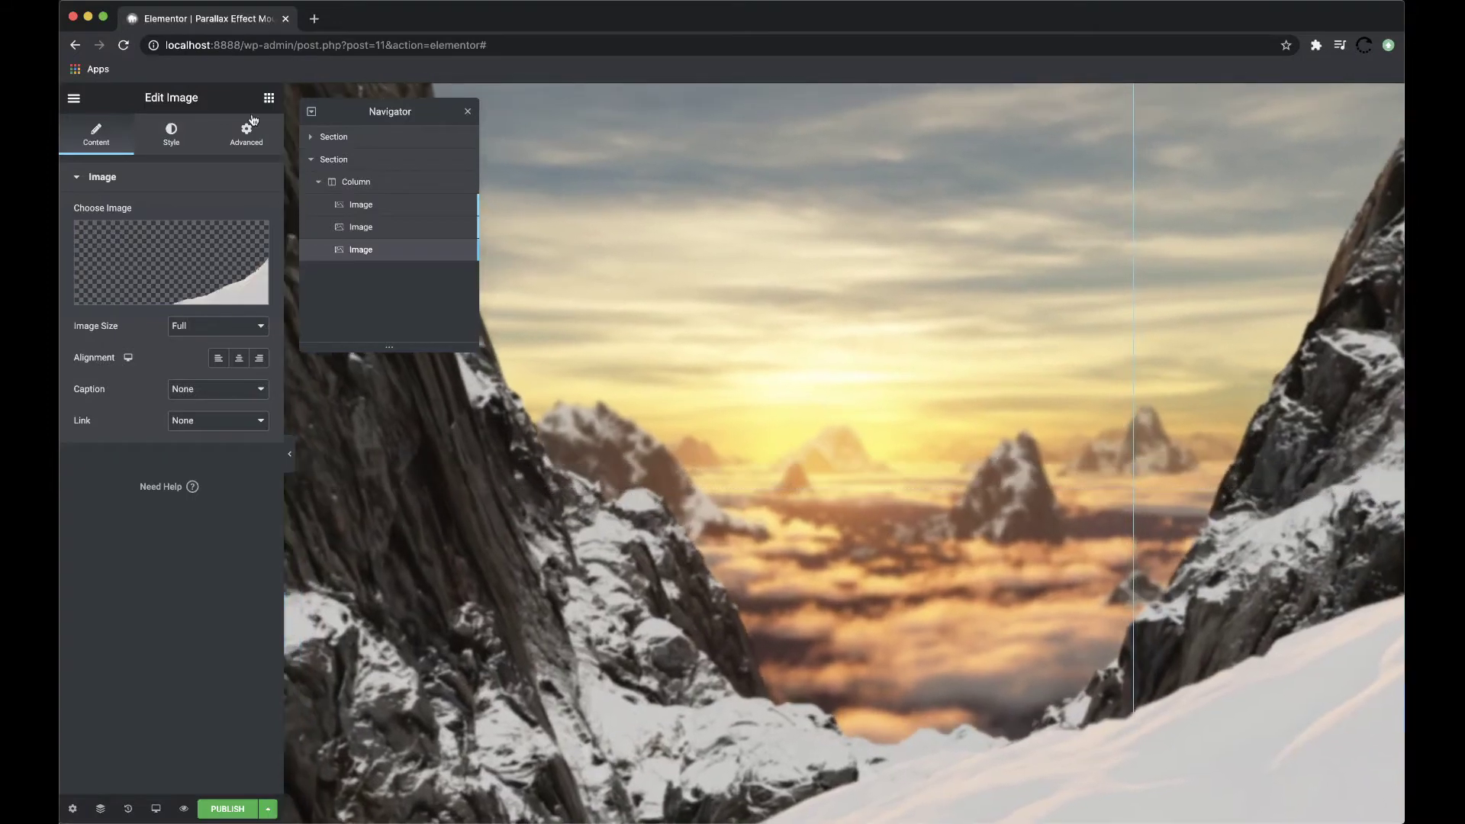
- Offset the snow-slope layer to about -548 horizontal and -775 vertical
{"action": "left_click", "coordinate": [252, 124]}
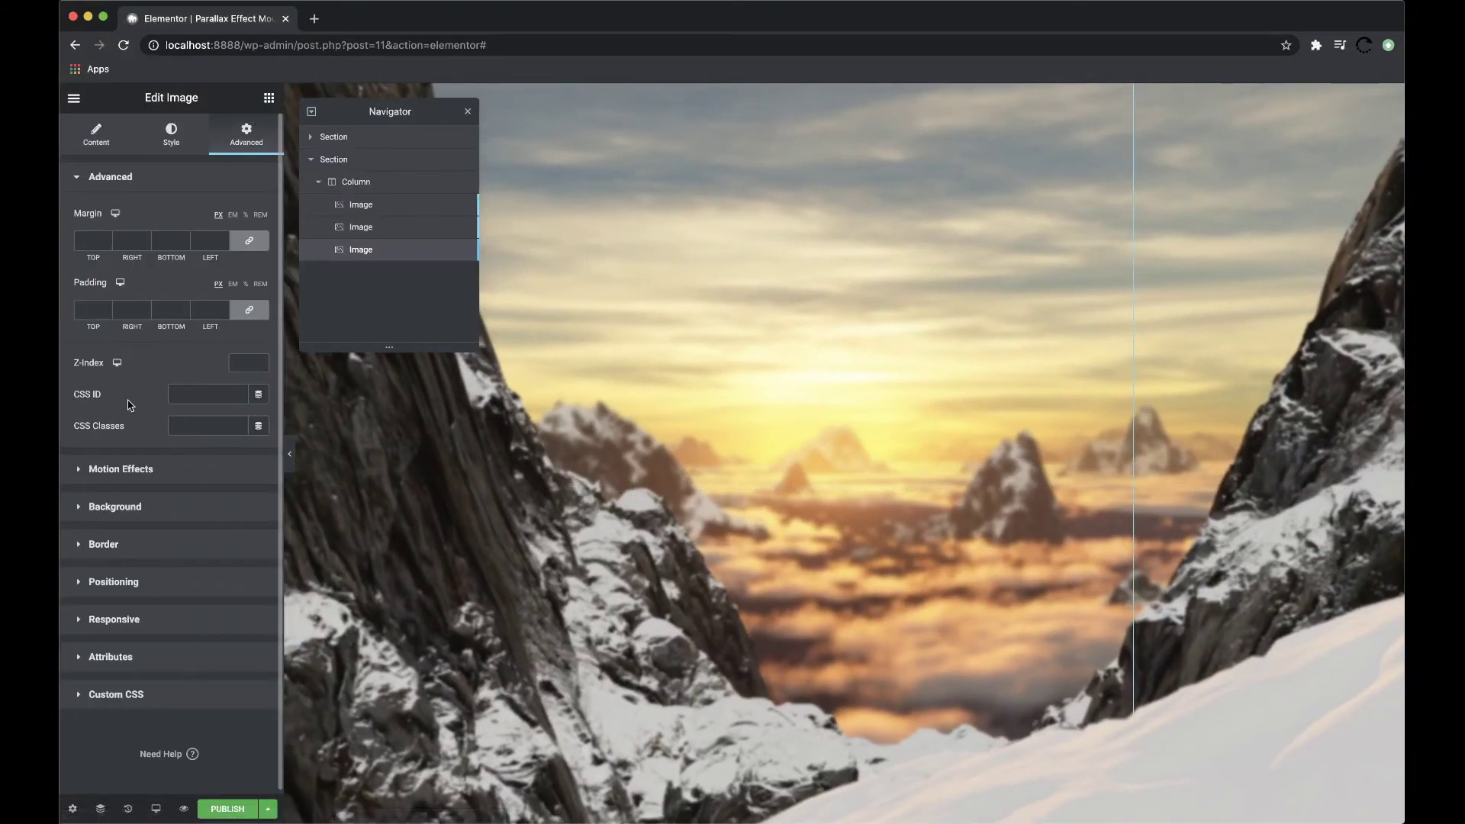
{"action": "left_click", "coordinate": [143, 576]}
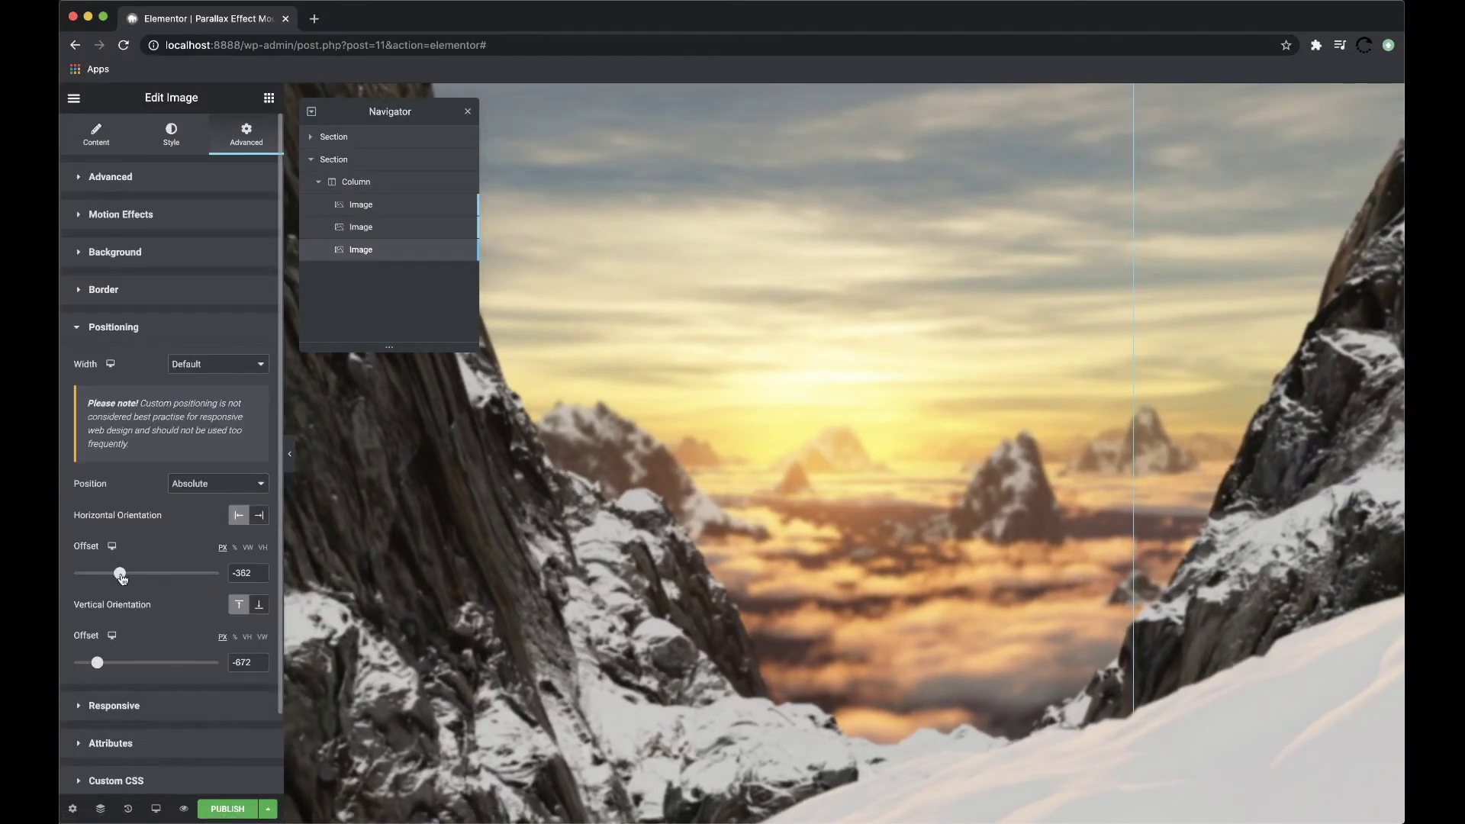
{"action": "left_click_drag", "start_coordinate": [121, 577], "coordinate": [109, 579]}
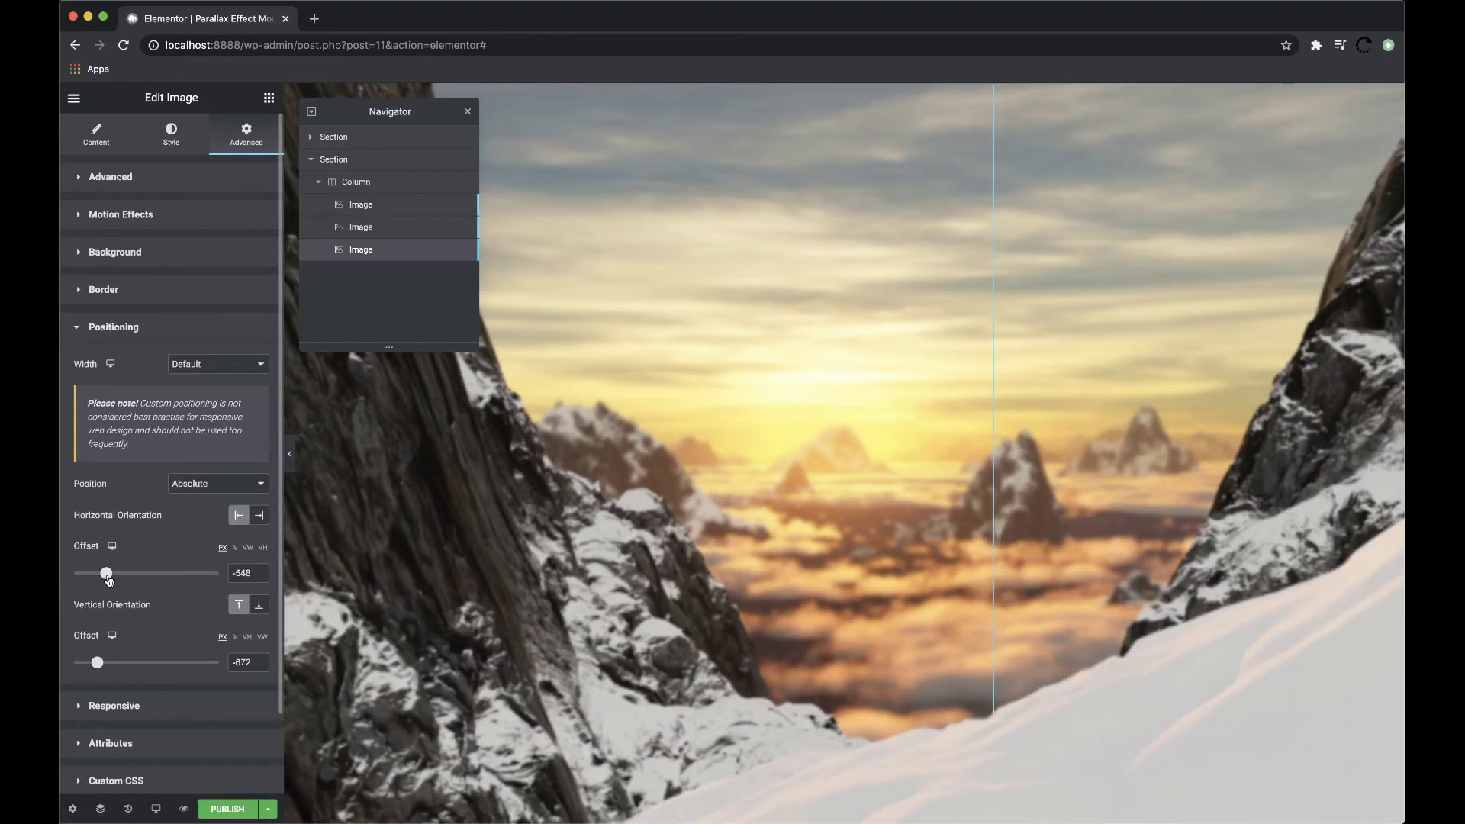
{"action": "left_click_drag", "start_coordinate": [98, 666], "coordinate": [92, 666]}
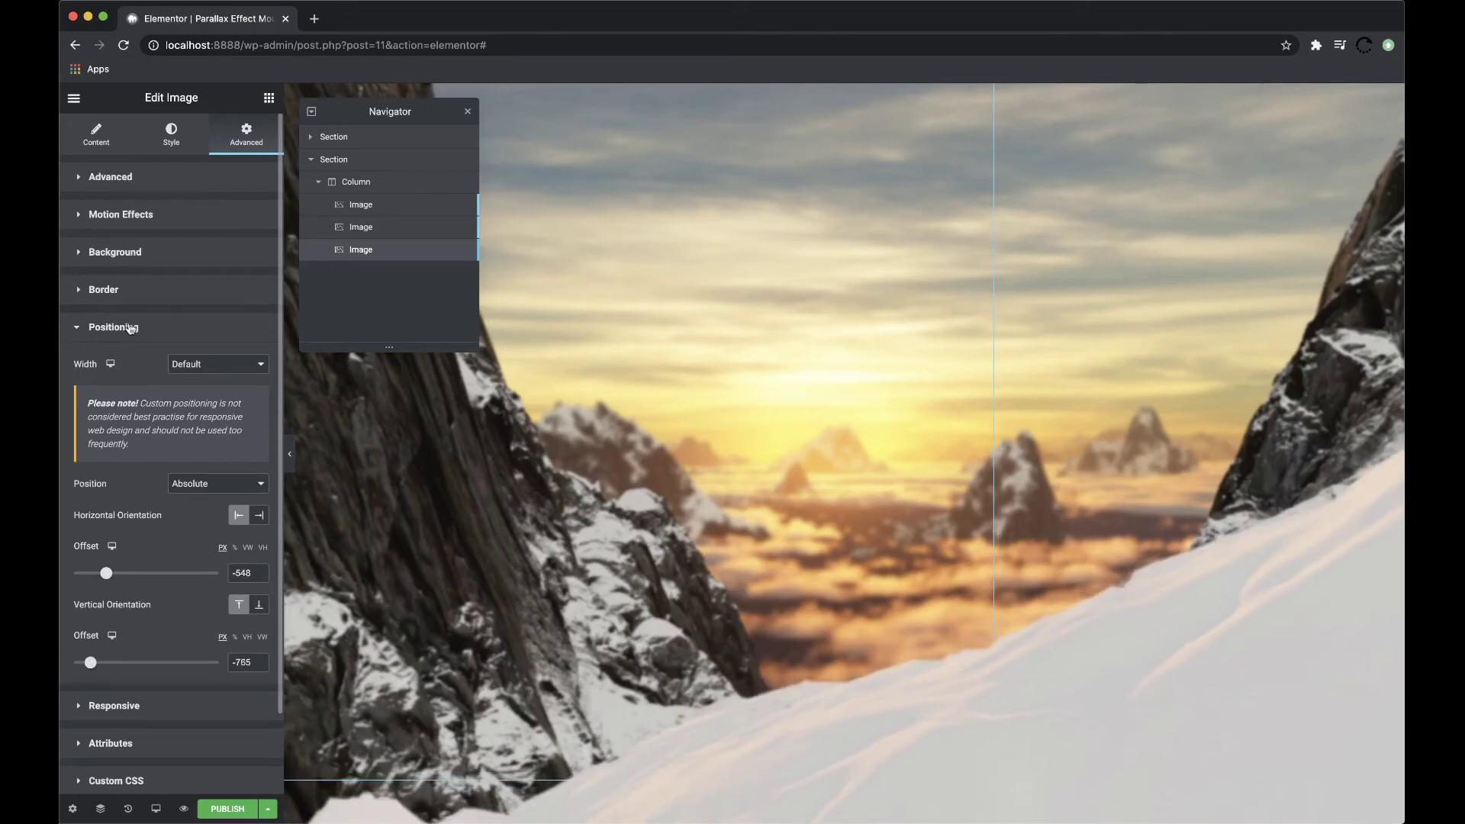
- Set the snow-slope layer's Blur level to 15
{"action": "left_click", "coordinate": [153, 215]}
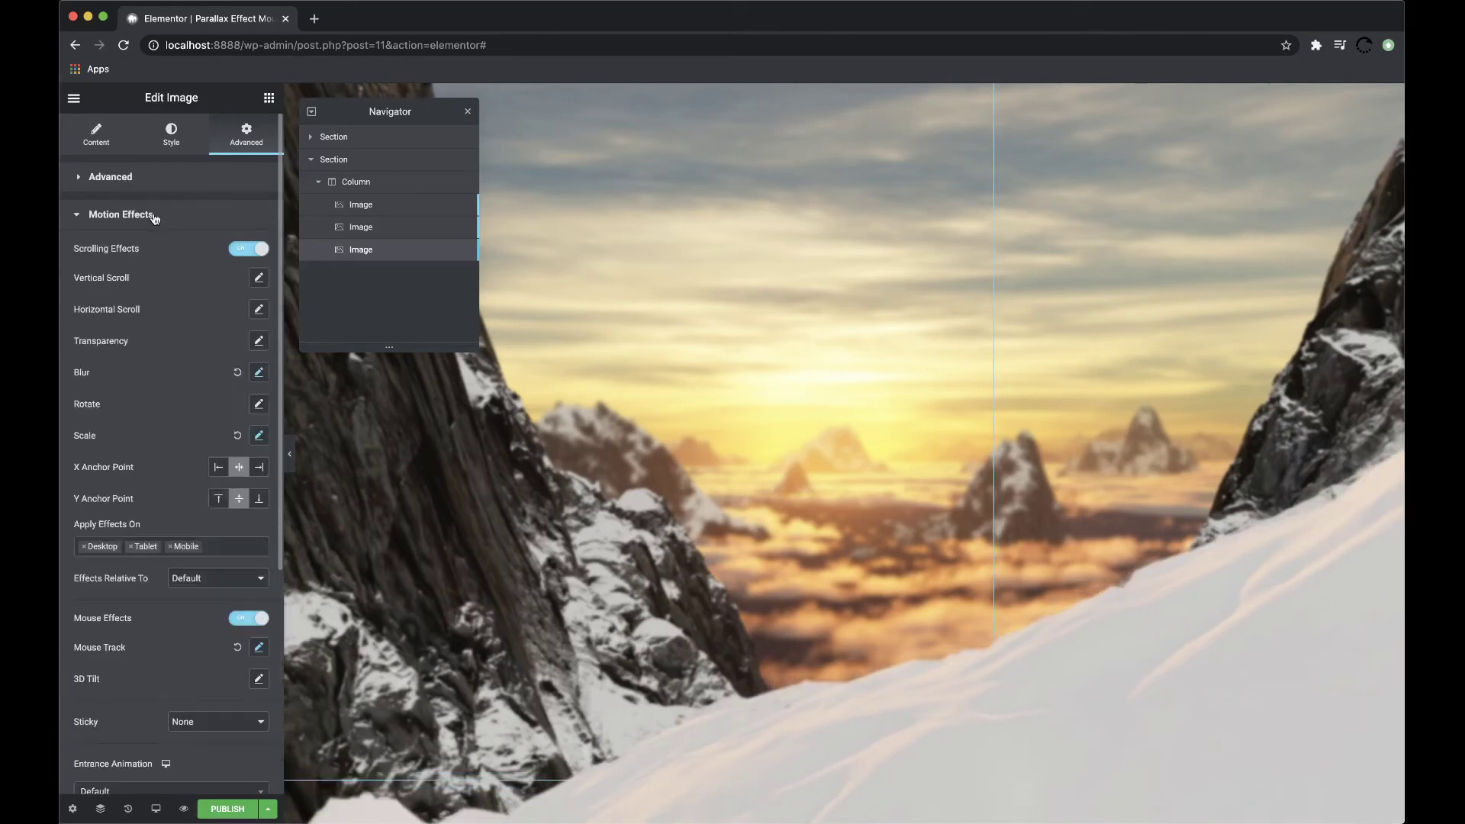
{"action": "left_click", "coordinate": [260, 373]}
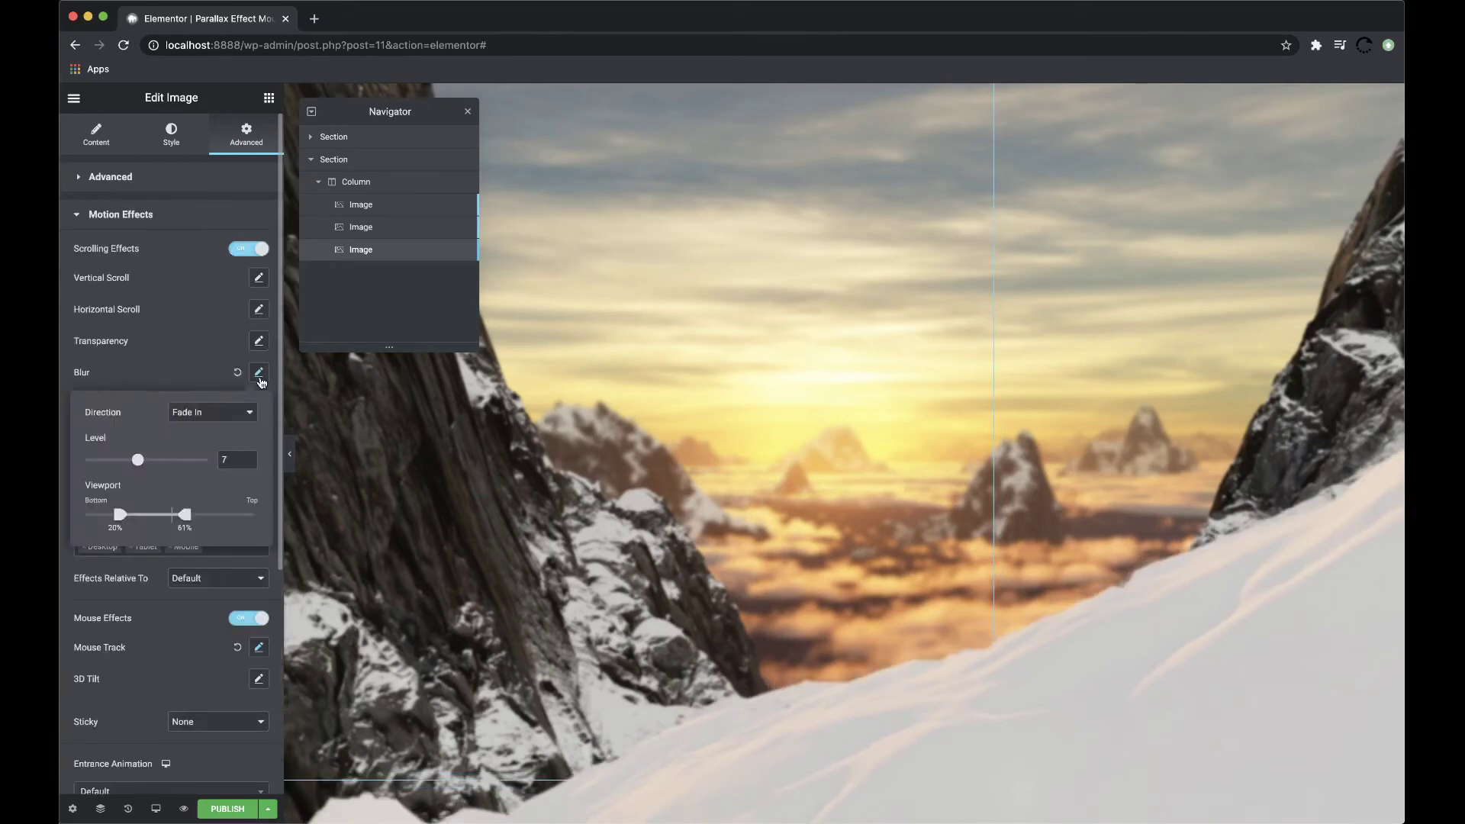
{"action": "left_click", "coordinate": [203, 461]}
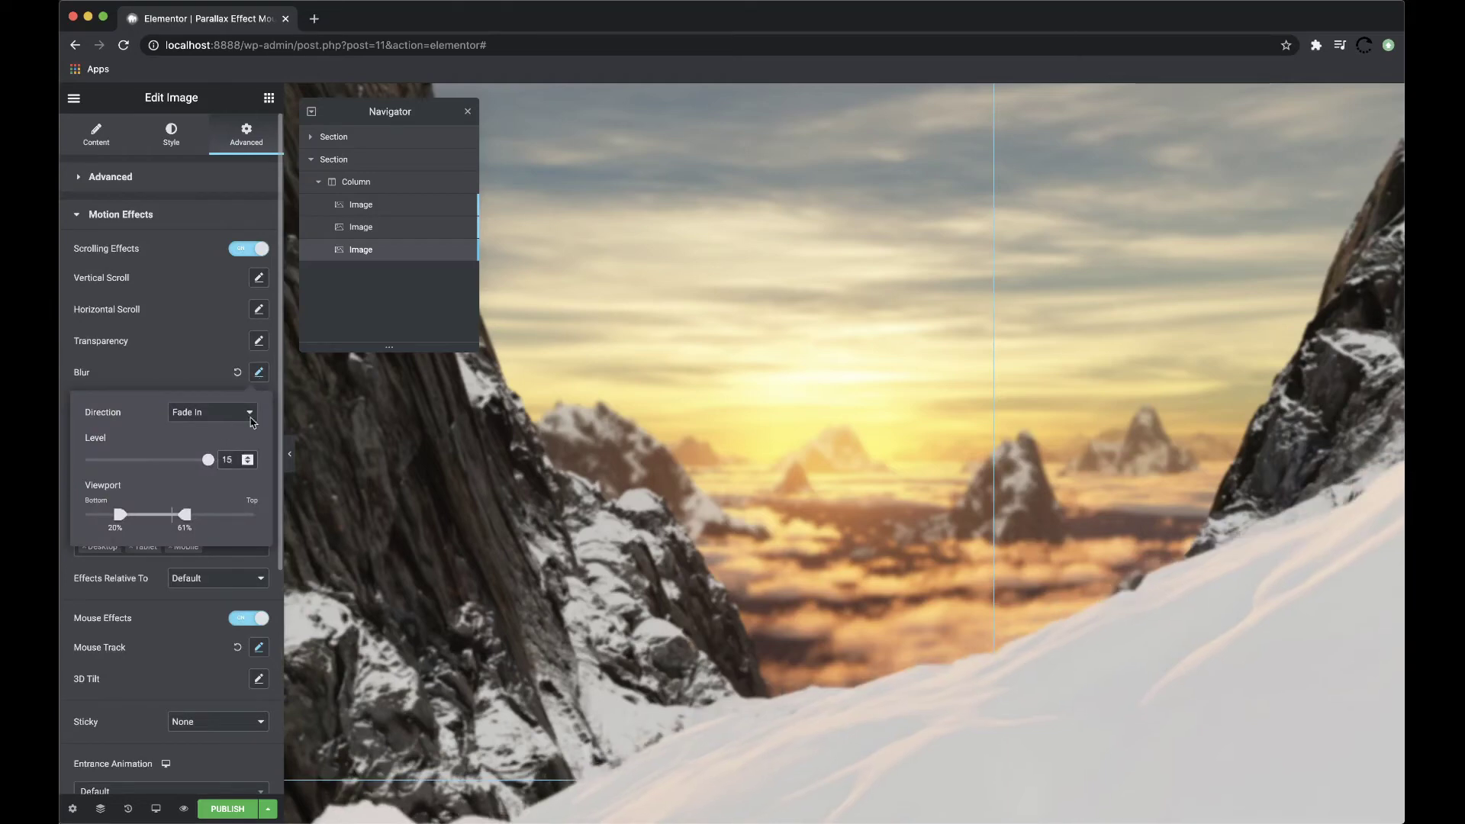
{"action": "left_click", "coordinate": [257, 375]}
- Set its Scale speed to 7 and Mouse Track speed to 1
{"action": "left_click", "coordinate": [259, 435]}
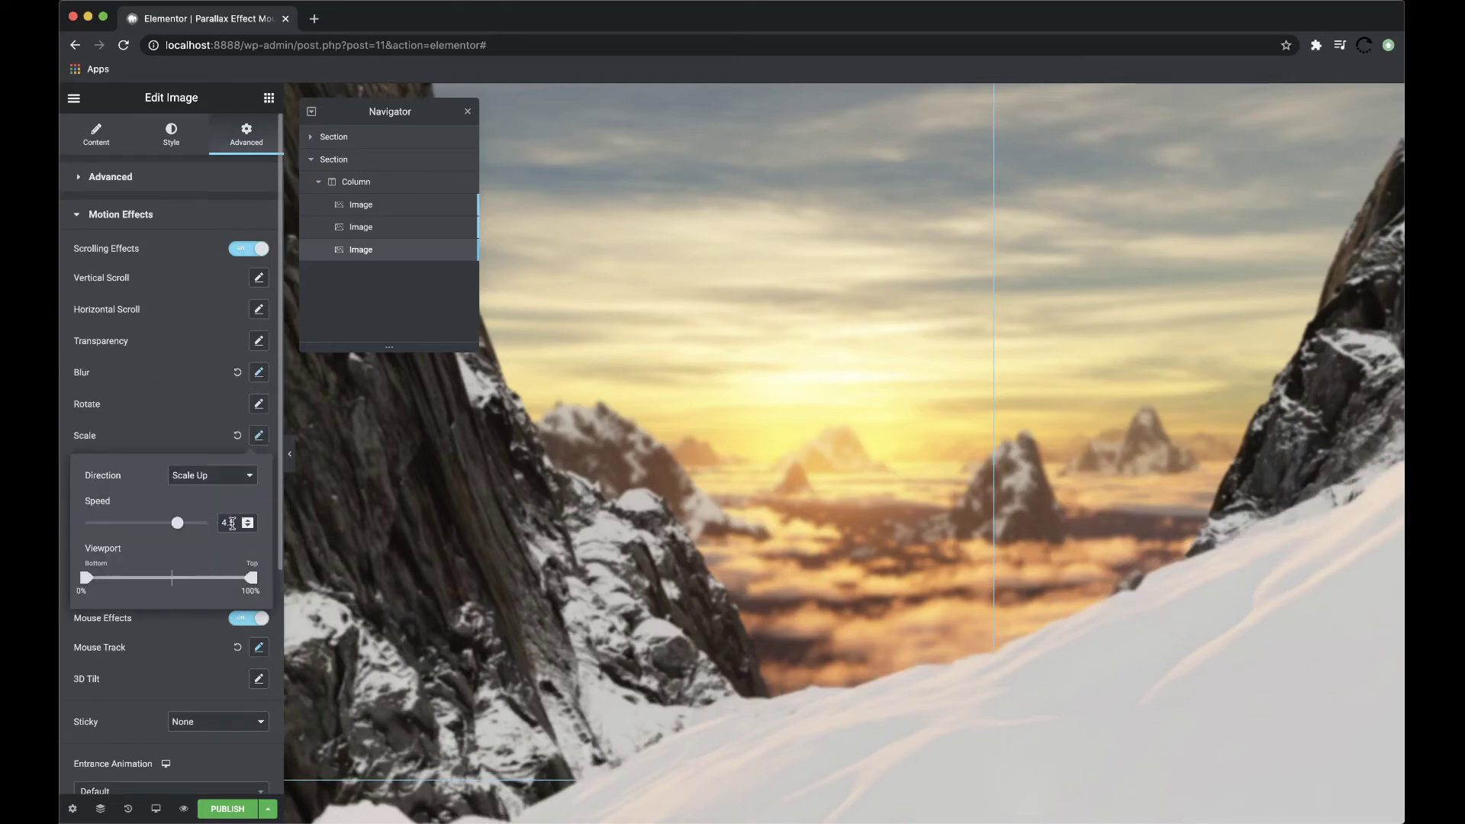
{"action": "double_click", "coordinate": [229, 522]}
{"action": "type", "text": "7"}
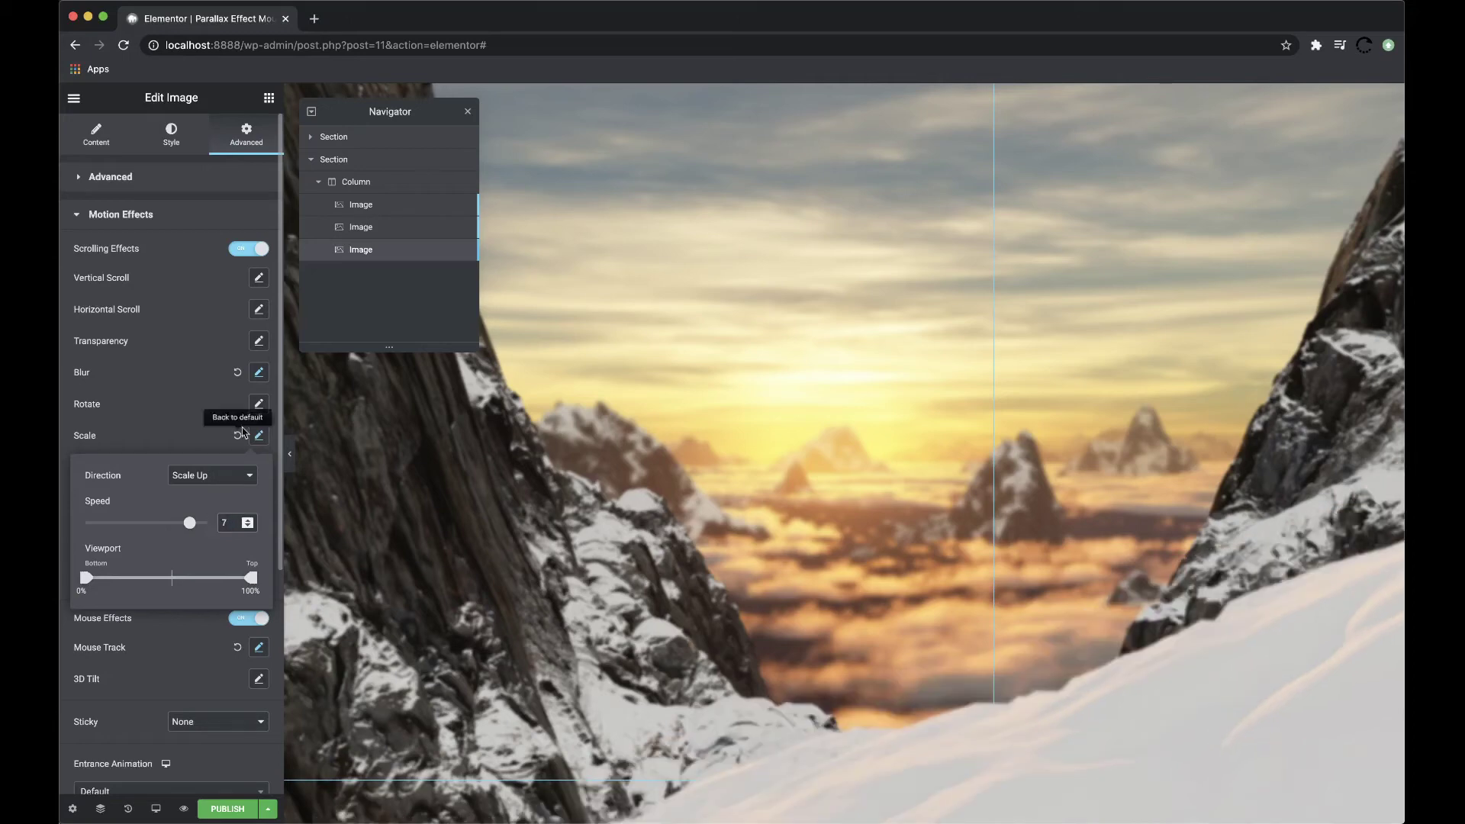
{"action": "left_click", "coordinate": [259, 436]}
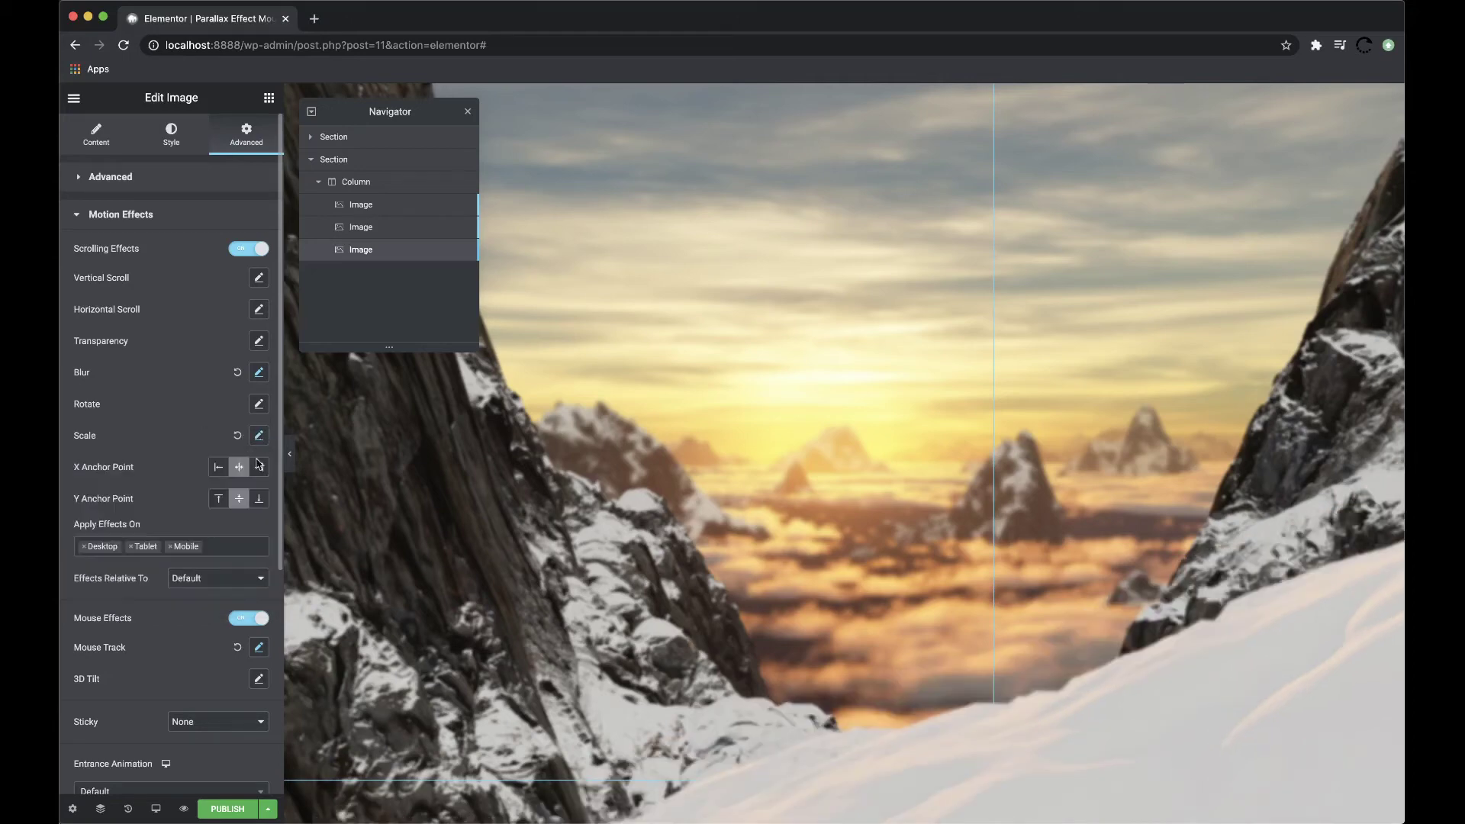
{"action": "left_click", "coordinate": [259, 649]}
{"action": "left_click_drag", "start_coordinate": [236, 734], "coordinate": [206, 737]}
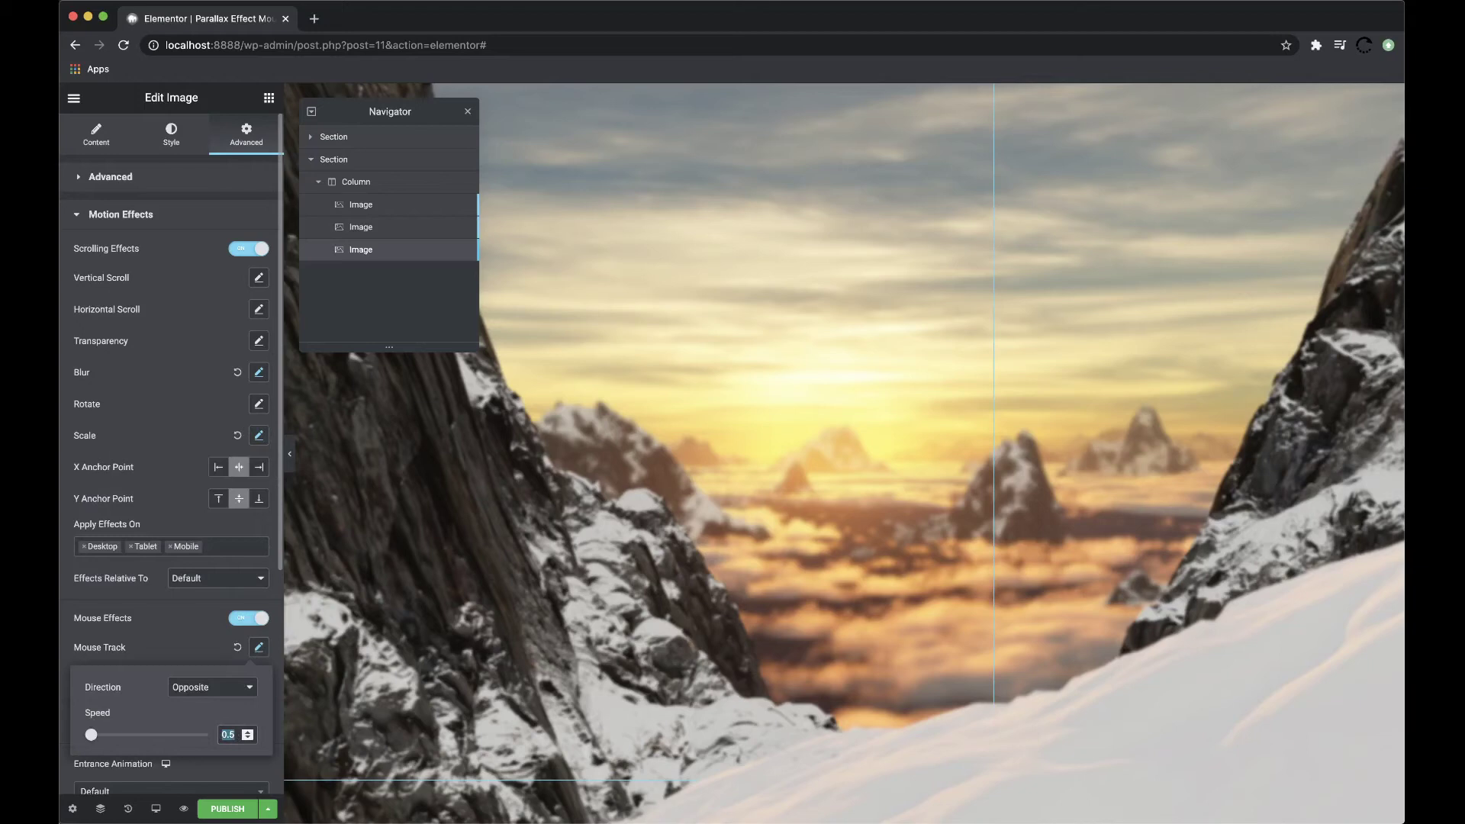
- Duplicate the top section, move the copy below the mountain hero, and hide the editing panels
{"action": "type", "text": "1"}
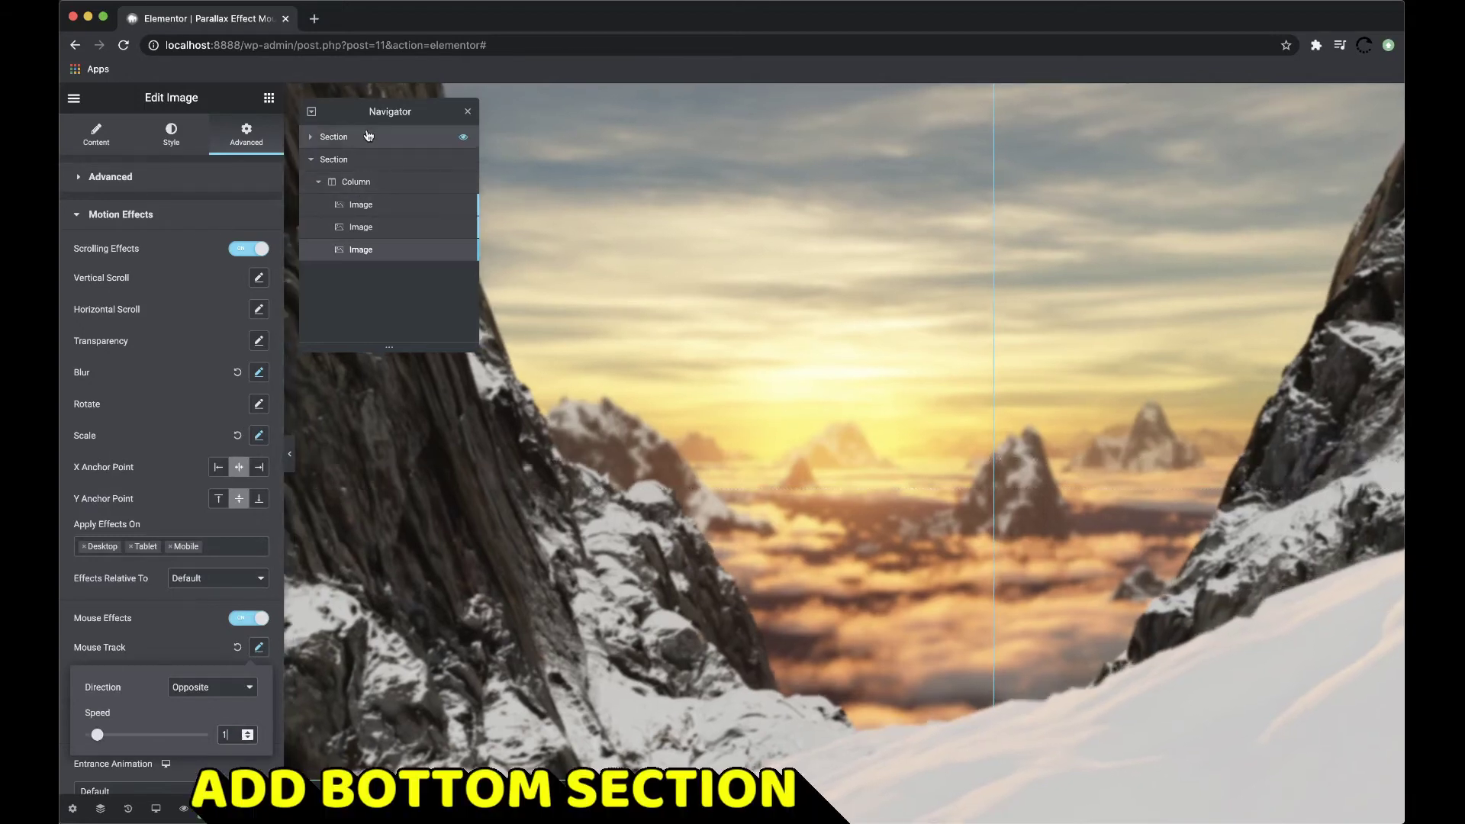
{"action": "right_click", "coordinate": [369, 136]}
{"action": "left_click", "coordinate": [393, 167]}
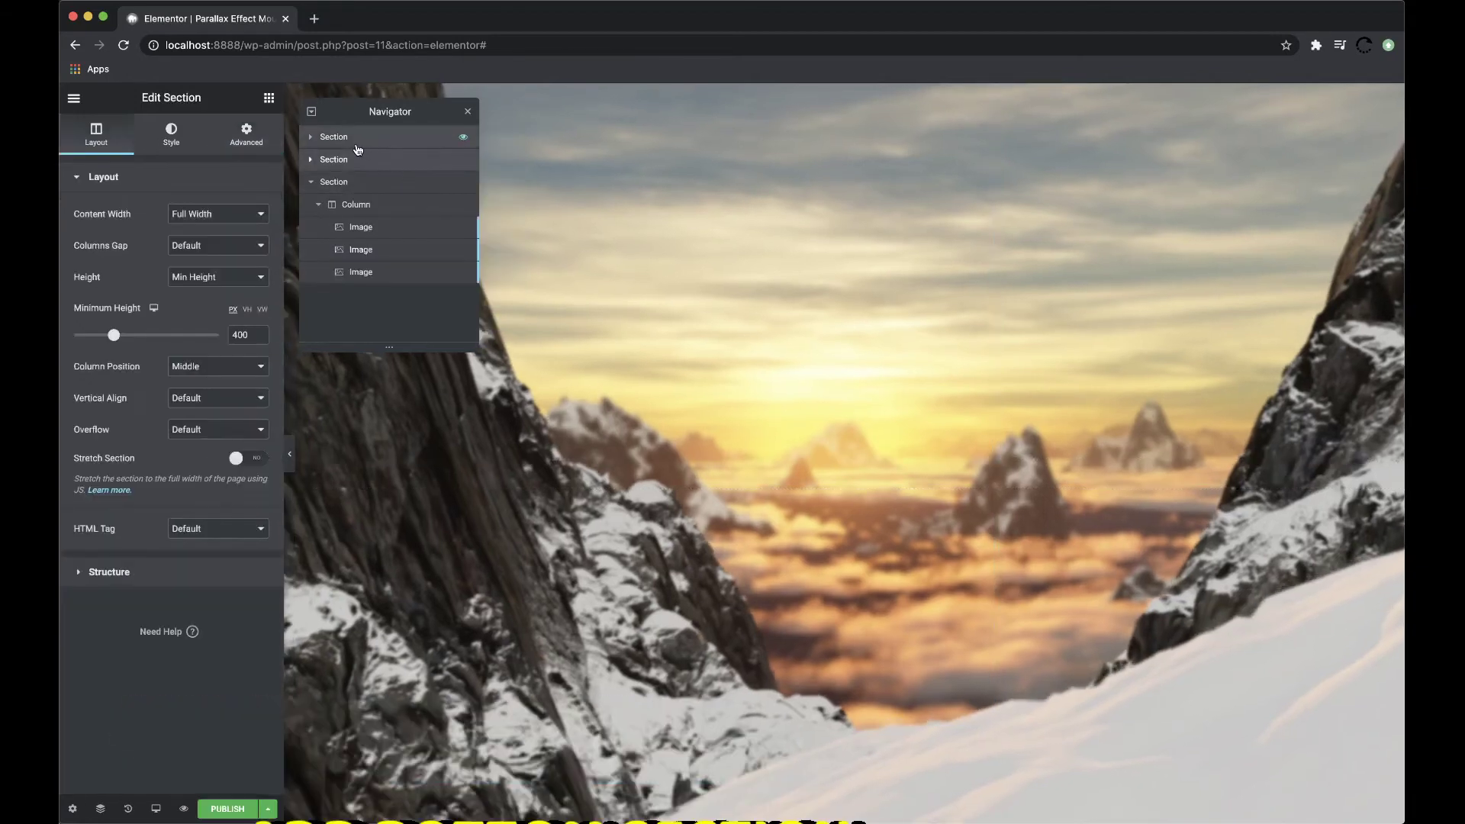
{"action": "left_click_drag", "start_coordinate": [349, 160], "coordinate": [335, 276]}
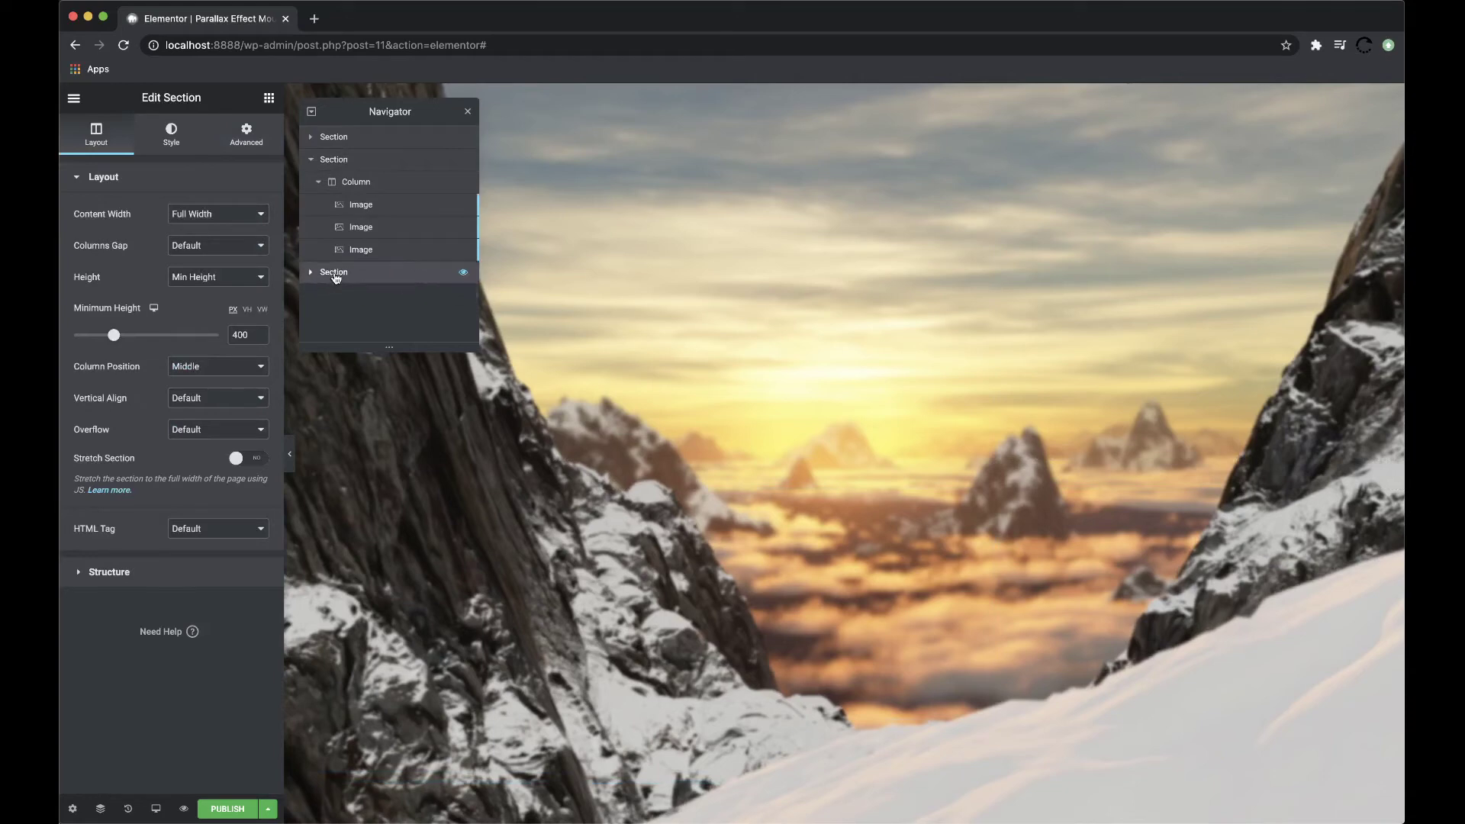
{"action": "left_click", "coordinate": [290, 448]}
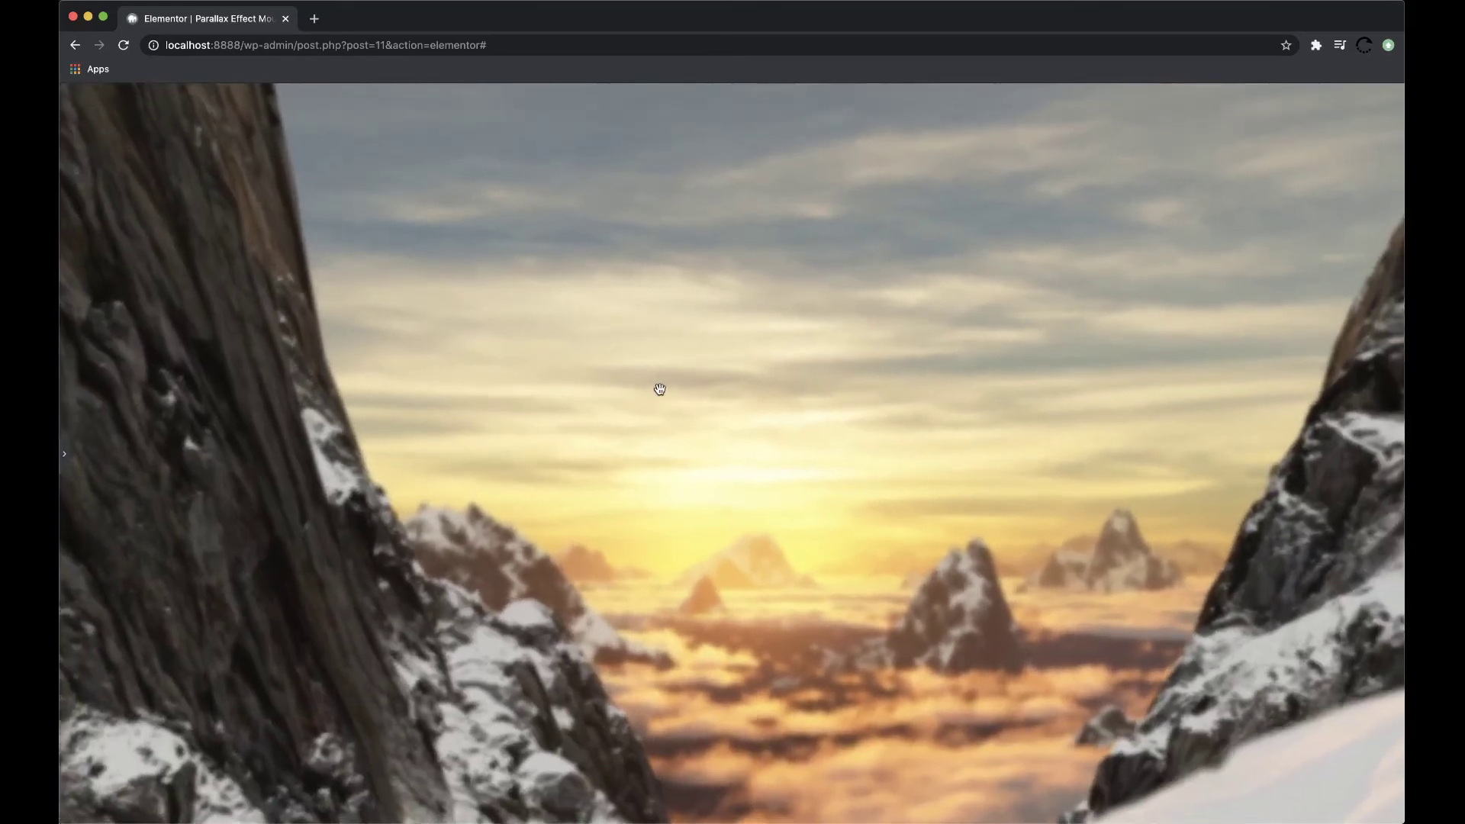
- Scroll the page preview down and up to check the three-layer mountain parallax
{"action": "scroll", "coordinate": [660, 390], "scroll_direction": "down", "scroll_amount": 5}
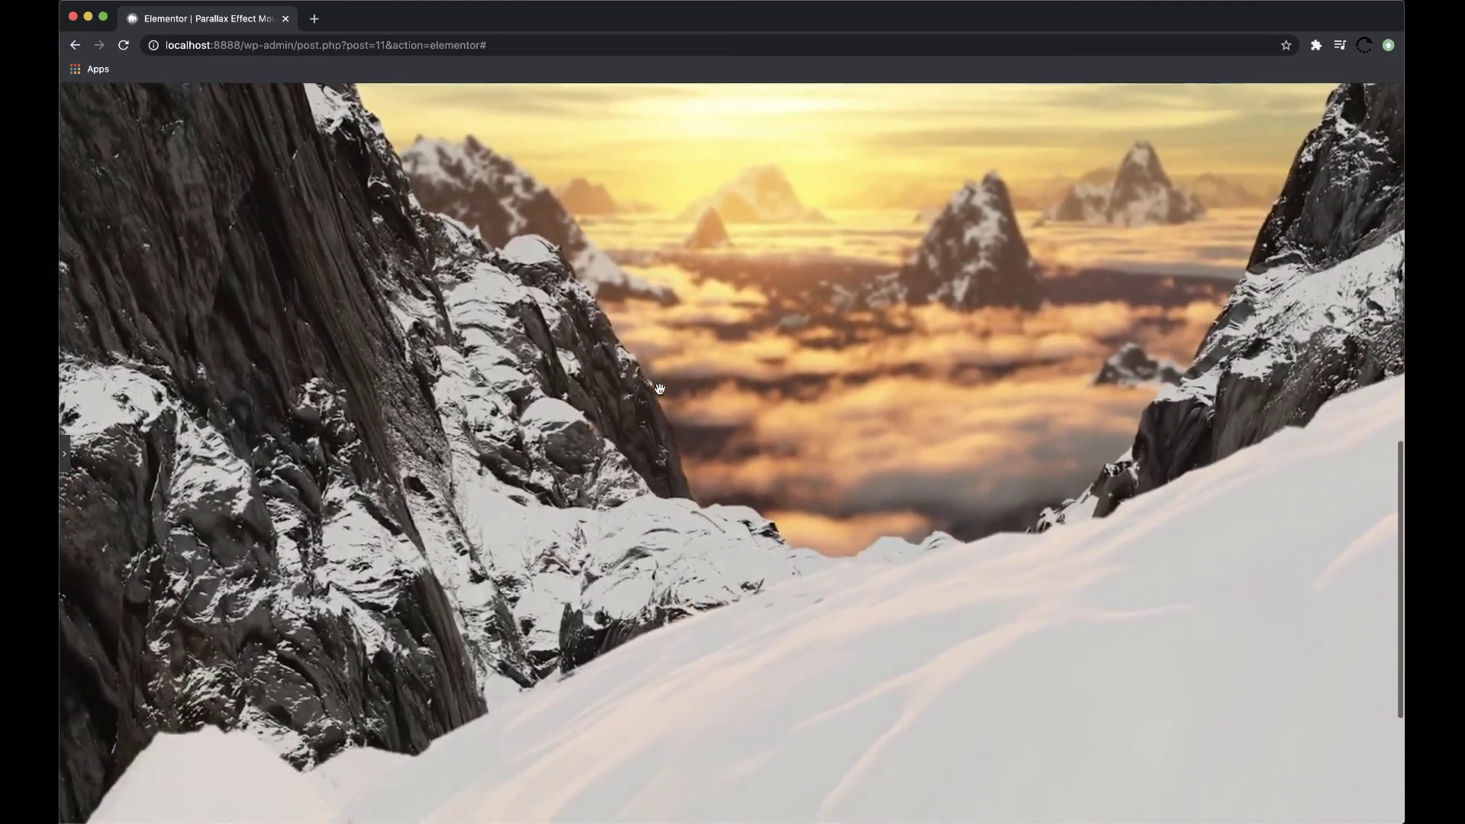
{"action": "scroll", "coordinate": [660, 389], "scroll_direction": "down", "scroll_amount": 5}
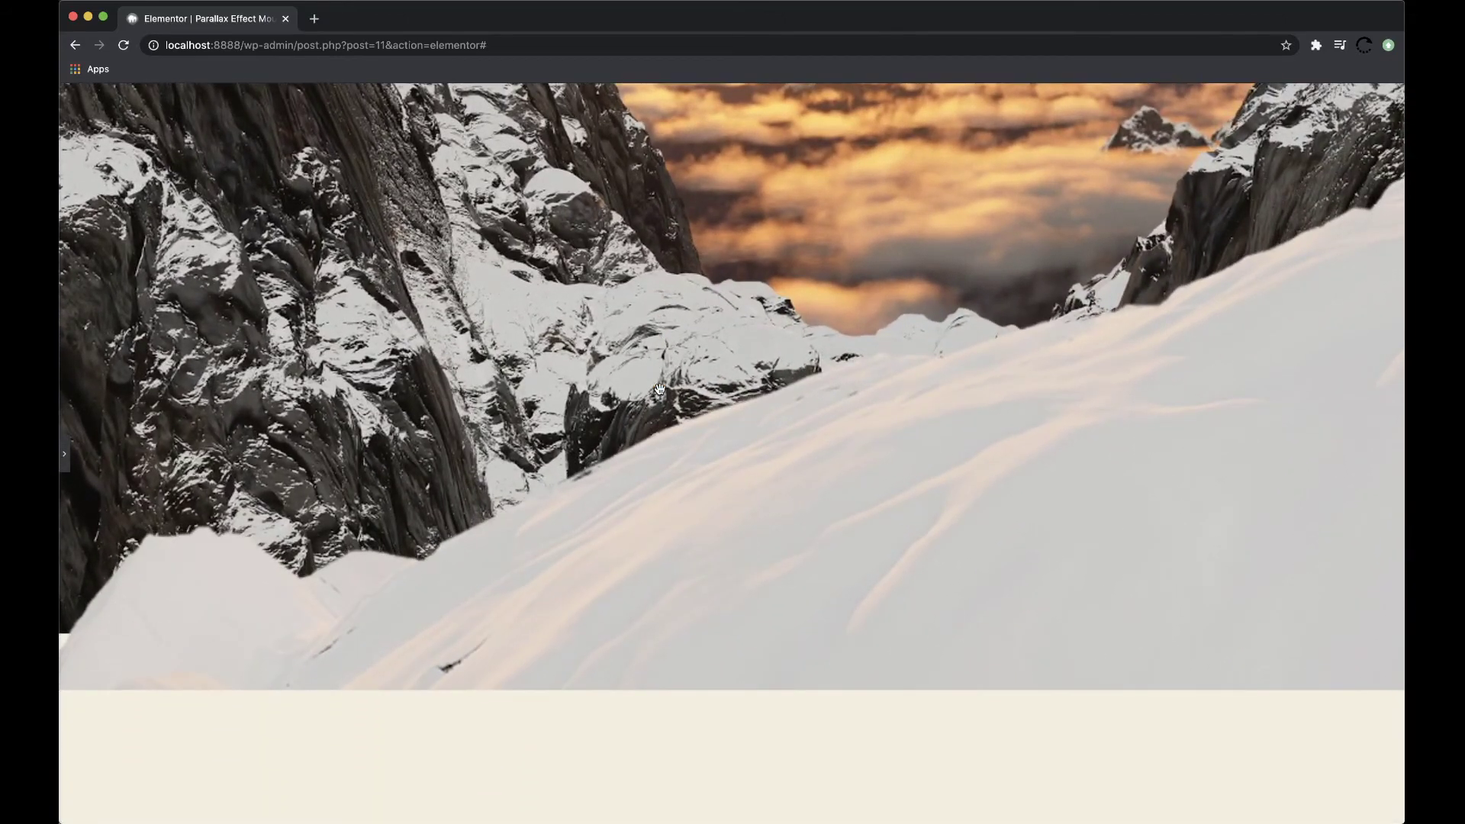
{"action": "scroll", "coordinate": [660, 390], "scroll_direction": "up", "scroll_amount": 5}
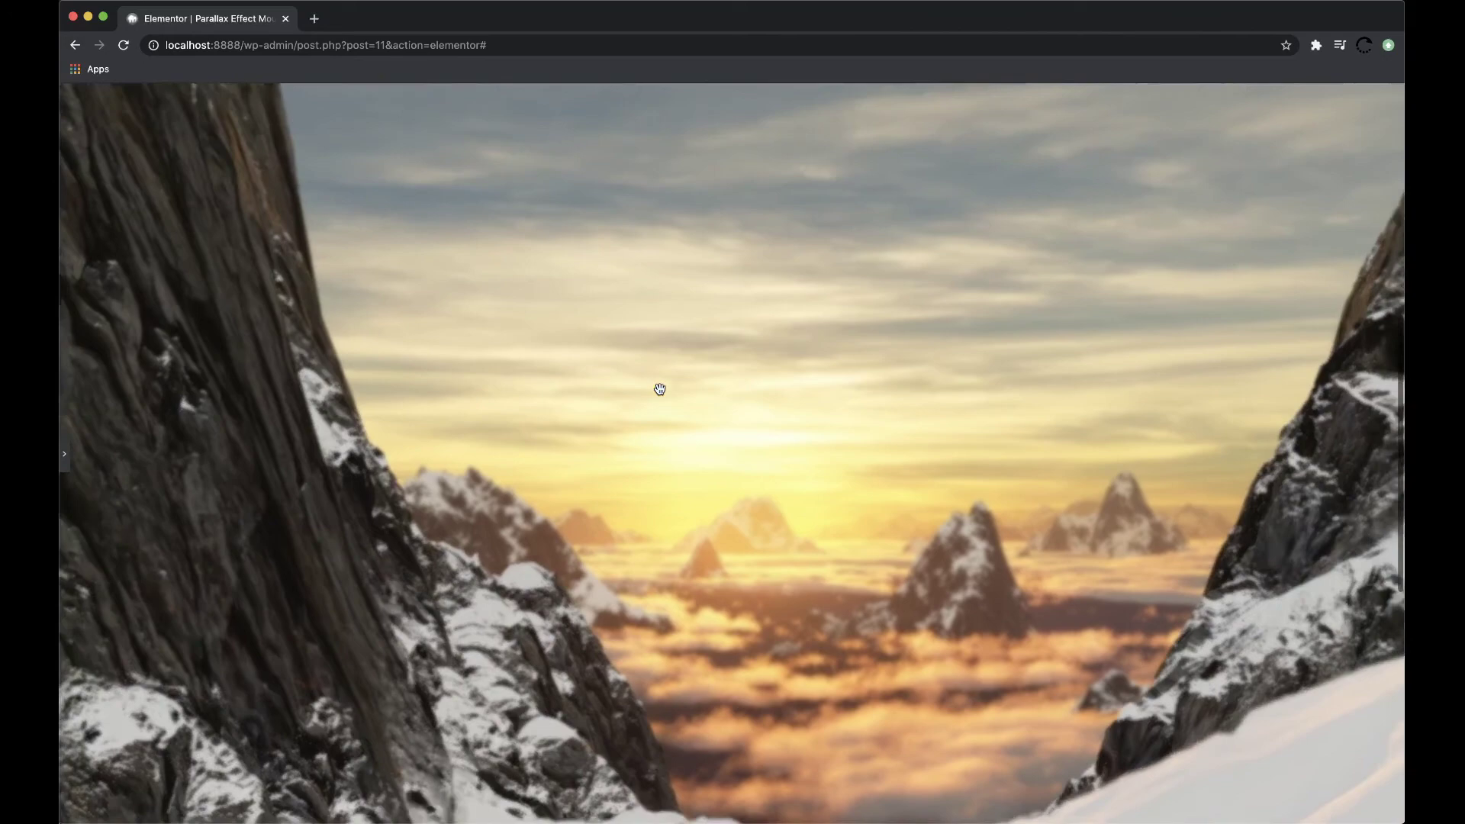
{"action": "scroll", "coordinate": [660, 390], "scroll_direction": "up", "scroll_amount": 5}
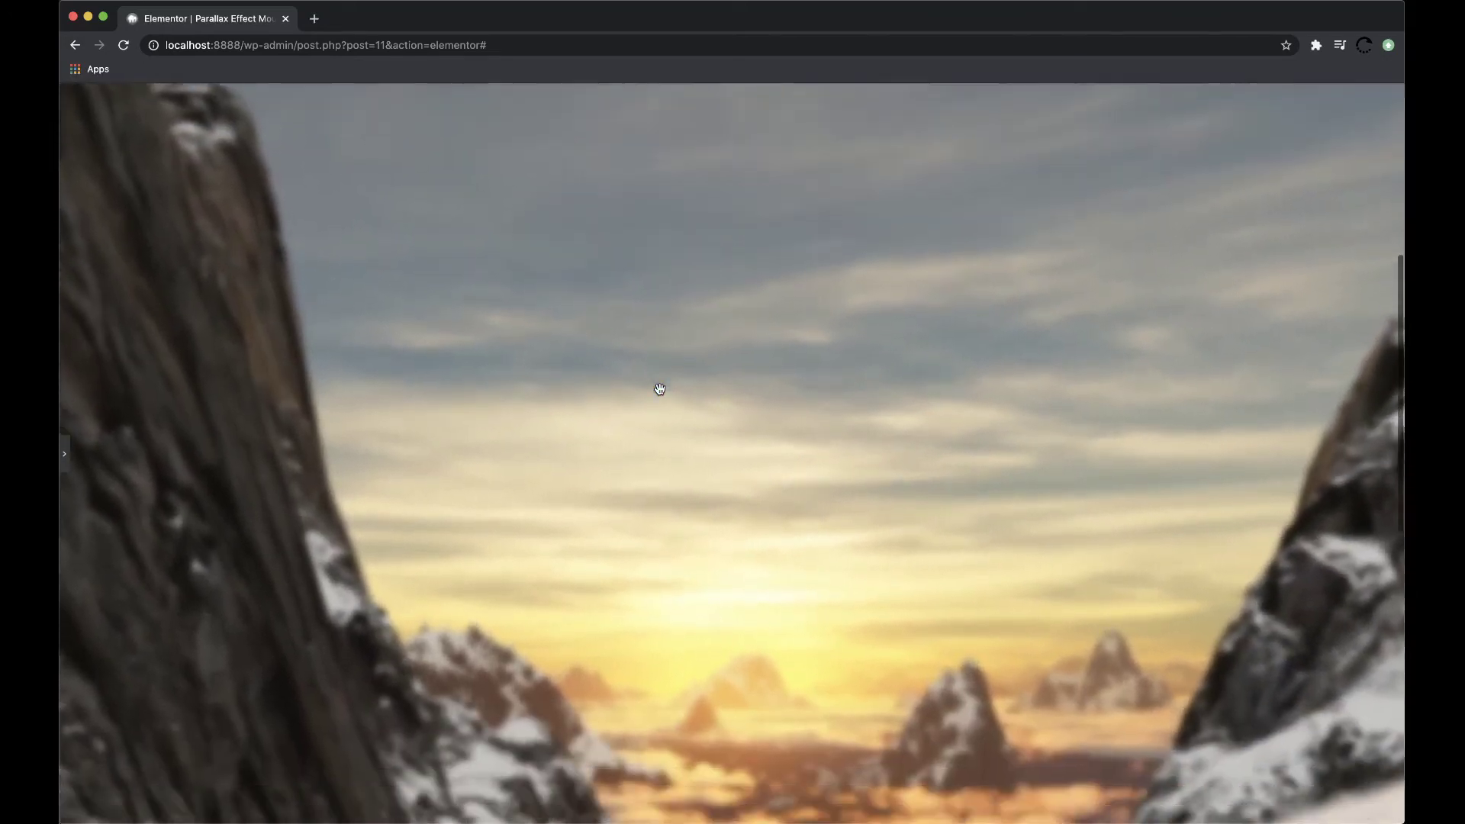
{"action": "scroll", "coordinate": [659, 390], "scroll_direction": "down", "scroll_amount": 5}
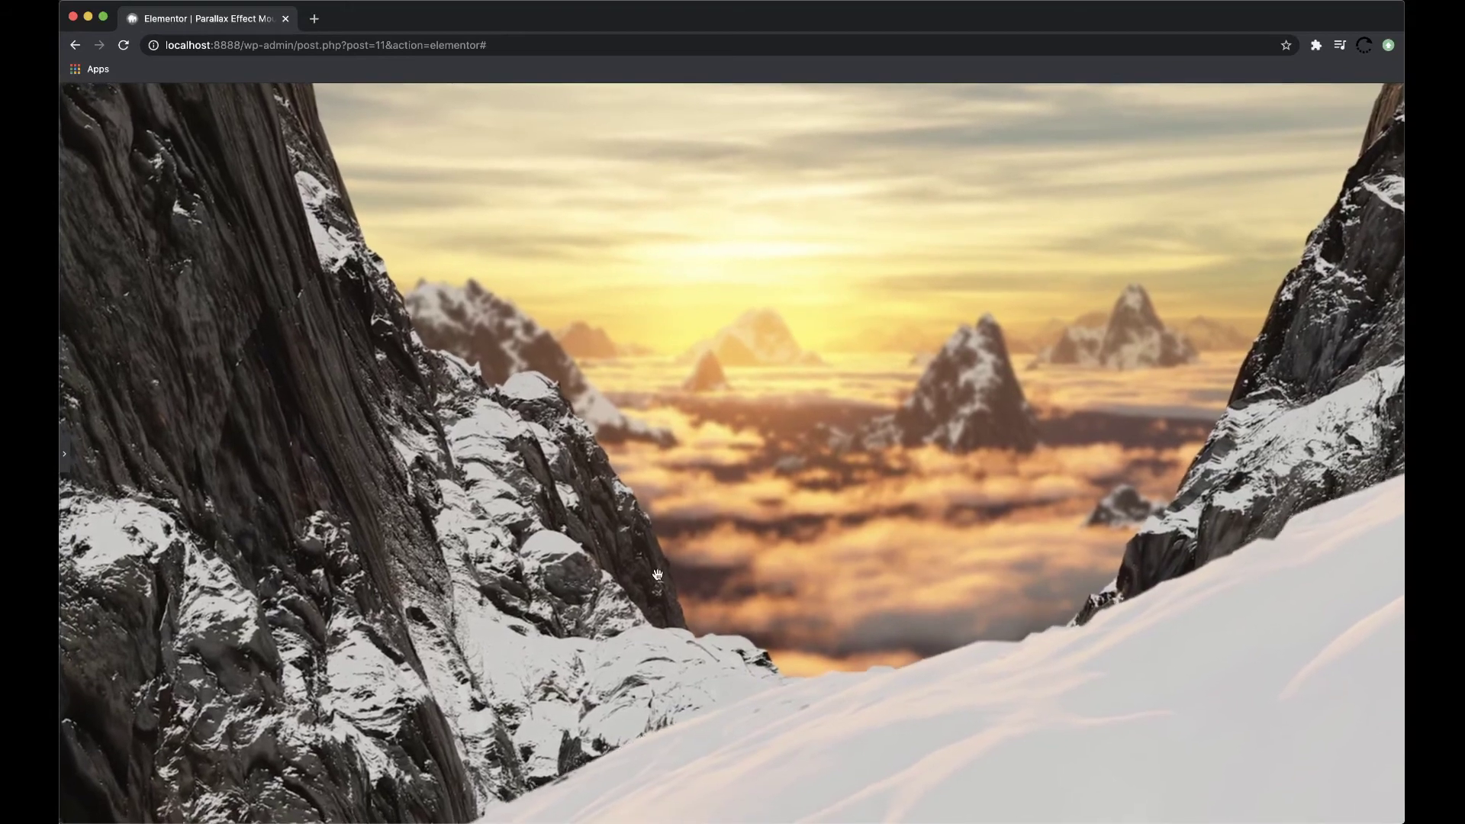
{"action": "scroll", "coordinate": [896, 565], "scroll_direction": "down", "scroll_amount": 5}
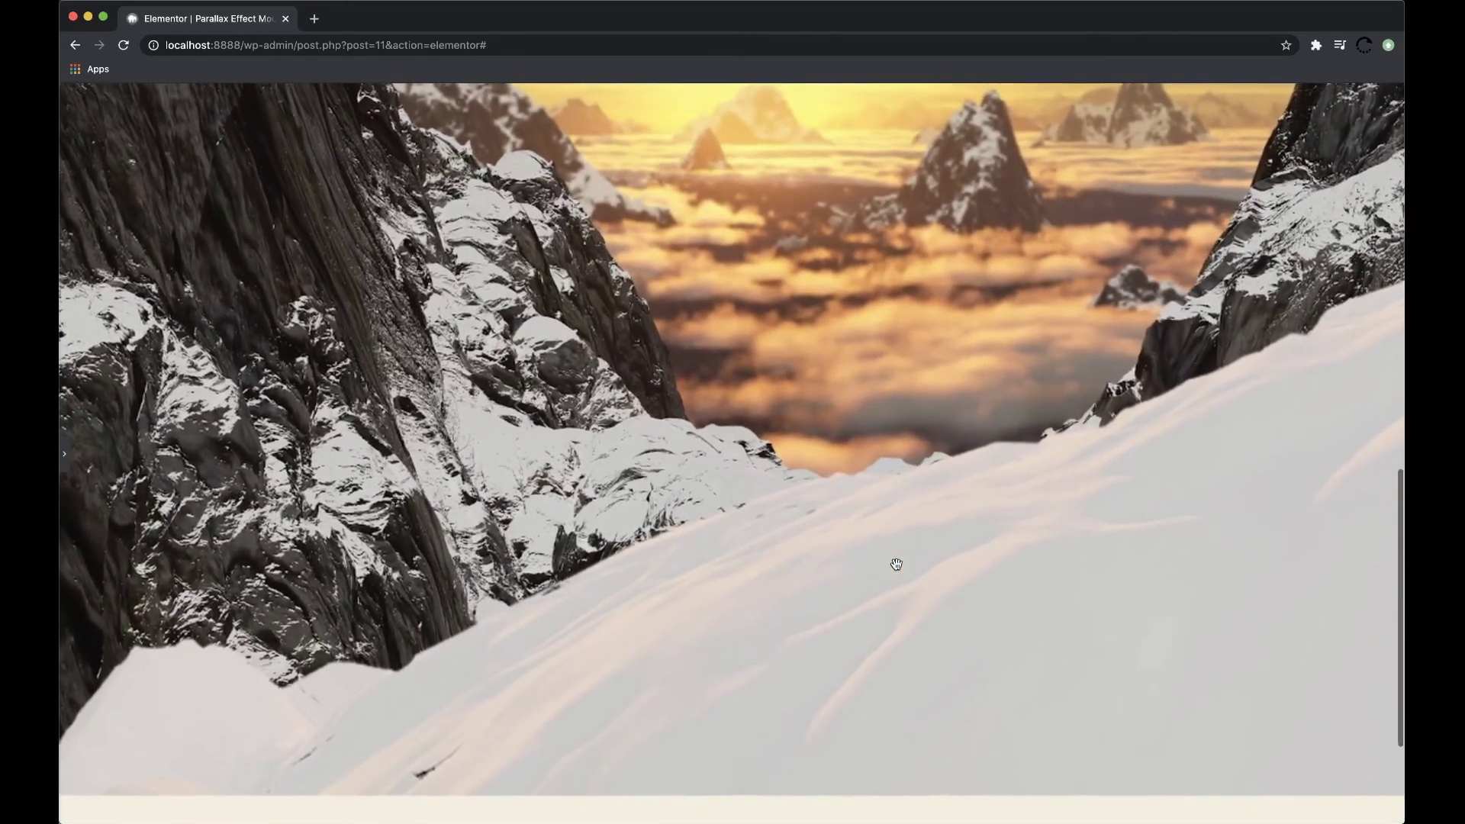
{"action": "scroll", "coordinate": [897, 564], "scroll_direction": "up", "scroll_amount": 5}
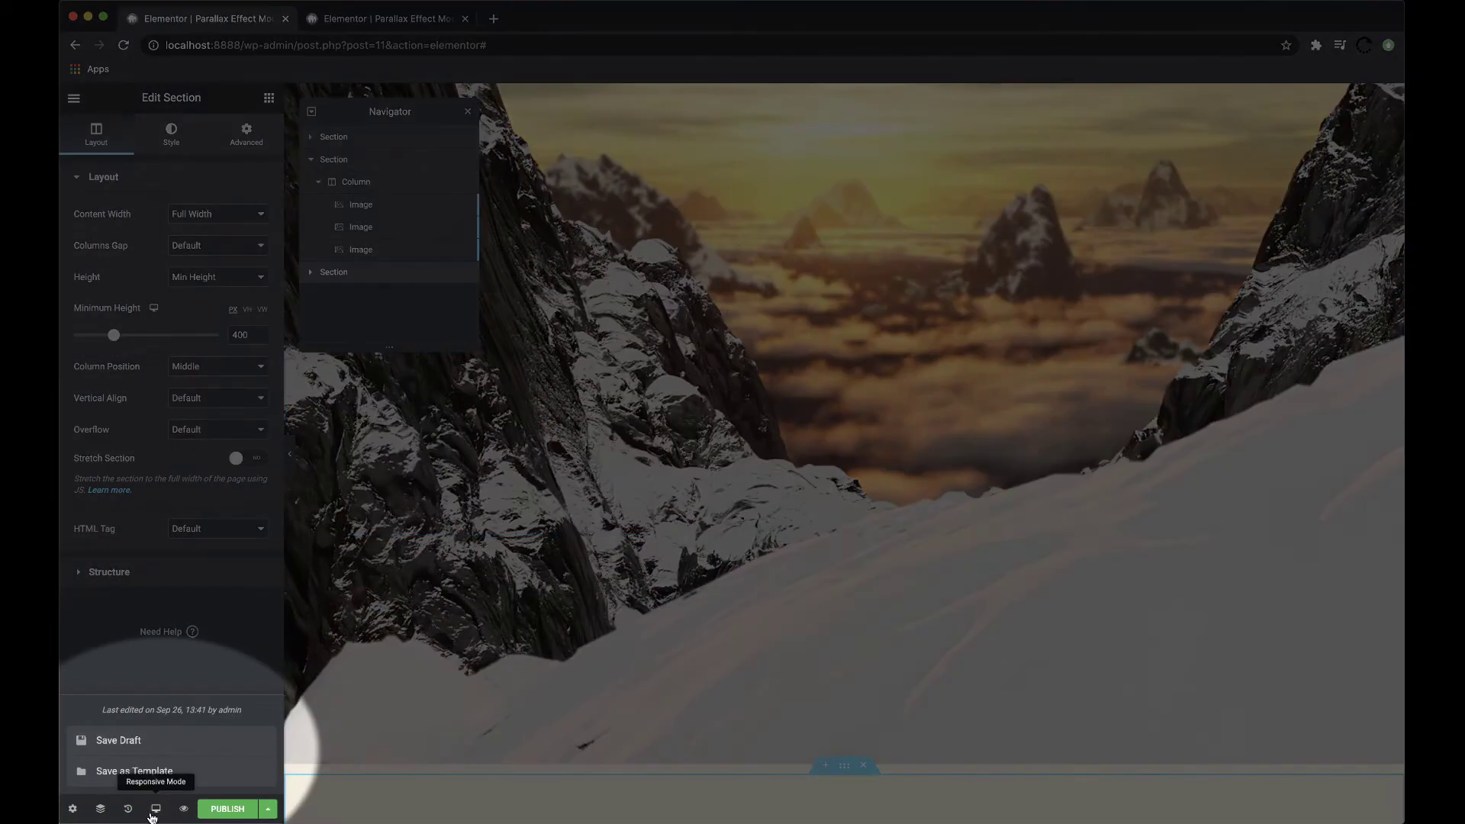
- Preview at tablet size and switch the hero section's minimum height unit to VH
{"action": "left_click", "coordinate": [157, 809]}
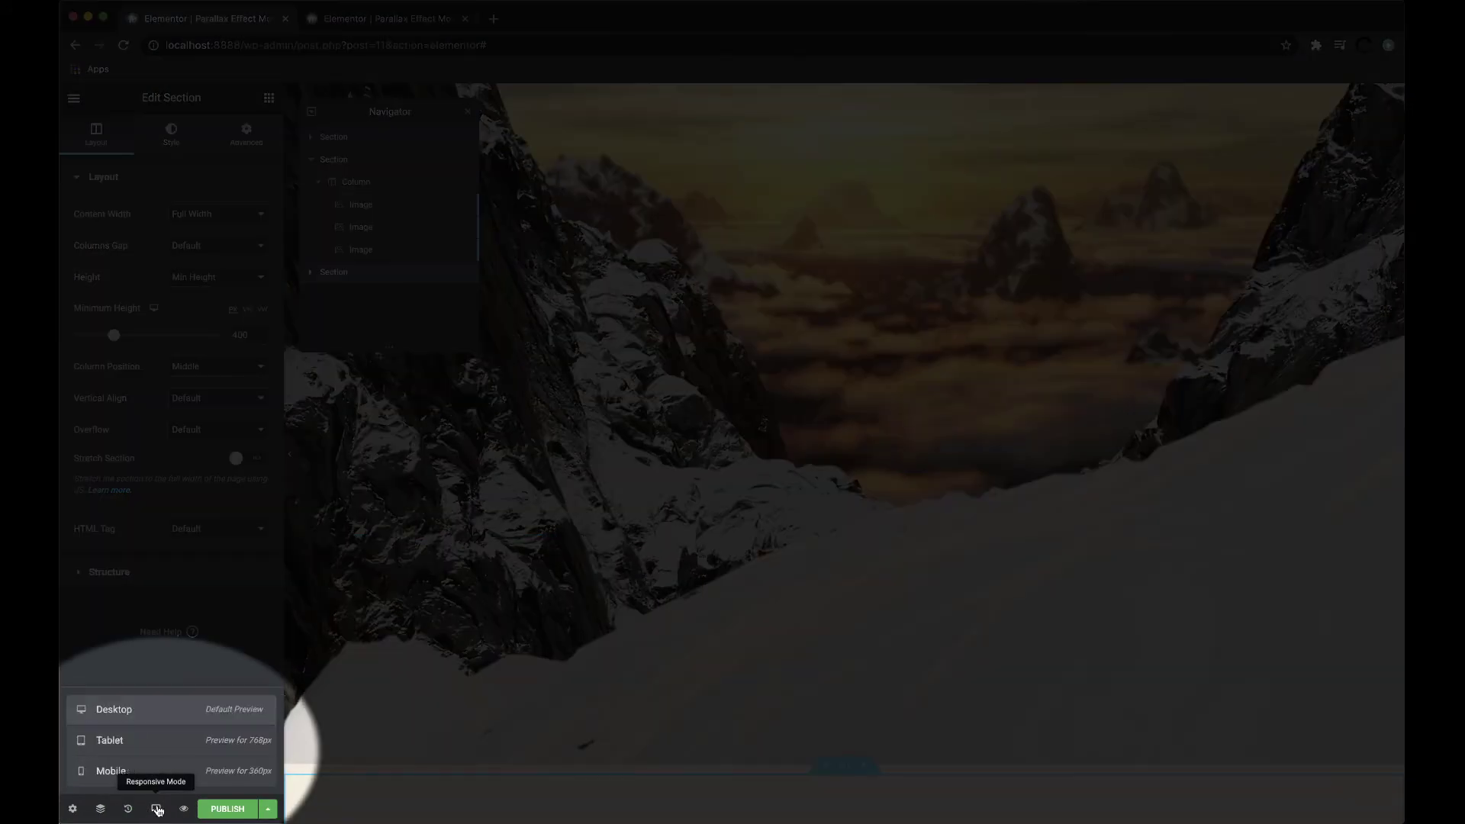
{"action": "left_click", "coordinate": [153, 745]}
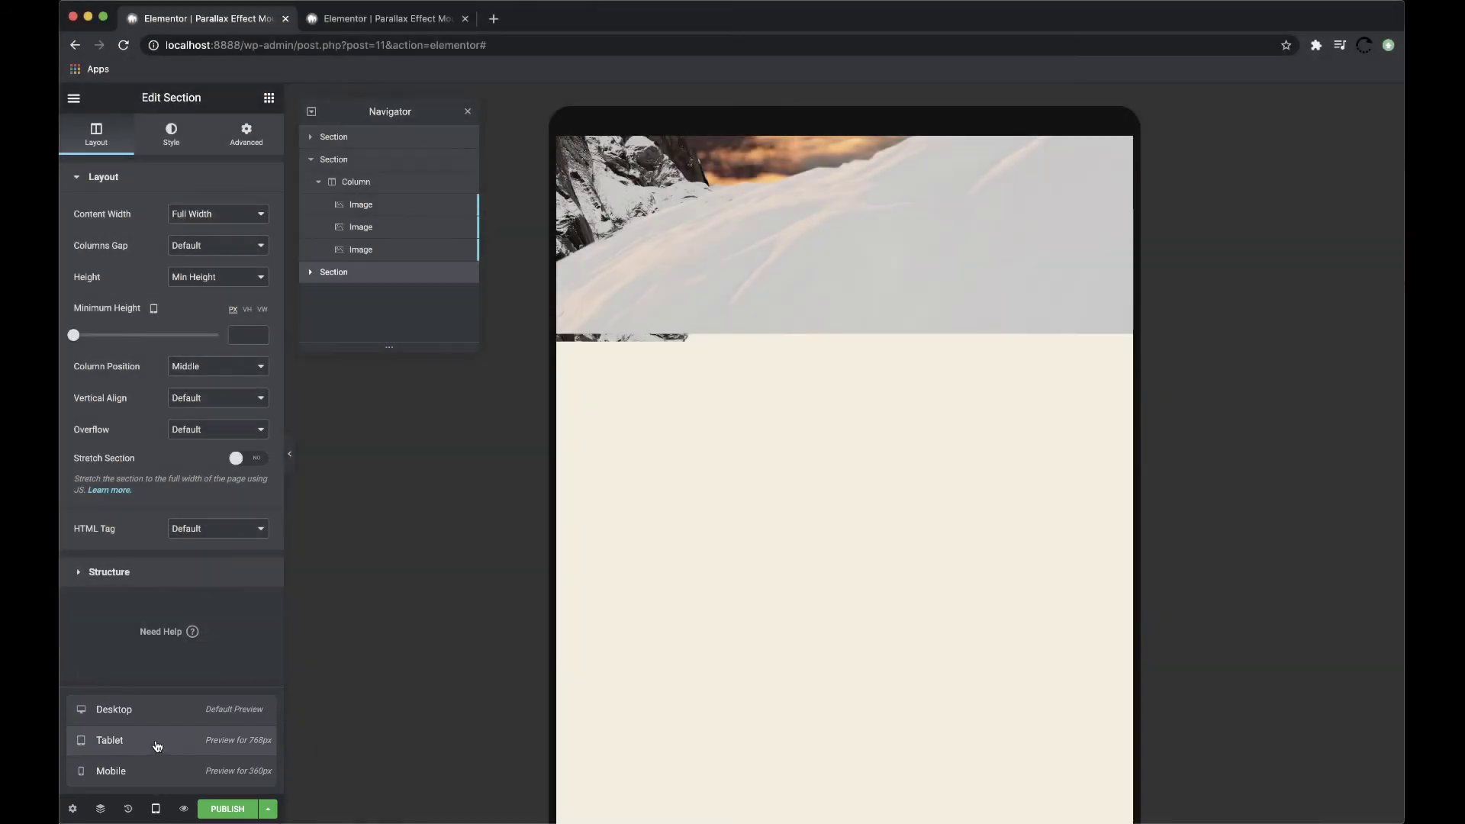
{"action": "left_click", "coordinate": [350, 161]}
{"action": "left_click", "coordinate": [246, 309]}
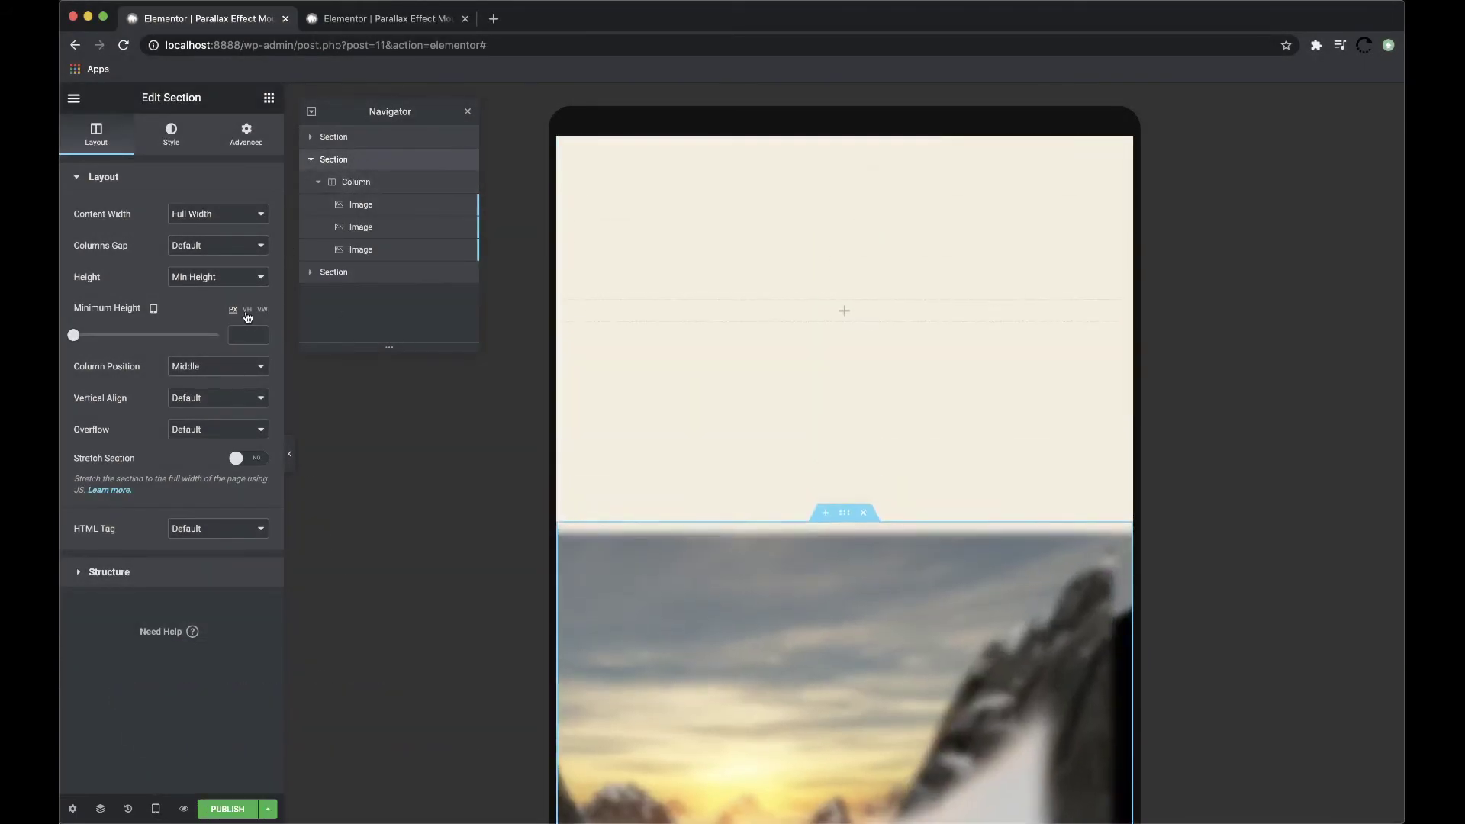
{"action": "left_click", "coordinate": [245, 333]}
- Enter 50 VH as the tablet minimum height and offset the first mountain image left and vertically
{"action": "type", "text": "50"}
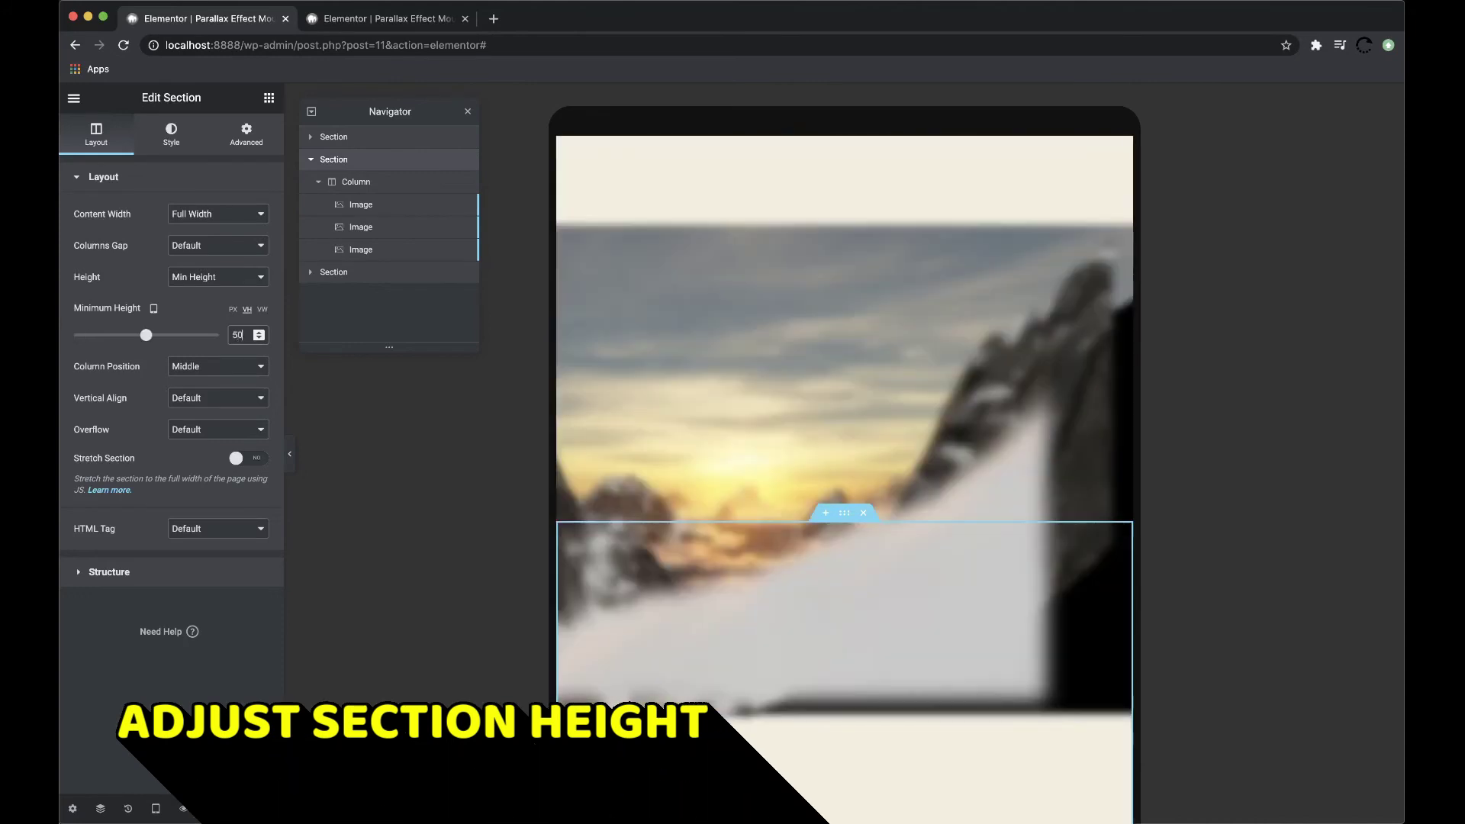
{"action": "left_click", "coordinate": [346, 204]}
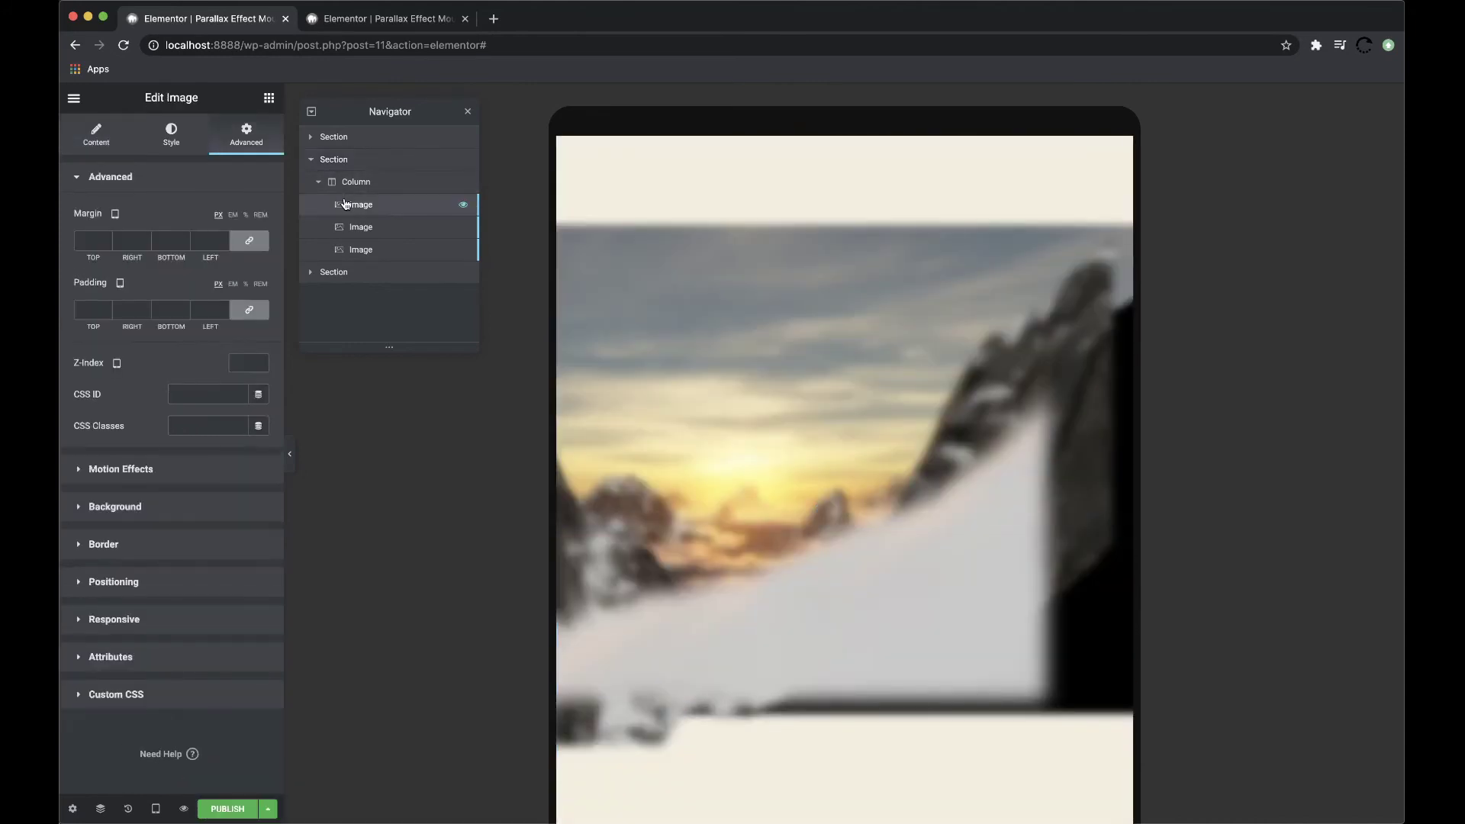
{"action": "left_click", "coordinate": [175, 571]}
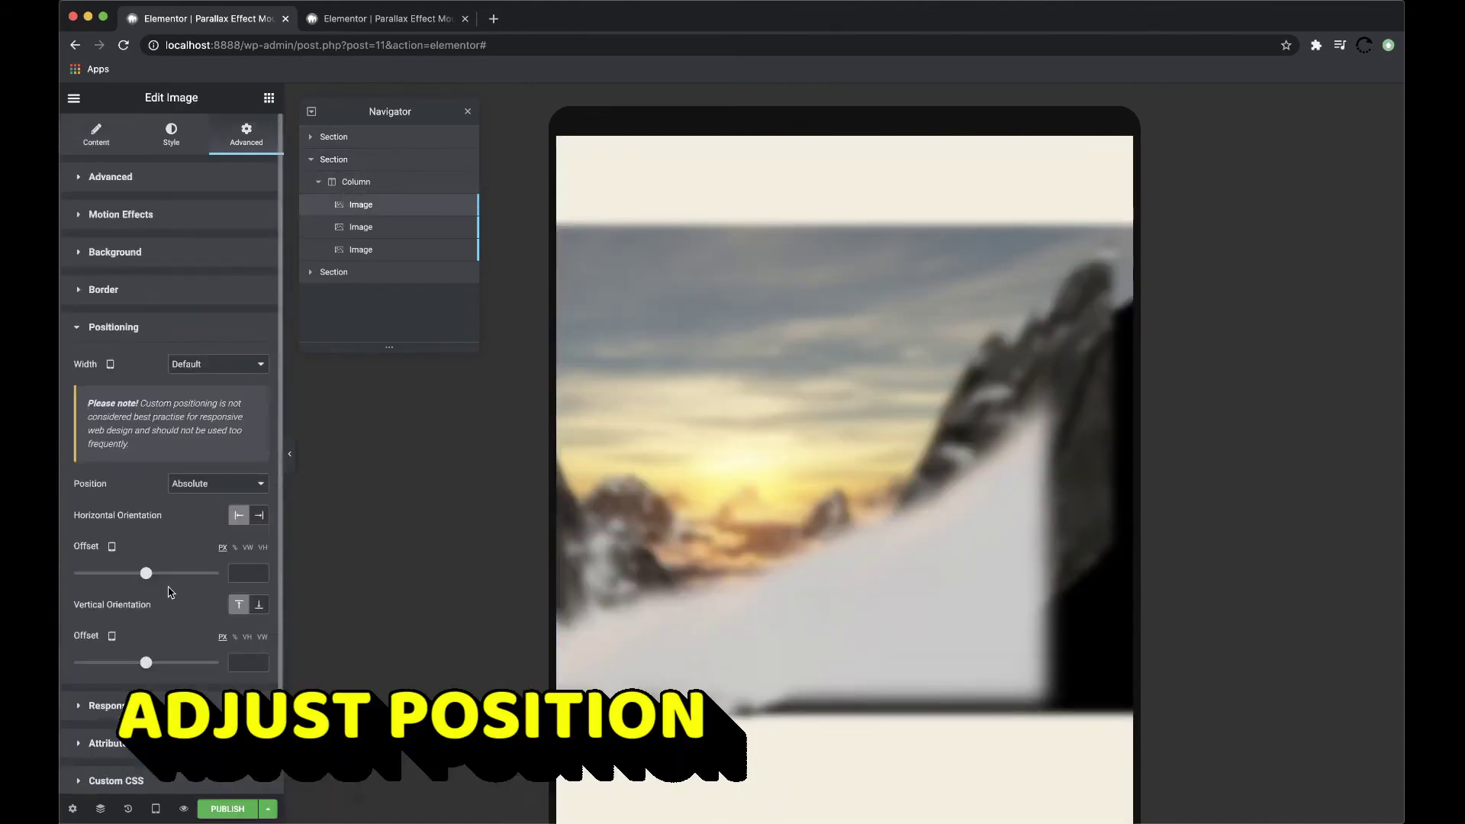
{"action": "left_click_drag", "start_coordinate": [149, 576], "coordinate": [137, 576]}
{"action": "left_click_drag", "start_coordinate": [145, 670], "coordinate": [125, 672]}
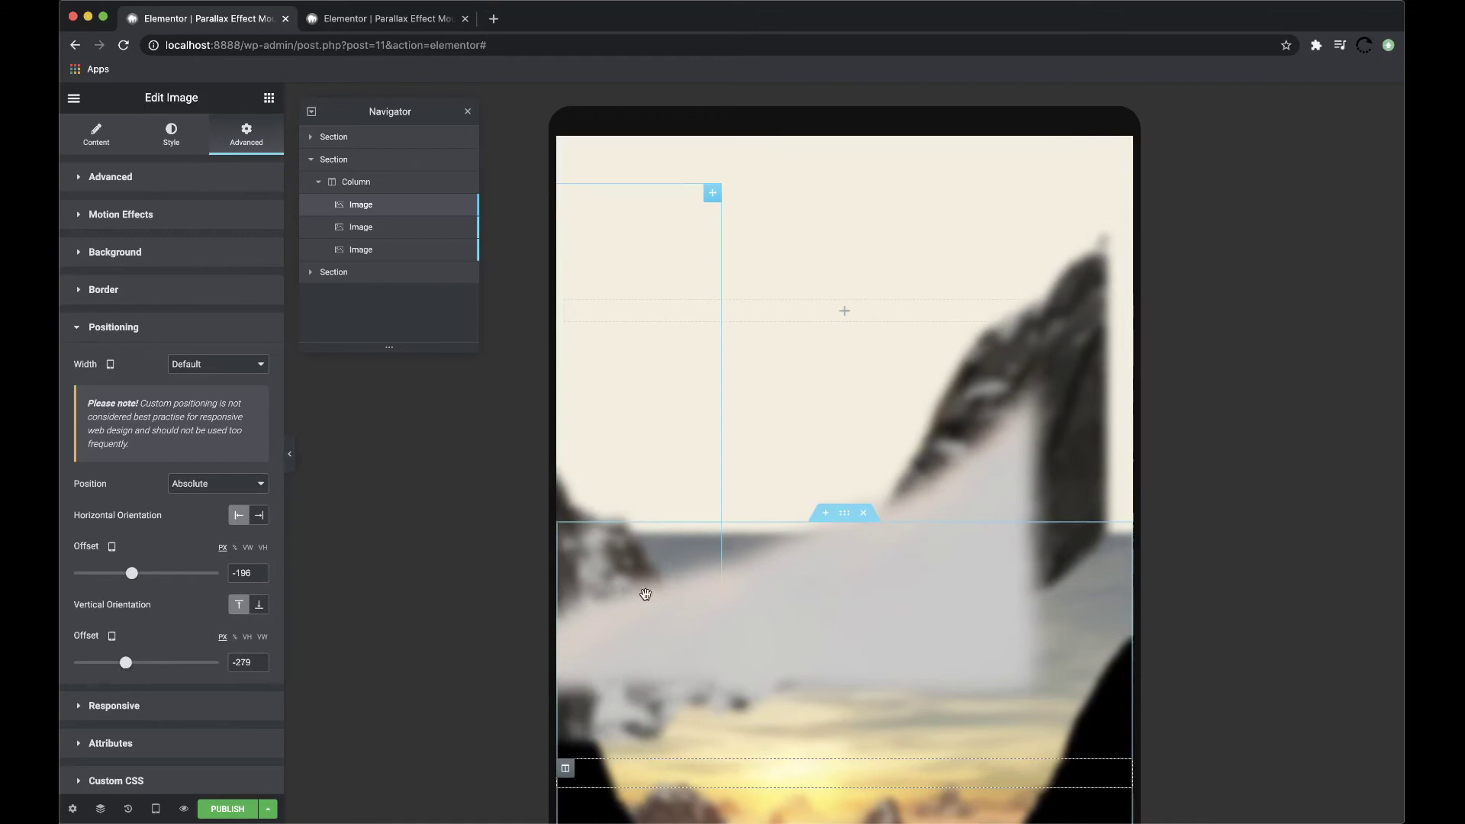
{"action": "scroll", "coordinate": [631, 582], "scroll_direction": "down", "scroll_amount": 5}
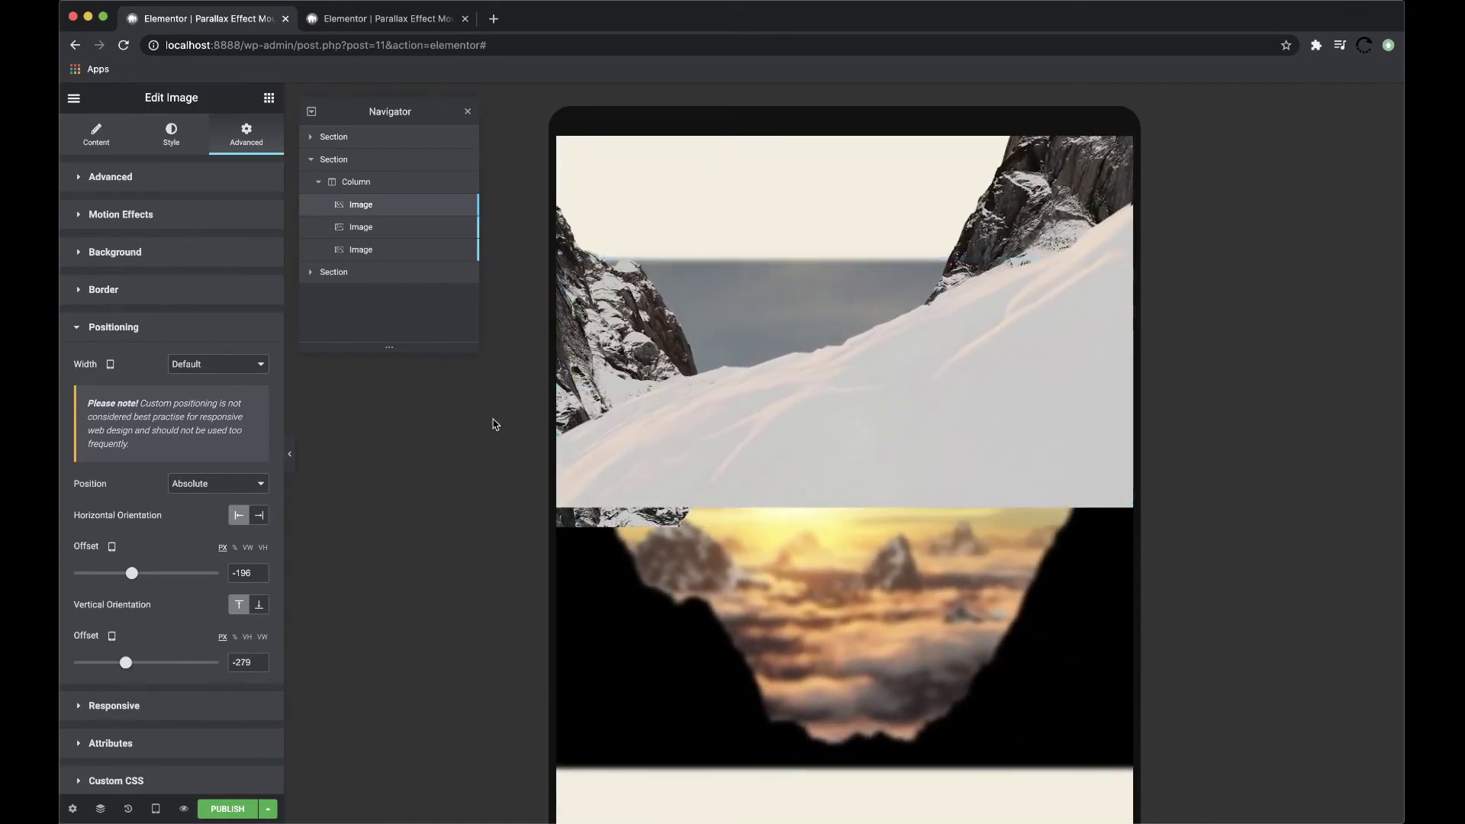
- Shift the second mountain image's tablet horizontal and vertical offsets further left
{"action": "left_click", "coordinate": [399, 235]}
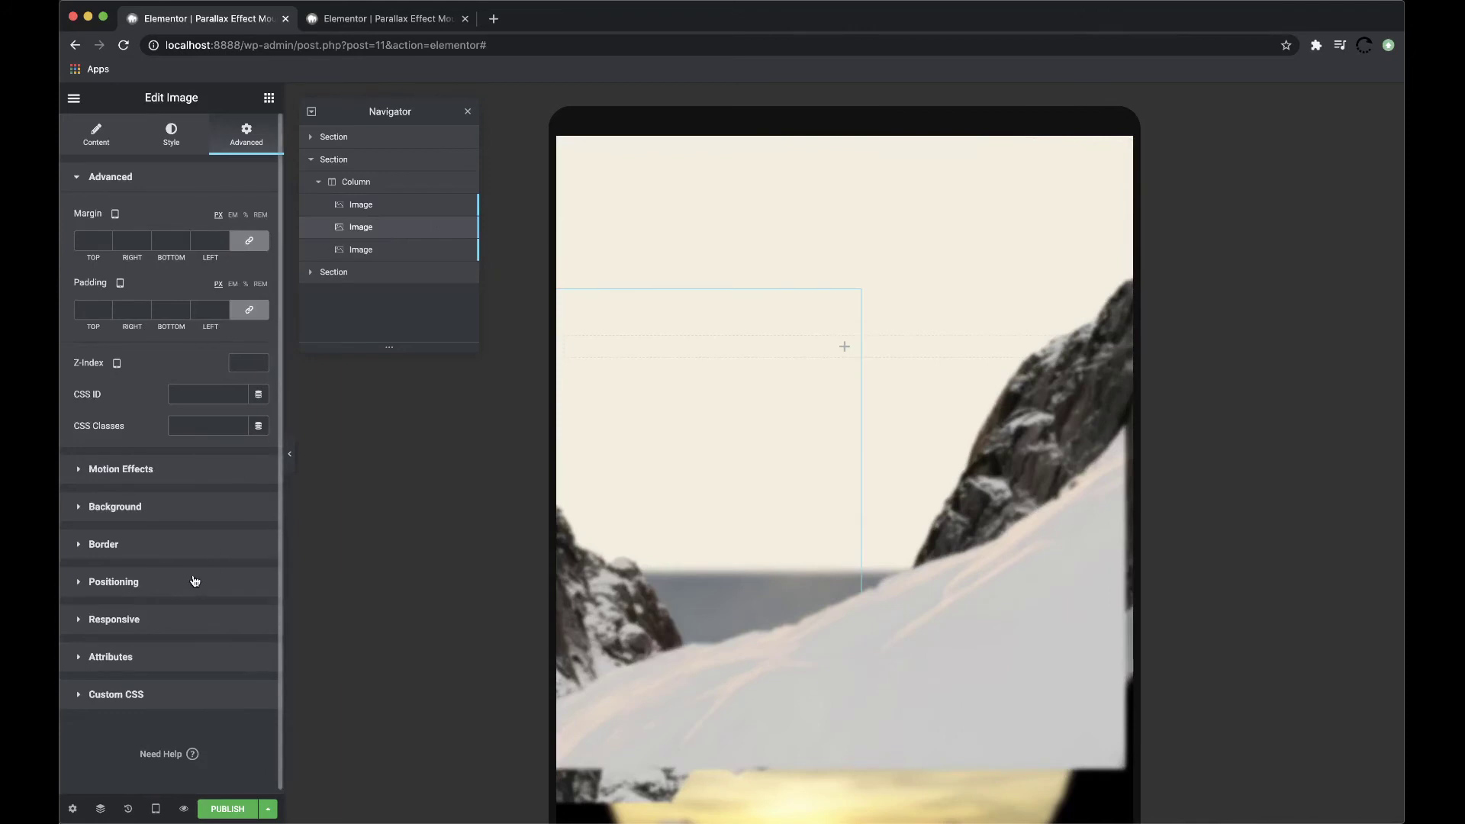
{"action": "left_click", "coordinate": [195, 581]}
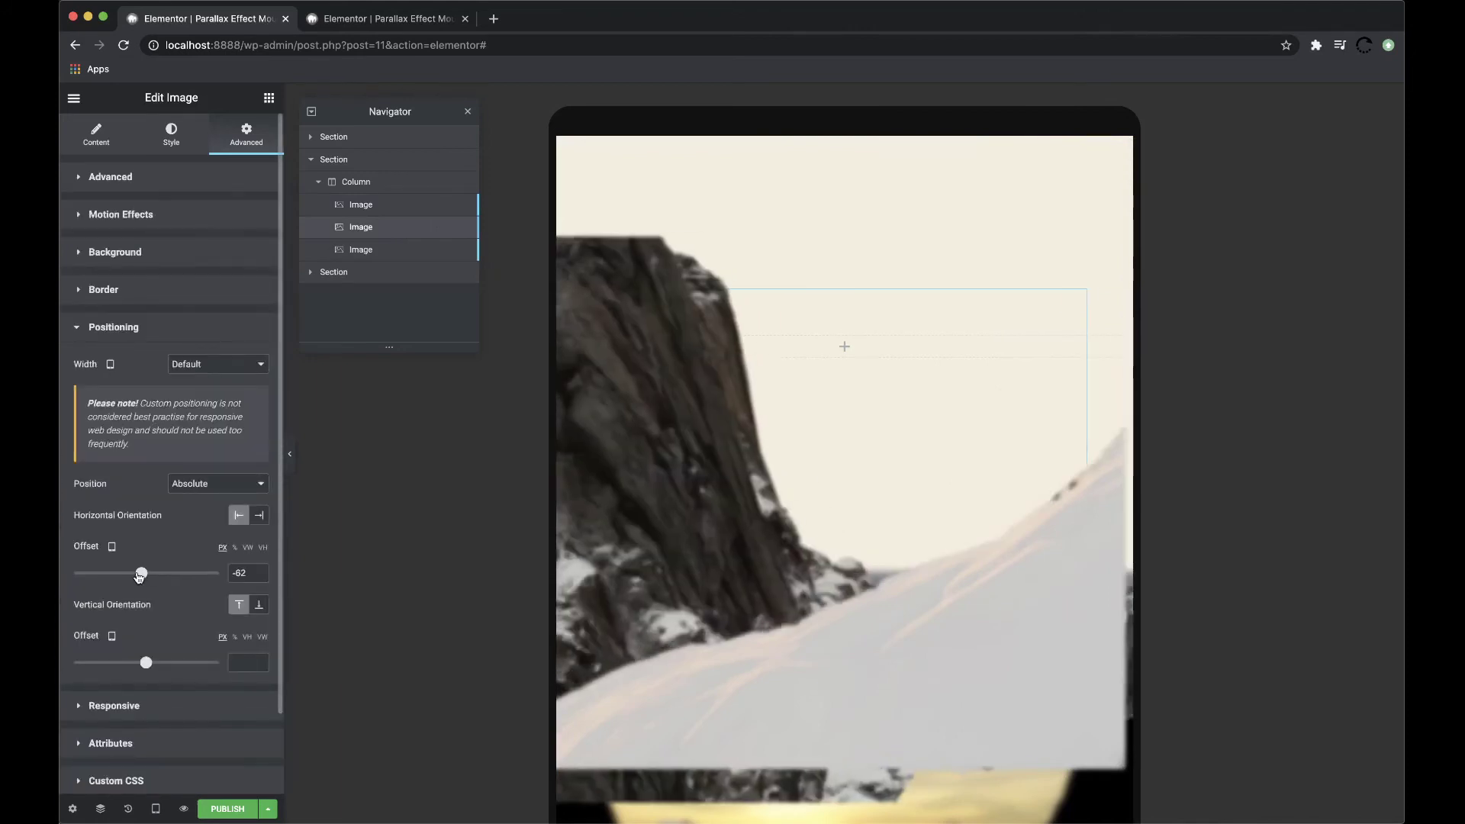
{"action": "left_click_drag", "start_coordinate": [138, 576], "coordinate": [127, 574]}
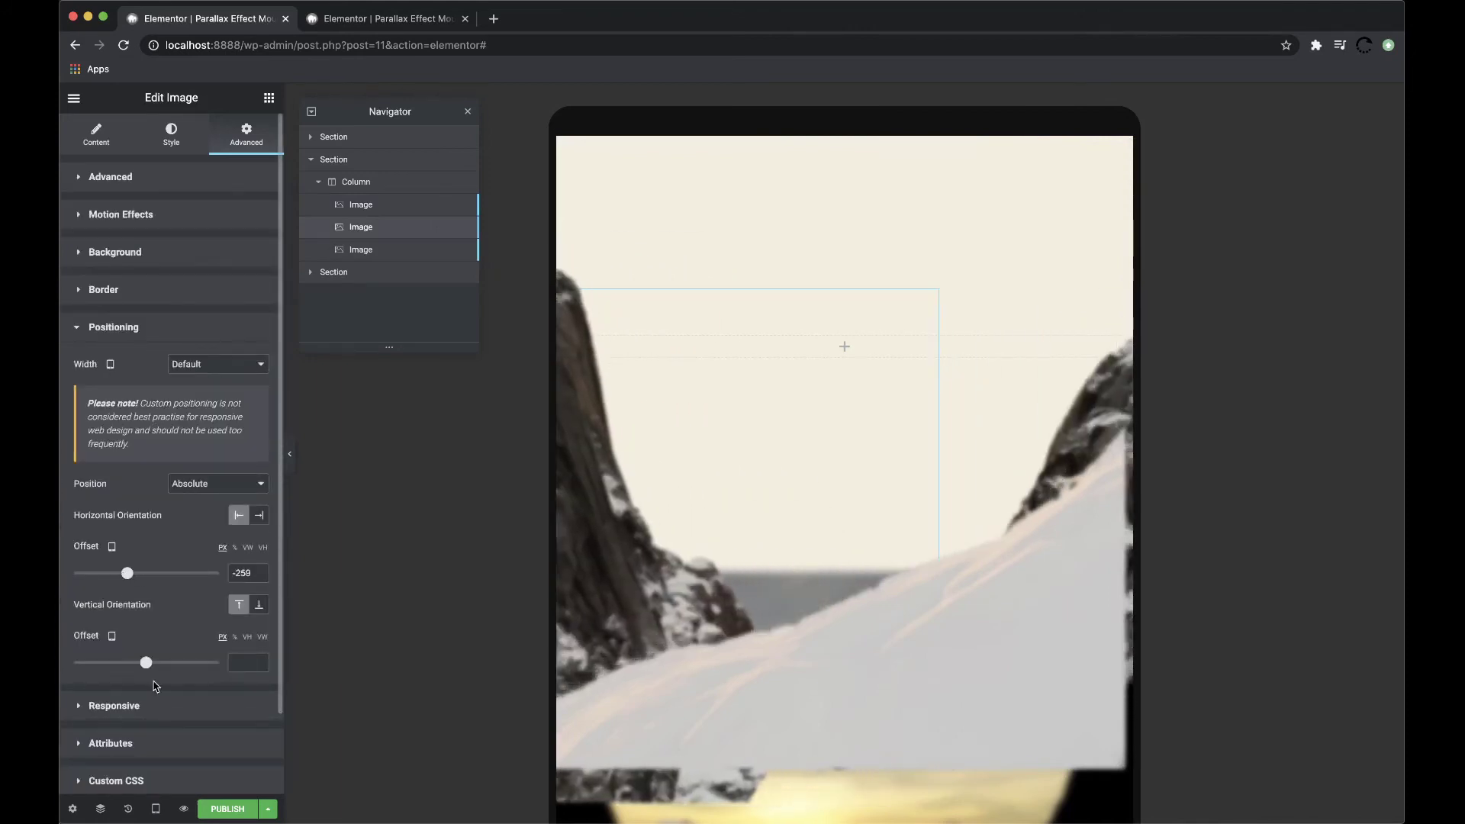
{"action": "left_click_drag", "start_coordinate": [146, 664], "coordinate": [135, 663]}
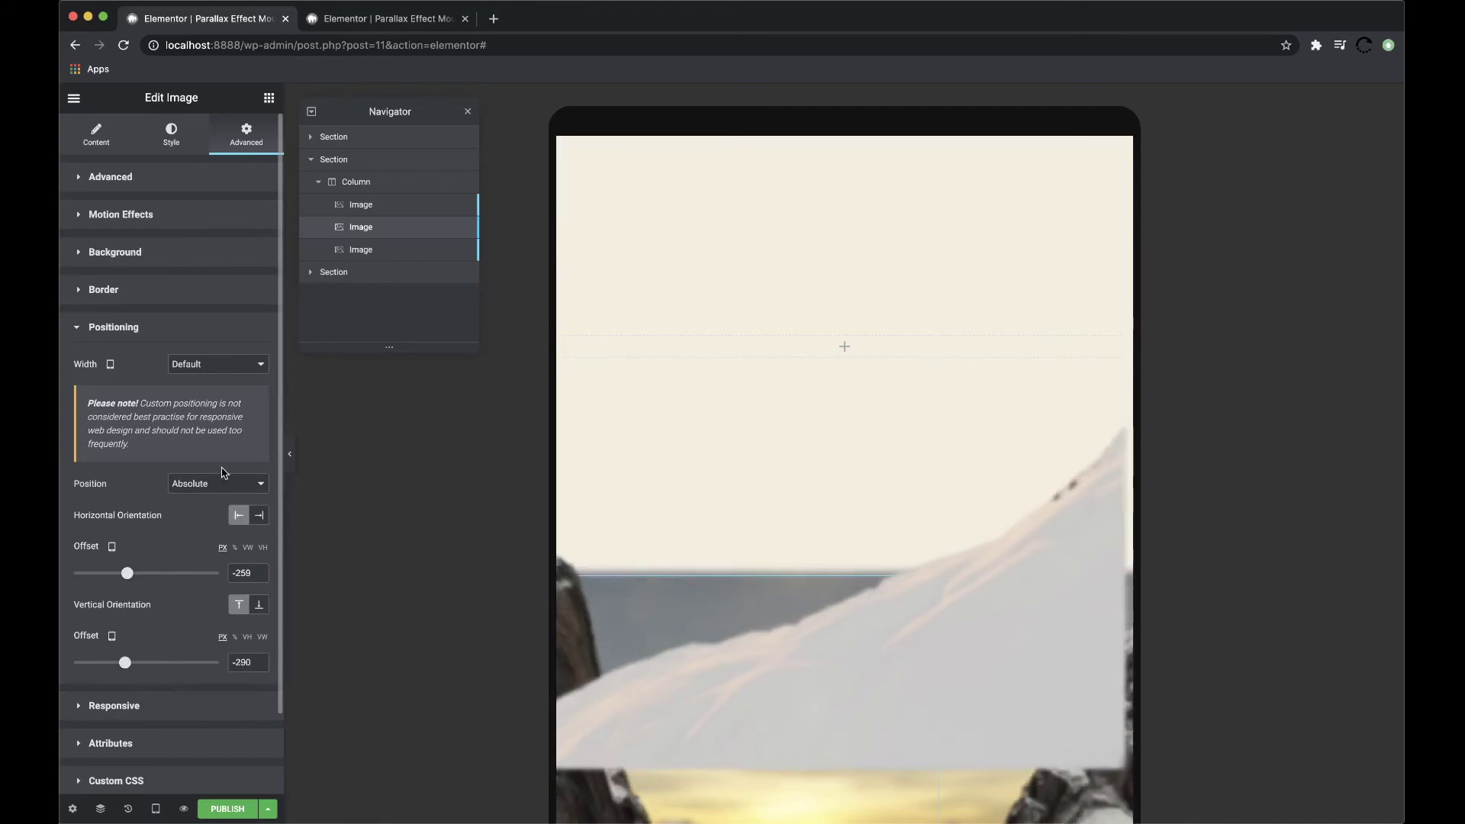
- Offset the third mountain image on tablet to about -310 horizontal and -290 vertical
{"action": "left_click", "coordinate": [376, 257]}
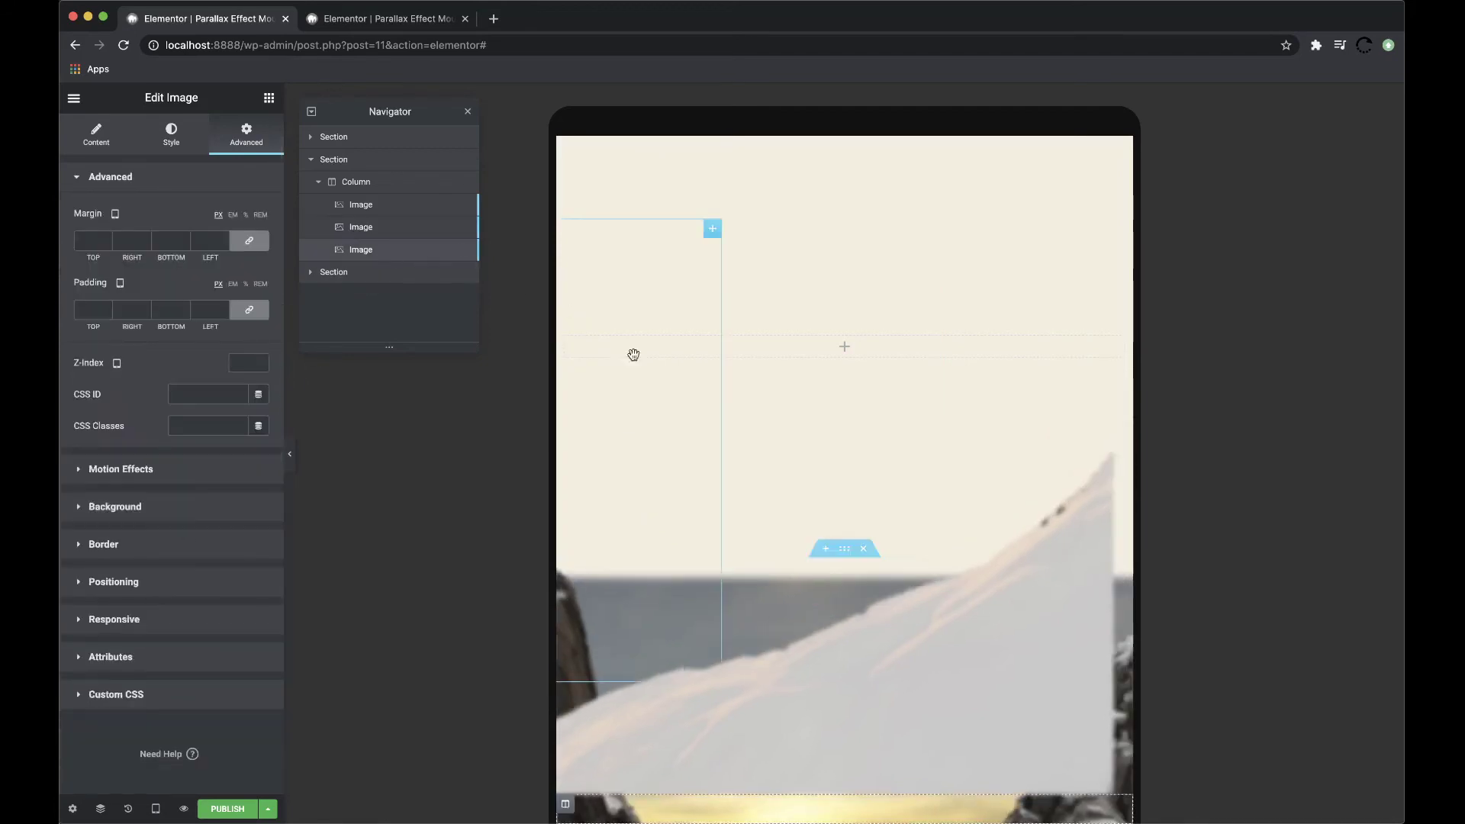
{"action": "scroll", "coordinate": [664, 406], "scroll_direction": "down", "scroll_amount": 3}
{"action": "scroll", "coordinate": [664, 406], "scroll_direction": "down", "scroll_amount": 2}
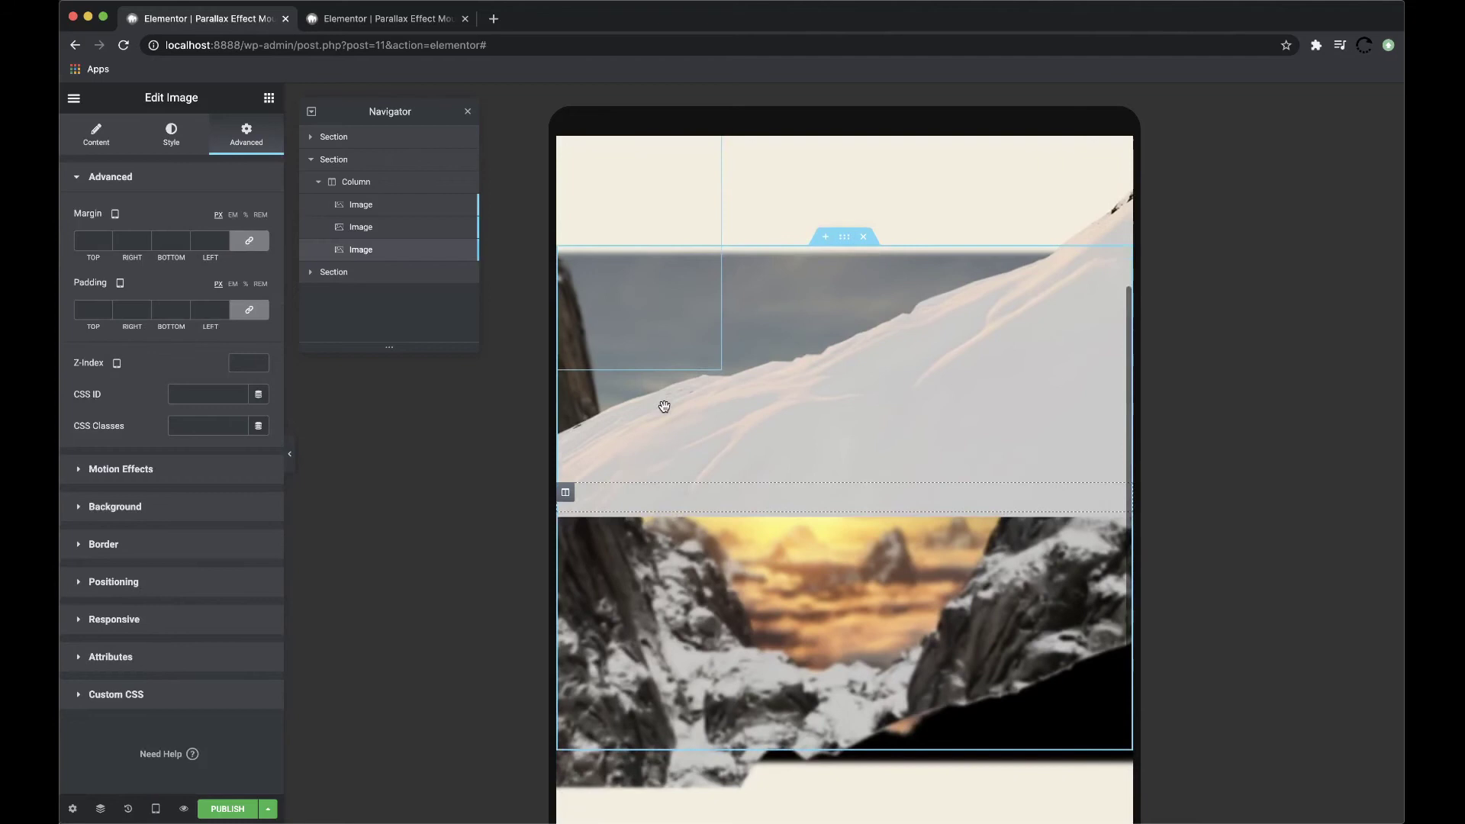
{"action": "left_click", "coordinate": [170, 589]}
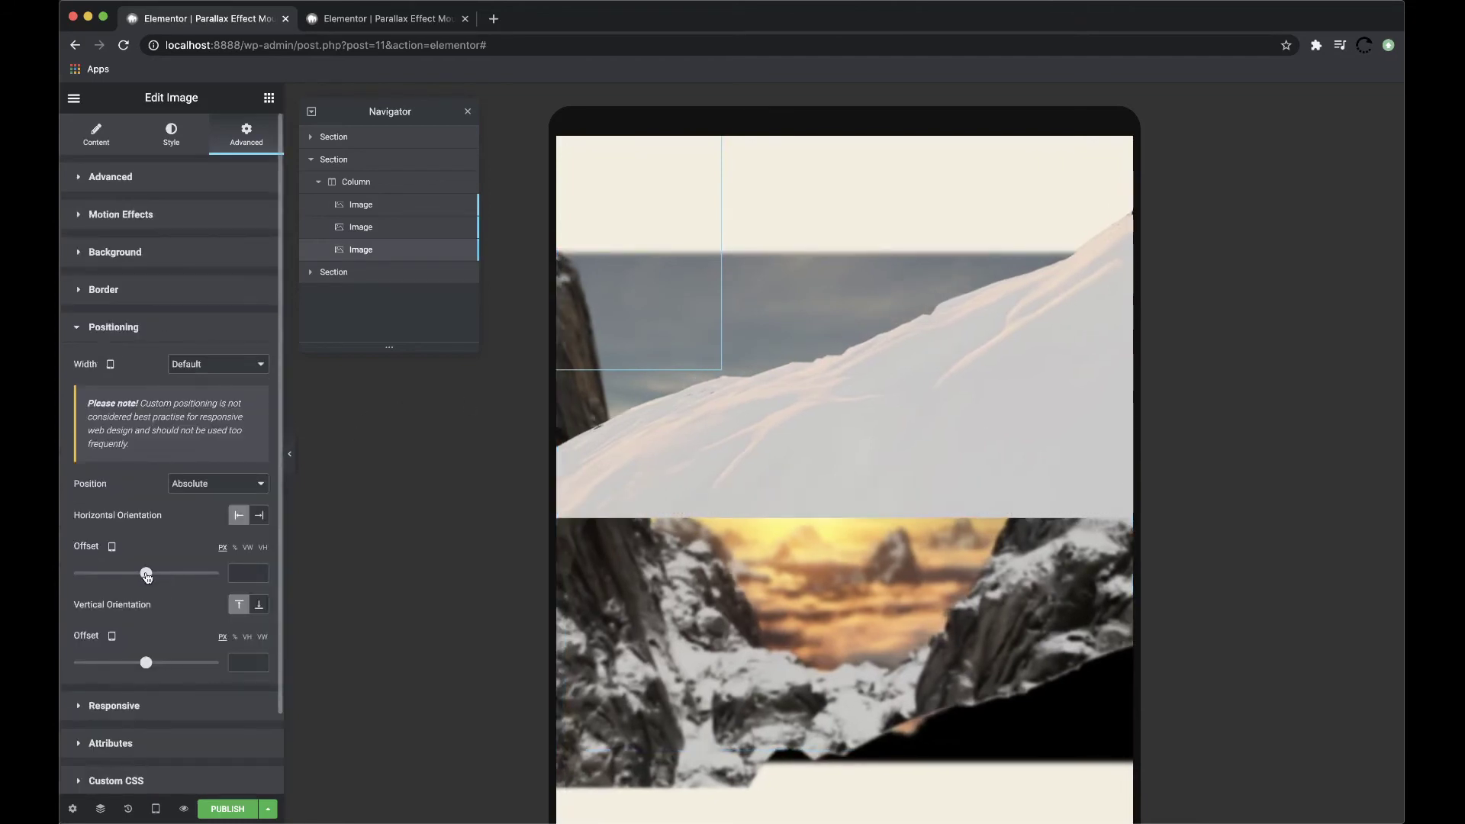
{"action": "left_click_drag", "start_coordinate": [146, 576], "coordinate": [113, 576]}
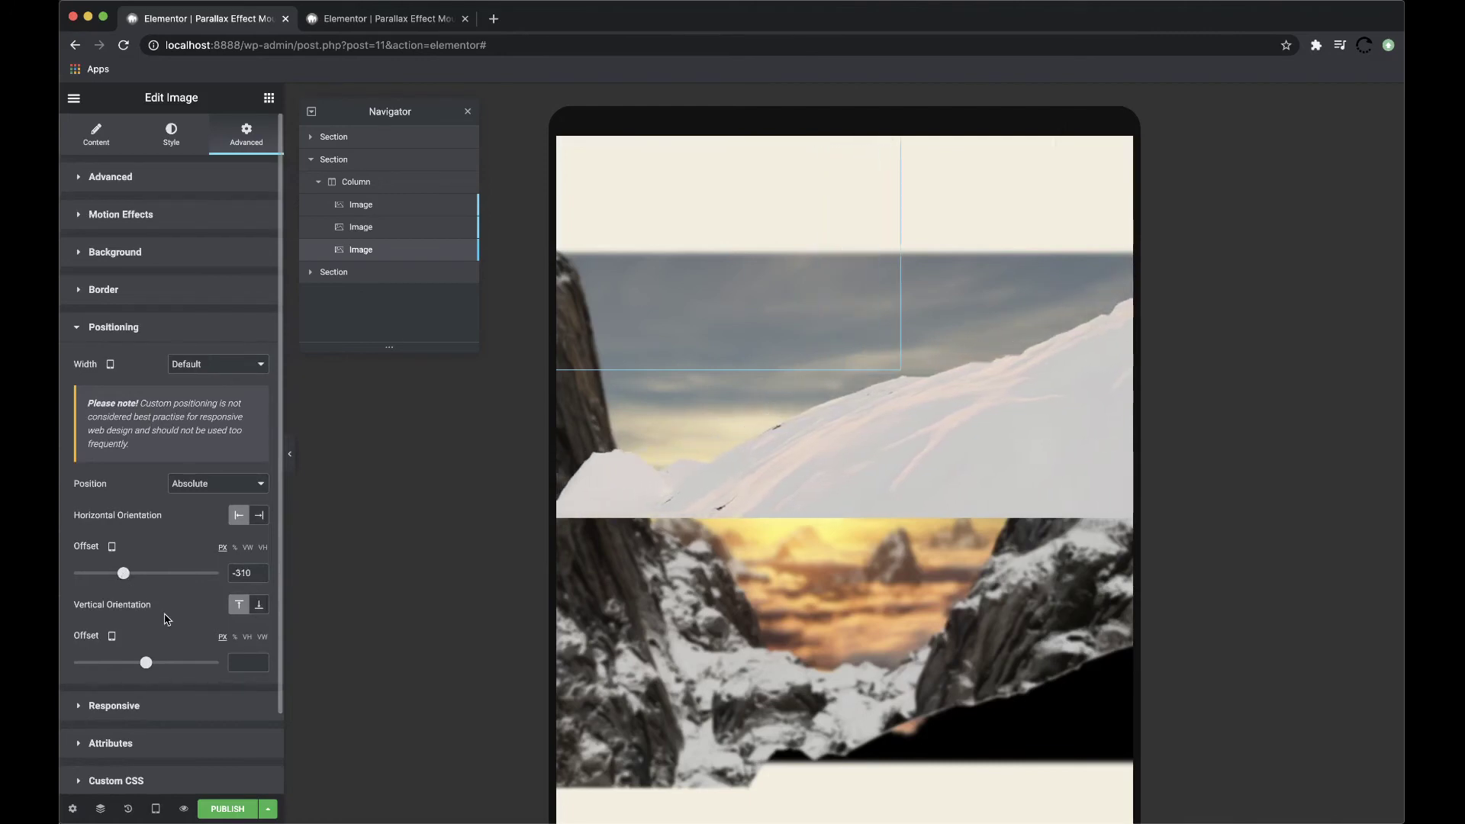
{"action": "left_click_drag", "start_coordinate": [147, 664], "coordinate": [140, 664]}
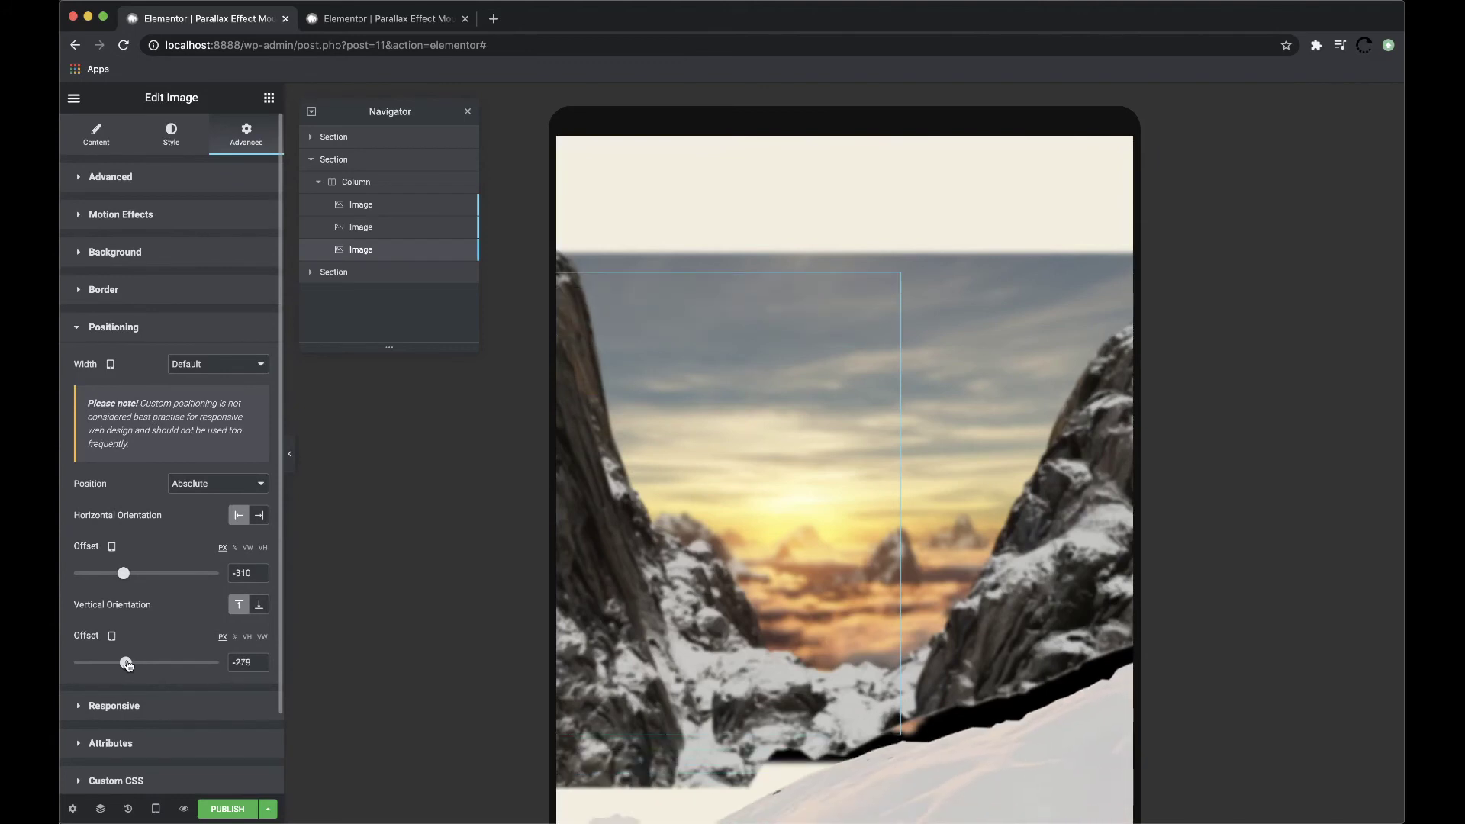
{"action": "scroll", "coordinate": [719, 496], "scroll_direction": "down", "scroll_amount": 2}
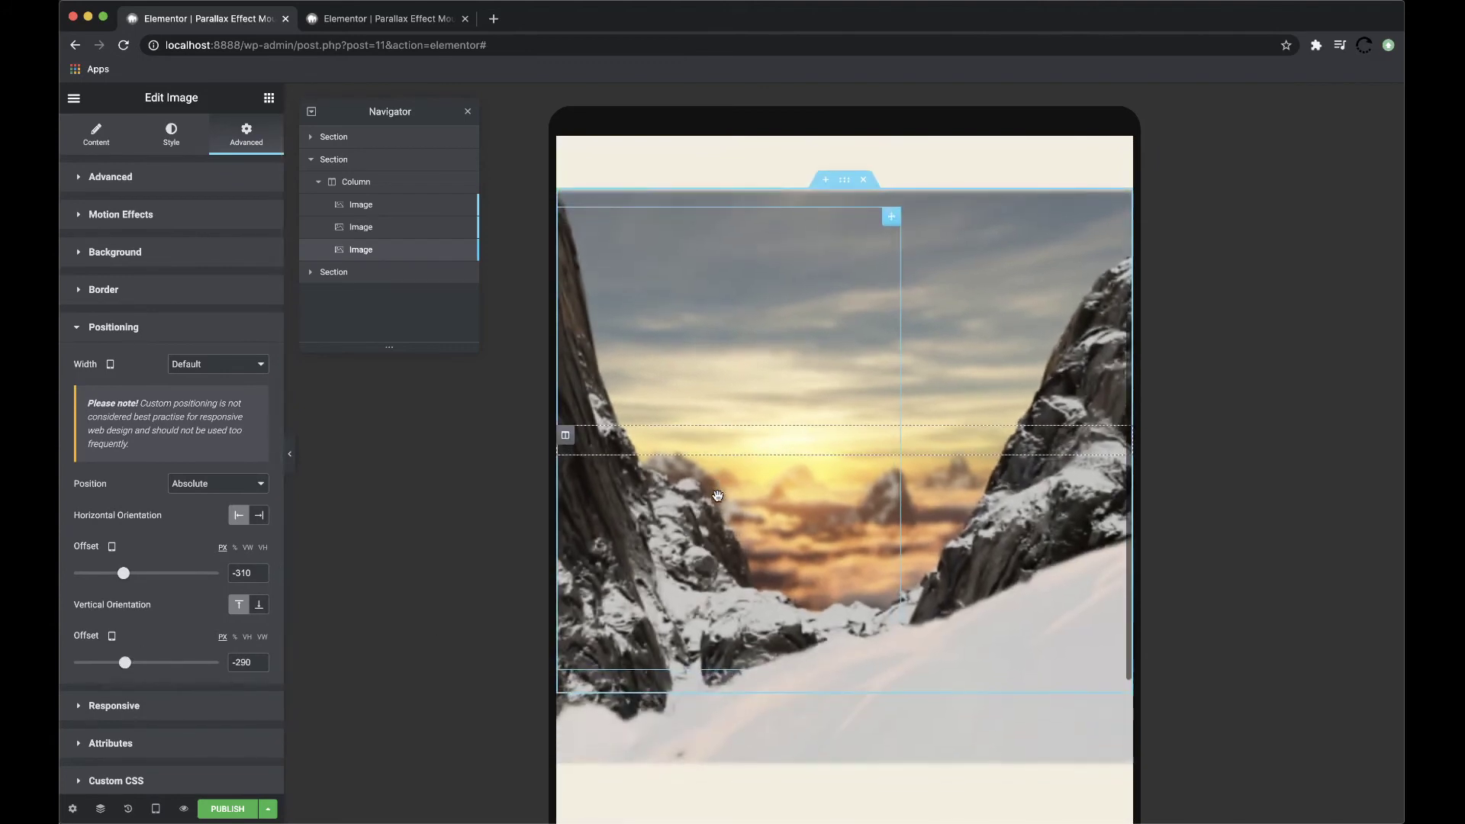
- Hide the editor, scroll the tablet preview to check the parallax, then restore the panel
{"action": "left_click", "coordinate": [292, 458]}
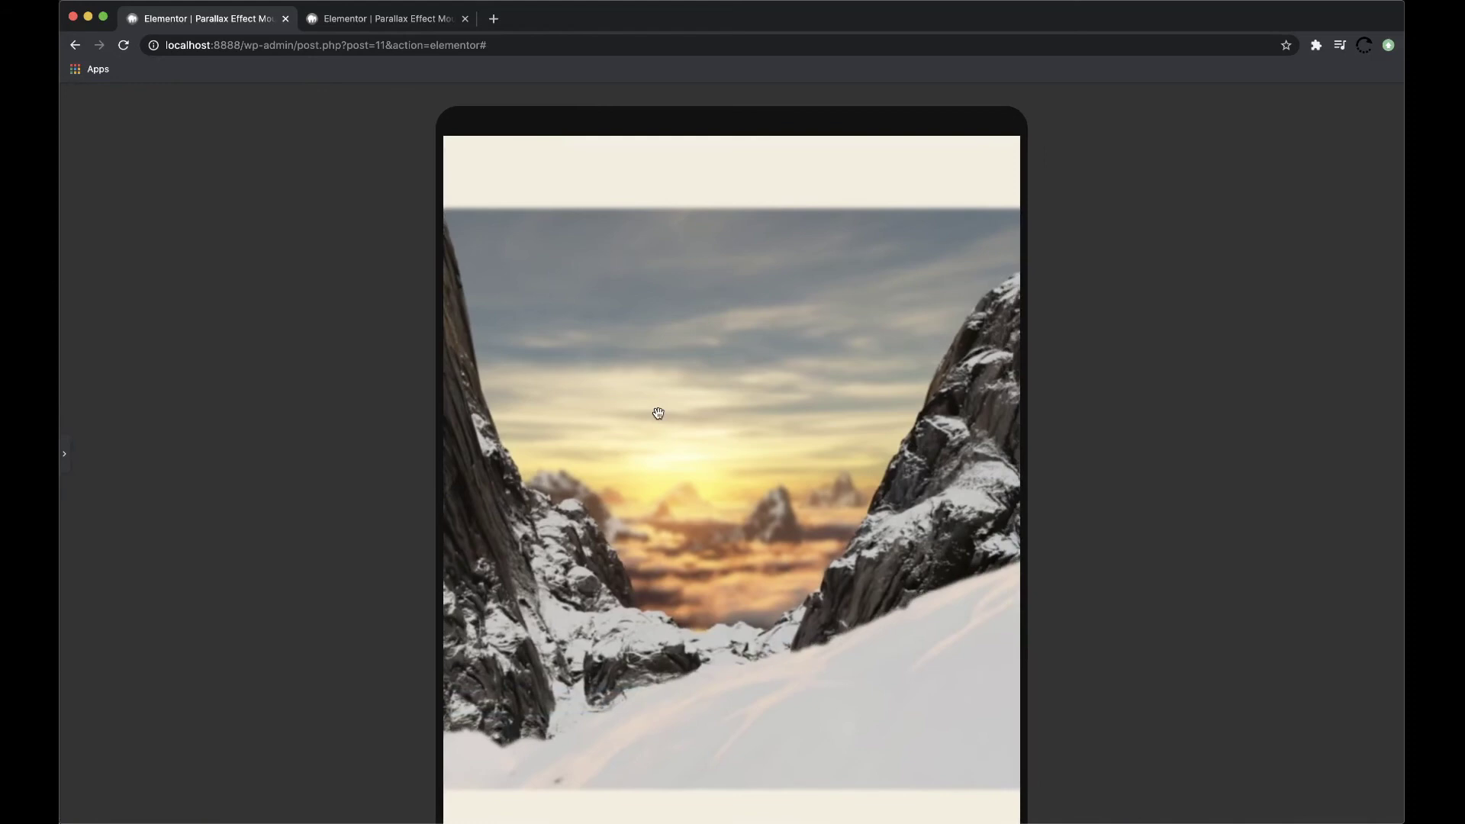
{"action": "scroll", "coordinate": [658, 412], "scroll_direction": "down", "scroll_amount": 3}
{"action": "scroll", "coordinate": [658, 413], "scroll_direction": "down", "scroll_amount": 5}
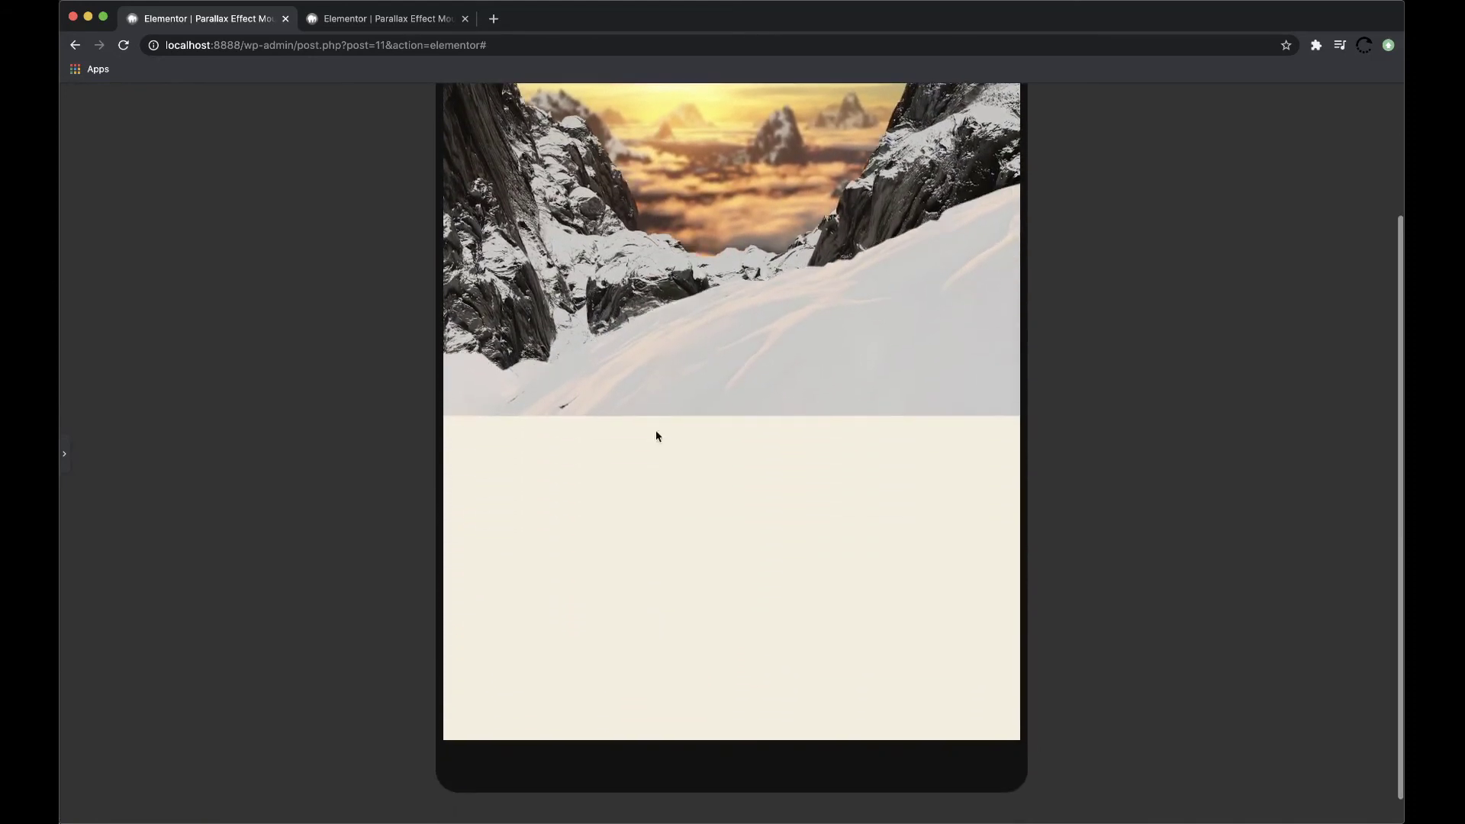
{"action": "scroll", "coordinate": [790, 686], "scroll_direction": "down", "scroll_amount": 1}
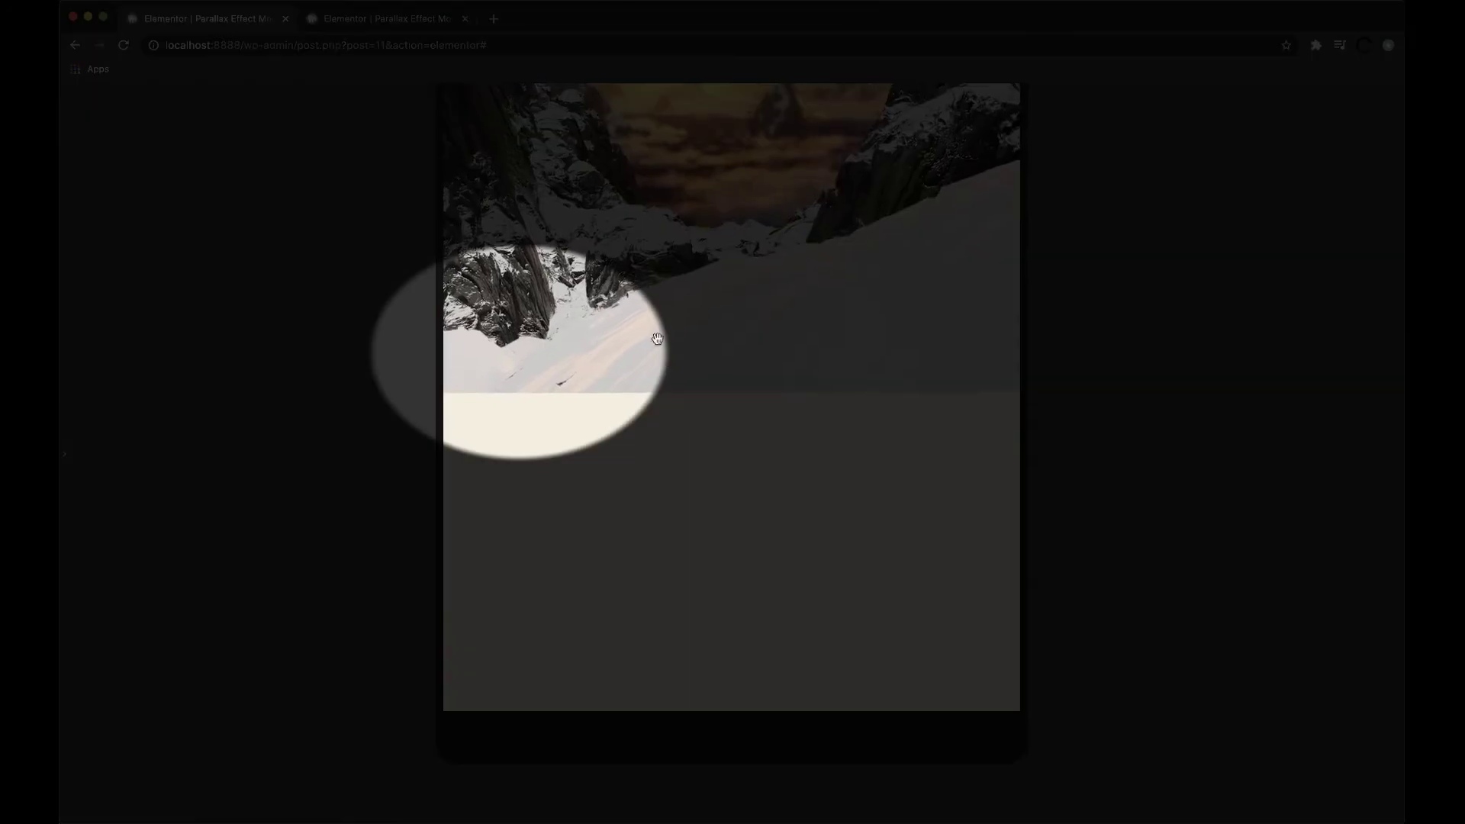
{"action": "scroll", "coordinate": [561, 137], "scroll_direction": "up", "scroll_amount": 2}
{"action": "scroll", "coordinate": [554, 123], "scroll_direction": "up", "scroll_amount": 5}
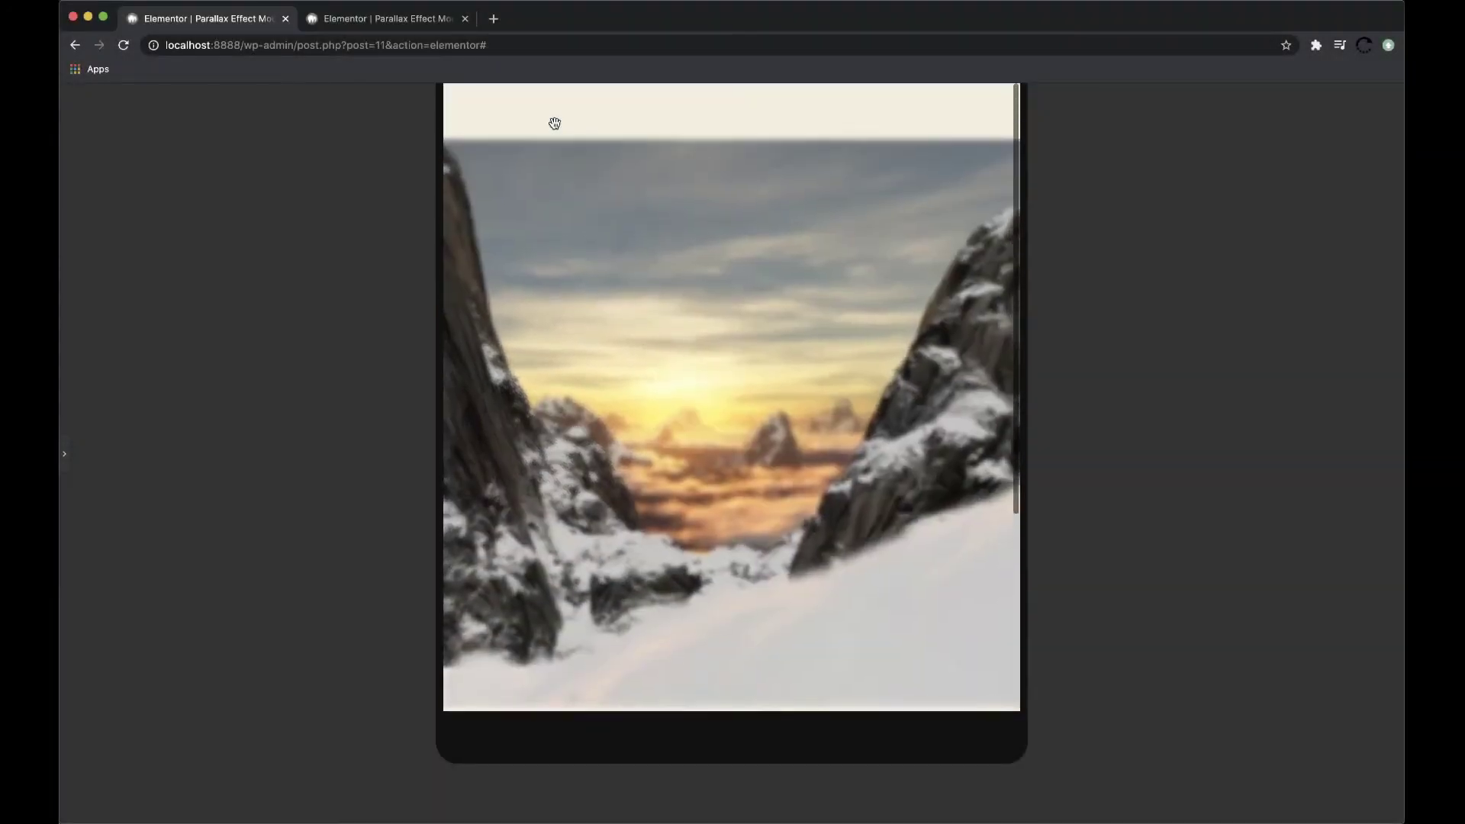
{"action": "left_click", "coordinate": [65, 464]}
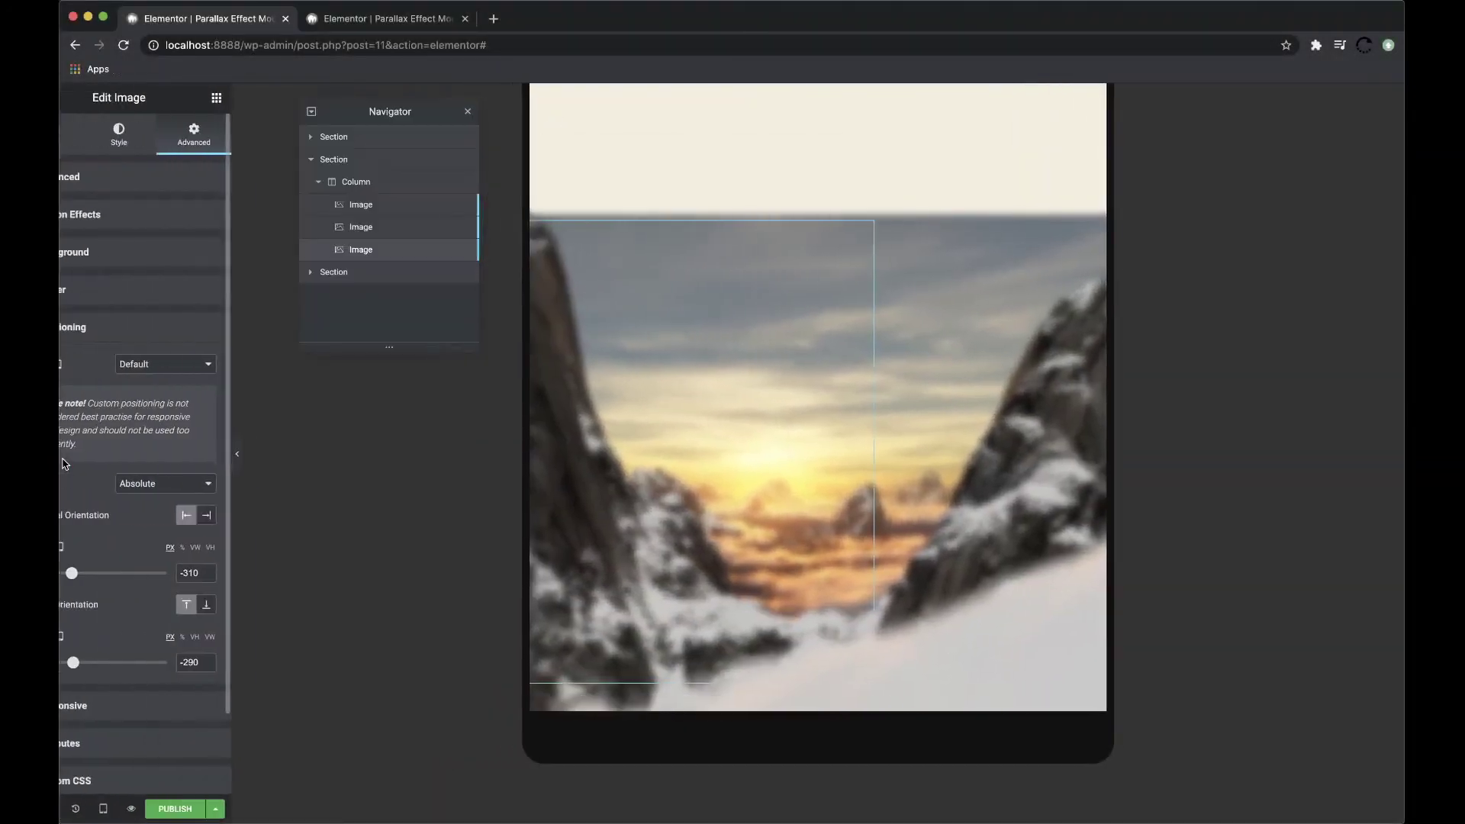
{"action": "scroll", "coordinate": [781, 435], "scroll_direction": "down", "scroll_amount": 5}
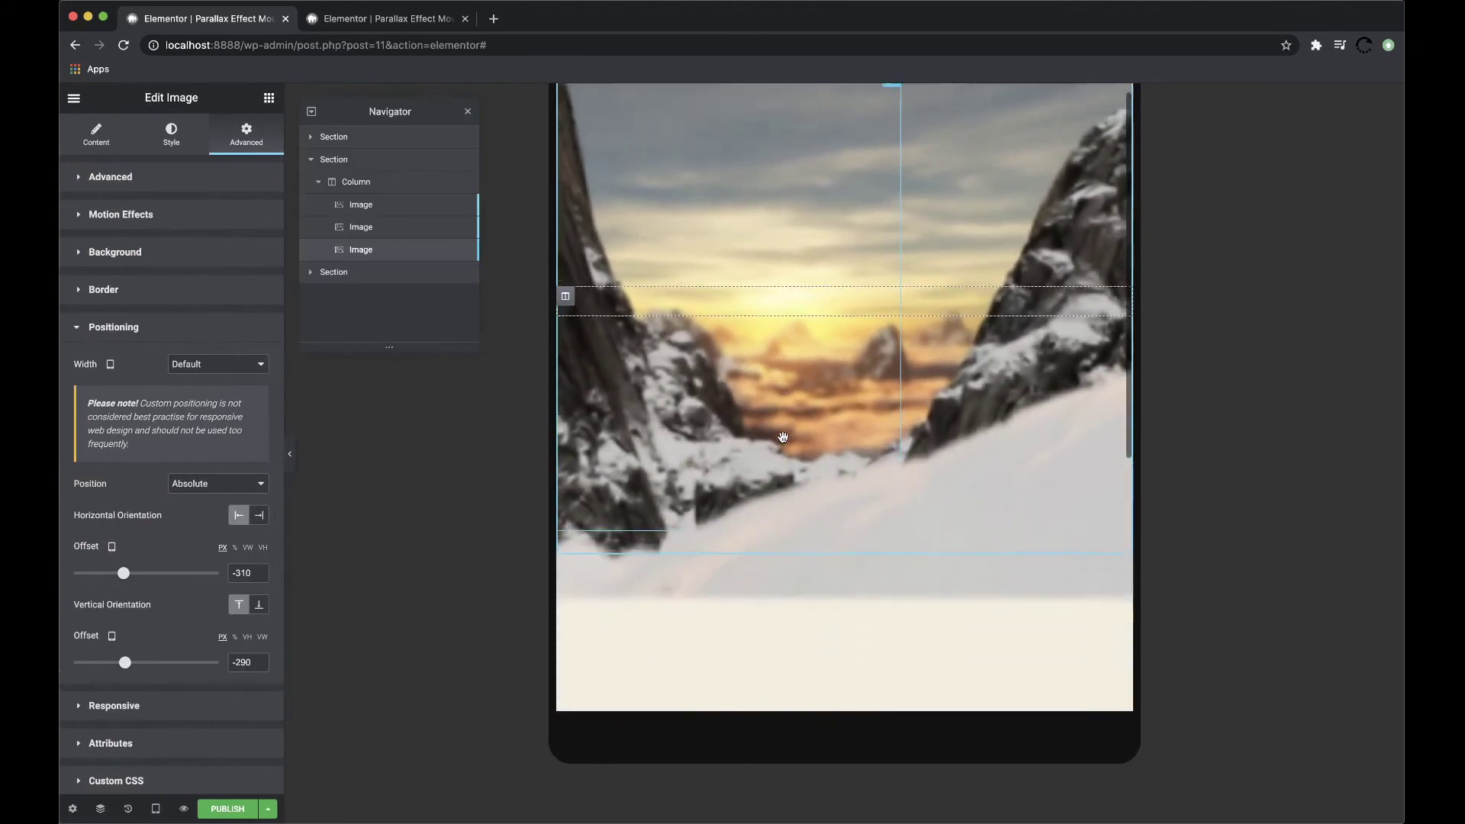
{"action": "scroll", "coordinate": [724, 376], "scroll_direction": "down", "scroll_amount": 1}
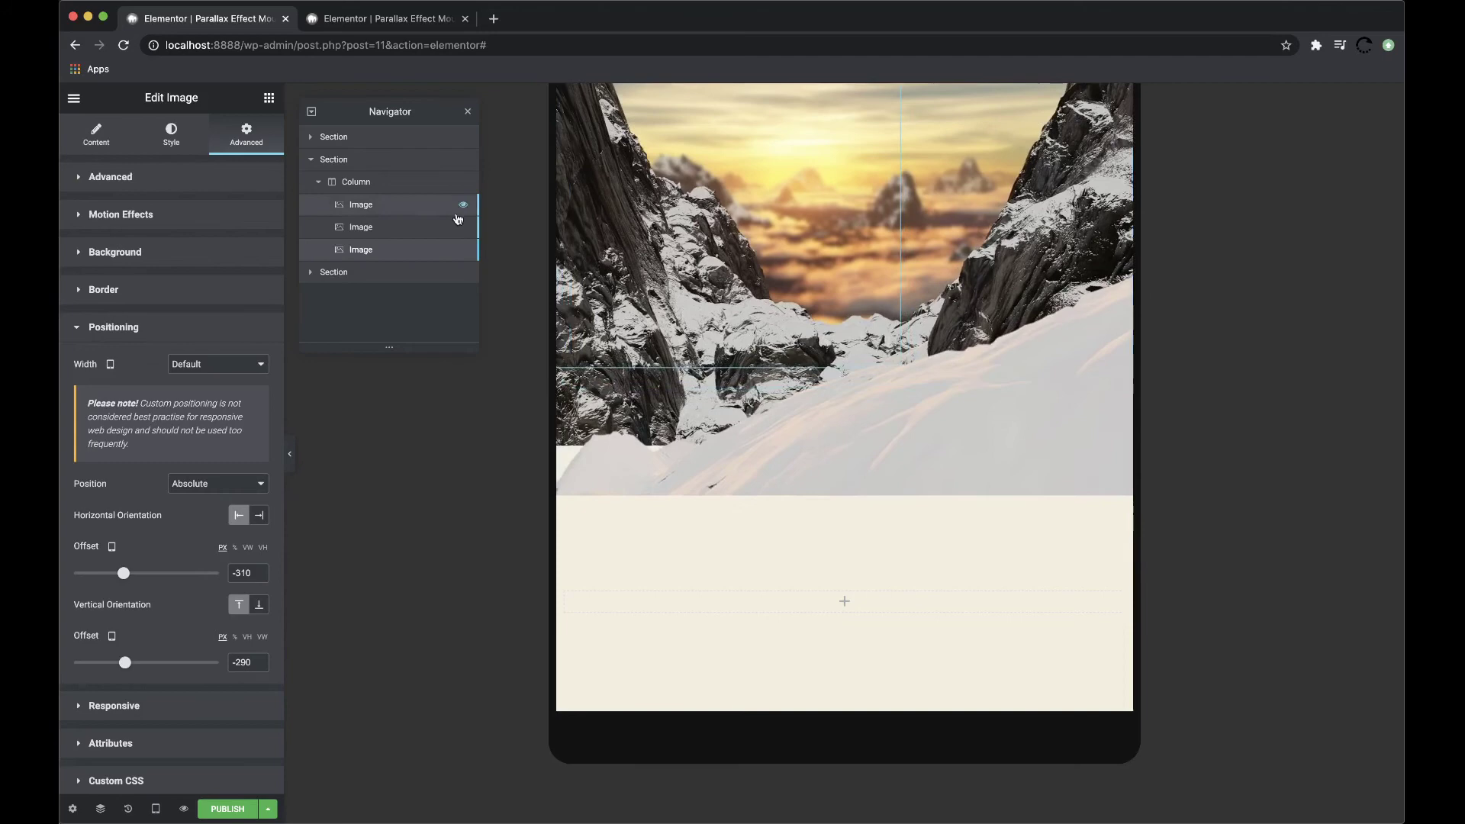
- Set the hero section's overflow to Hidden and preview the clipped mountain layers on tablet
{"action": "left_click", "coordinate": [360, 183]}
{"action": "left_click", "coordinate": [360, 160]}
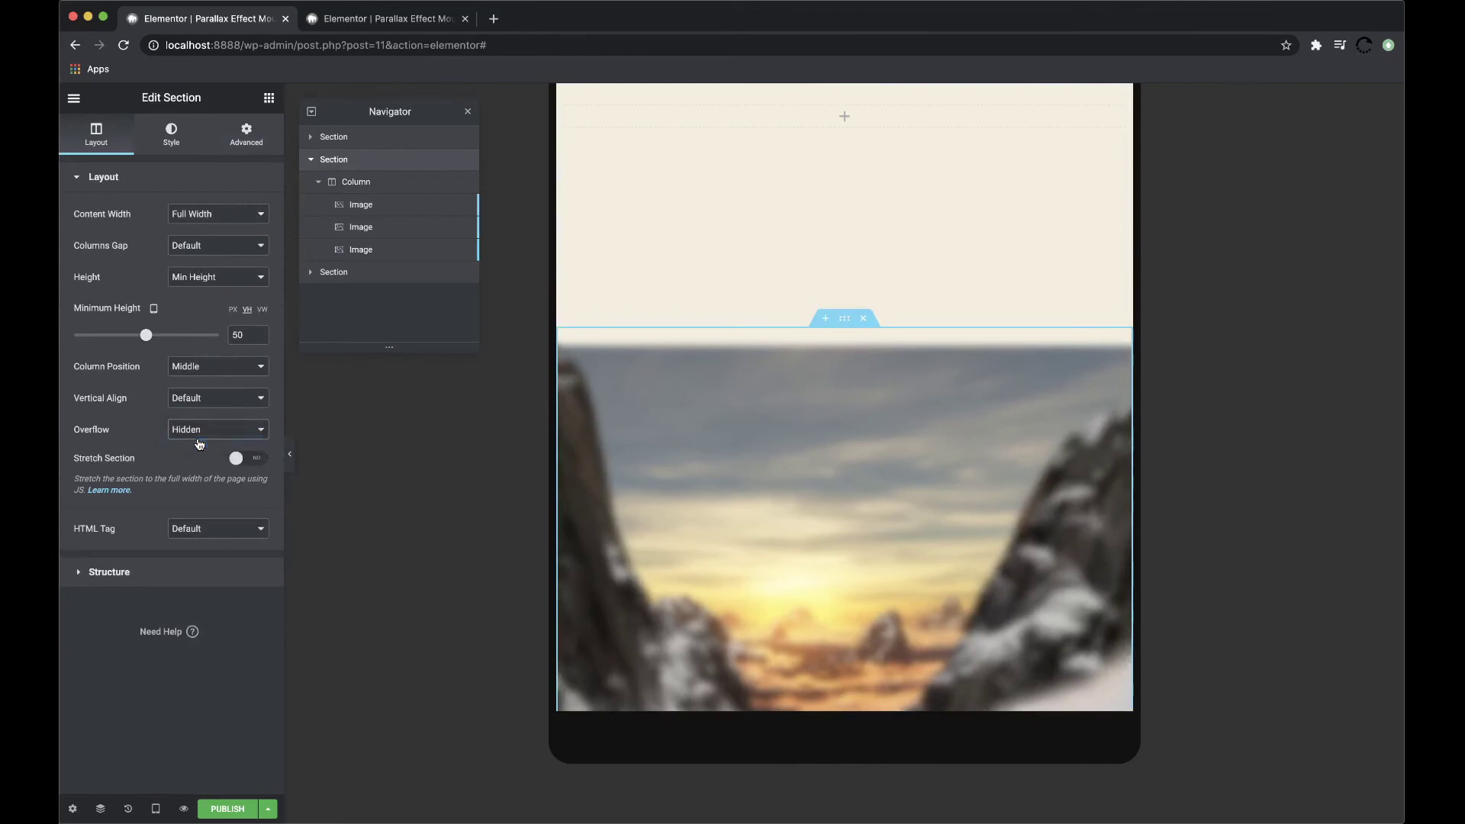
{"action": "left_click", "coordinate": [290, 454]}
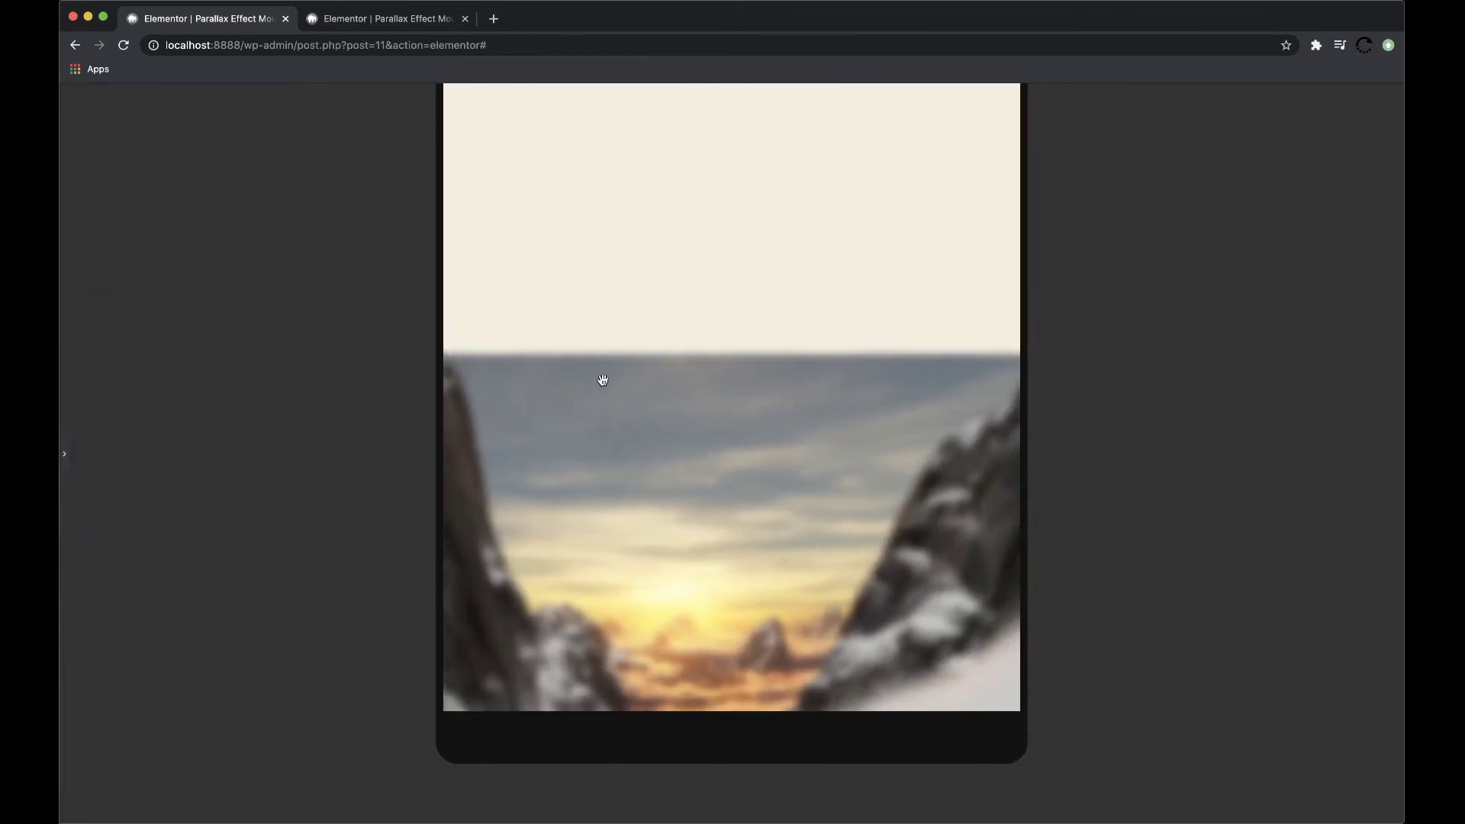
{"action": "scroll", "coordinate": [599, 379], "scroll_direction": "down", "scroll_amount": 5}
{"action": "scroll", "coordinate": [602, 379], "scroll_direction": "down", "scroll_amount": 3}
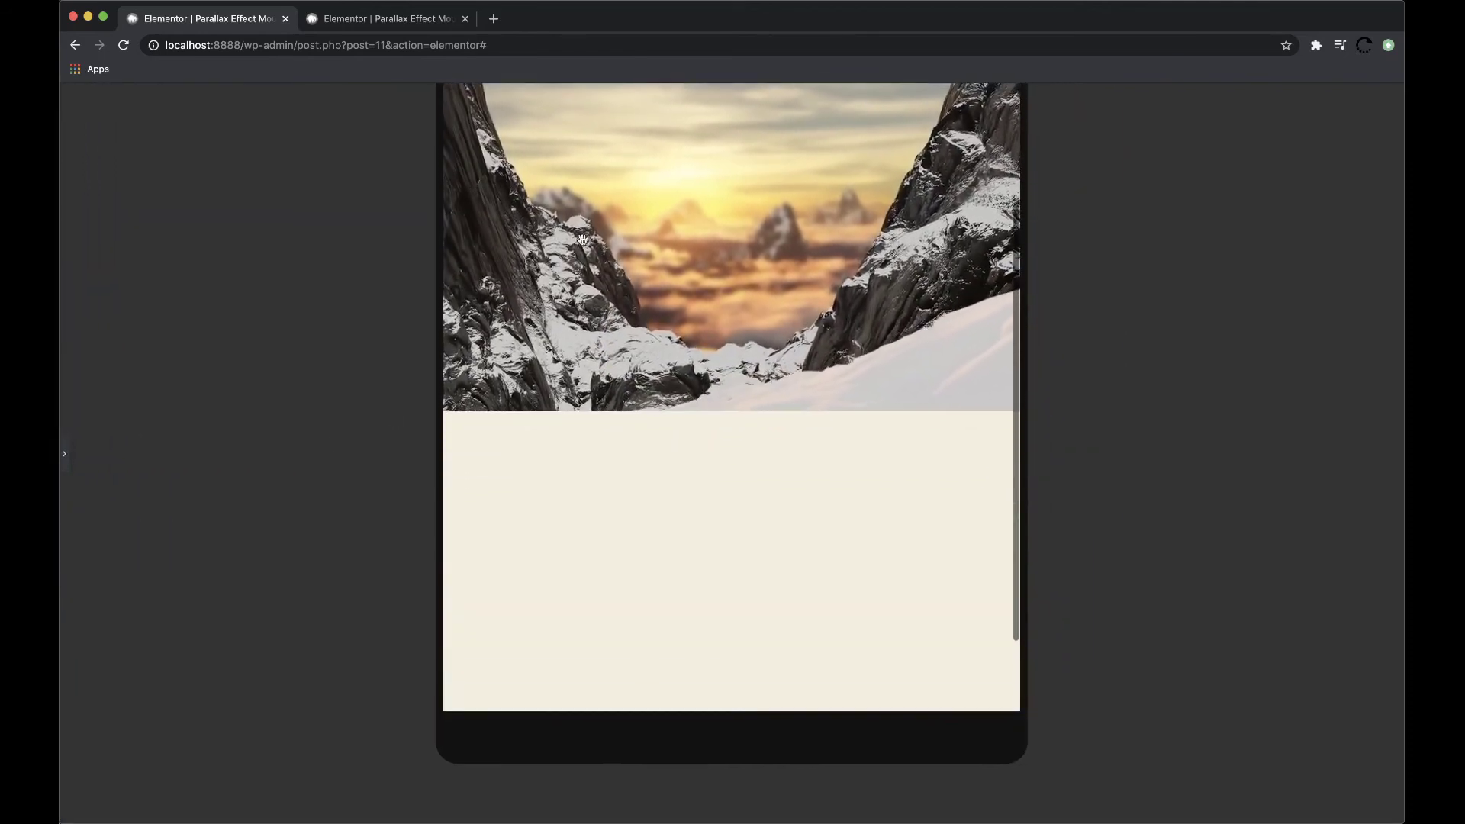
{"action": "scroll", "coordinate": [705, 461], "scroll_direction": "up", "scroll_amount": 6}
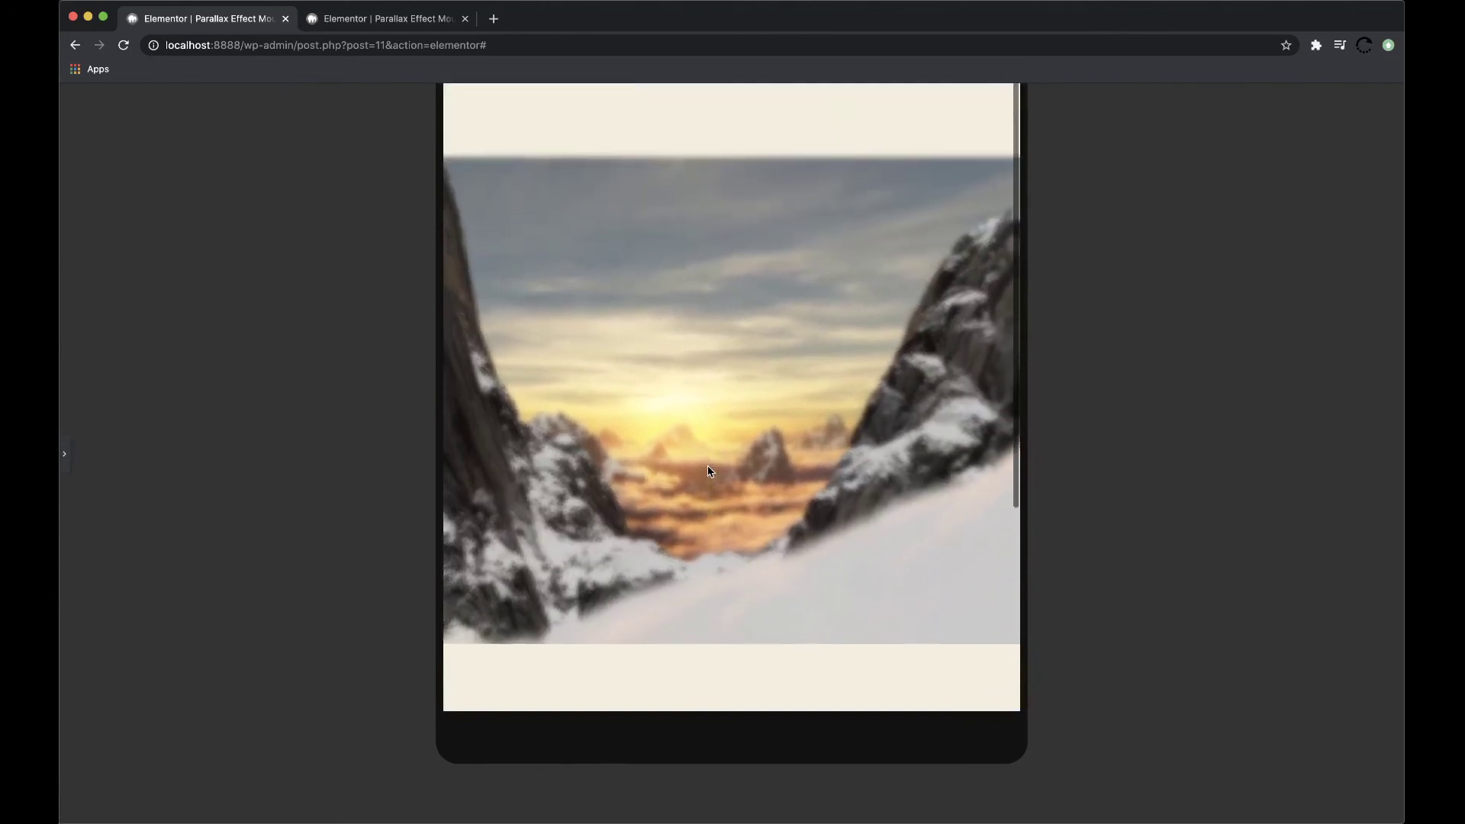
{"action": "left_click", "coordinate": [66, 466]}
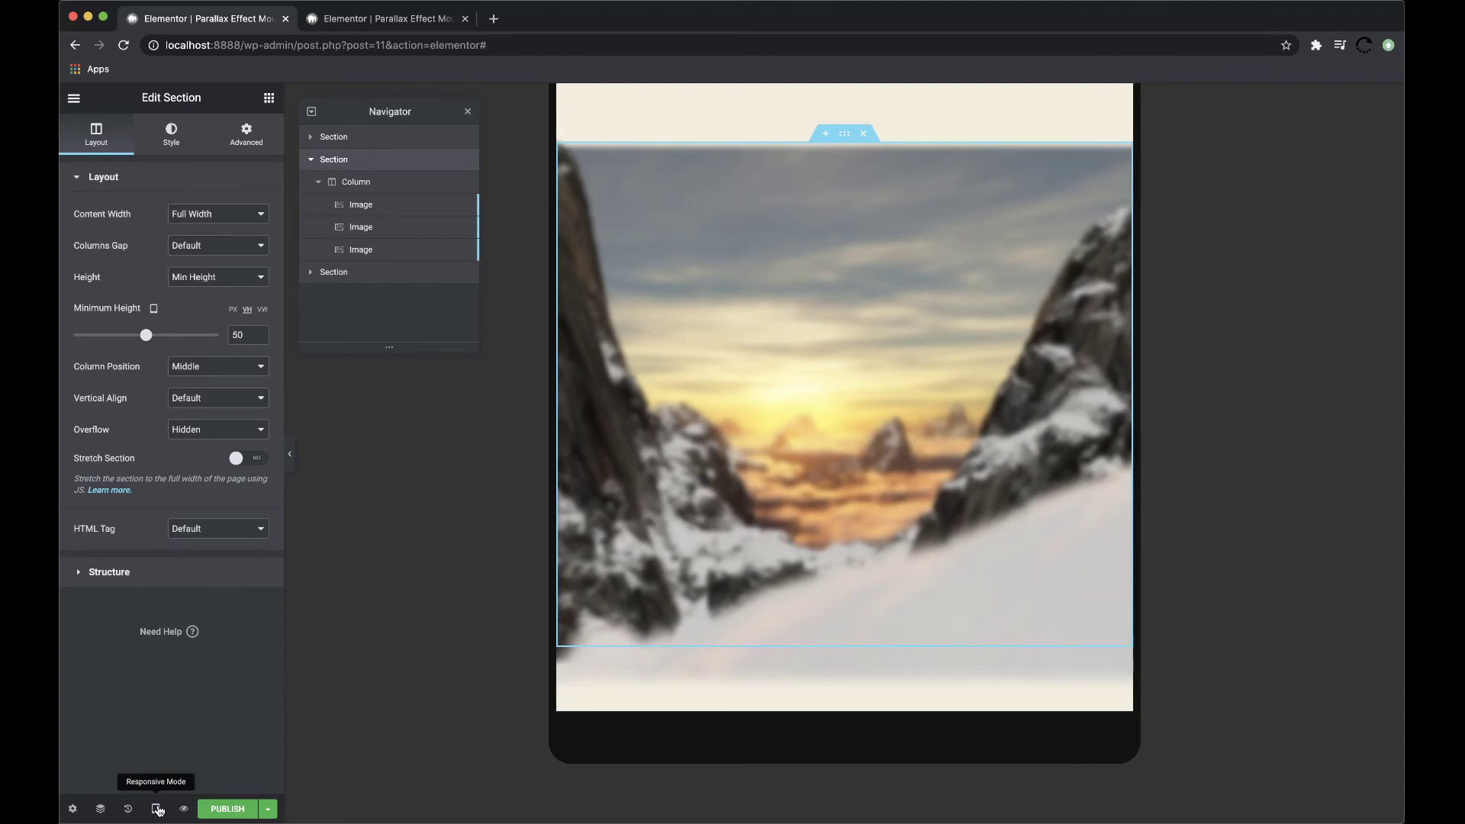
- Switch to the mobile preview and set the hero section's minimum height to 25
{"action": "left_click", "coordinate": [159, 782]}
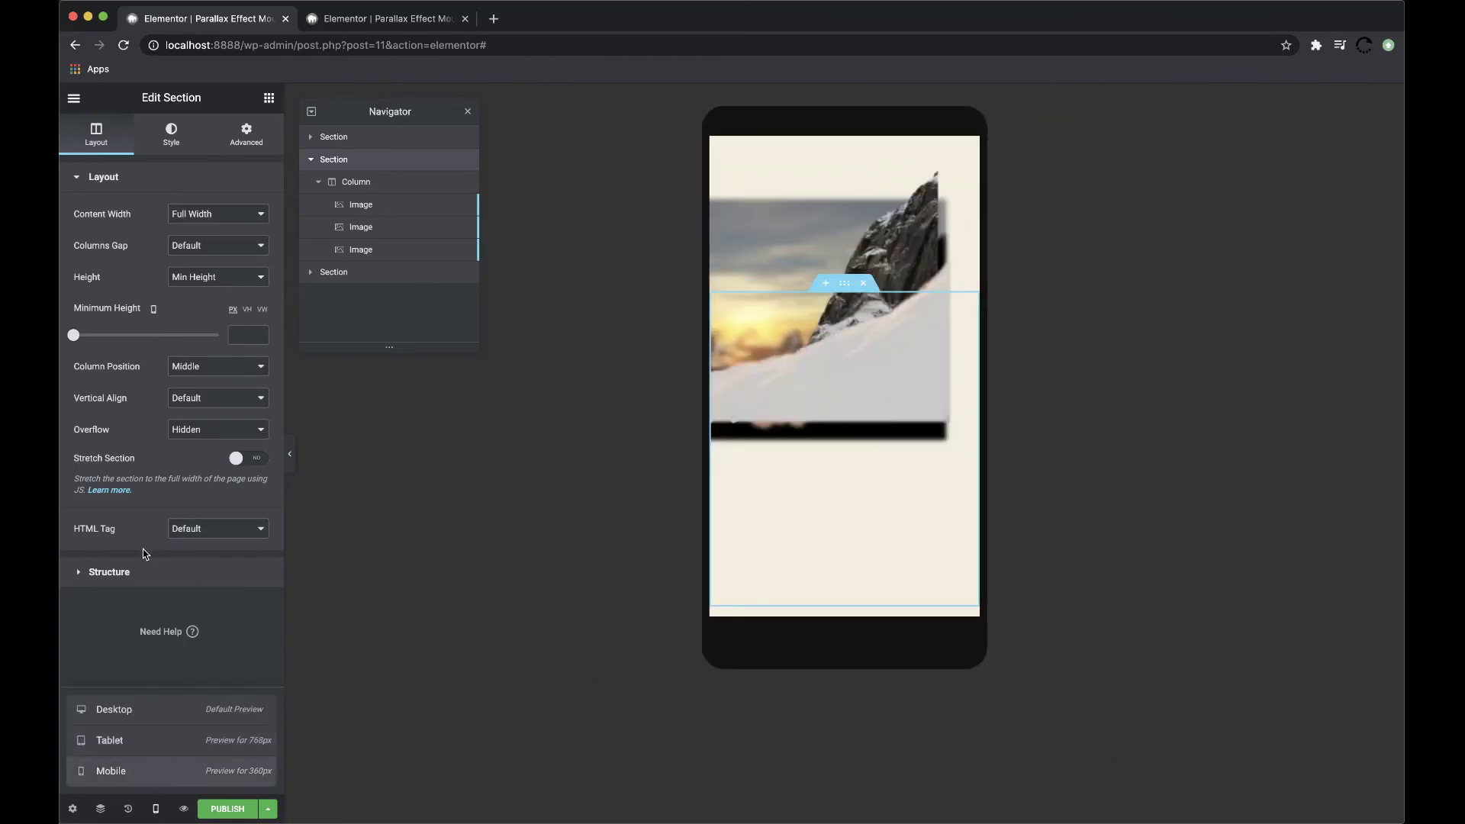
{"action": "left_click", "coordinate": [240, 335]}
{"action": "type", "text": "25"}
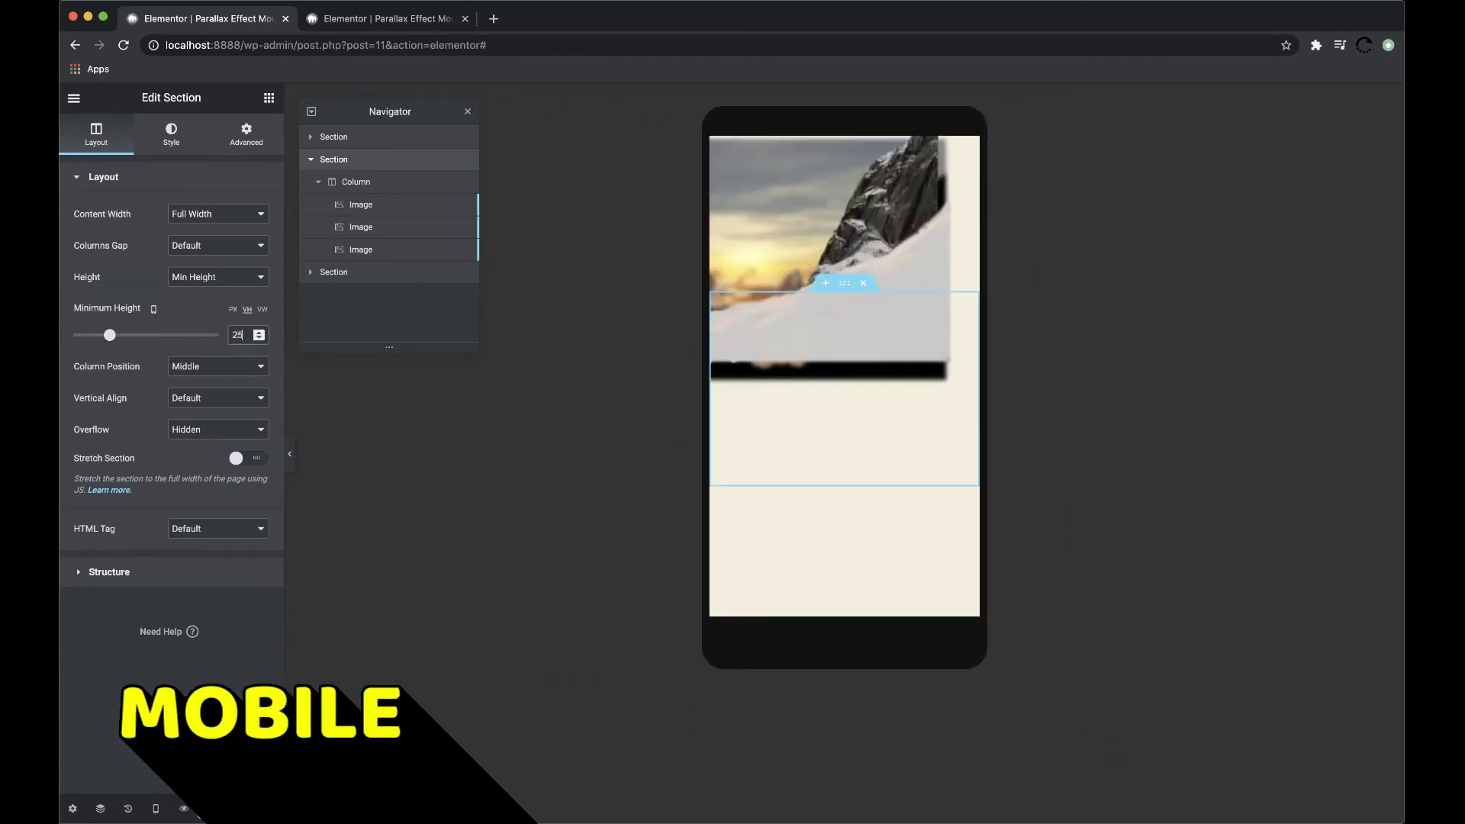
- Nudge the first mountain image's mobile offsets slightly left and up
{"action": "left_click", "coordinate": [353, 205]}
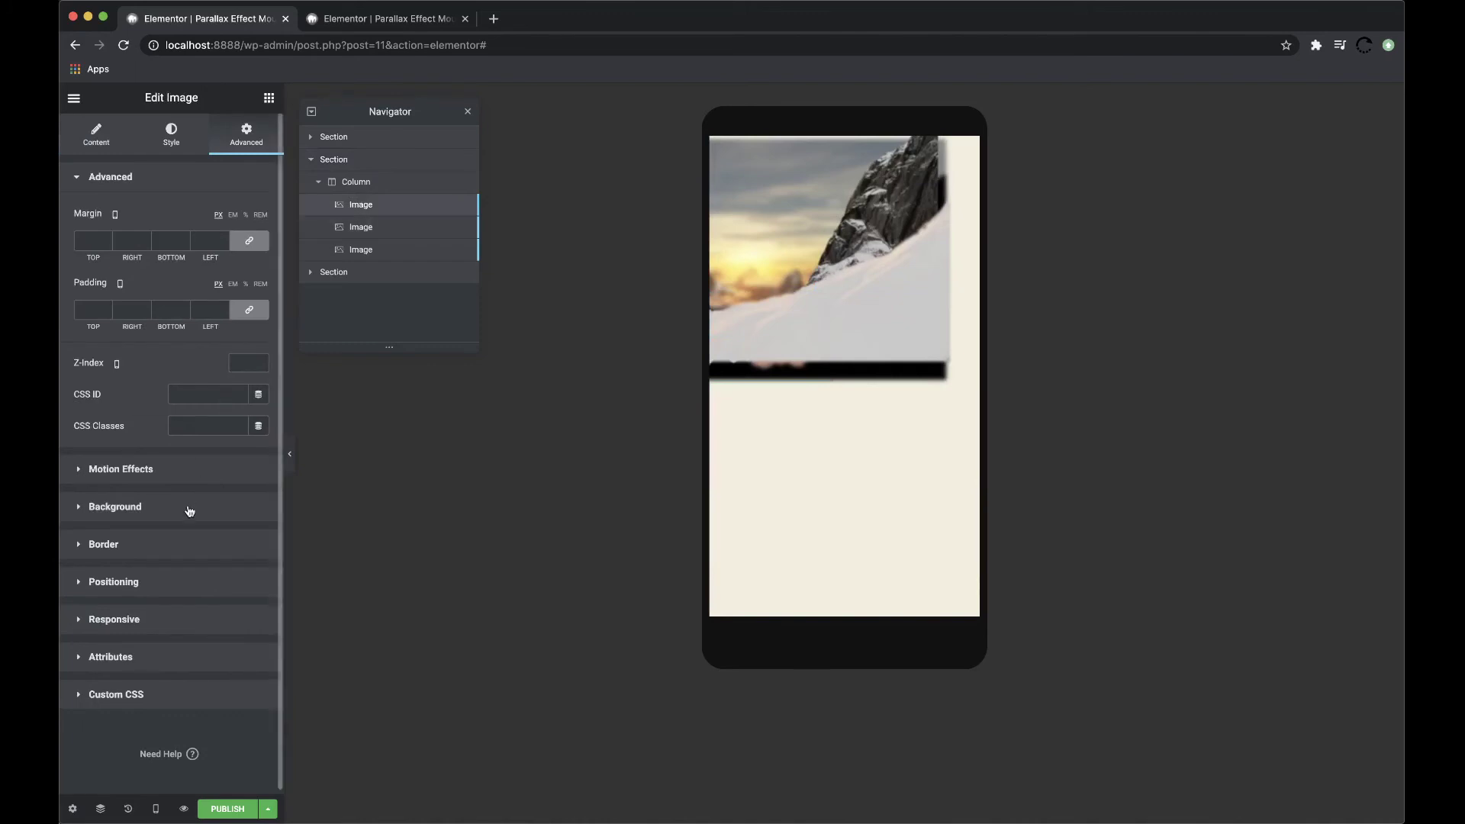
{"action": "left_click", "coordinate": [169, 582]}
{"action": "left_click_drag", "start_coordinate": [149, 577], "coordinate": [147, 576]}
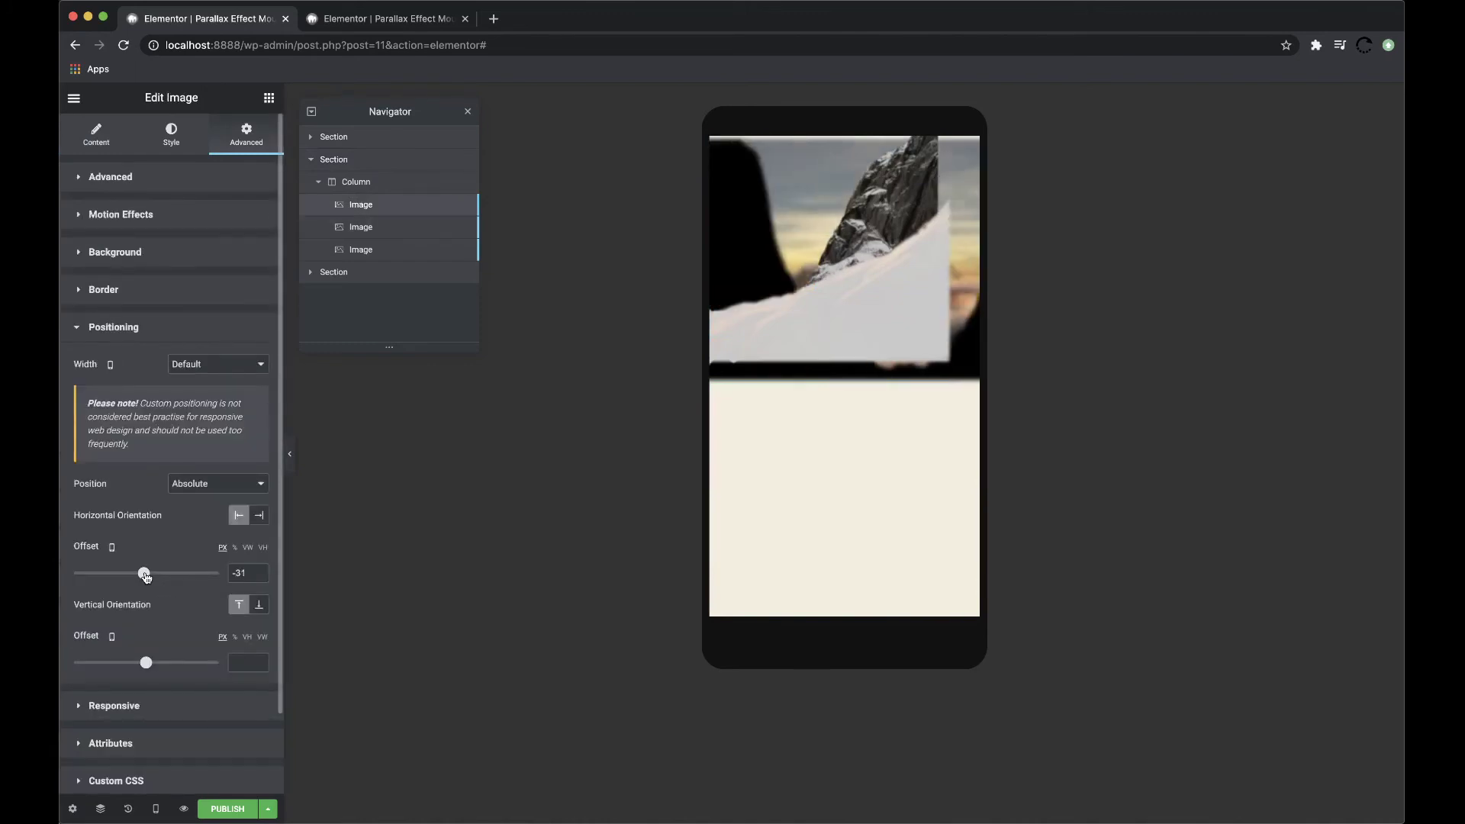
{"action": "left_click_drag", "start_coordinate": [147, 672], "coordinate": [138, 664]}
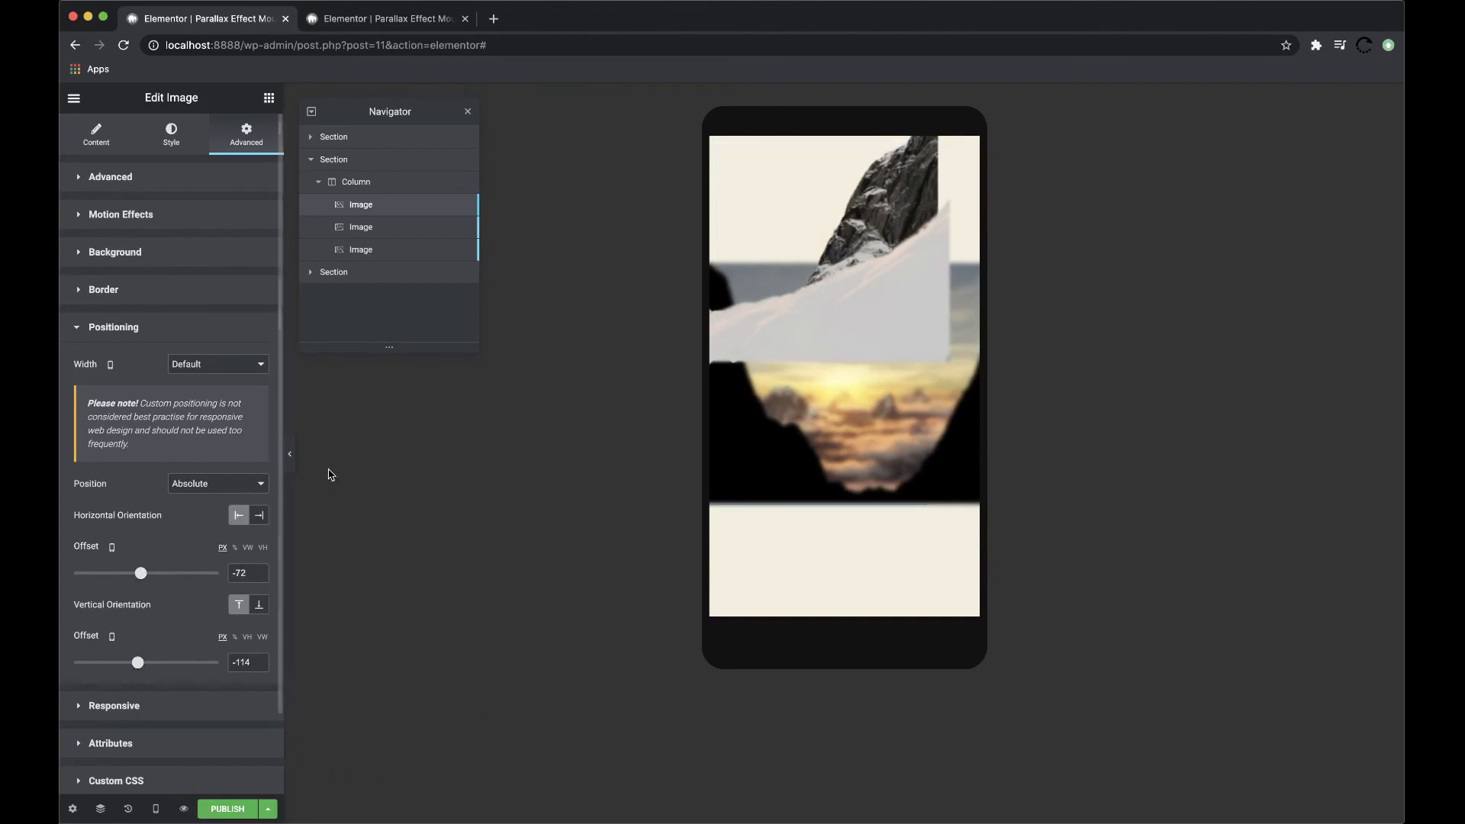
- Offset the second mountain image on mobile to -93 horizontal and -114 vertical
{"action": "left_click", "coordinate": [405, 237]}
{"action": "left_click", "coordinate": [184, 581]}
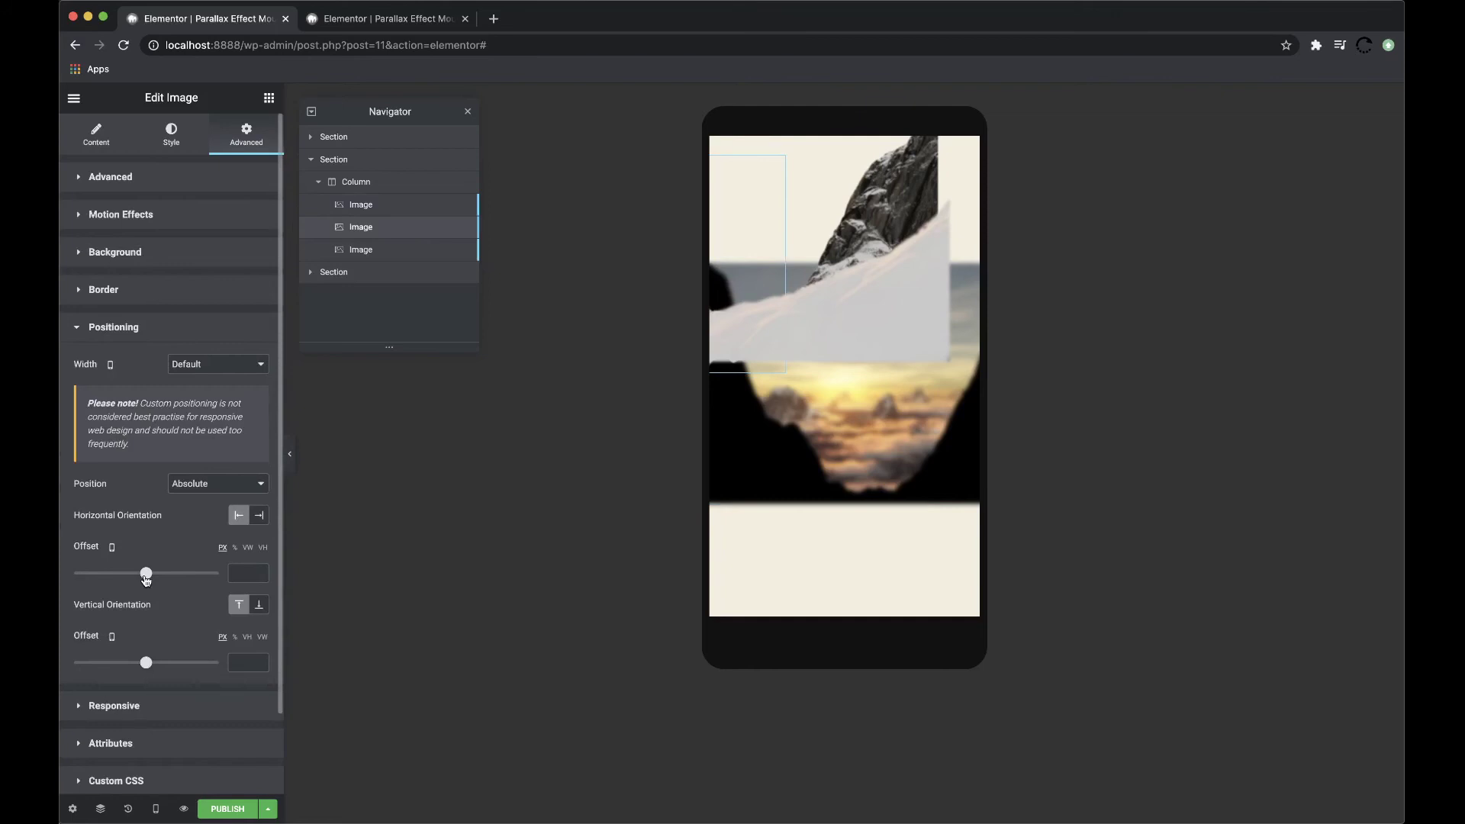
{"action": "left_click_drag", "start_coordinate": [145, 578], "coordinate": [141, 578]}
{"action": "left_click_drag", "start_coordinate": [146, 663], "coordinate": [137, 662]}
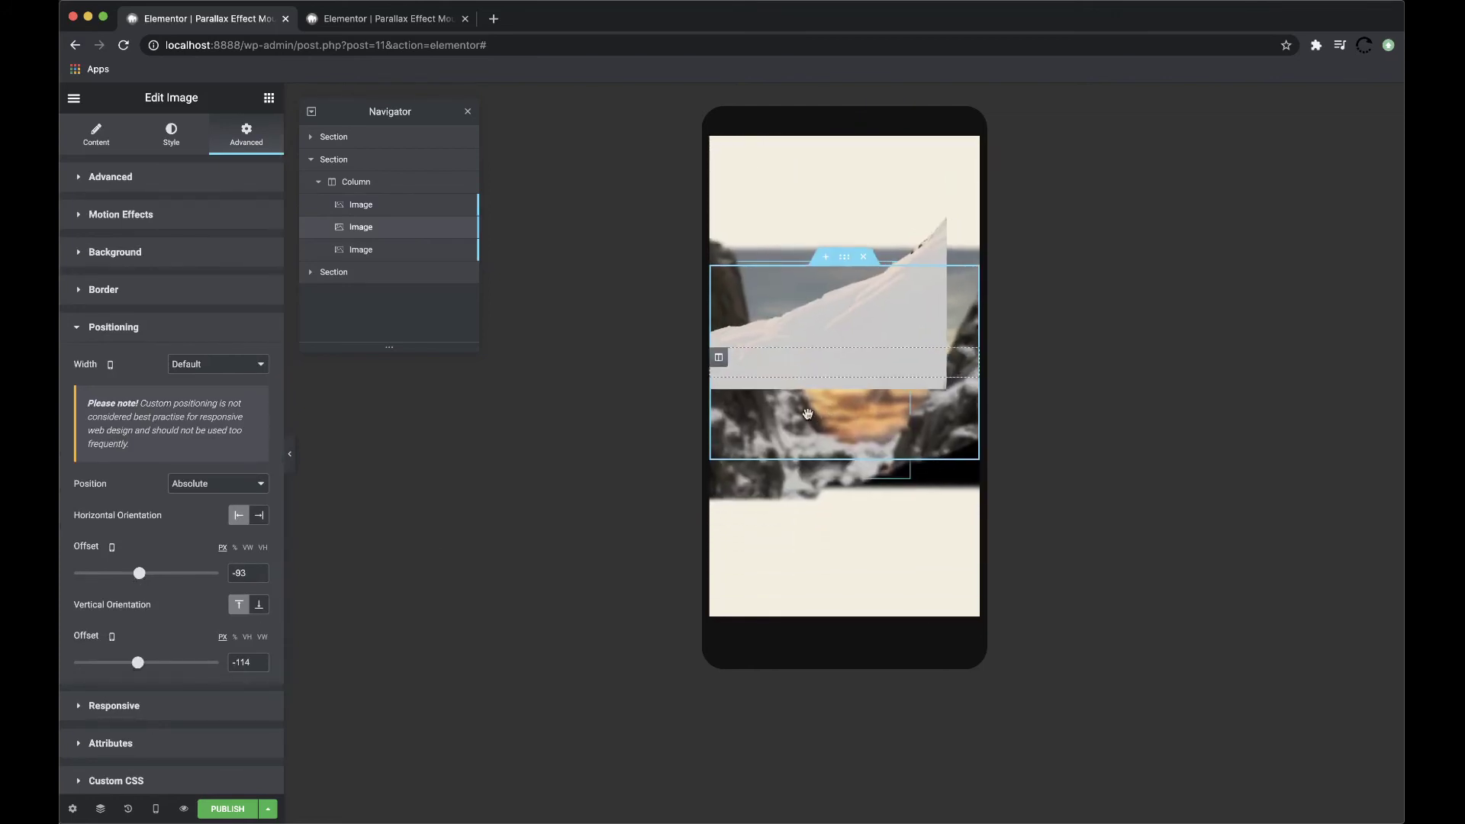
- Offset the third mountain image on mobile to -83 horizontal and -103 vertical
{"action": "left_click", "coordinate": [431, 257]}
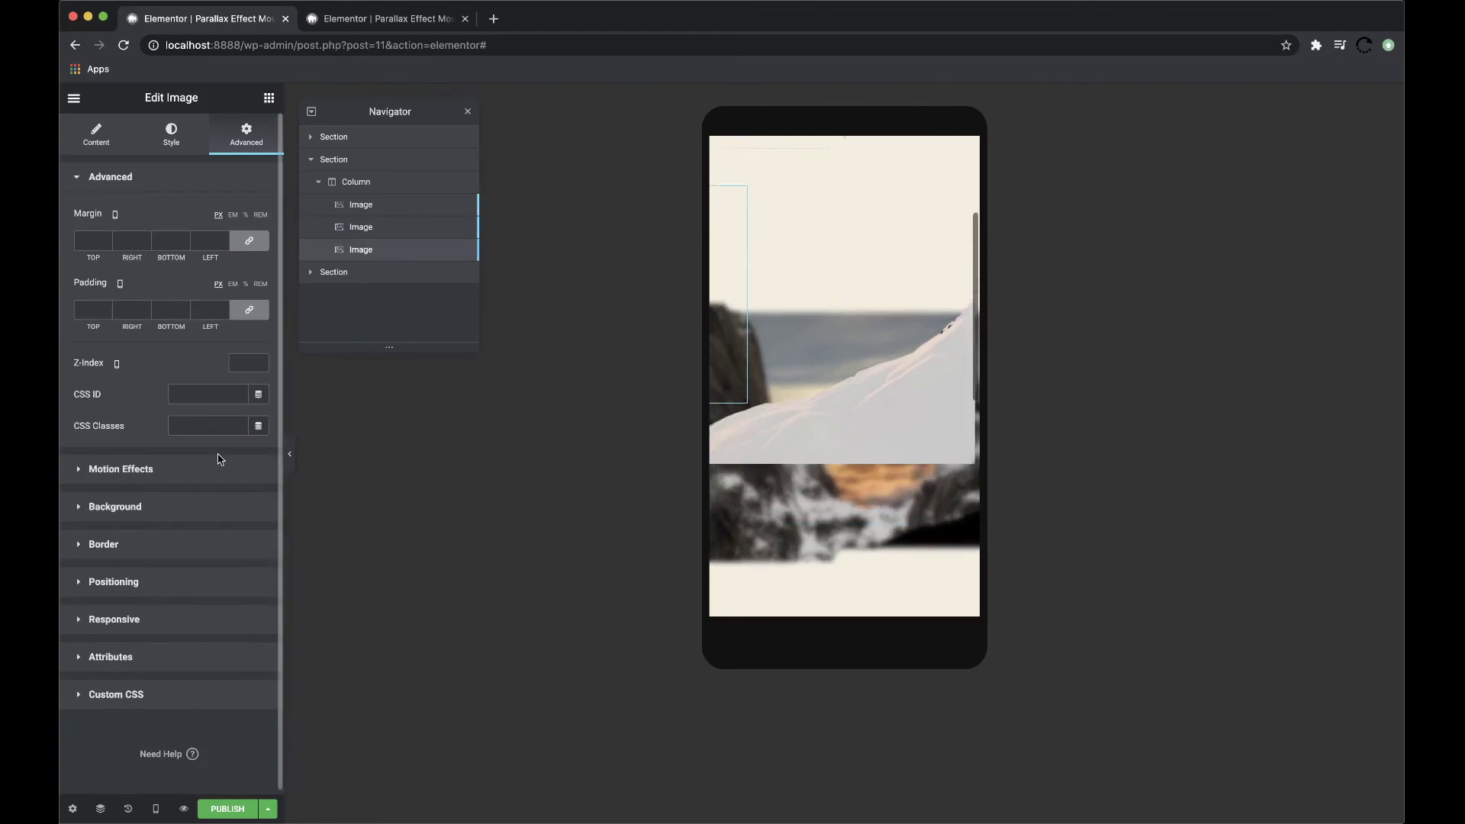
{"action": "left_click", "coordinate": [168, 578]}
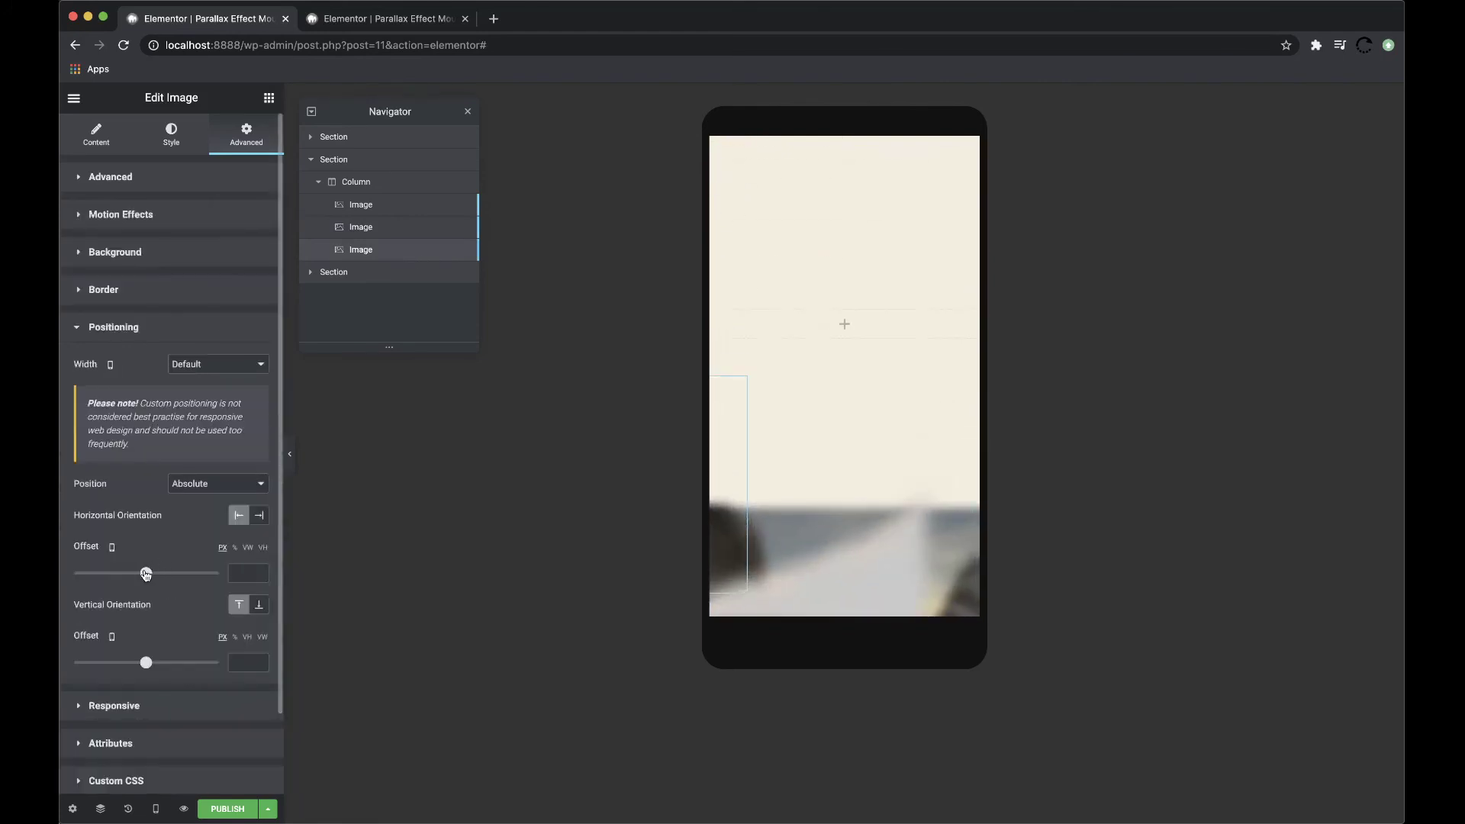
{"action": "left_click_drag", "start_coordinate": [146, 574], "coordinate": [140, 573]}
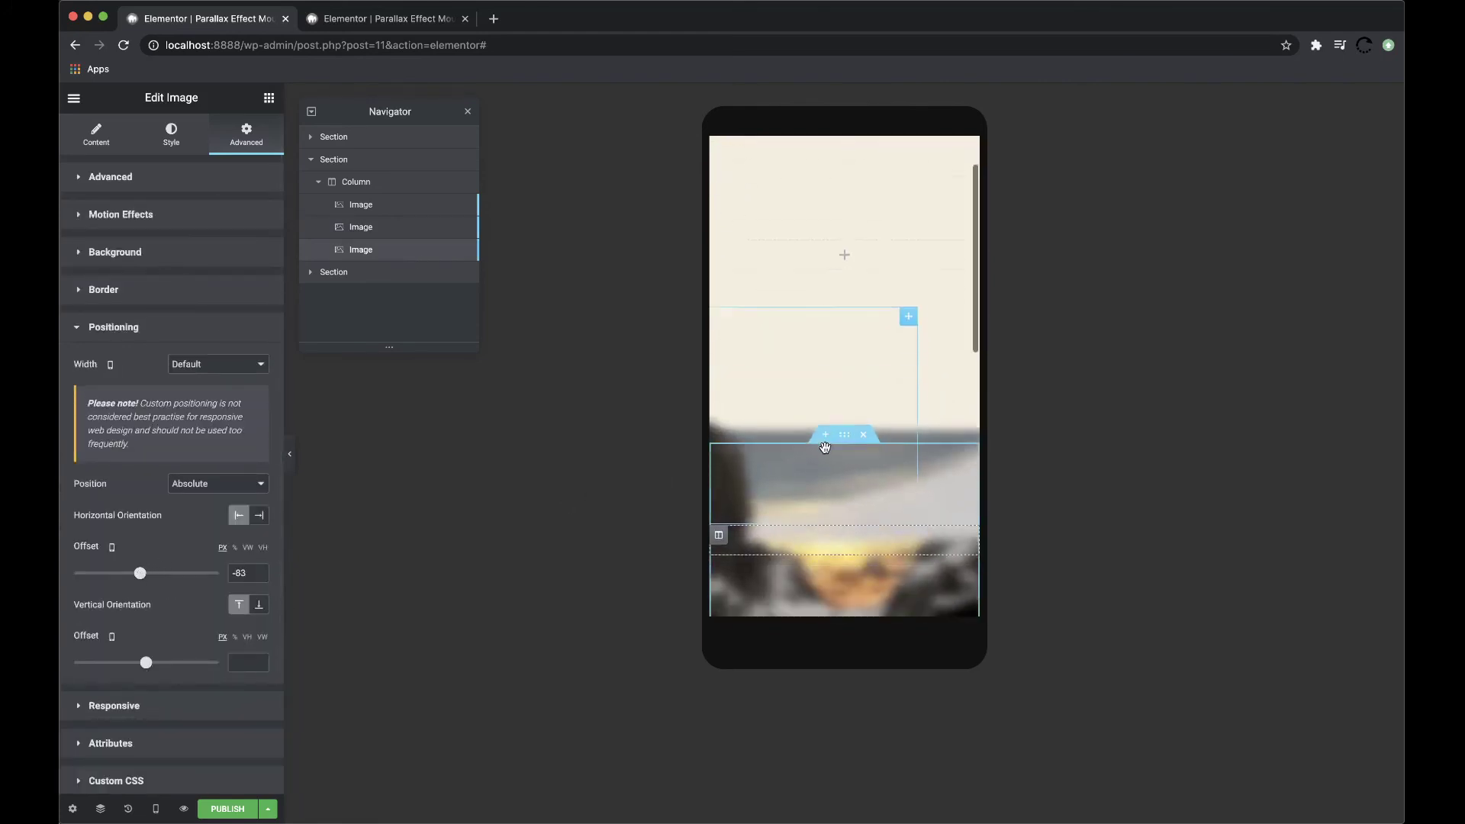
{"action": "left_click_drag", "start_coordinate": [146, 663], "coordinate": [144, 662]}
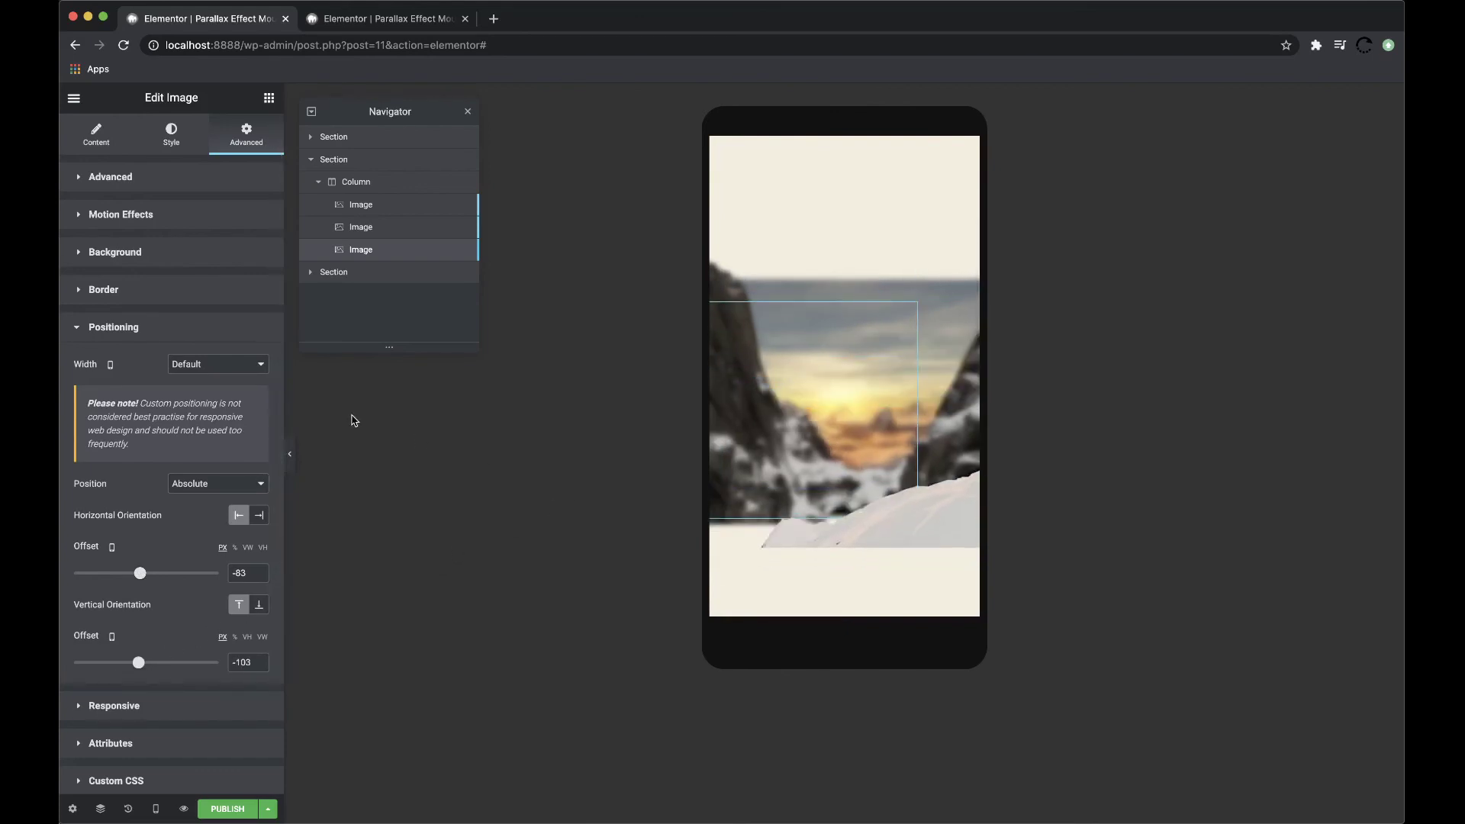
- Hide the panel, scroll the mobile preview to test the parallax, and bring the panel back
{"action": "left_click", "coordinate": [293, 465]}
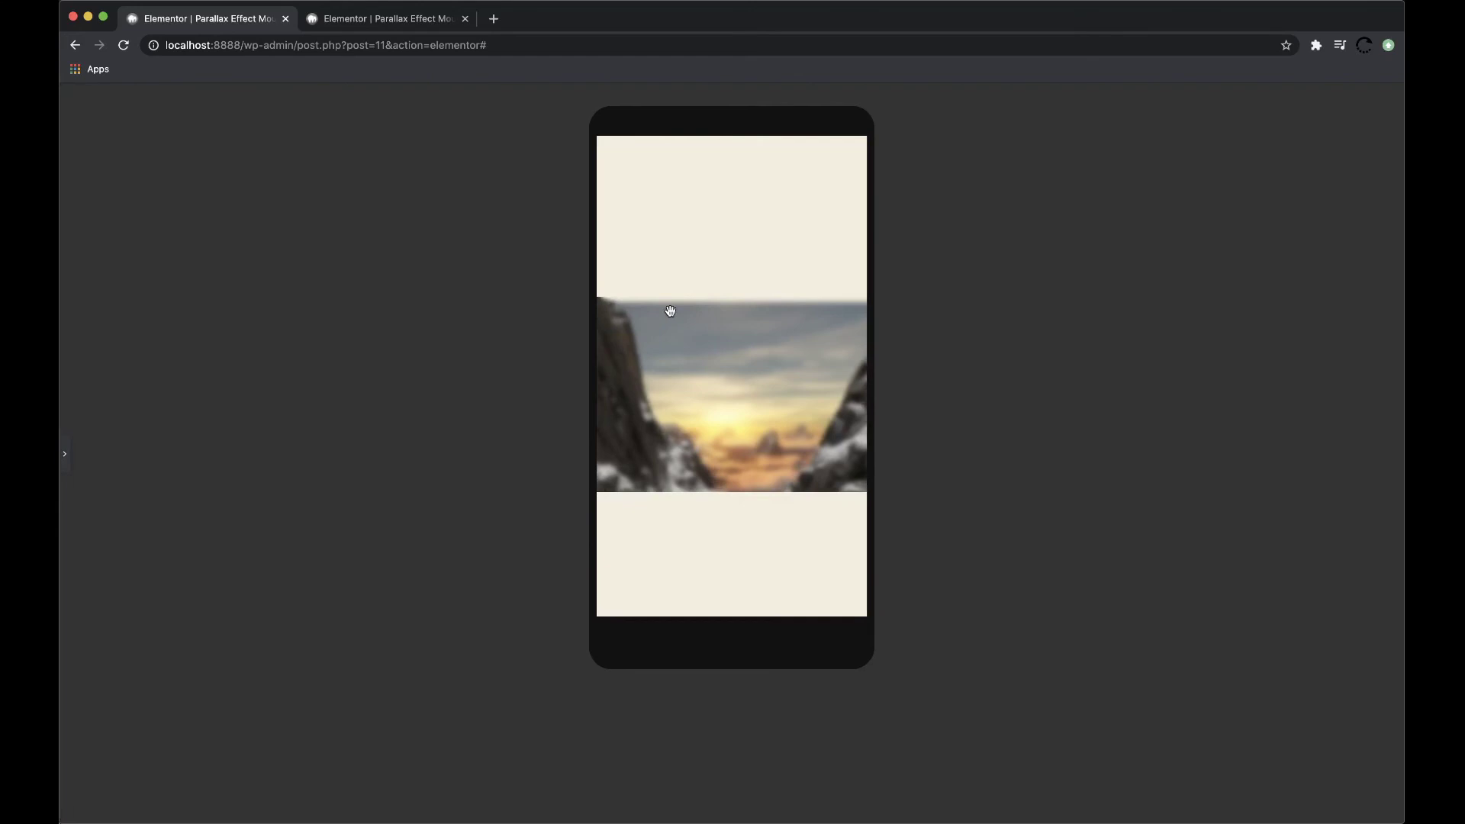
{"action": "scroll", "coordinate": [670, 316], "scroll_direction": "up", "scroll_amount": 5}
{"action": "scroll", "coordinate": [670, 316], "scroll_direction": "down", "scroll_amount": 5}
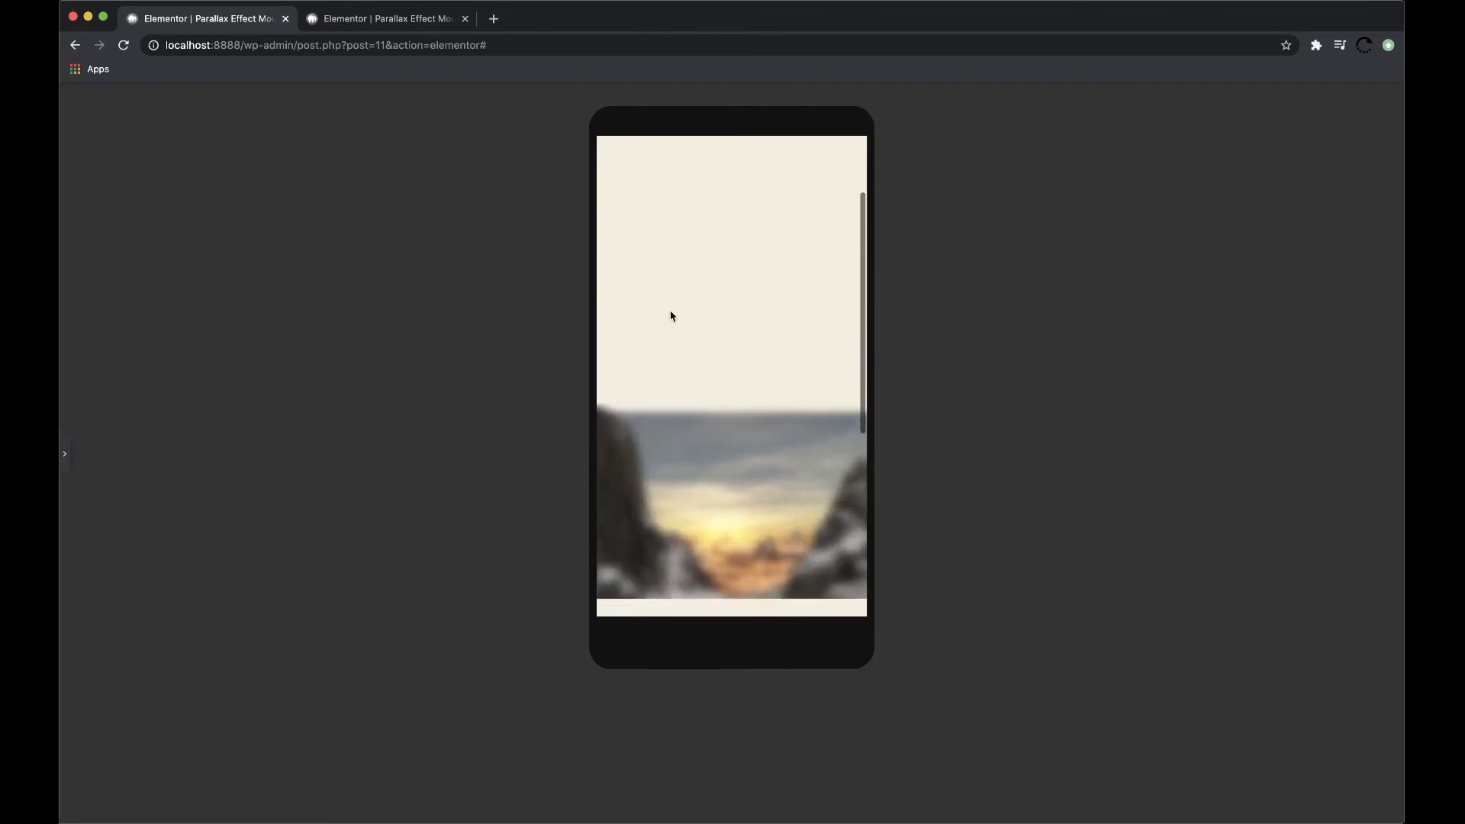
{"action": "scroll", "coordinate": [671, 316], "scroll_direction": "down", "scroll_amount": 3}
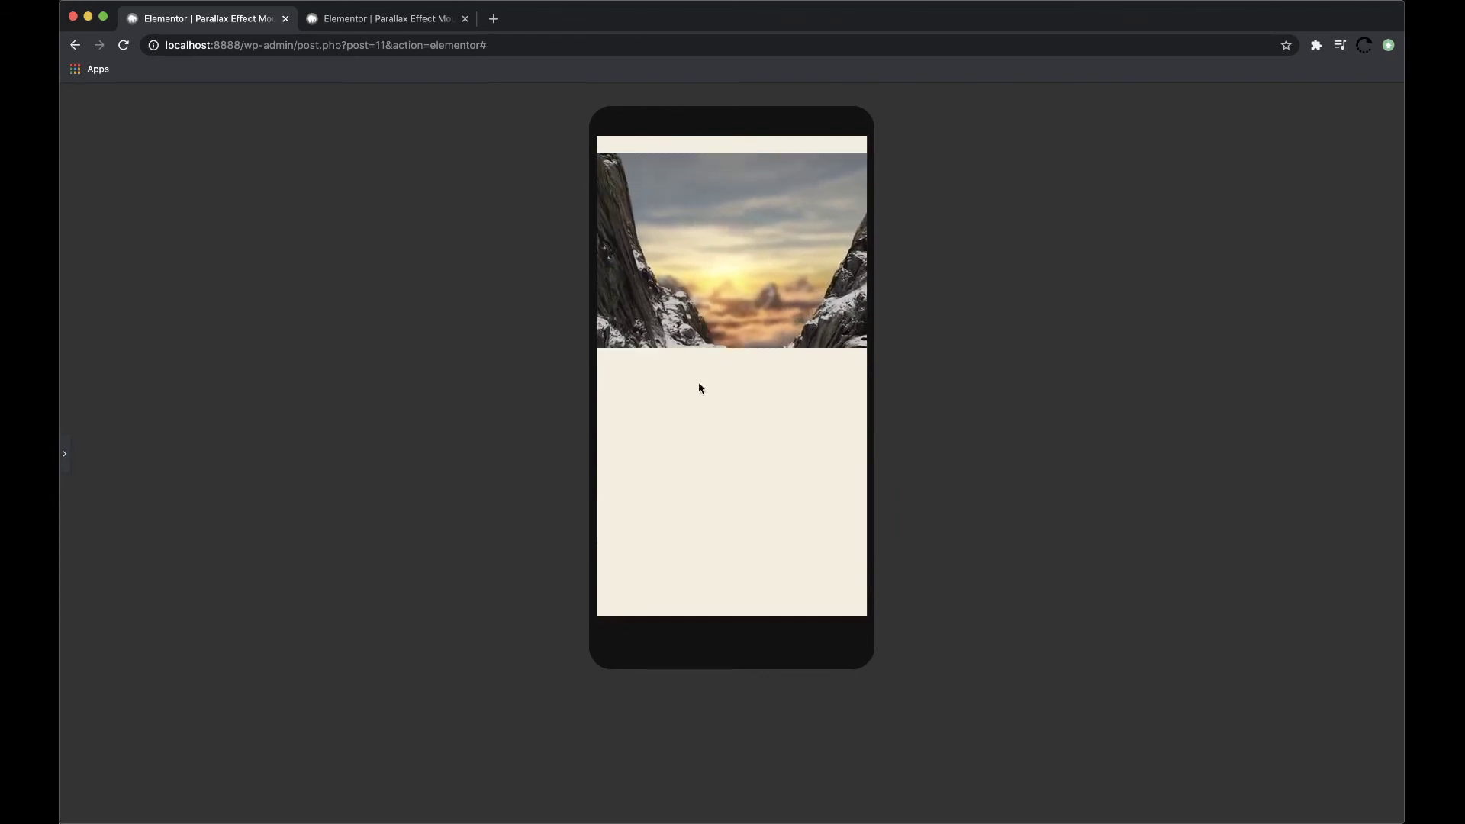
{"action": "scroll", "coordinate": [730, 534], "scroll_direction": "up", "scroll_amount": 3}
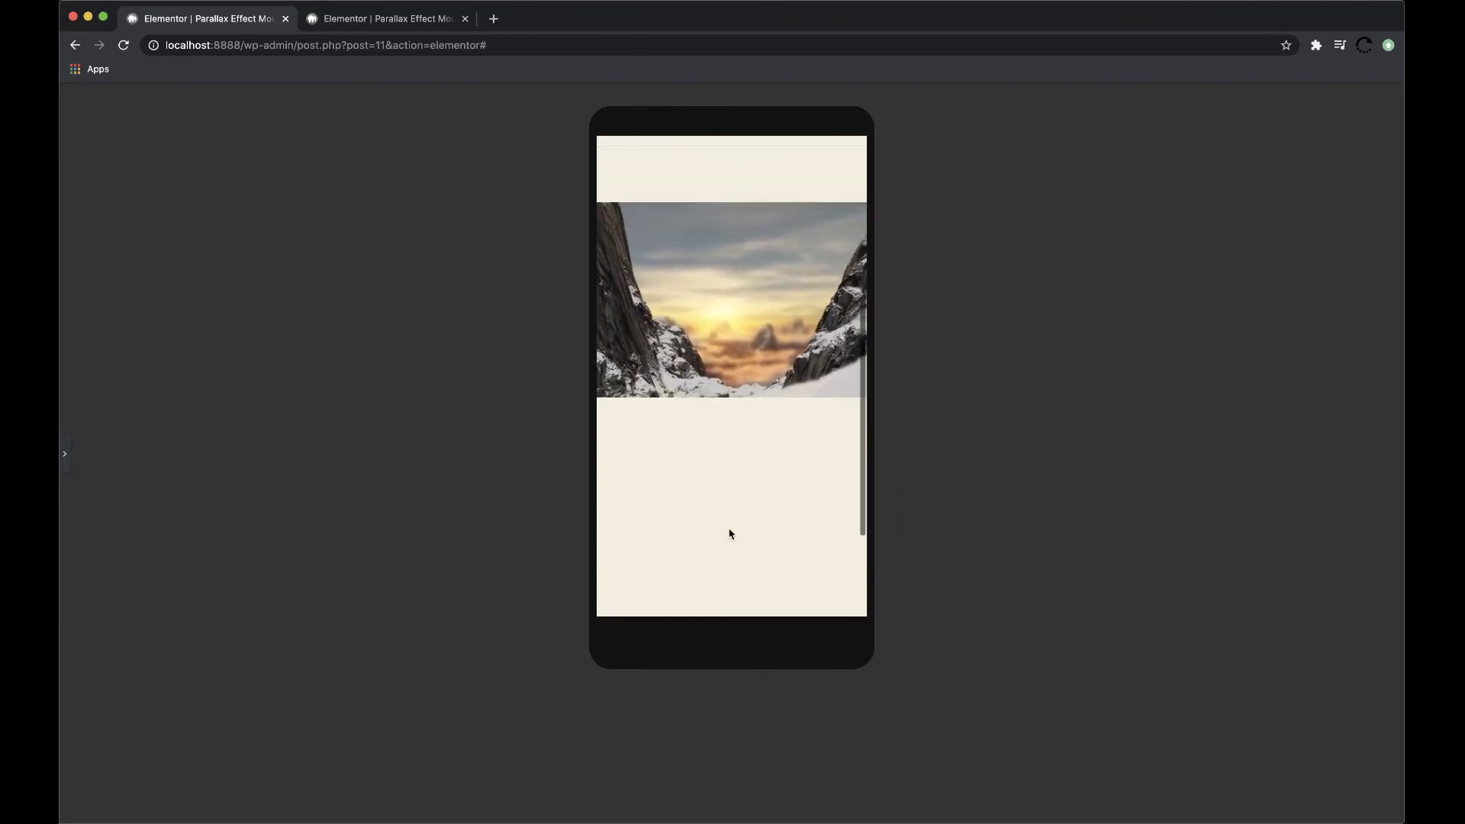
{"action": "left_click", "coordinate": [68, 452]}
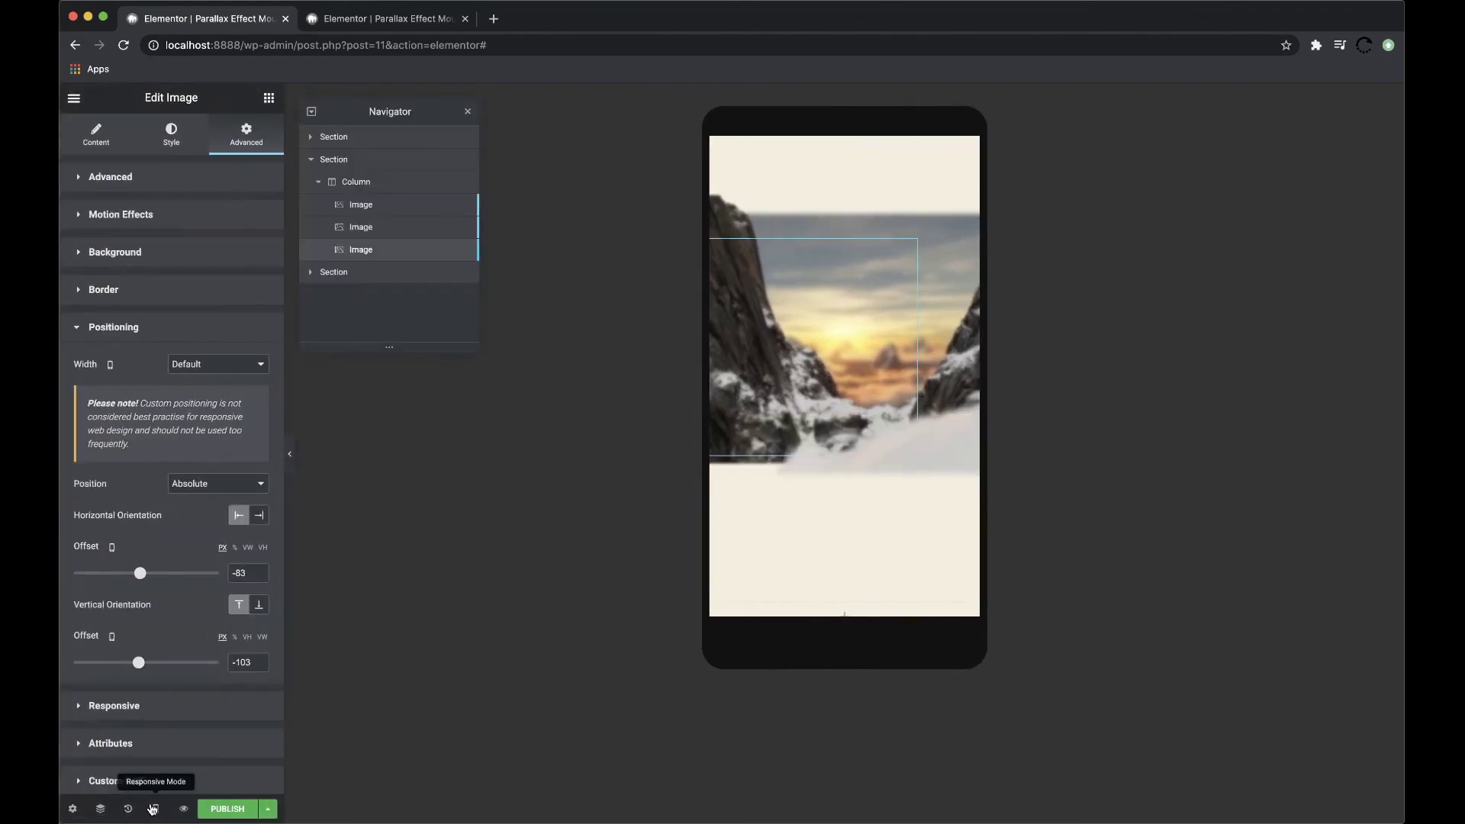
- Switch to desktop, hide the editing panel, and scroll the full-width page to check the parallax
{"action": "left_click", "coordinate": [156, 717]}
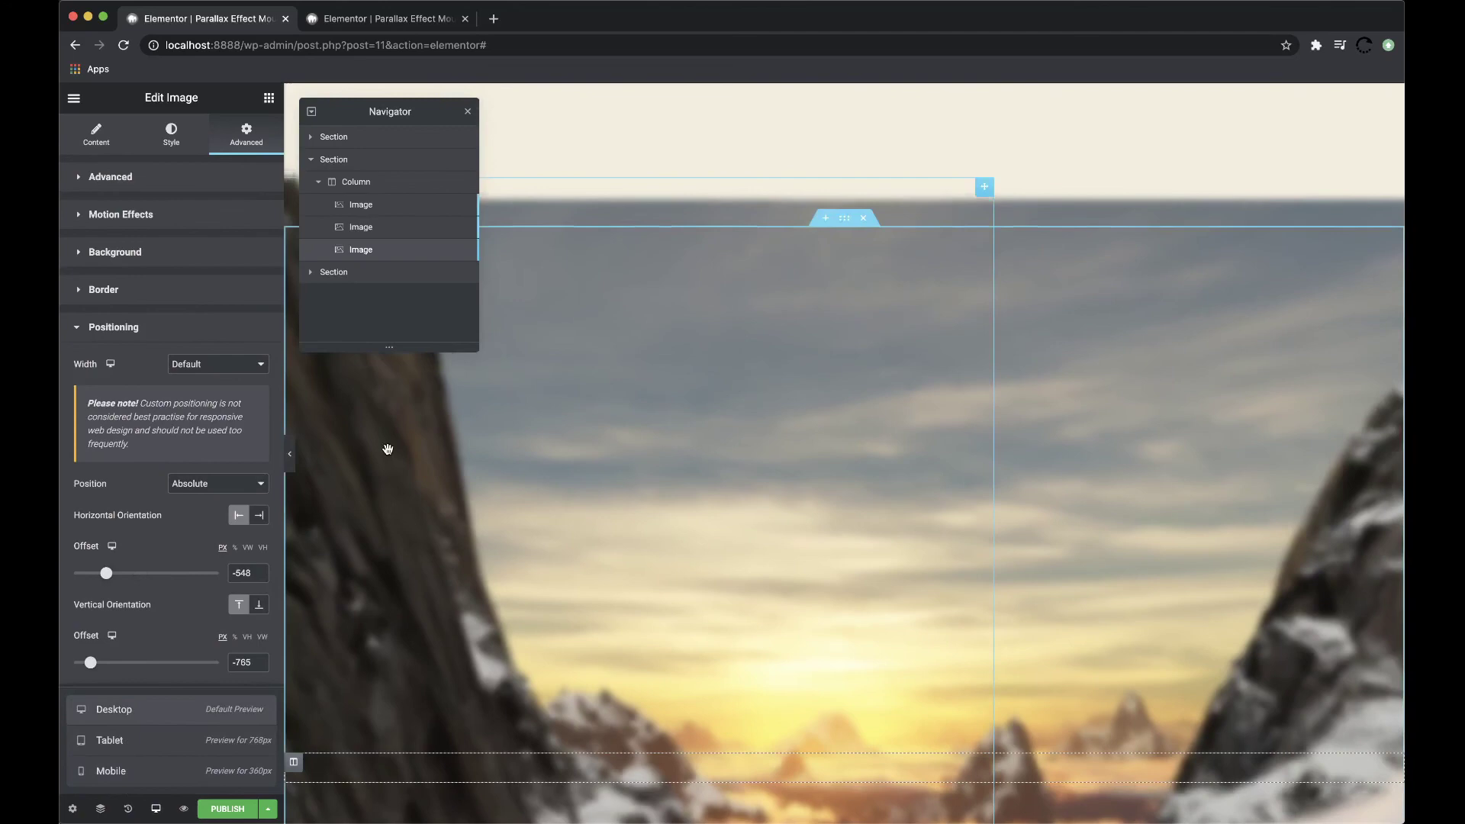
{"action": "left_click", "coordinate": [294, 452]}
{"action": "scroll", "coordinate": [588, 428], "scroll_direction": "down", "scroll_amount": 3}
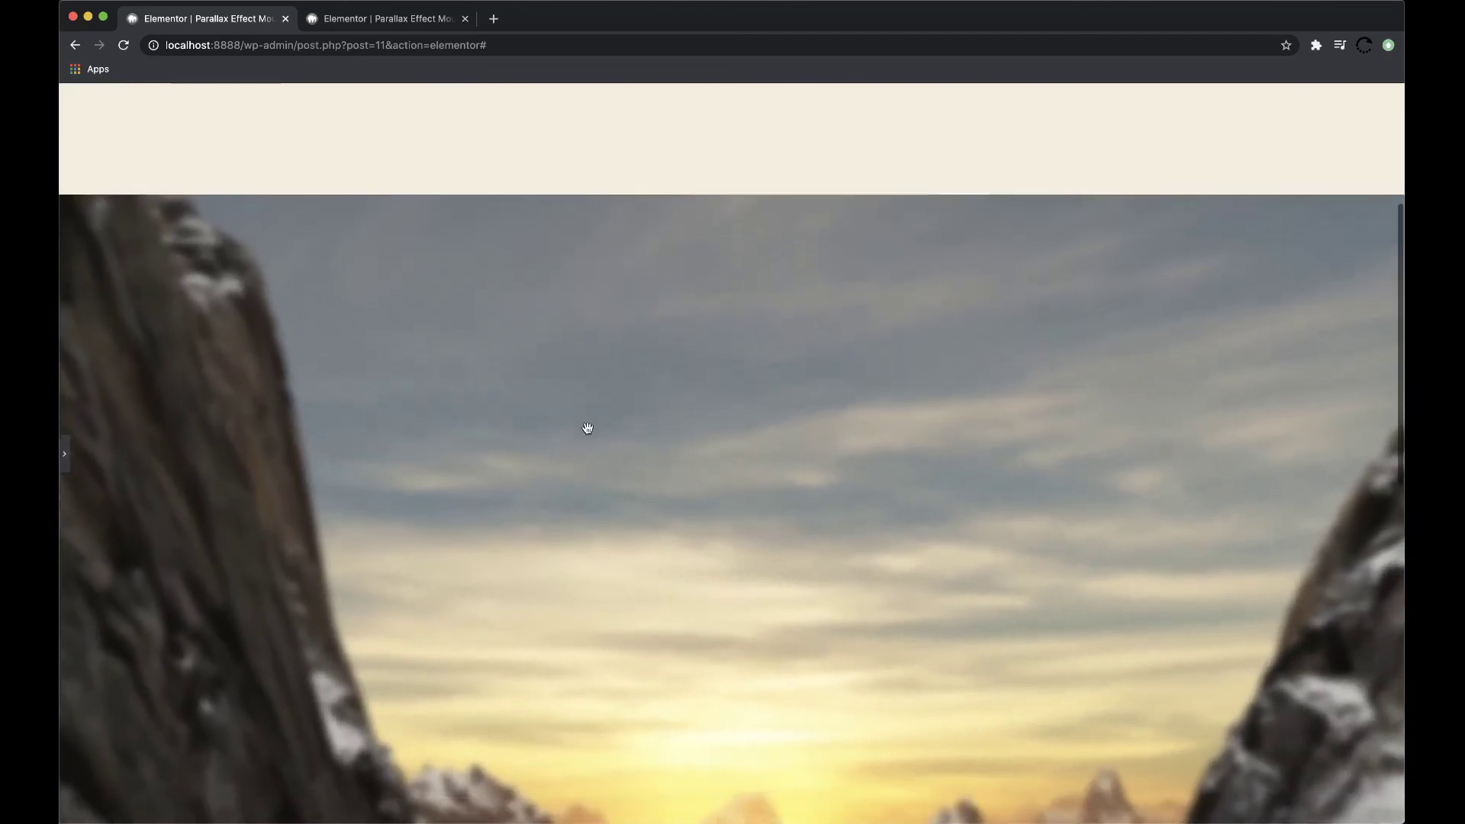
{"action": "scroll", "coordinate": [587, 427], "scroll_direction": "down", "scroll_amount": 5}
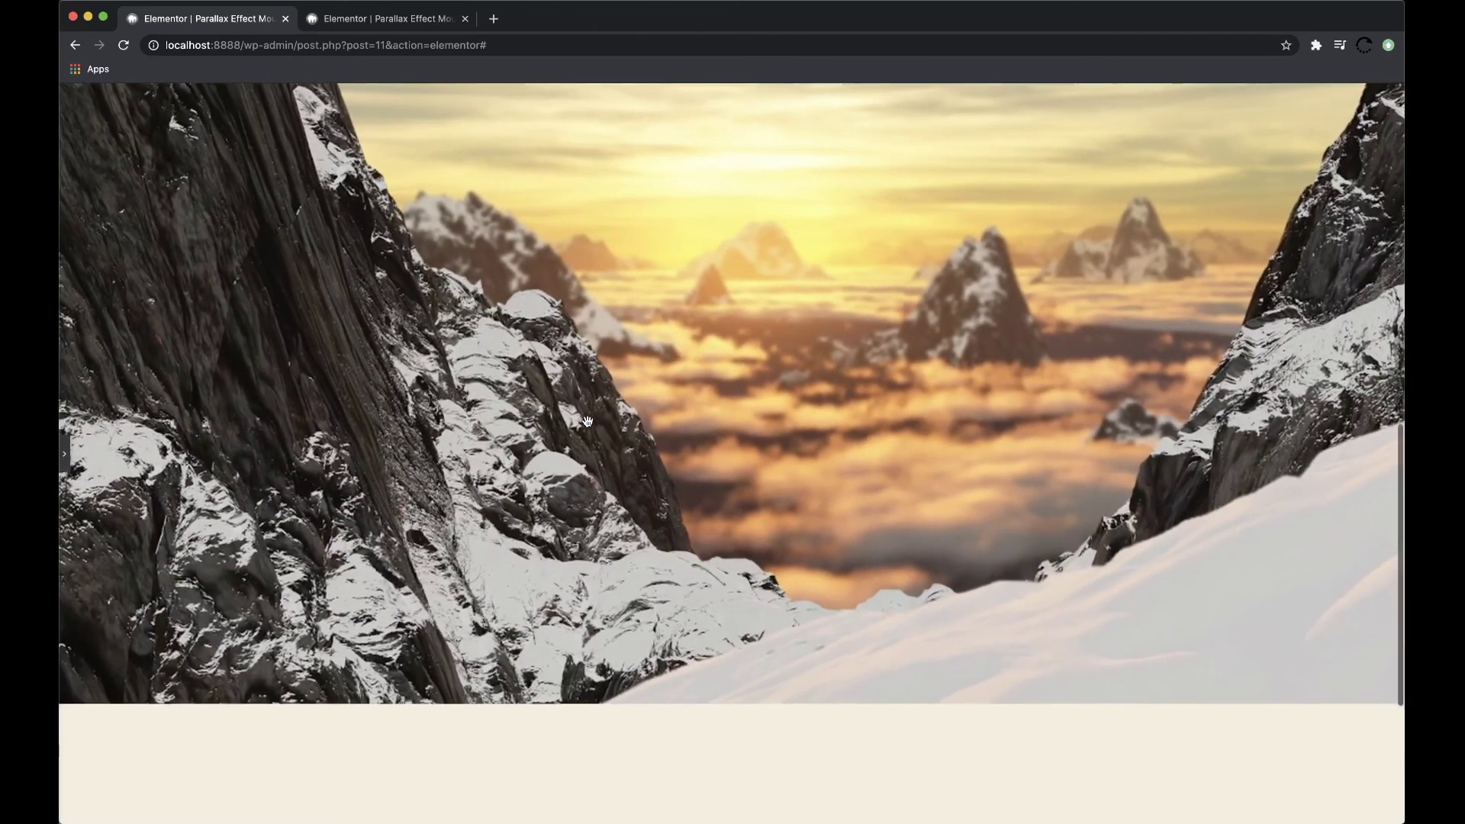
{"action": "scroll", "coordinate": [587, 422], "scroll_direction": "down", "scroll_amount": 2}
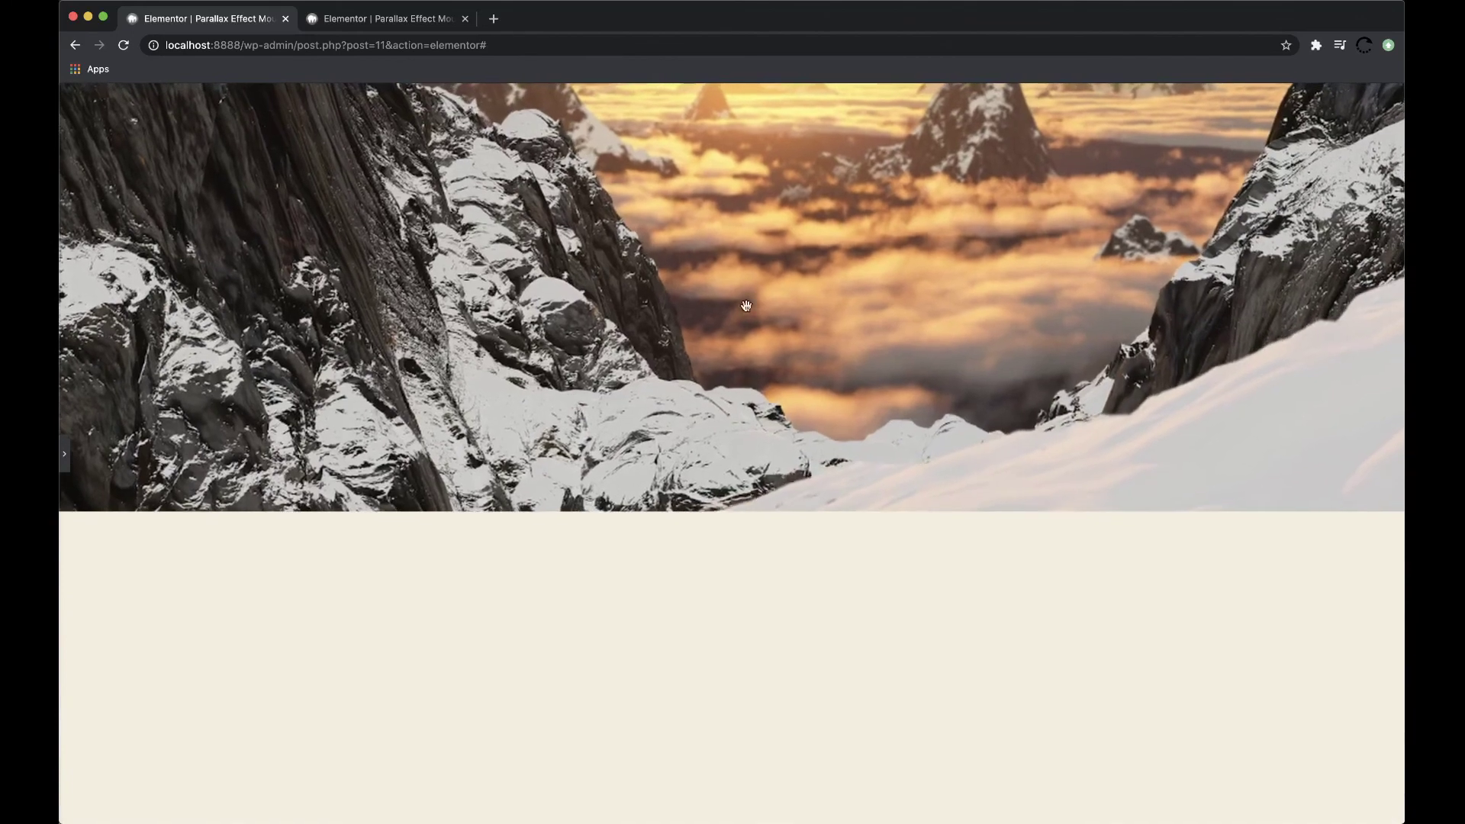
{"action": "scroll", "coordinate": [747, 435], "scroll_direction": "up", "scroll_amount": 5}
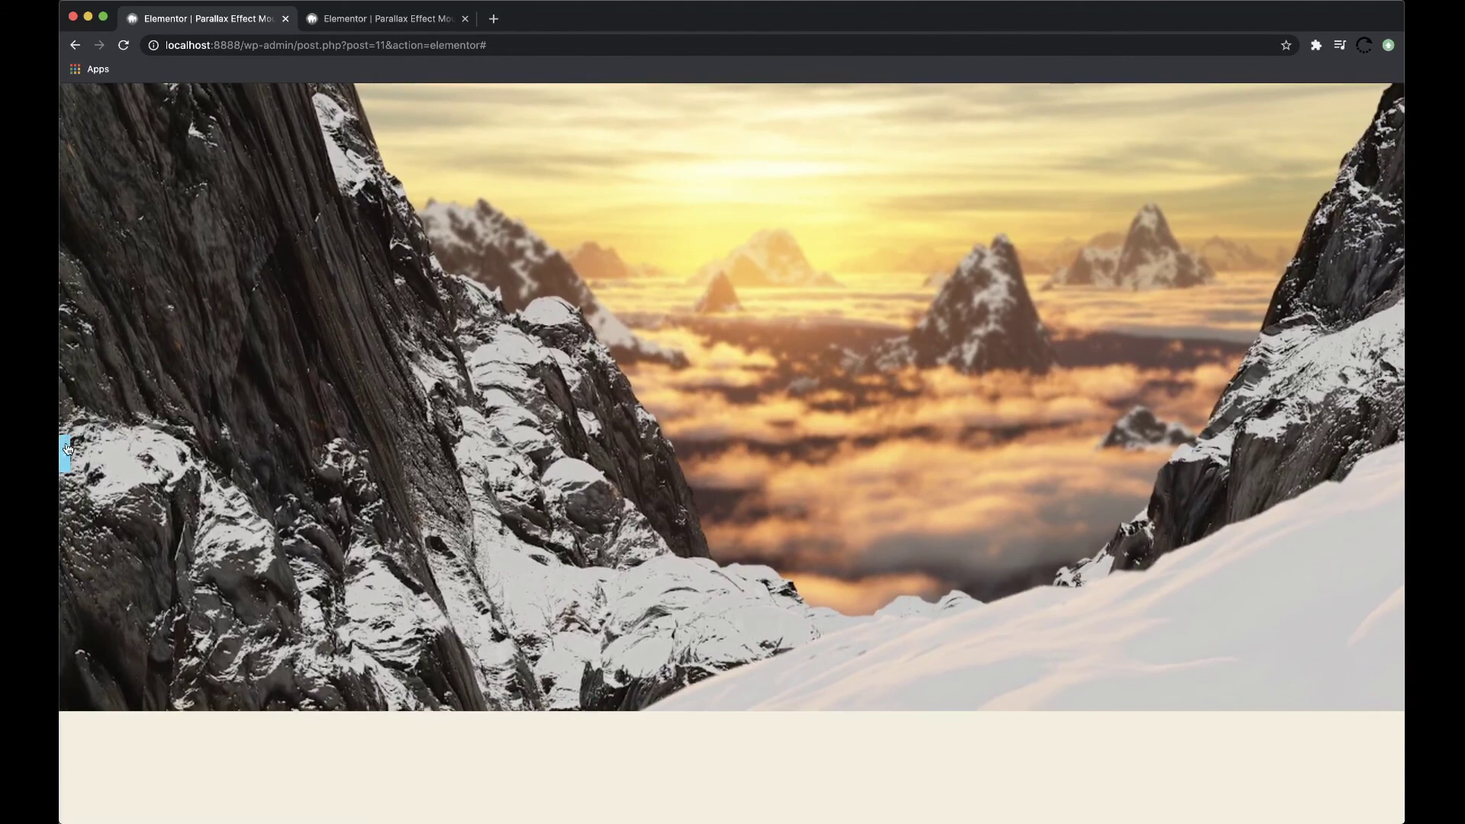
- Scroll-test the tablet layout with the panel hidden, then restore the panel and switch to mobile
{"action": "left_click", "coordinate": [64, 453]}
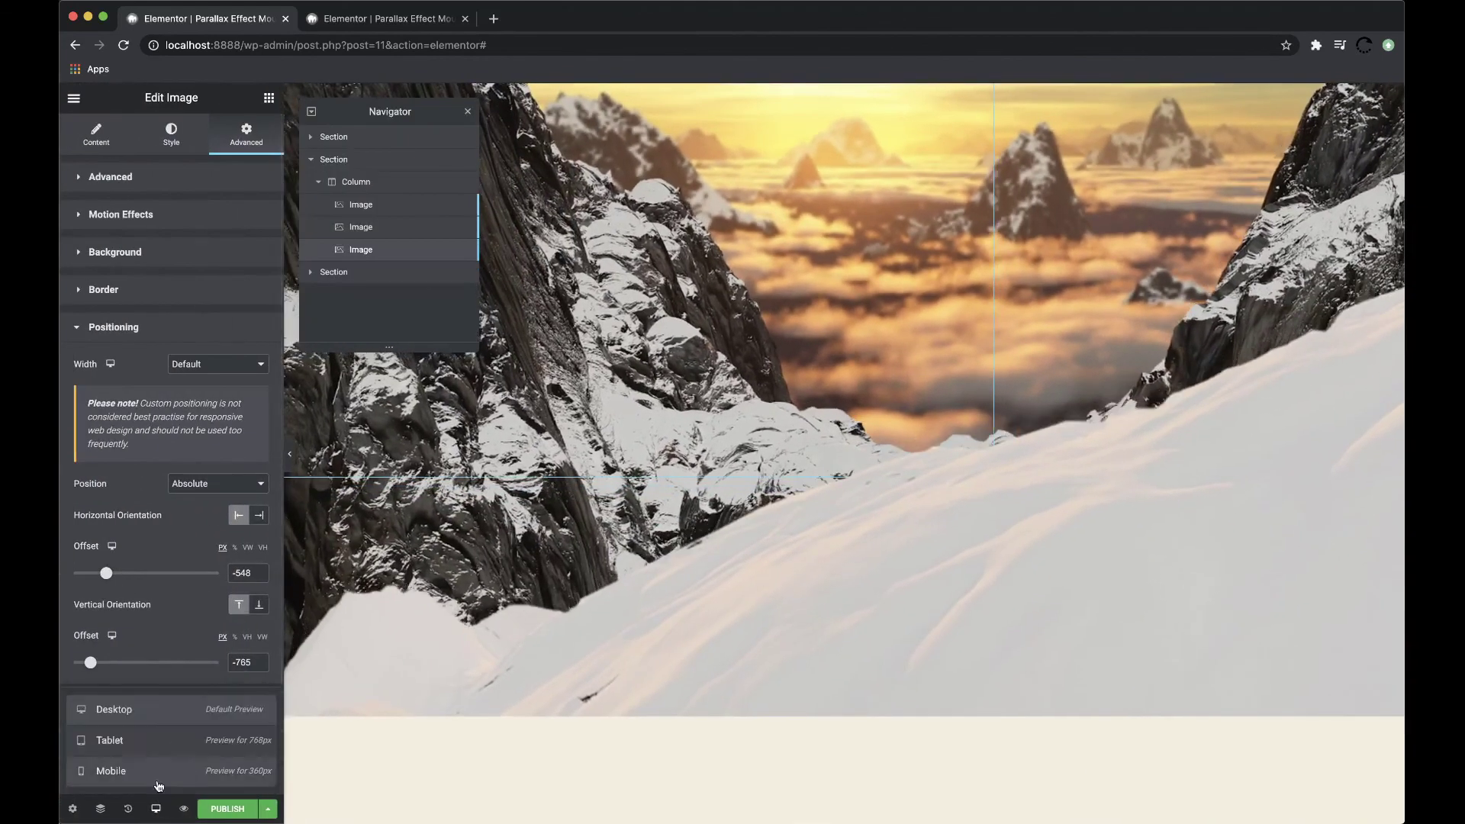
{"action": "left_click", "coordinate": [161, 746]}
{"action": "key", "text": "ctrl+p"}
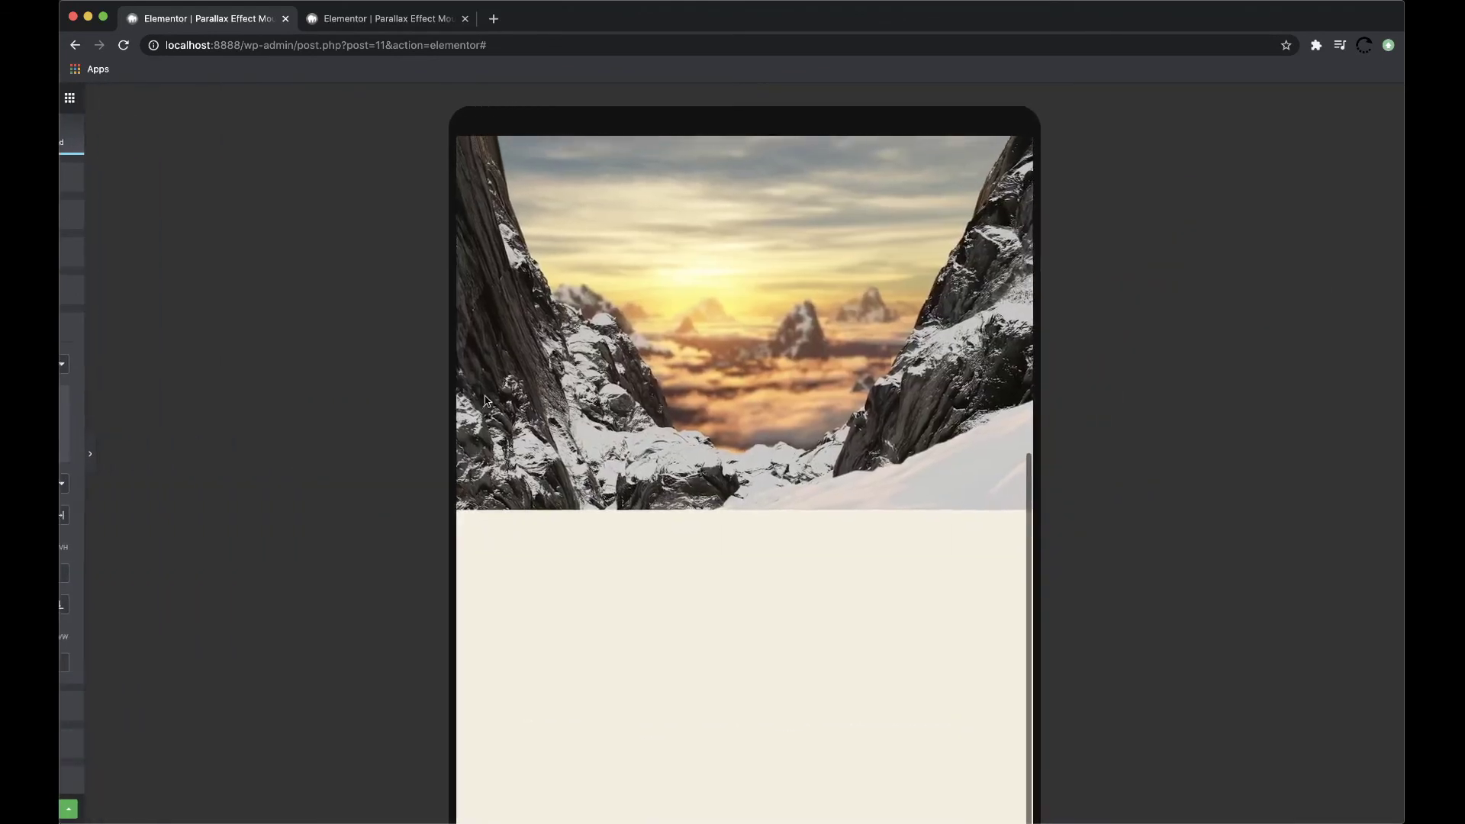
{"action": "scroll", "coordinate": [602, 360], "scroll_direction": "down", "scroll_amount": 5}
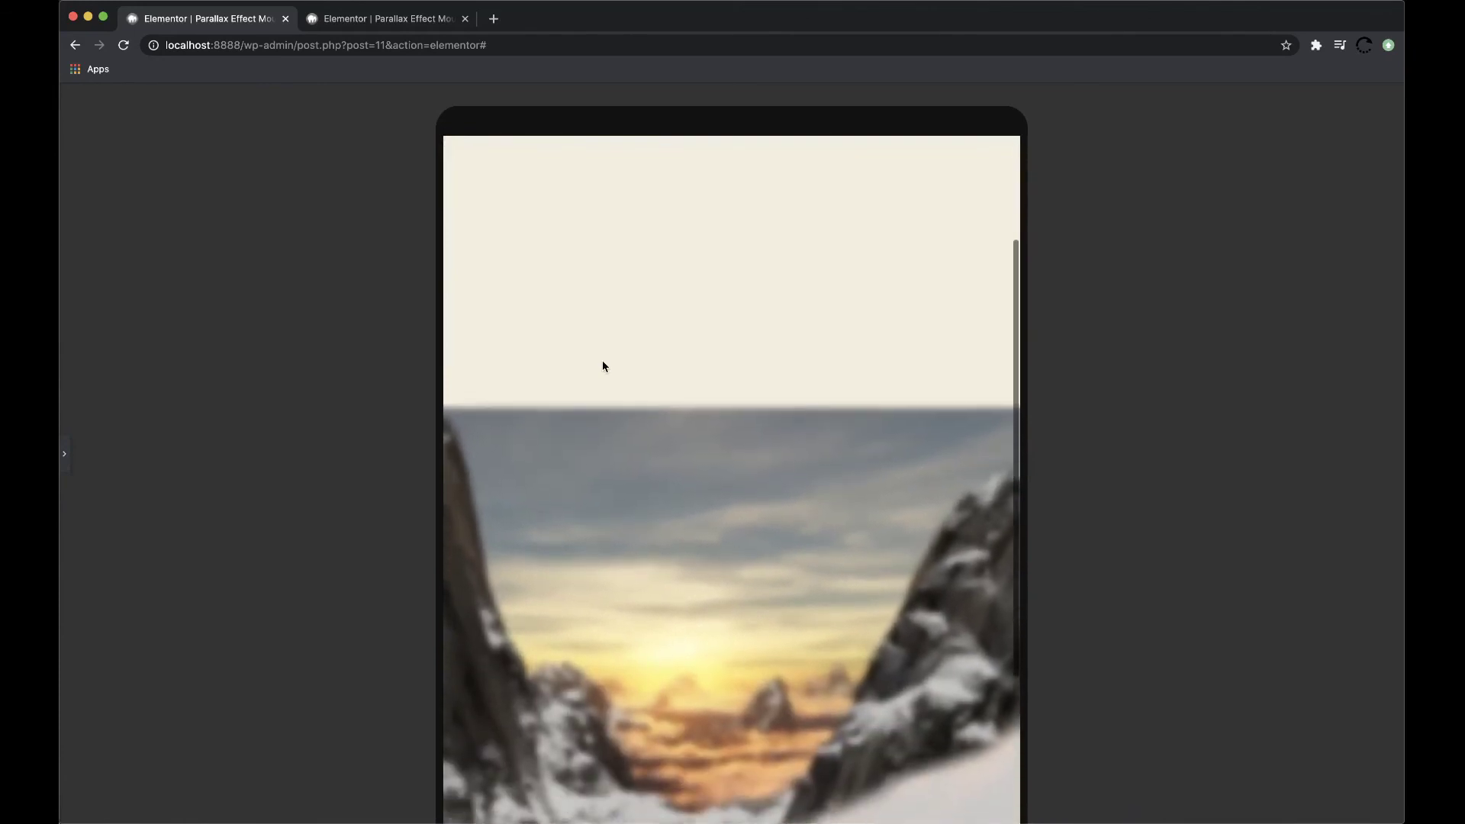
{"action": "scroll", "coordinate": [603, 364], "scroll_direction": "down", "scroll_amount": 8}
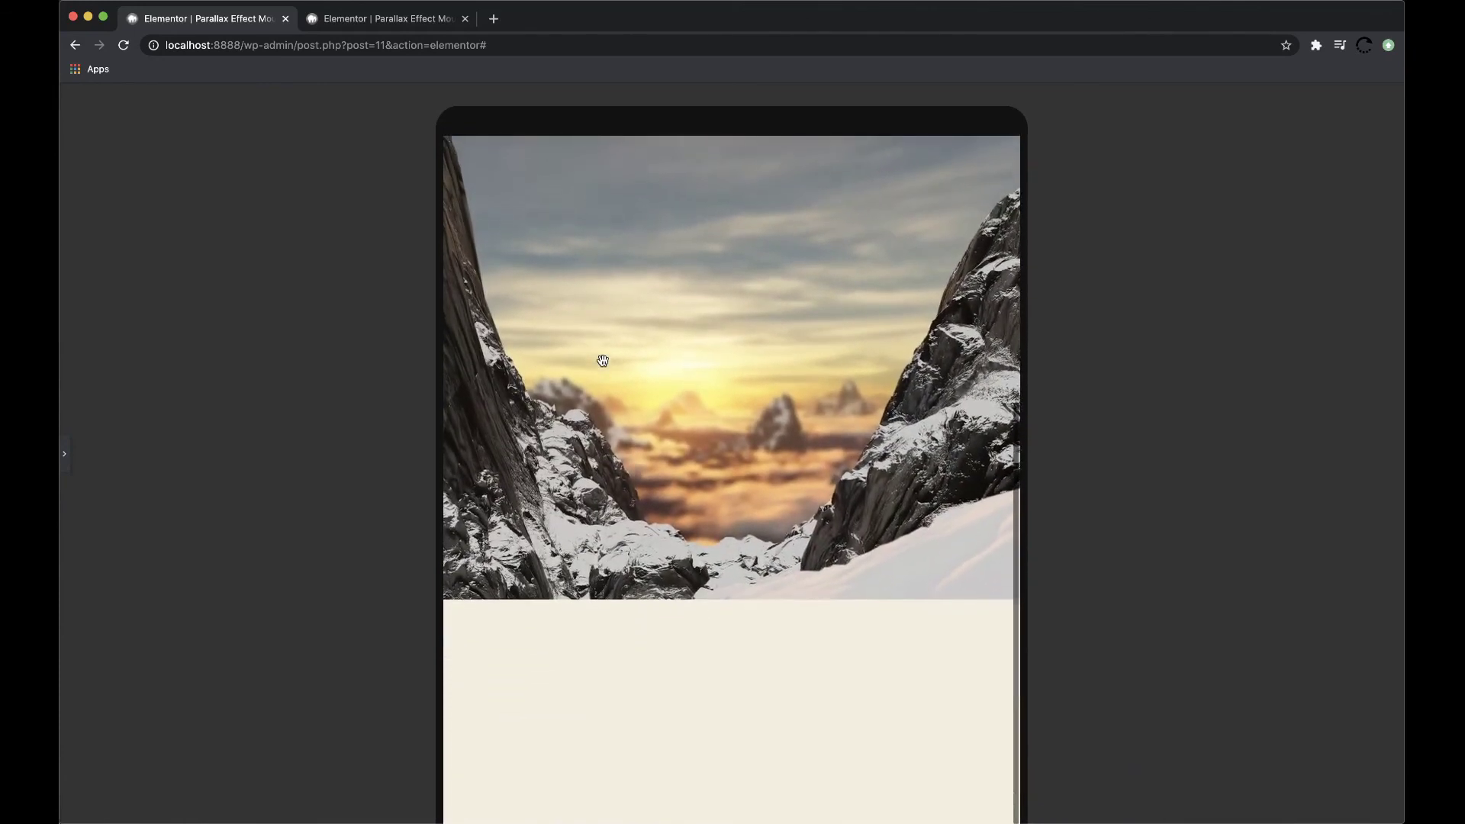
{"action": "scroll", "coordinate": [603, 360], "scroll_direction": "up", "scroll_amount": 3}
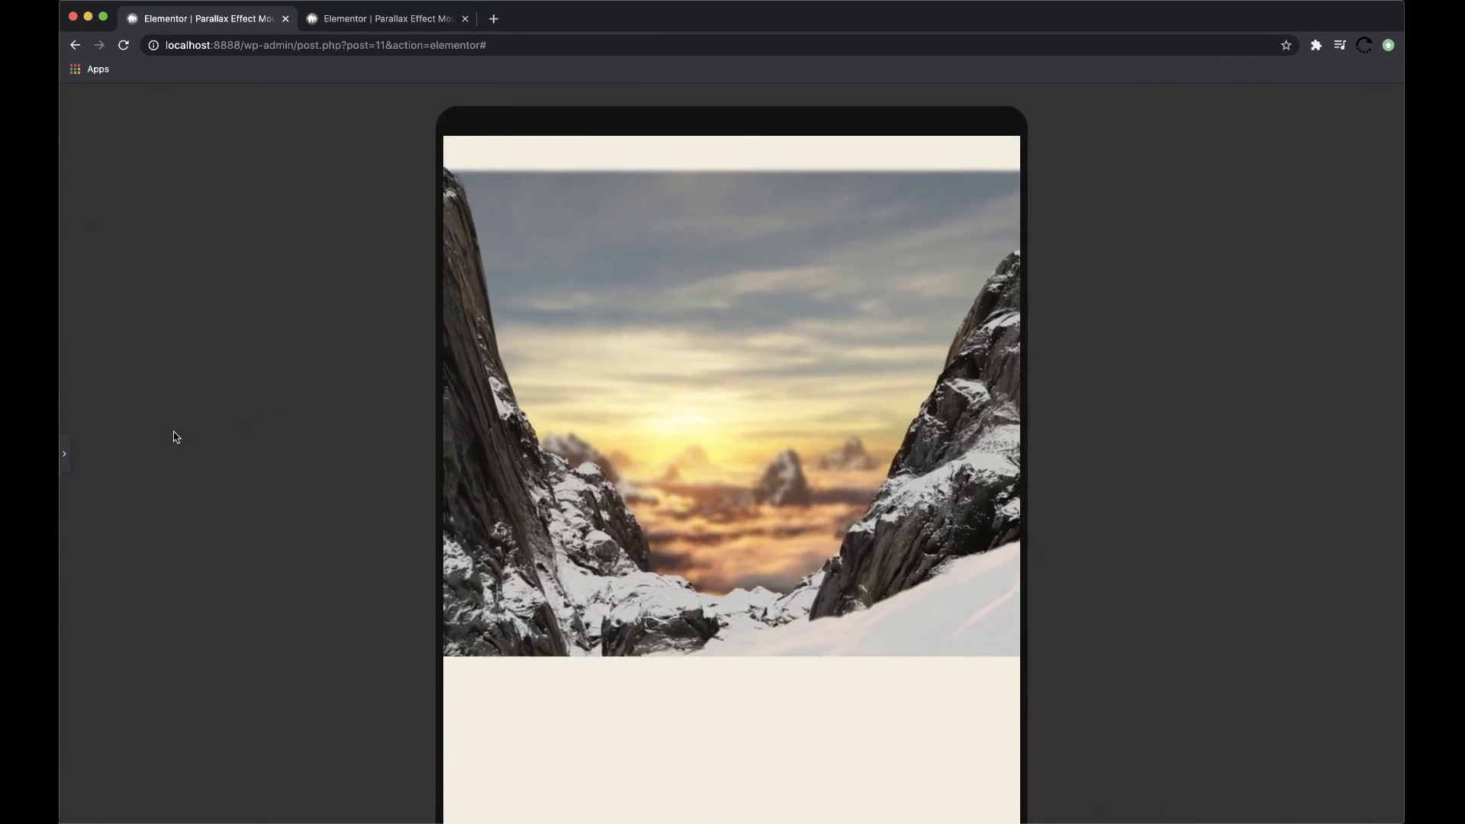
{"action": "left_click", "coordinate": [66, 455]}
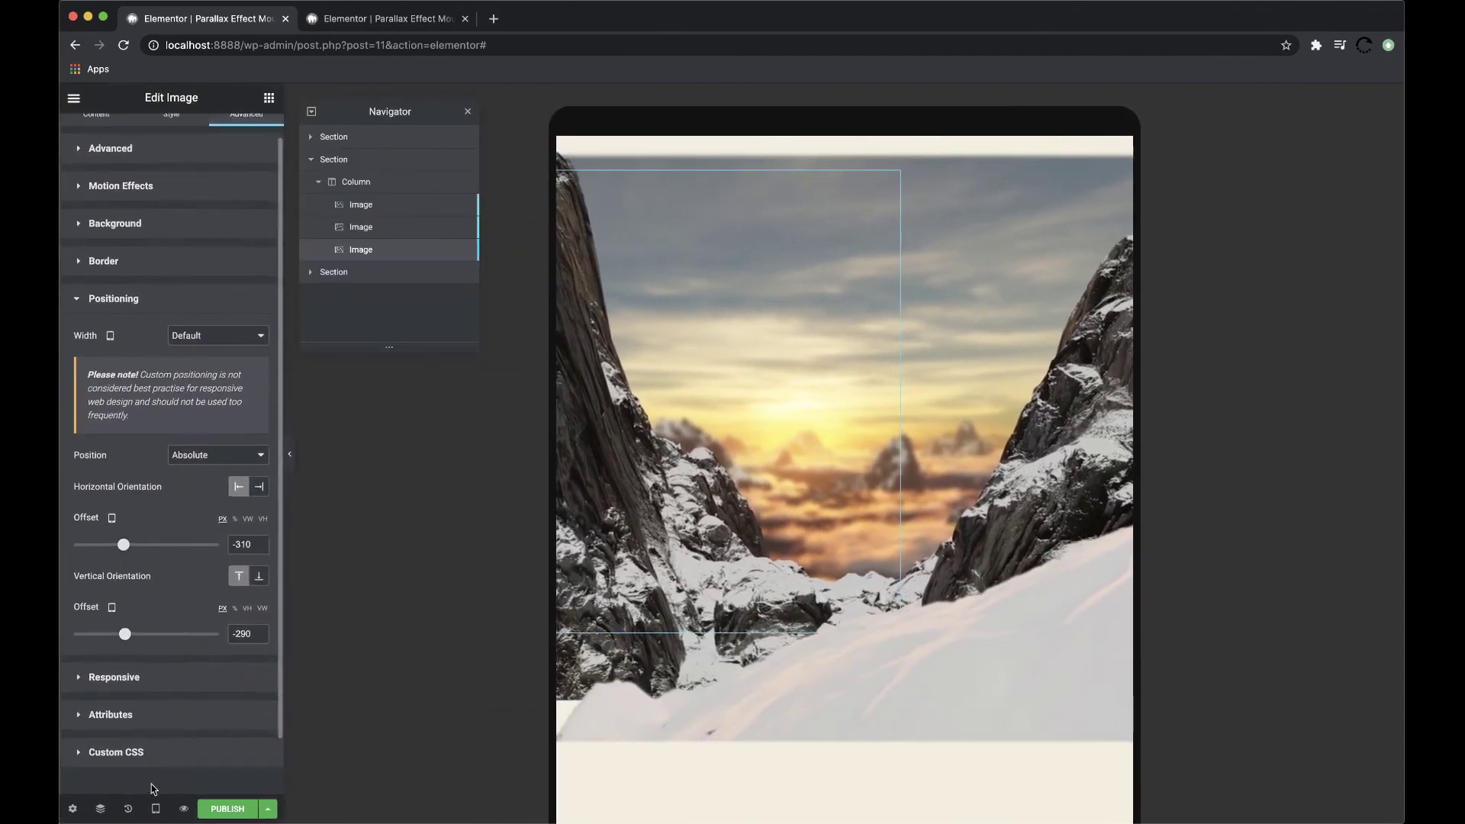
{"action": "left_click", "coordinate": [156, 781]}
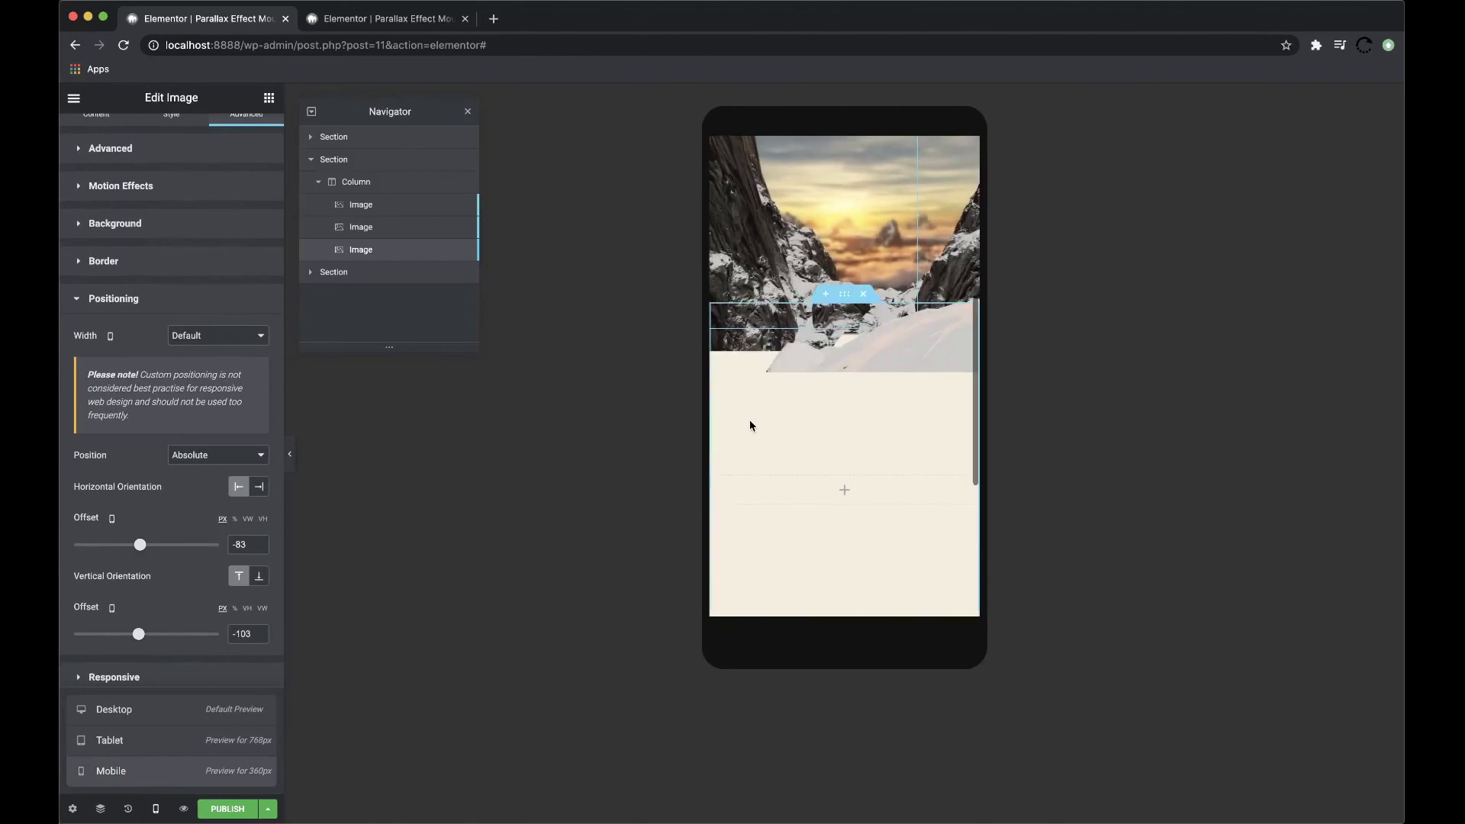